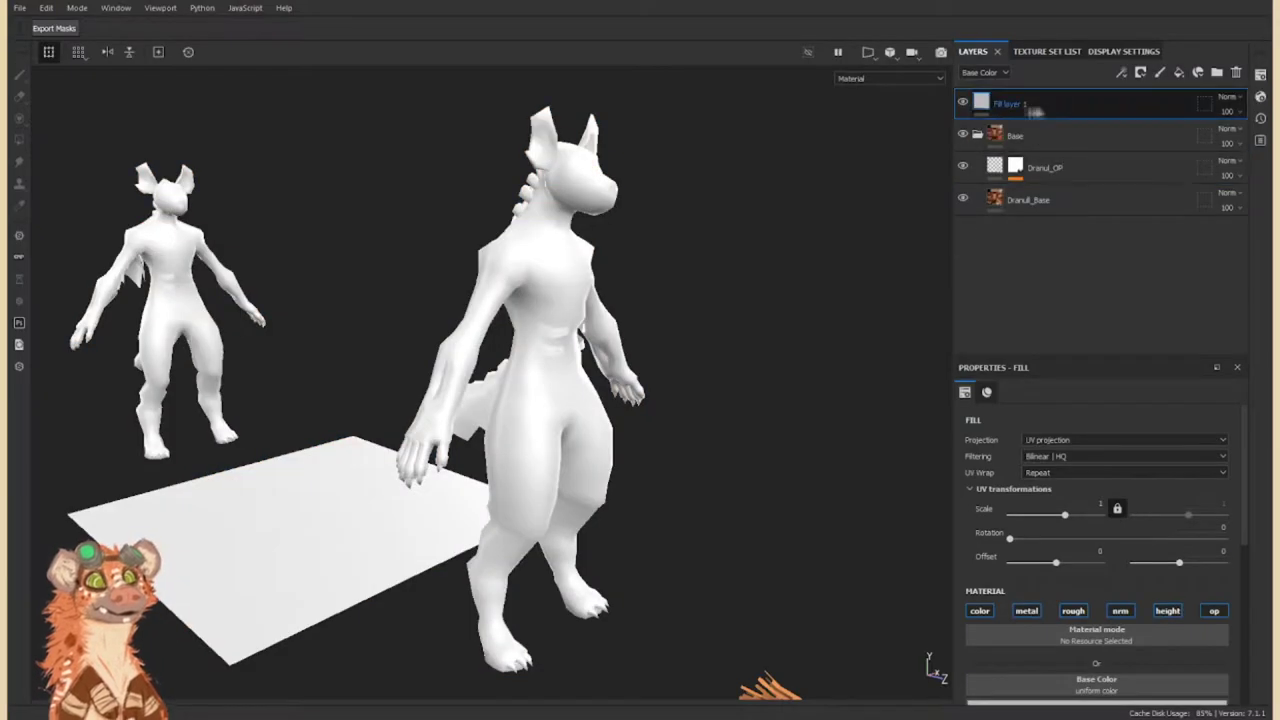
Give Fill layer 1 an olive-yellow Base Color in Overlay mode, then select Dranul_Base.
left_click_drag(700, 450, 640, 400, "alt")
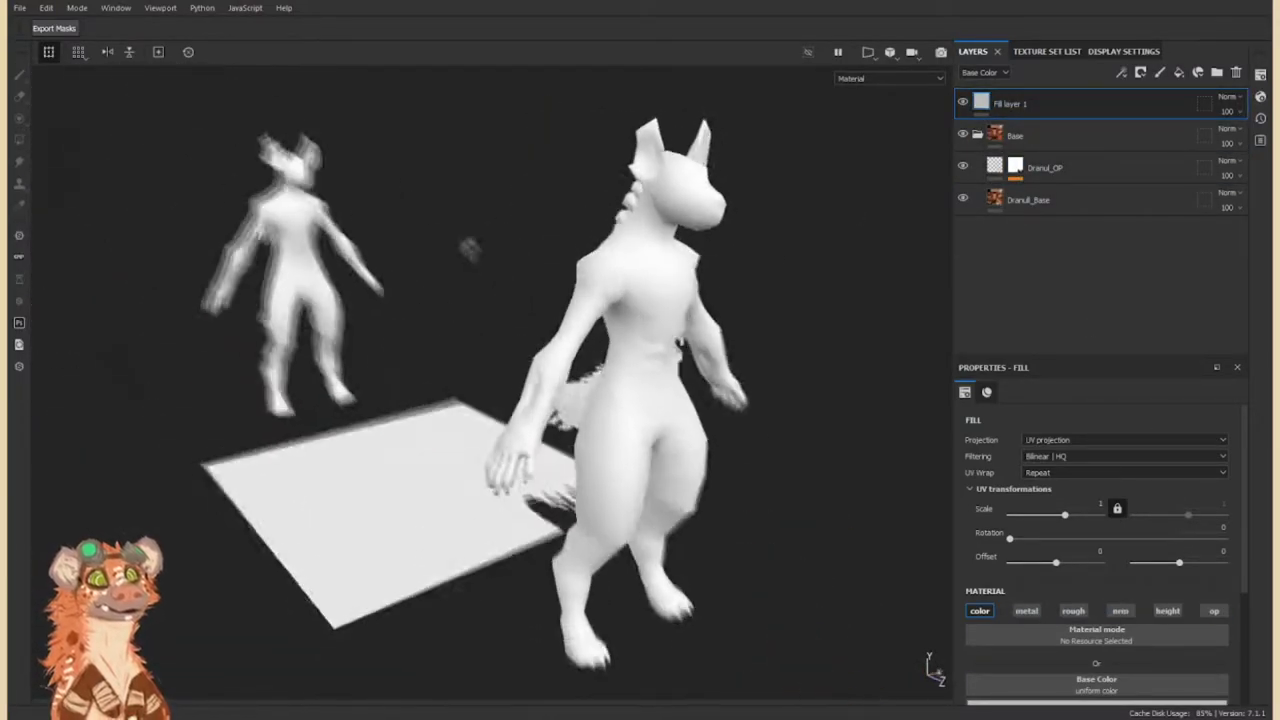
scroll(1096, 500, "down", 3)
left_click(1052, 530)
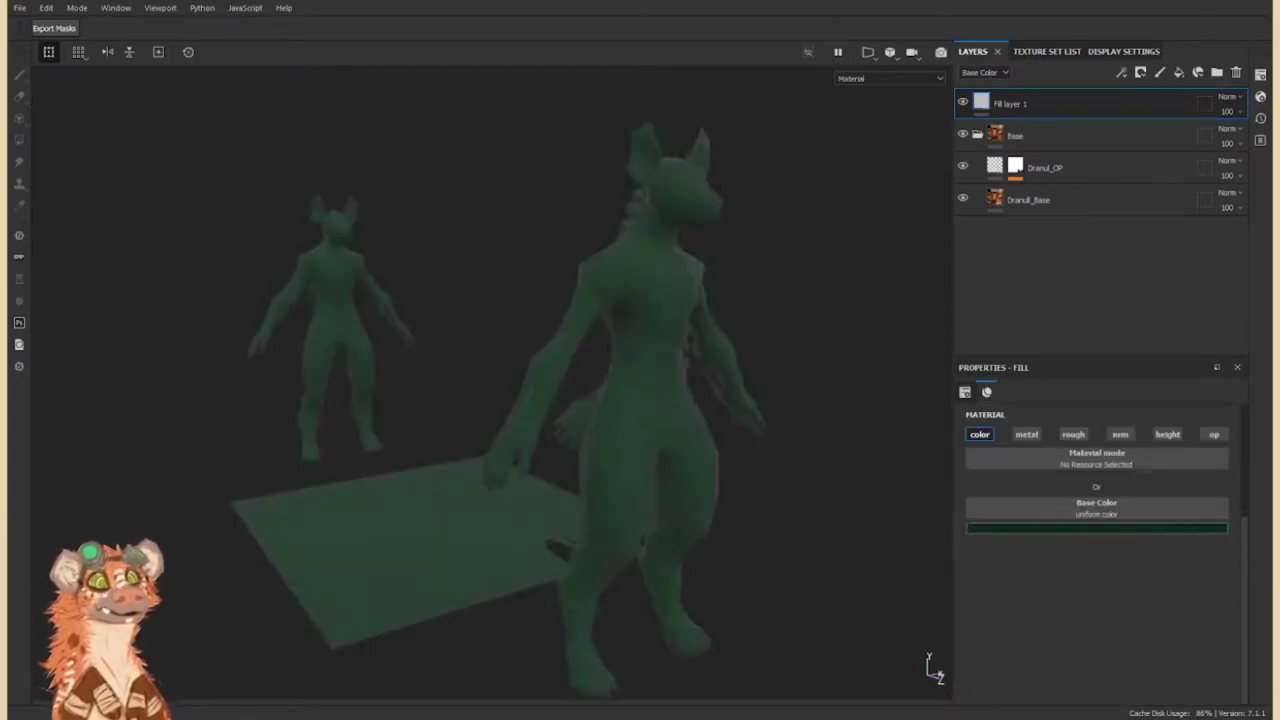
key("ctrl+z")
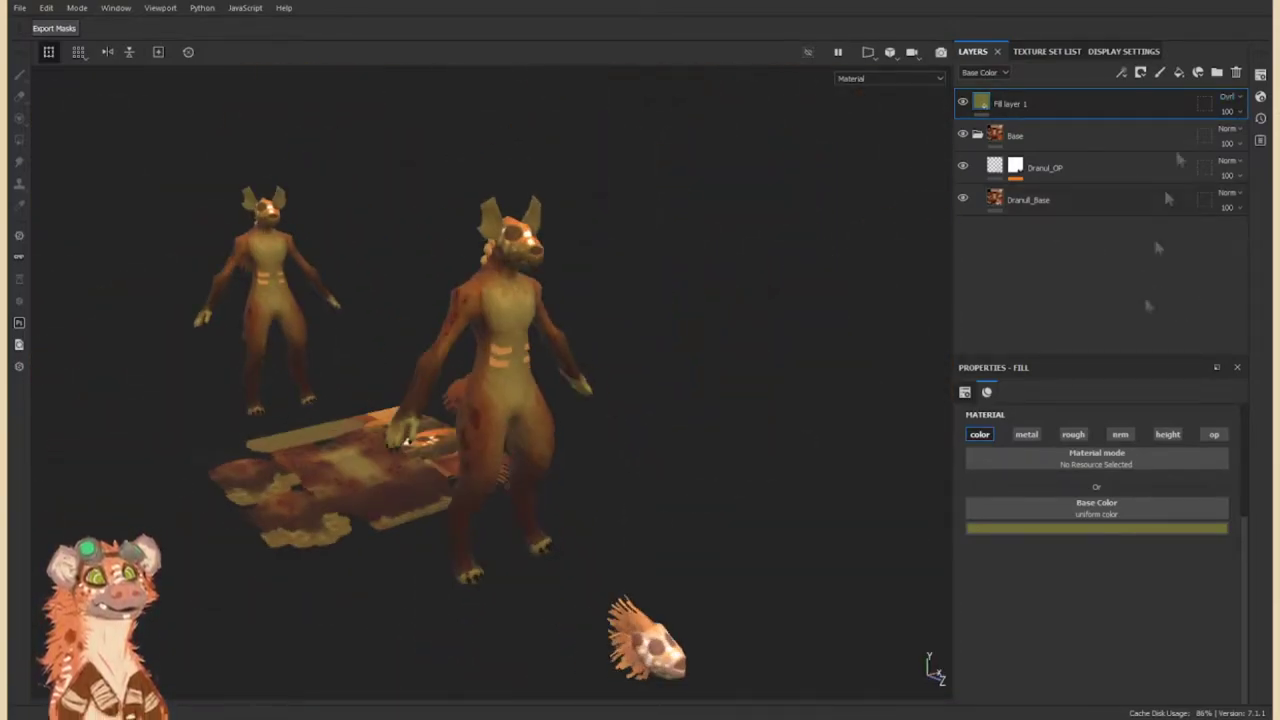
left_click(1033, 202)
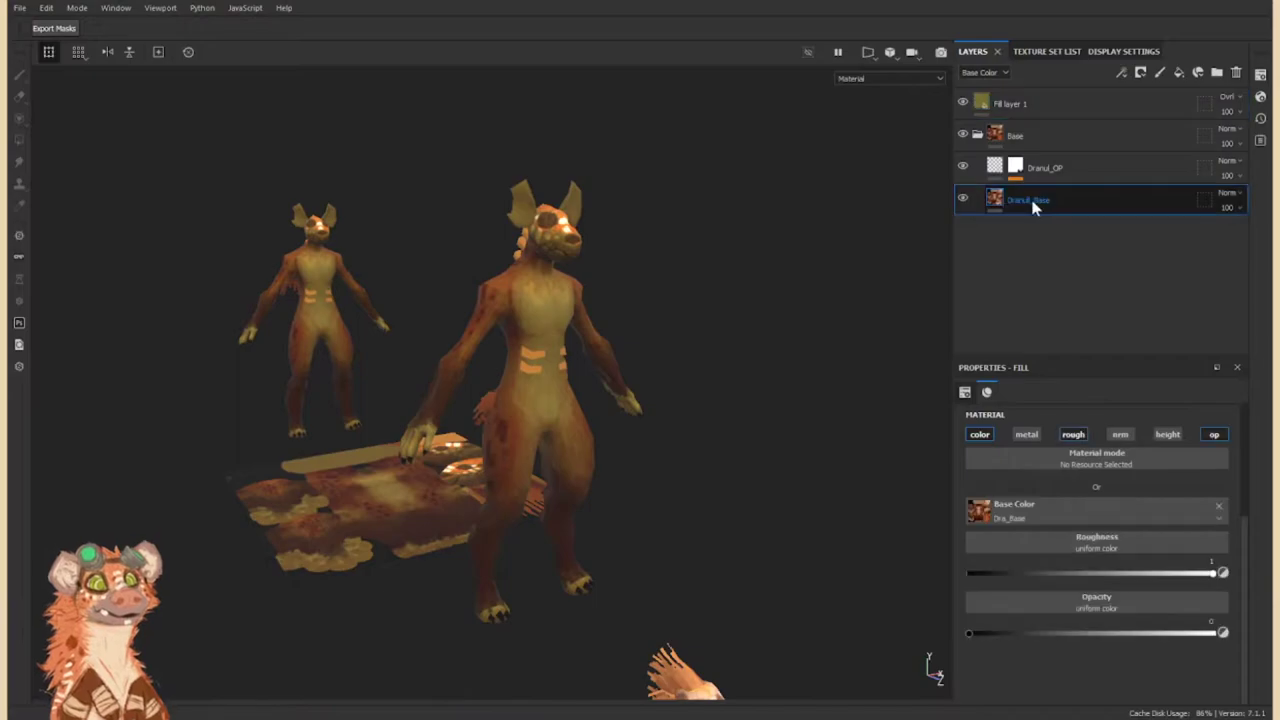
Add a Pixelate filter to Dranul_Base with Resolution 108, then reselect Fill layer 1.
left_click_drag(1094, 516, 1266, 516)
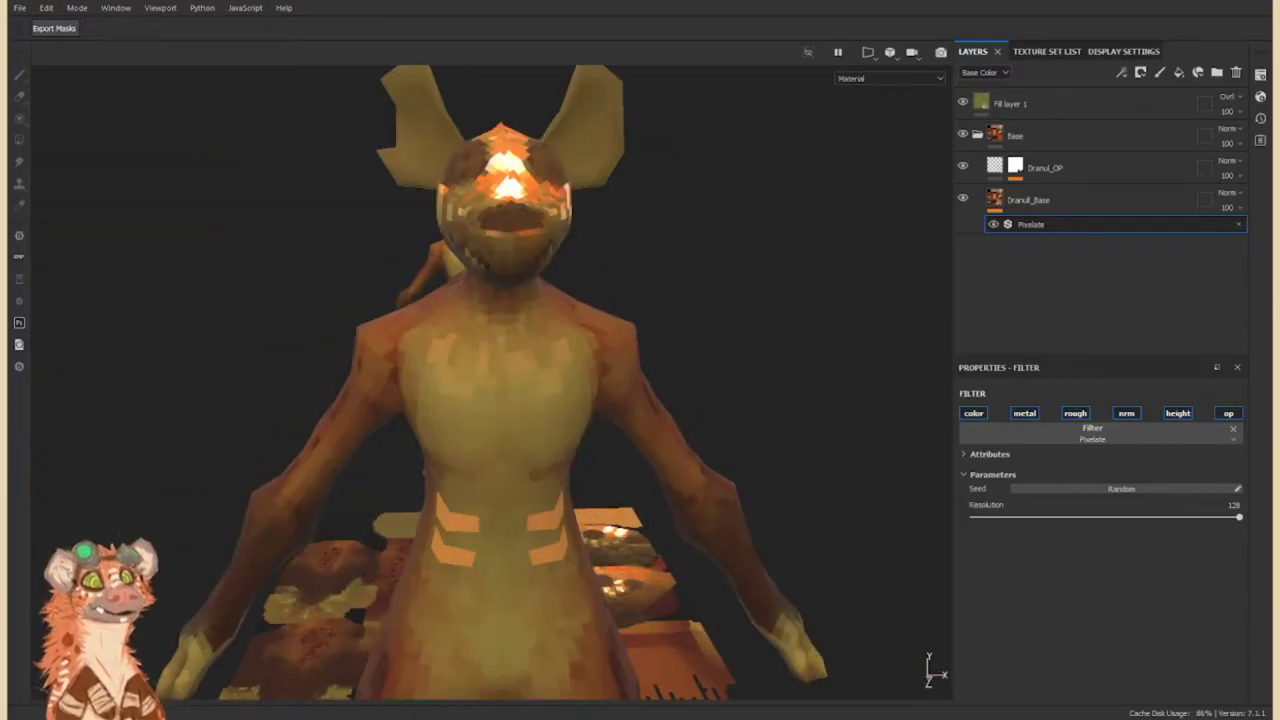
left_click_drag(1239, 517, 1114, 517)
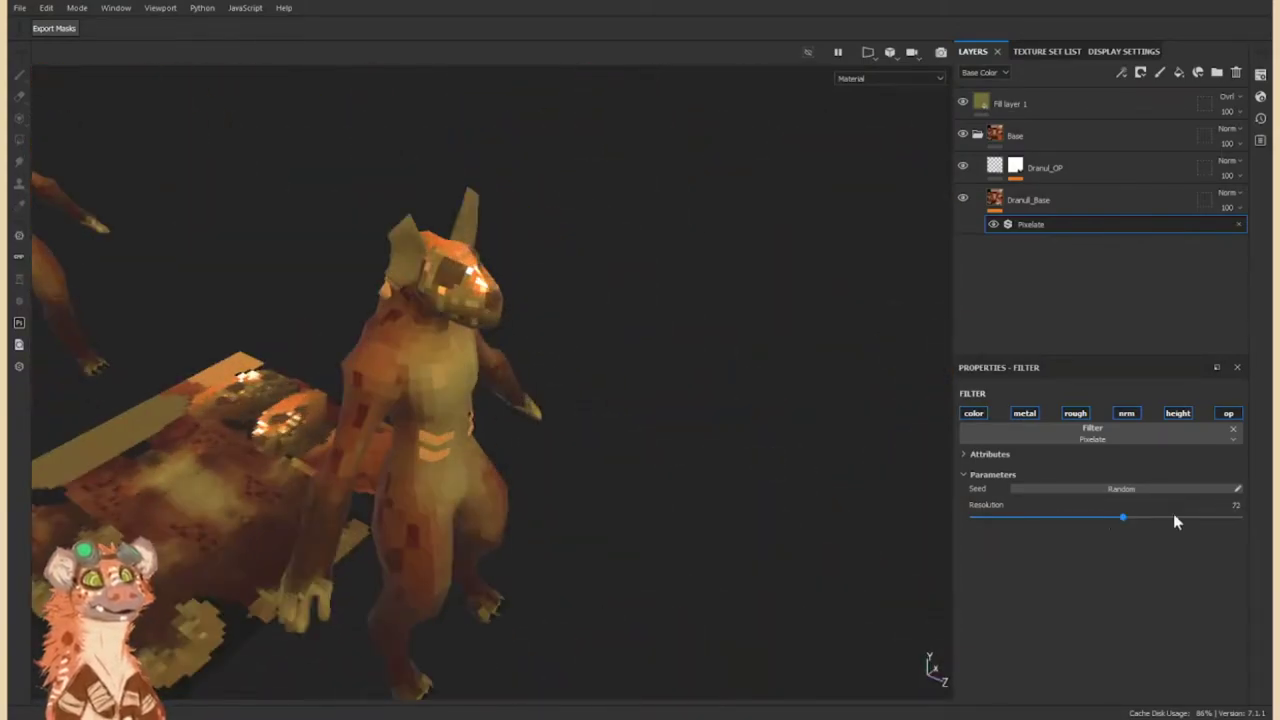
left_click_drag(1173, 517, 1197, 517)
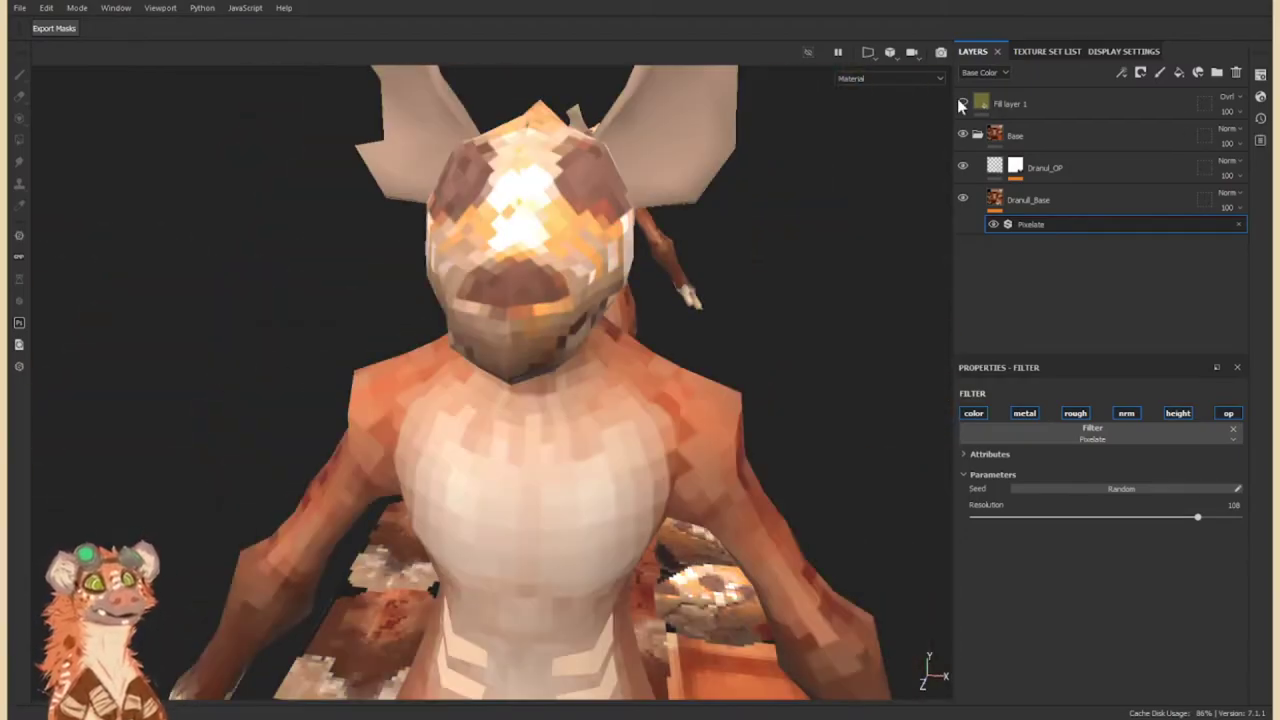
left_click(1010, 103)
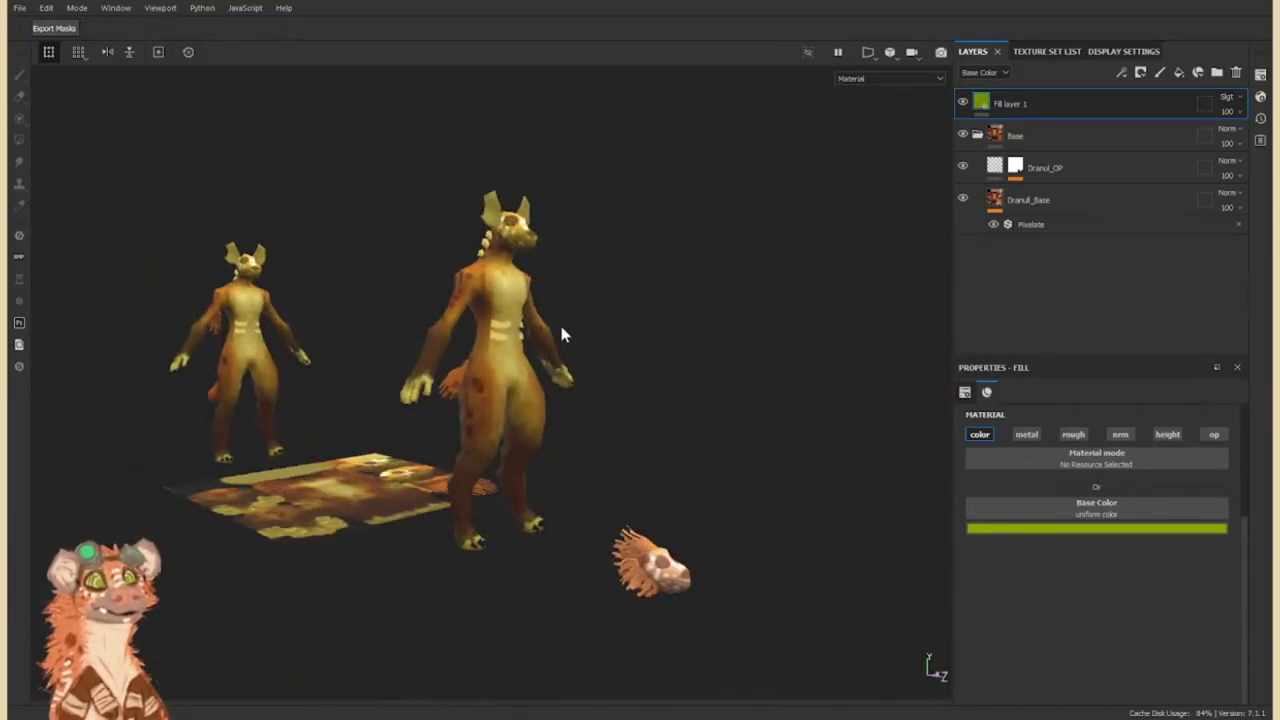
Rename the fill layer to Base_Tint and paste it into the Skull texture set.
double_click(1008, 104)
type("GreenTint")
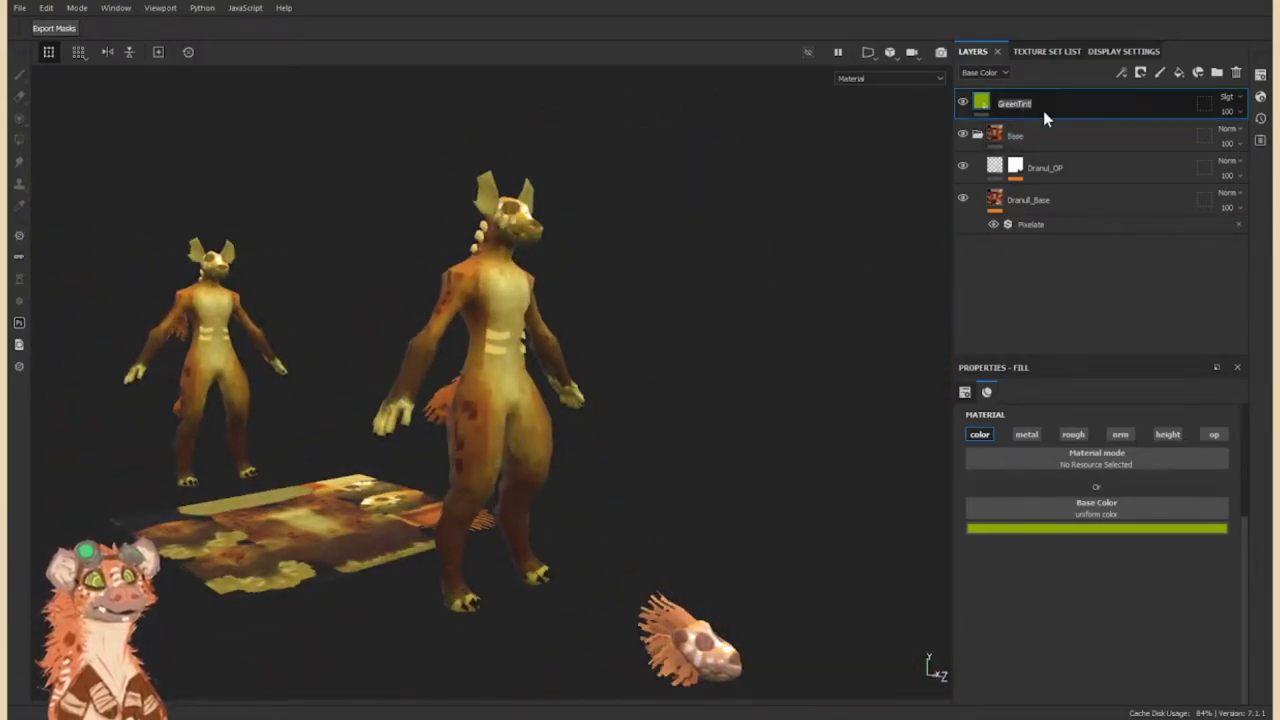
type("ase_Tint")
key("Return")
left_click(1047, 51)
left_click(1000, 103)
left_click(973, 51)
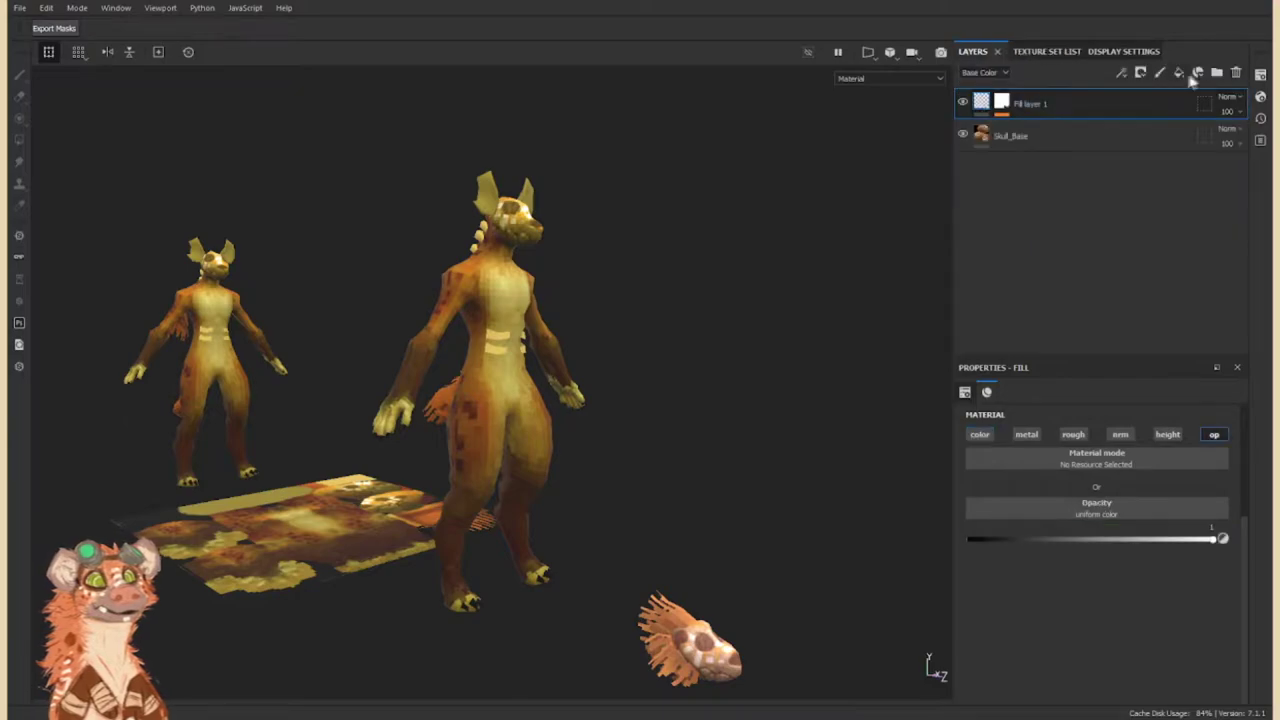
key("ctrl+v")
Group skull layers into a Base folder, paste Base_Tint above it, and duplicate Base_Tint.
left_click(1217, 73)
mouse_move(1012, 134)
left_mouse_down()
mouse_move(1022, 140)
mouse_move(1010, 98)
left_mouse_up()
left_click(1047, 51)
left_click(973, 51)
key("ctrl+v")
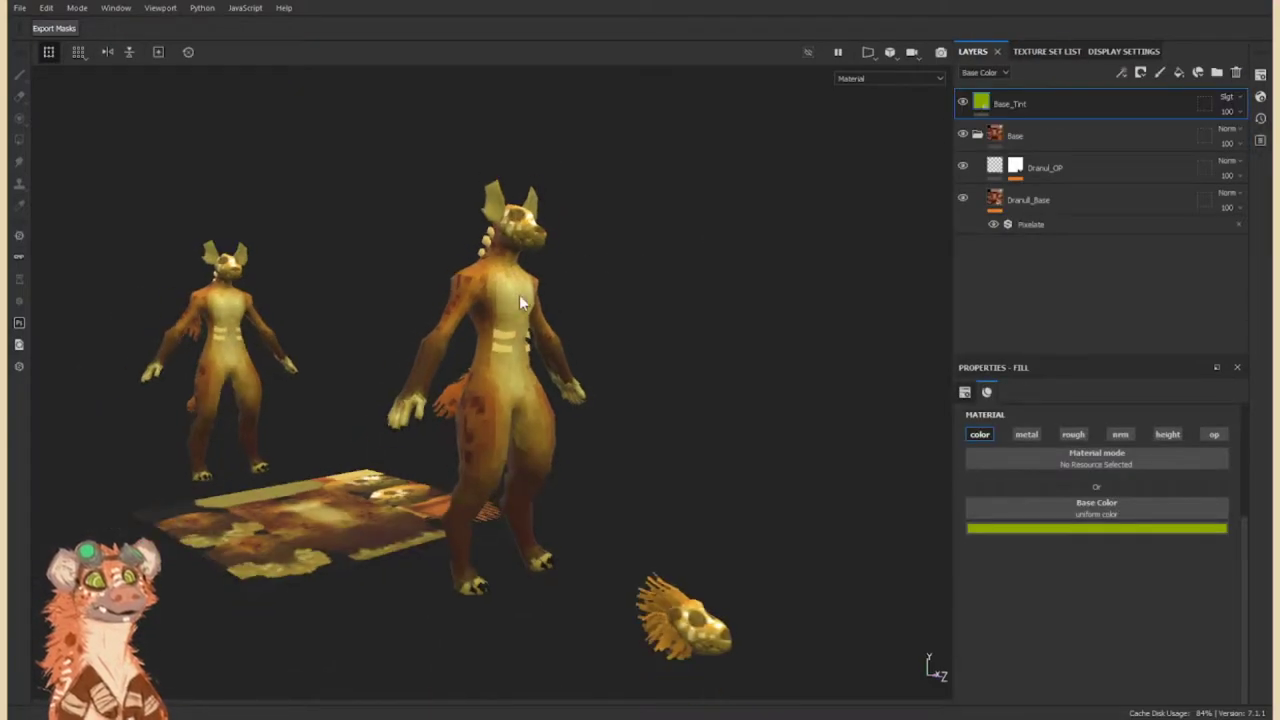
key("ctrl+d")
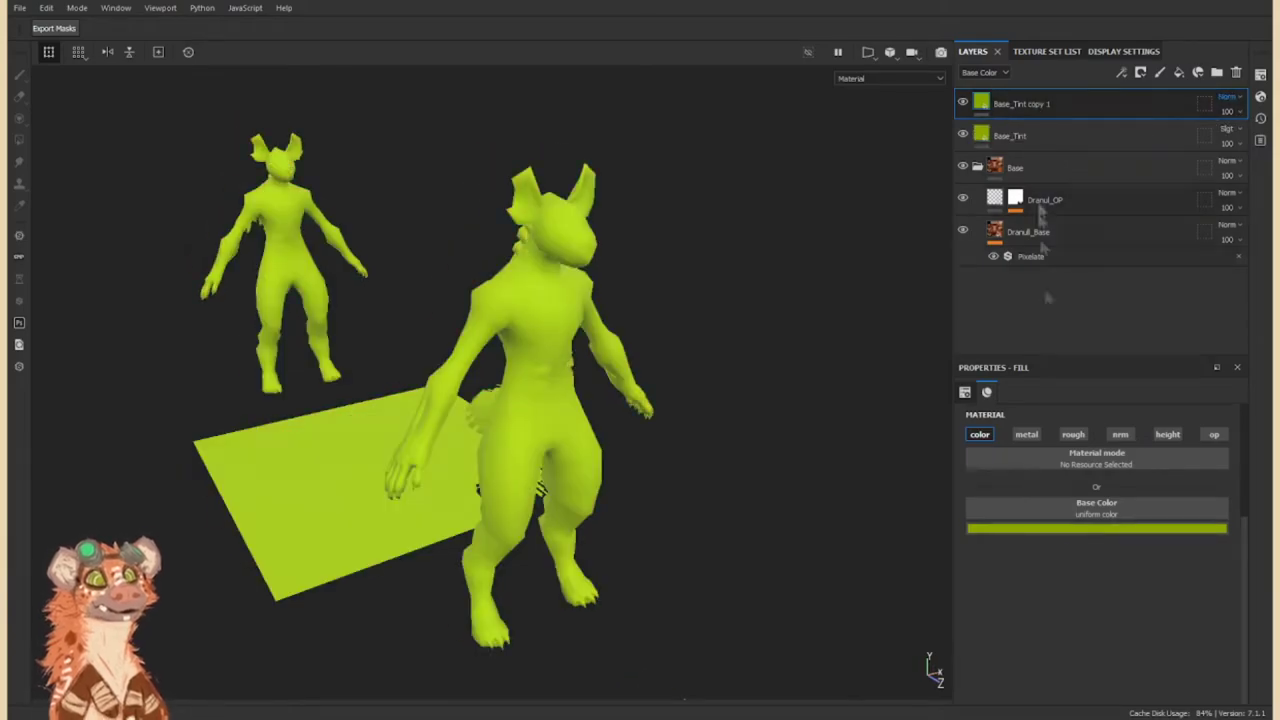
Add a black mask to Base_Tint copy 1.
right_click(1046, 104)
left_click(1080, 160)
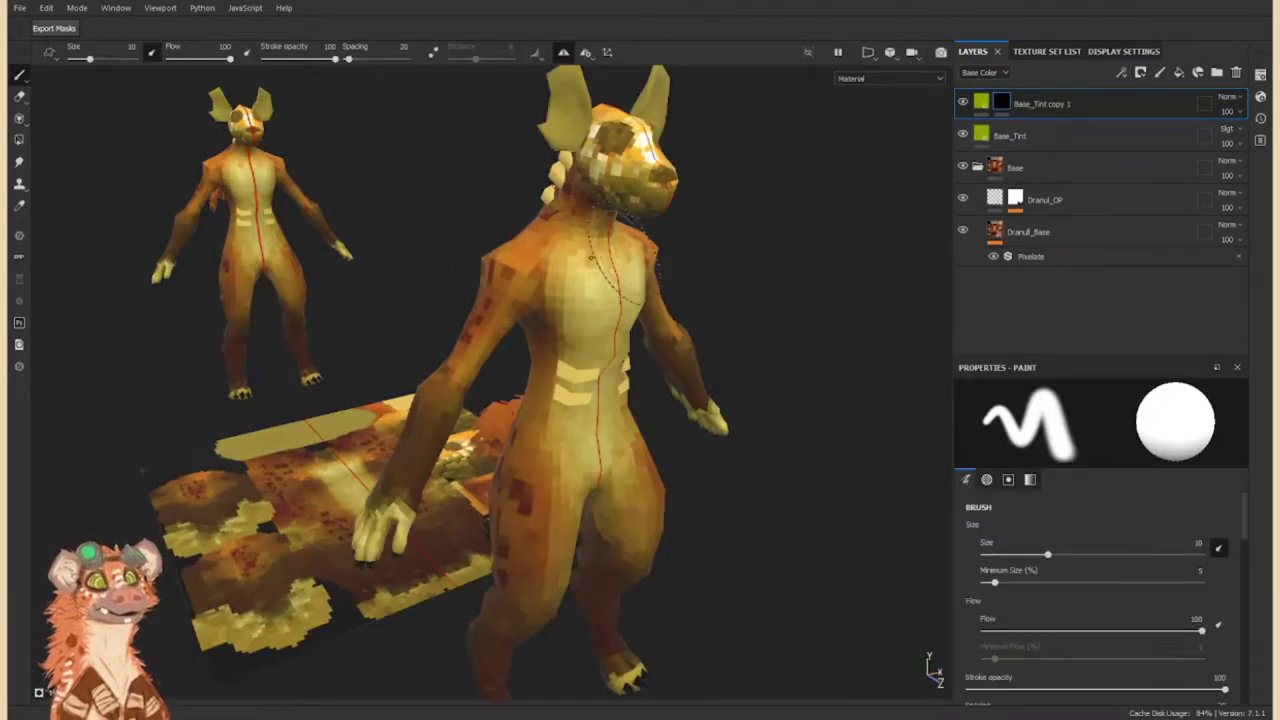
scroll(44, 82, "down", 2)
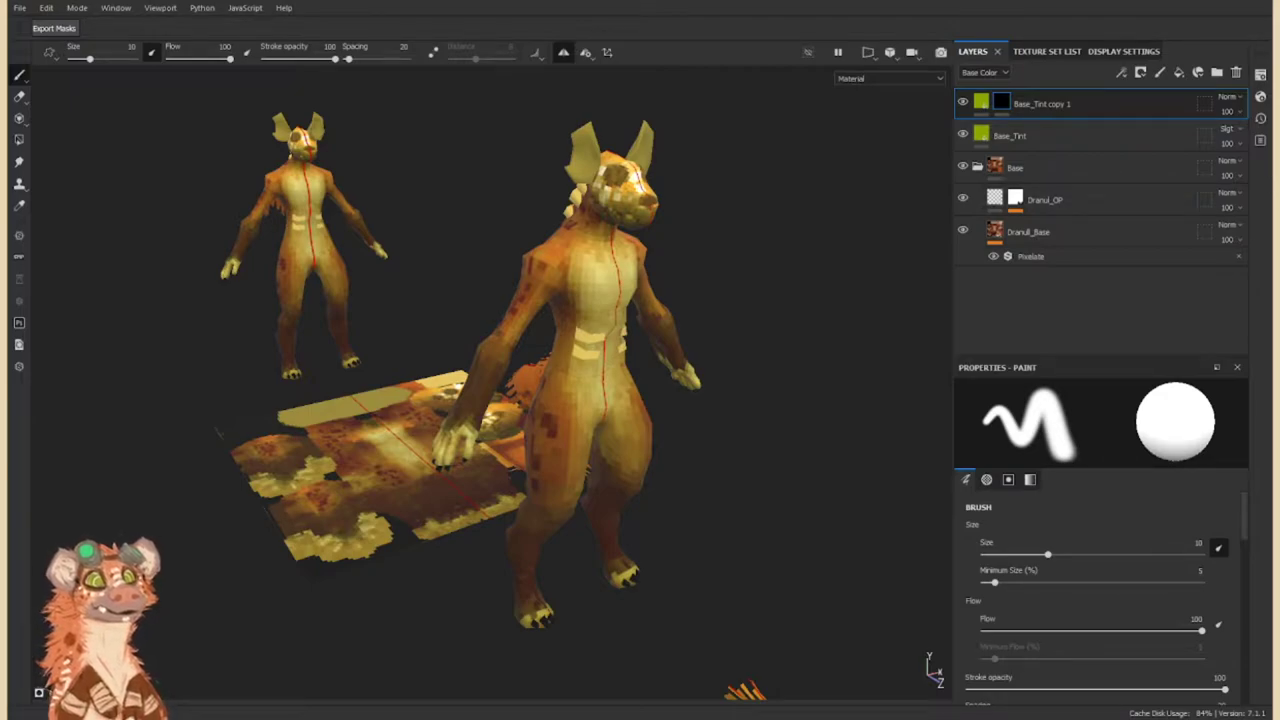
Inspect the creature from front and side views, frame the scene, and switch to the skull's texture set.
left_click_drag(895, 370, 703, 251, "alt")
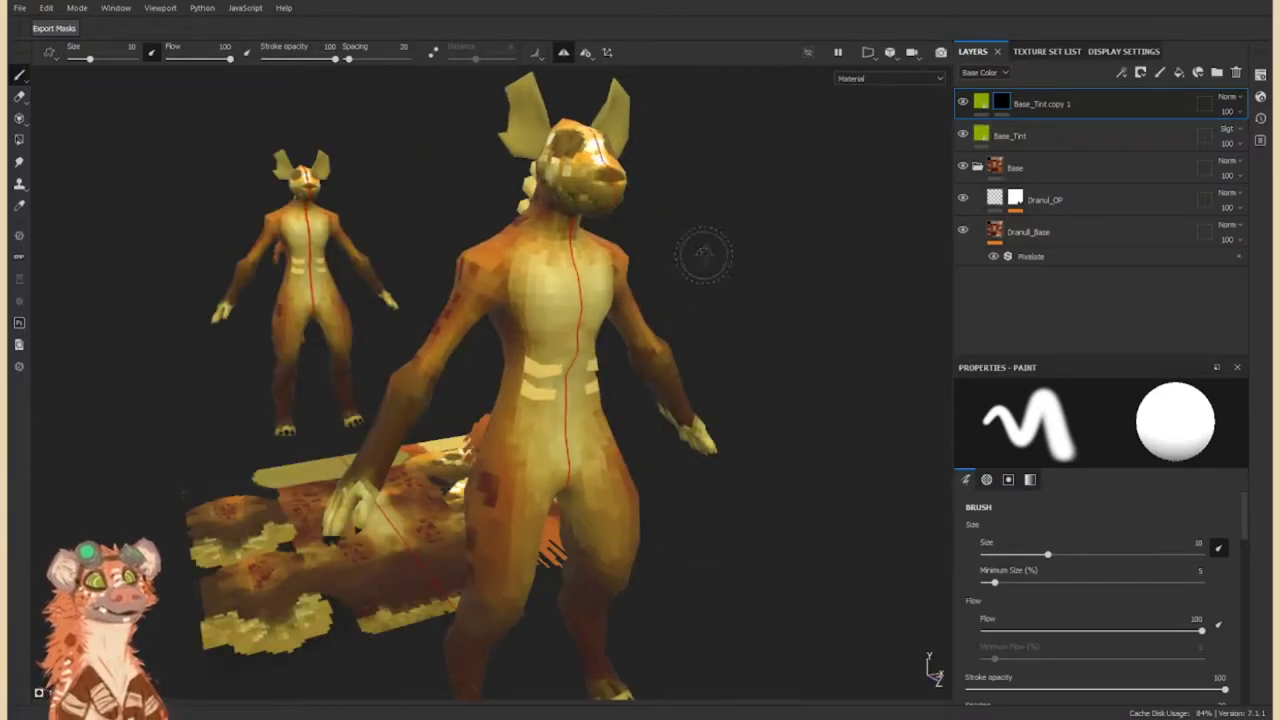
scroll(737, 251, "up", 5)
mouse_move(490, 250)
left_mouse_down("alt")
mouse_move(357, 337)
mouse_move(829, 294)
mouse_move(605, 300)
left_mouse_up("alt")
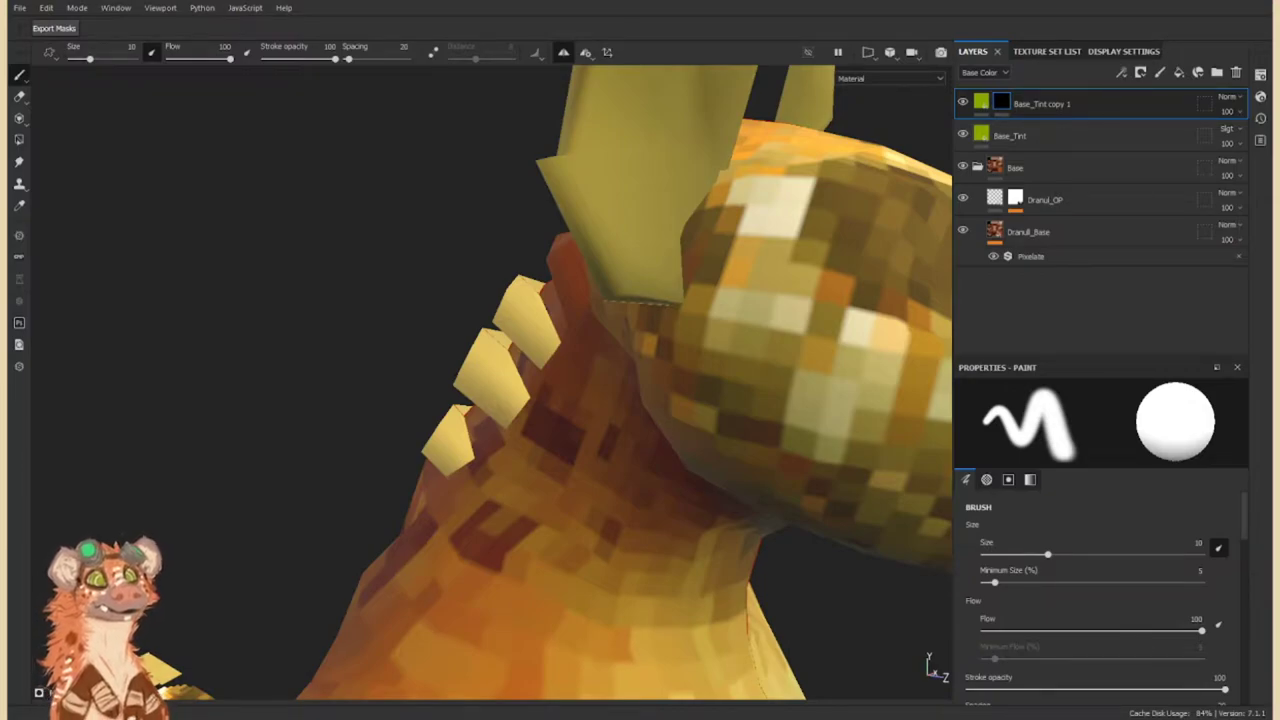
key("f")
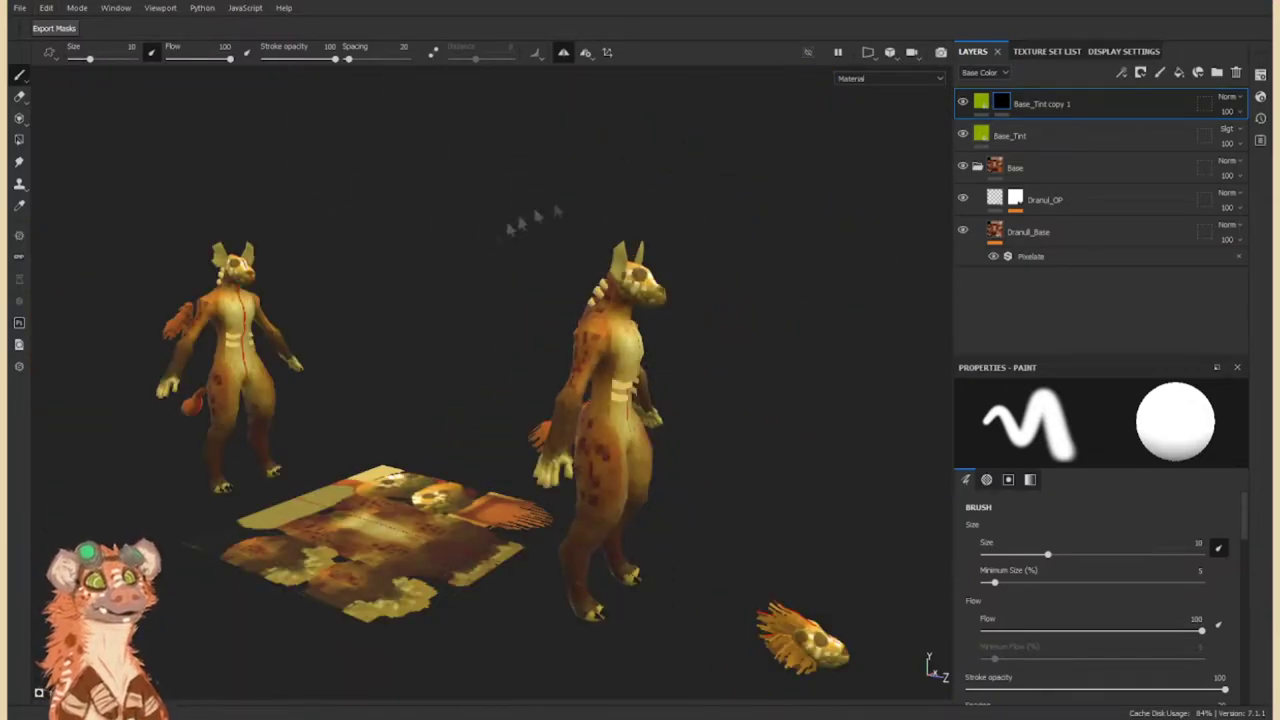
key("ctrl+z")
left_click_drag(671, 484, 583, 336, "alt")
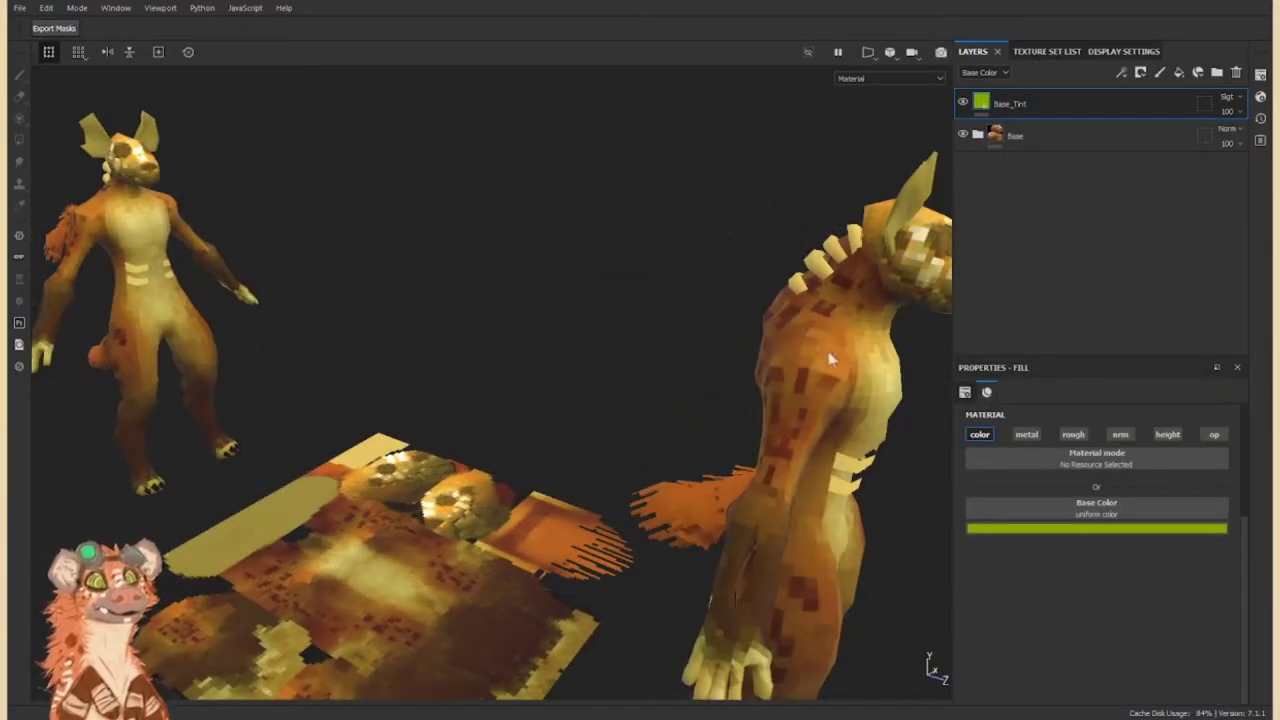
Hide the green Base_Tint layer, keep Base_Tint copy 1 visible, and select its mask.
key("ctrl+y")
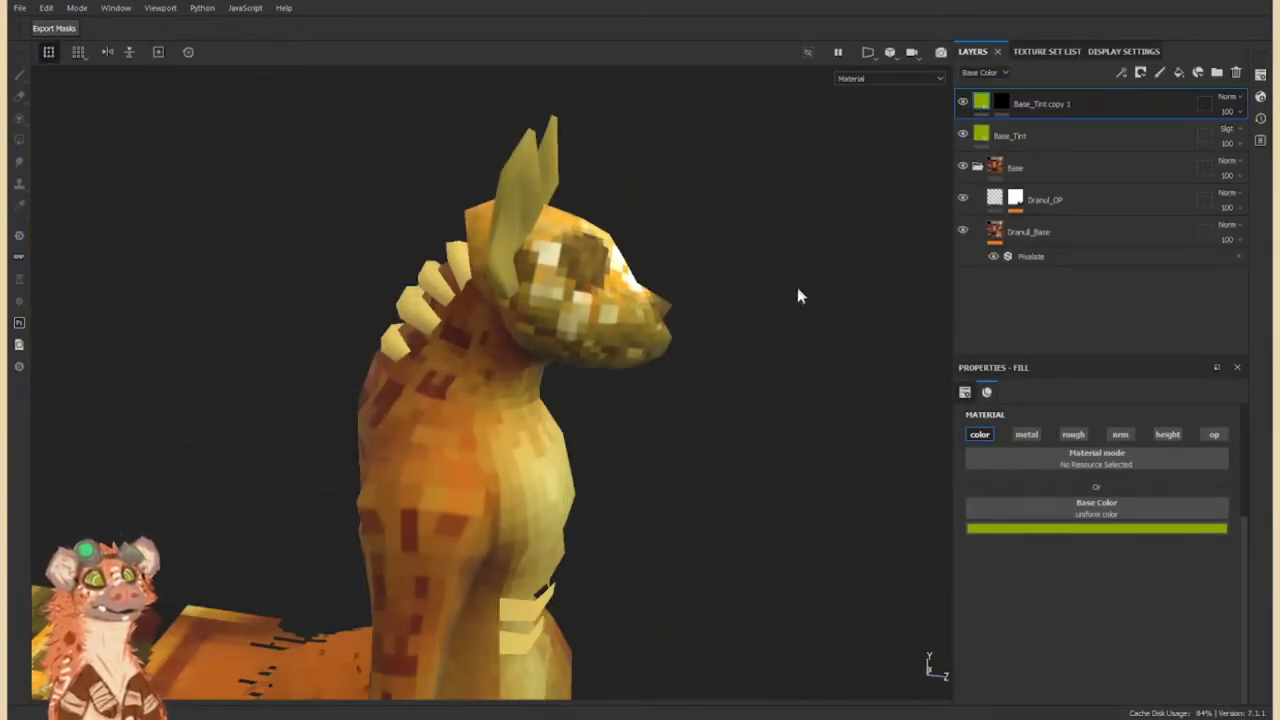
left_click_drag(963, 104, 963, 135)
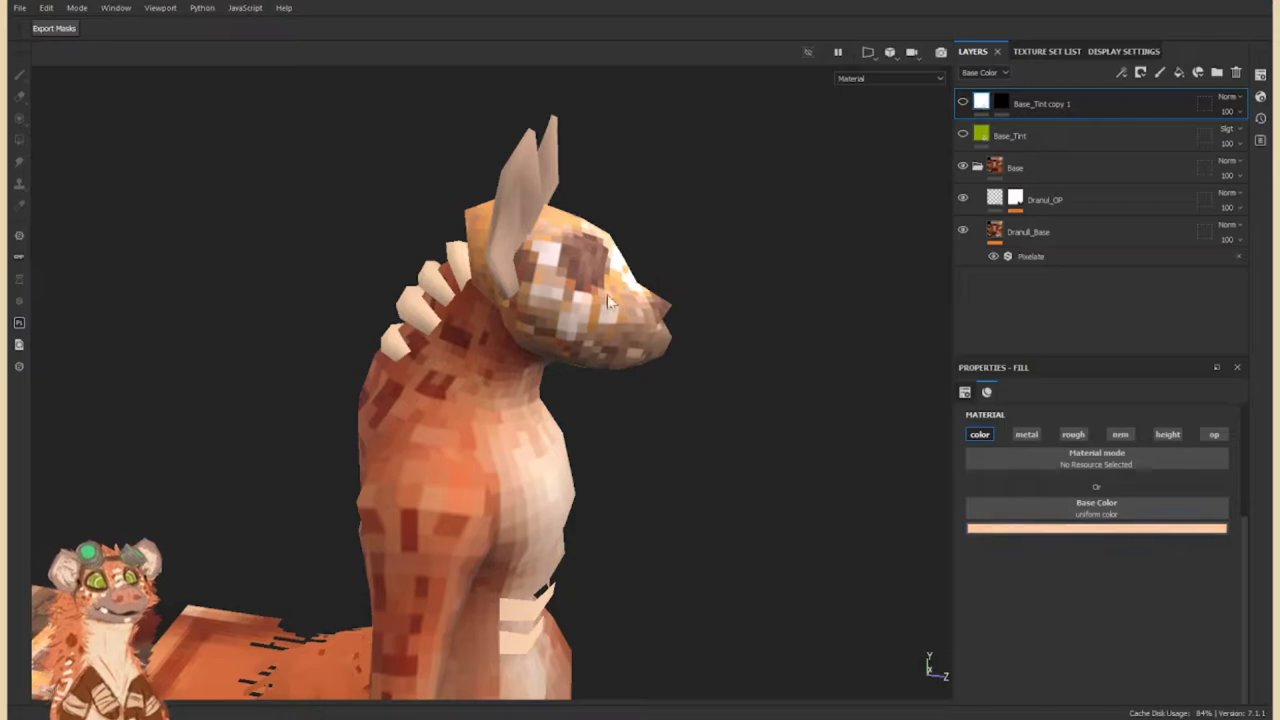
left_click(963, 103)
left_click(1001, 101)
Paint pale patches over the face markings using polygon fill, then the brush.
left_click_drag(366, 286, 320, 286, "alt")
key("4")
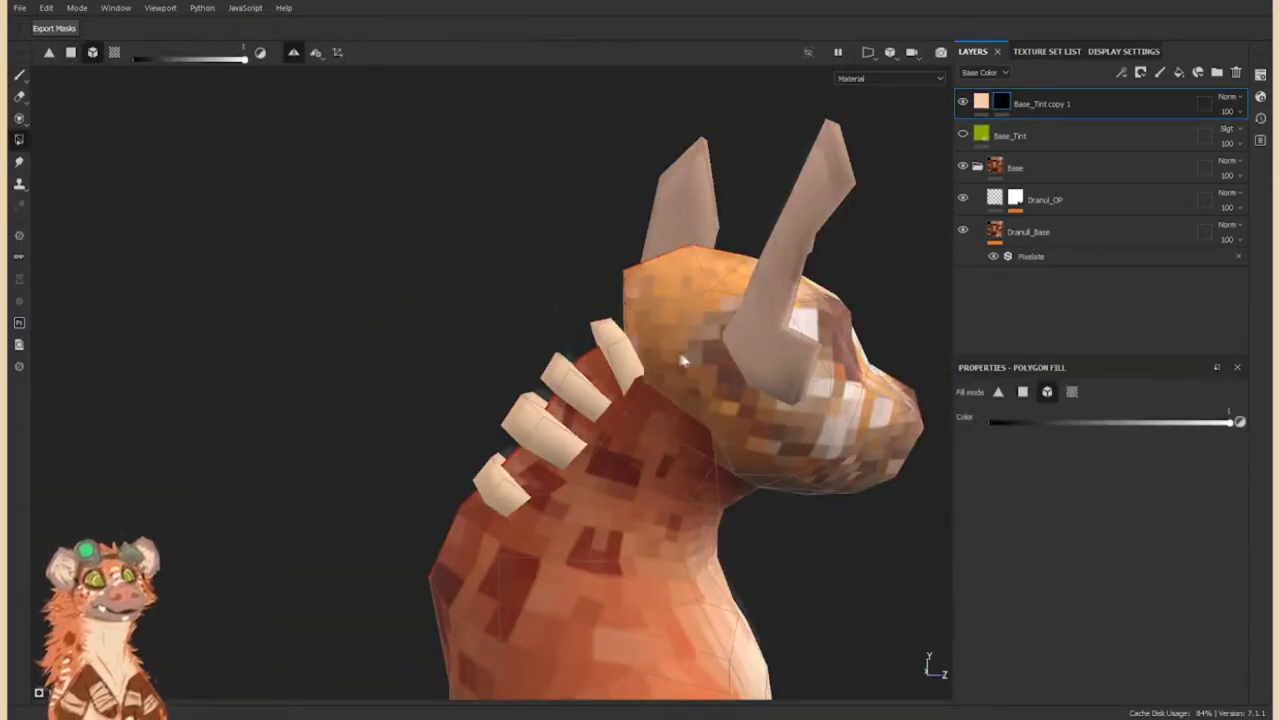
left_click_drag(687, 362, 540, 400, "alt")
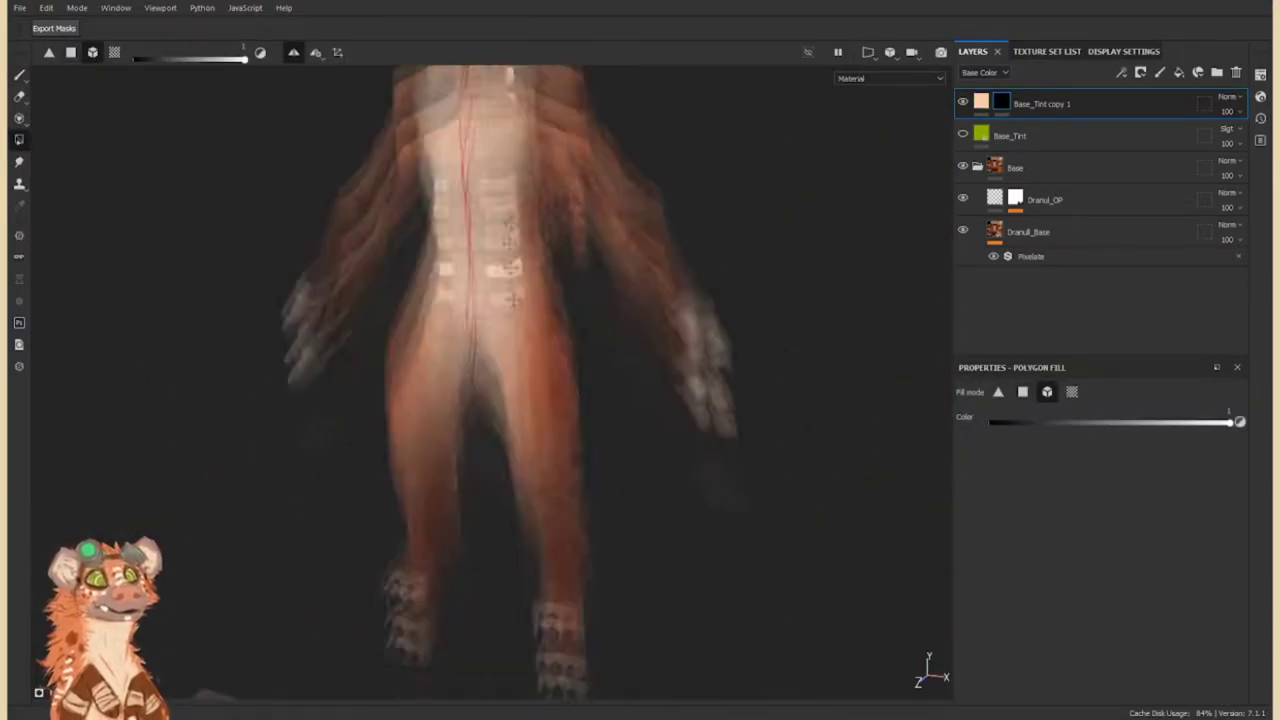
key("1")
mouse_move(514, 329)
left_mouse_down()
mouse_move(537, 374)
mouse_move(420, 330)
mouse_move(318, 340)
mouse_move(450, 385)
left_mouse_up()
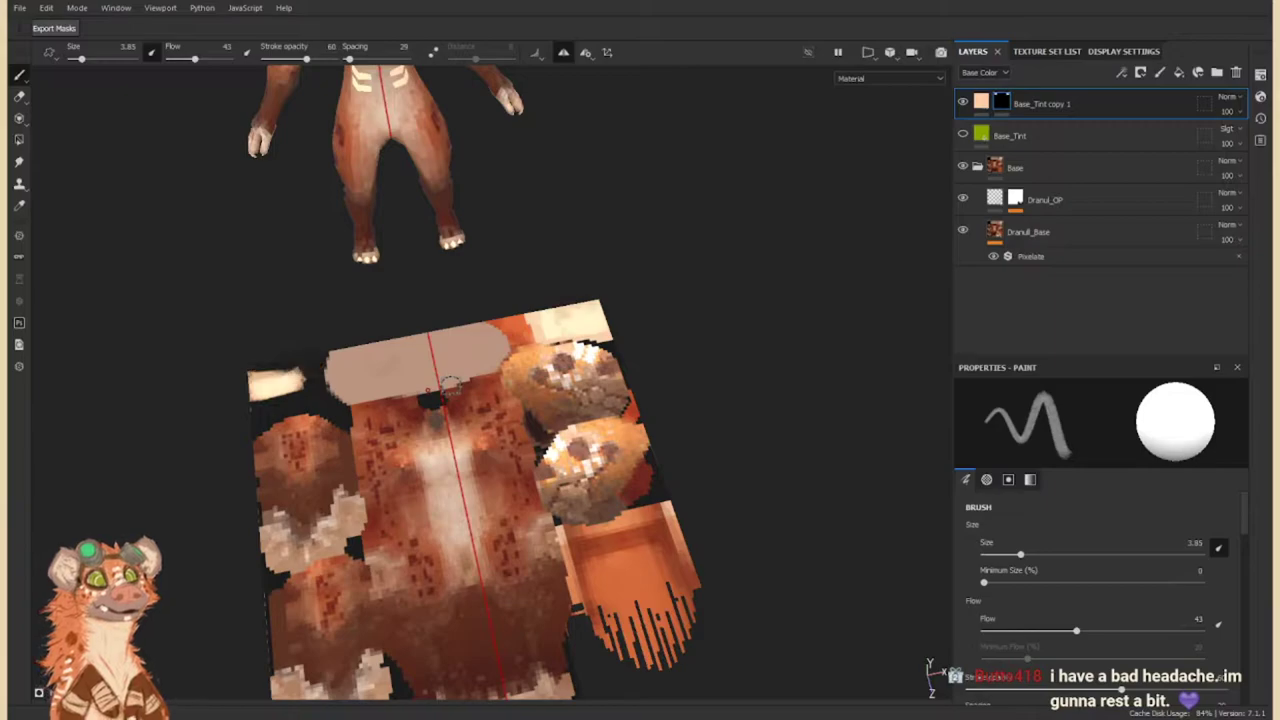
Paint pale over the head's star markings, then shrink the brush to 0.93 for the fingers.
scroll(400, 300, "up", 1)
scroll(530, 310, "up", 5)
mouse_move(525, 310)
left_mouse_down()
mouse_move(543, 371)
mouse_move(423, 309)
mouse_move(374, 386)
left_mouse_up()
scroll(374, 386, "down", 5)
scroll(620, 372, "up", 5)
key("bracketleft")
key("bracketleft")
key("bracketleft")
scroll(492, 300, "up", 3)
mouse_move(492, 300)
left_mouse_down()
mouse_move(565, 335)
mouse_move(600, 280)
mouse_move(432, 425)
left_mouse_up()
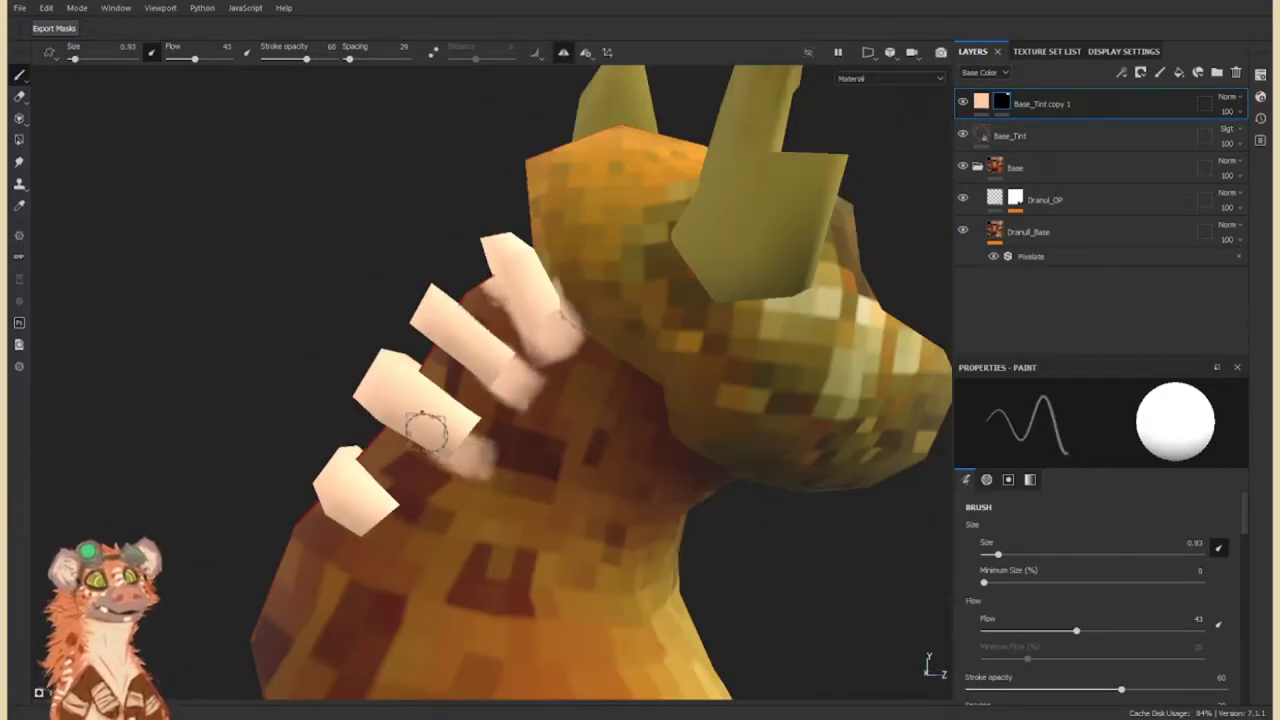
Paint a pale band across the upper chest and move Base_Tint back above Base_Tint copy 1.
scroll(403, 515, "down", 5)
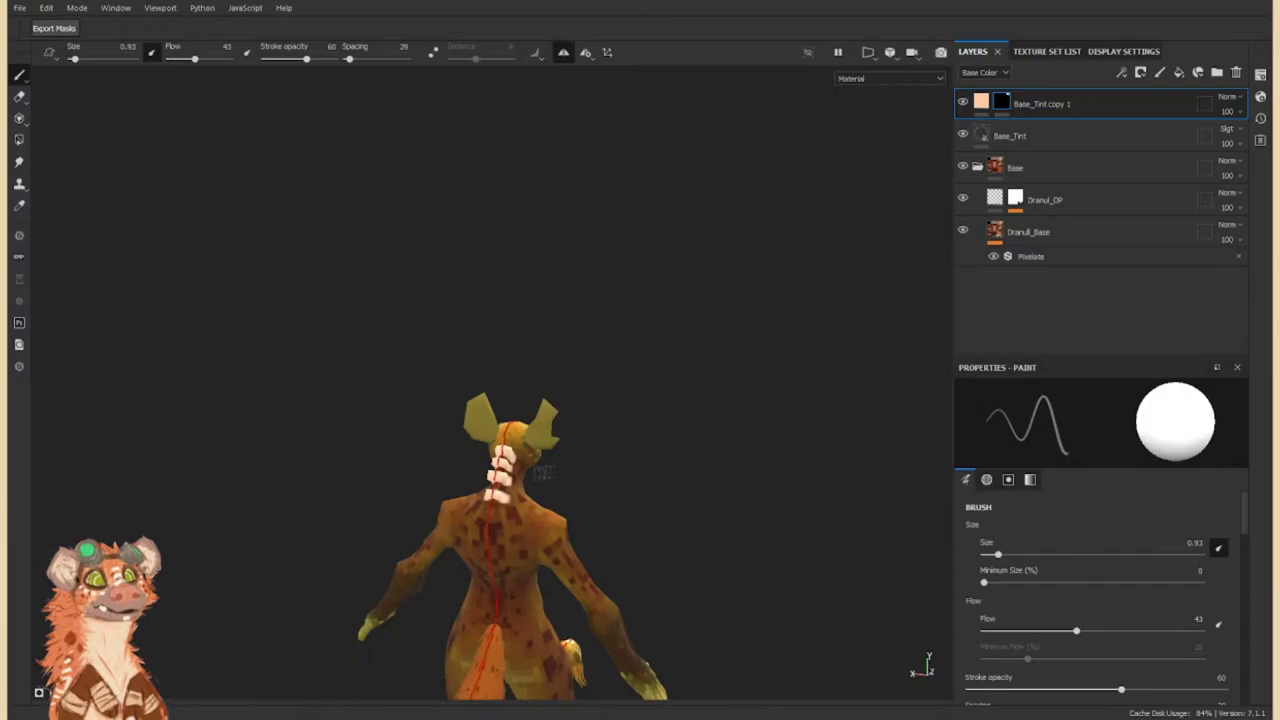
scroll(440, 470, "up", 3)
scroll(470, 440, "up", 3)
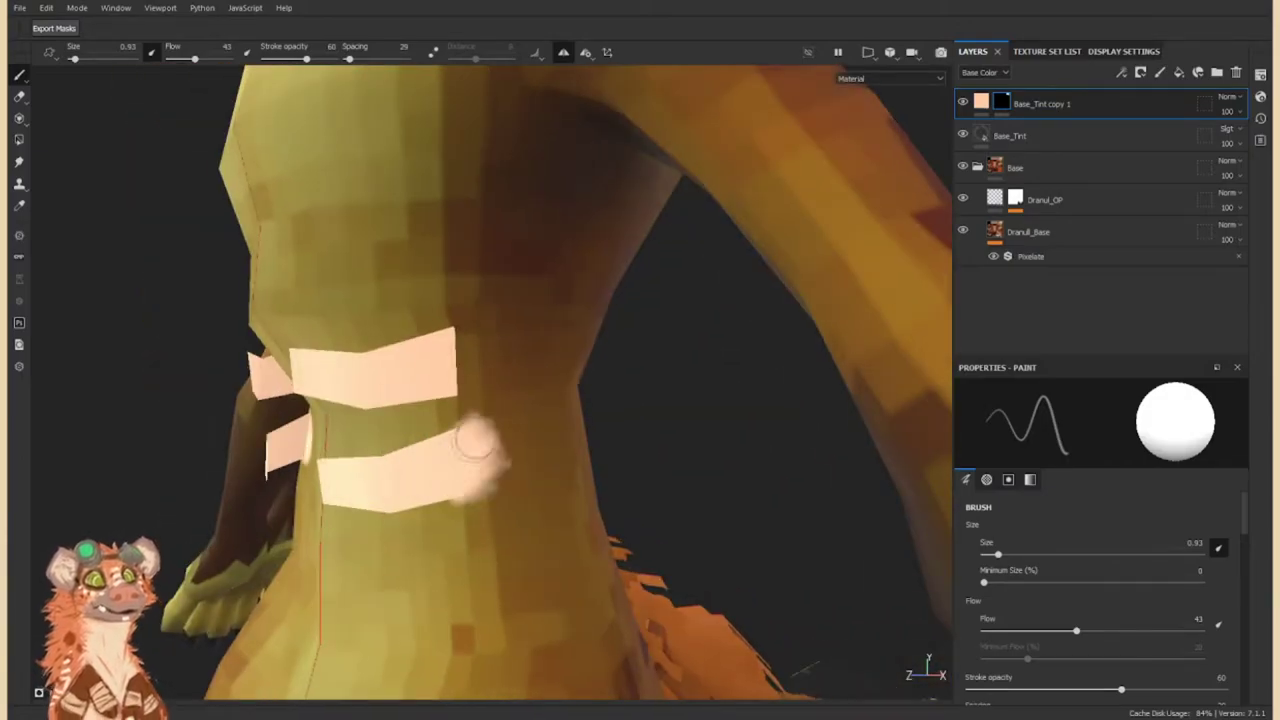
mouse_move(465, 466)
left_mouse_down("alt")
mouse_move(420, 330)
mouse_move(334, 316)
mouse_move(479, 412)
left_mouse_up("alt")
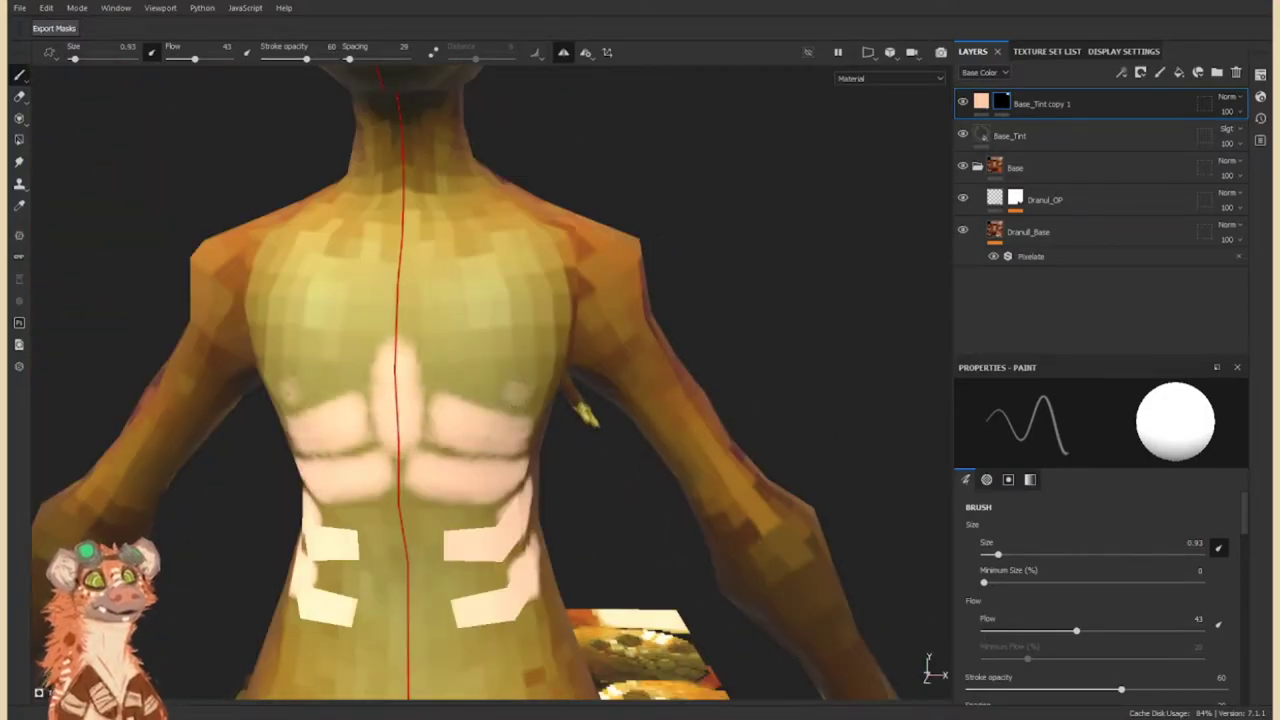
left_click_drag(300, 385, 446, 370)
left_click_drag(410, 322, 421, 326)
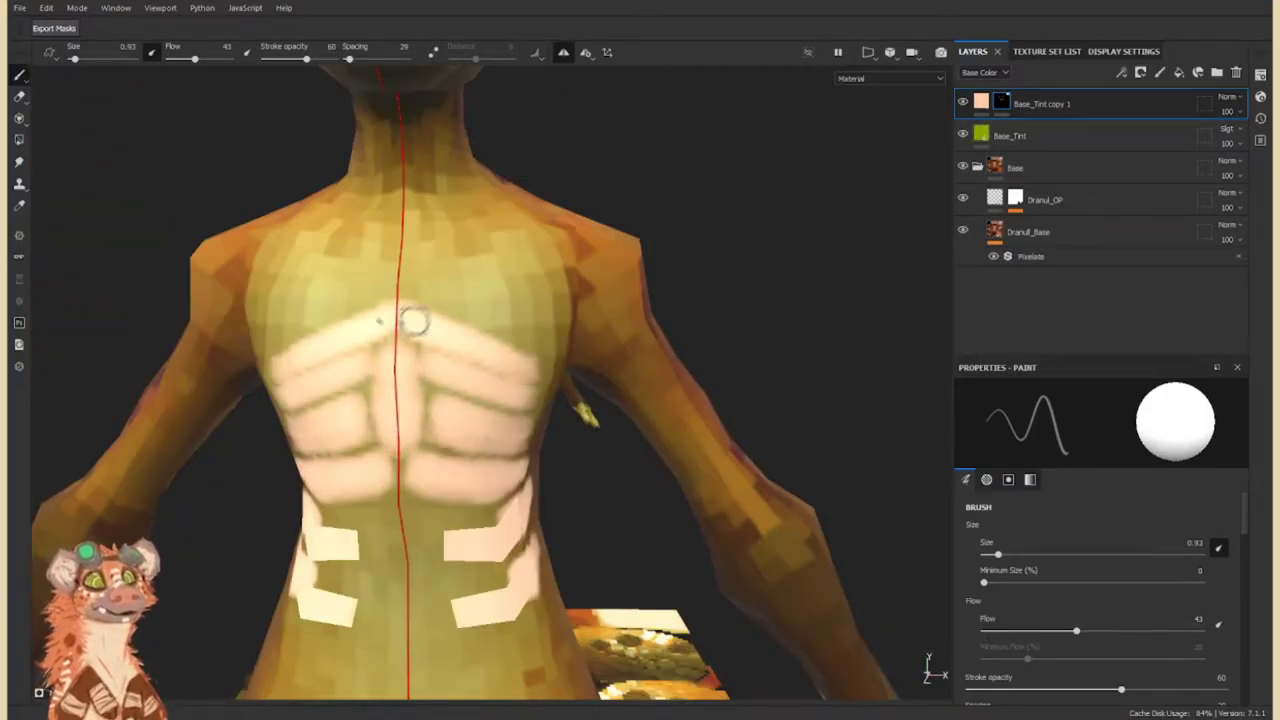
key("f")
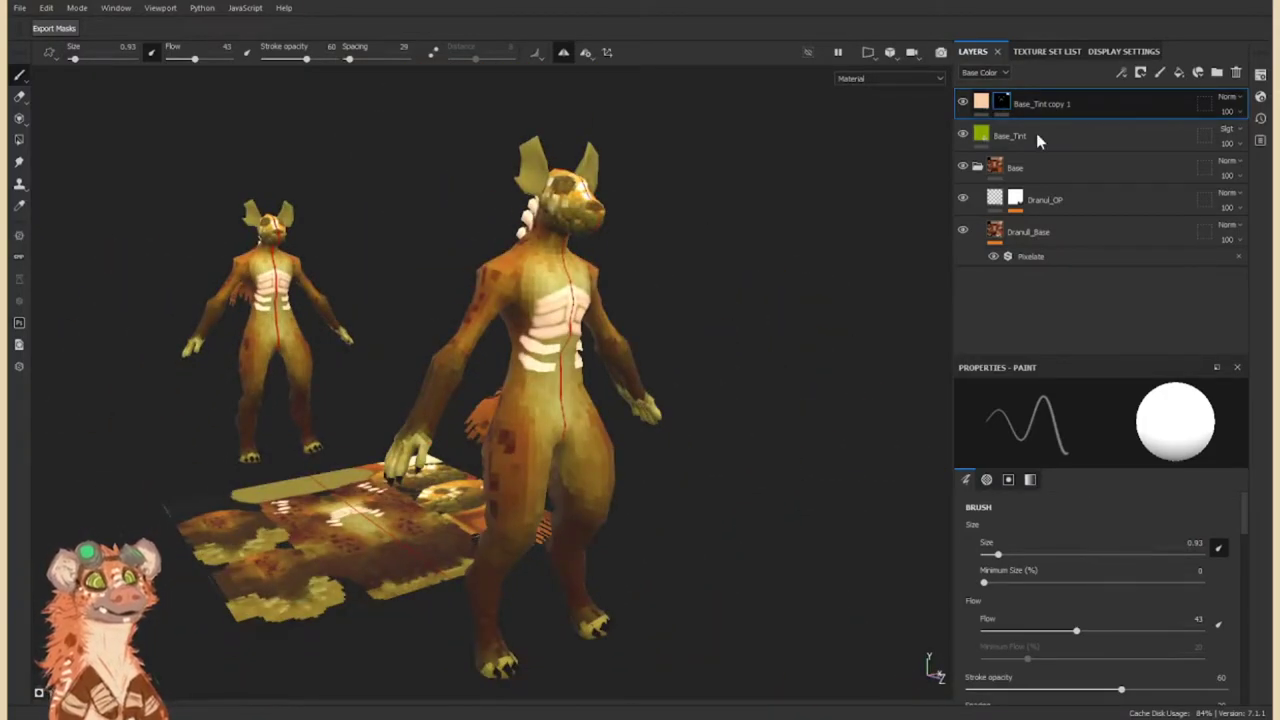
left_click_drag(1037, 141, 1020, 98)
scroll(800, 240, "up", 5)
Orbit to a close-up of the head and reduce the brush size to 0.32.
mouse_move(537, 407)
left_mouse_down("alt")
mouse_move(640, 380)
mouse_move(435, 350)
left_mouse_up("alt")
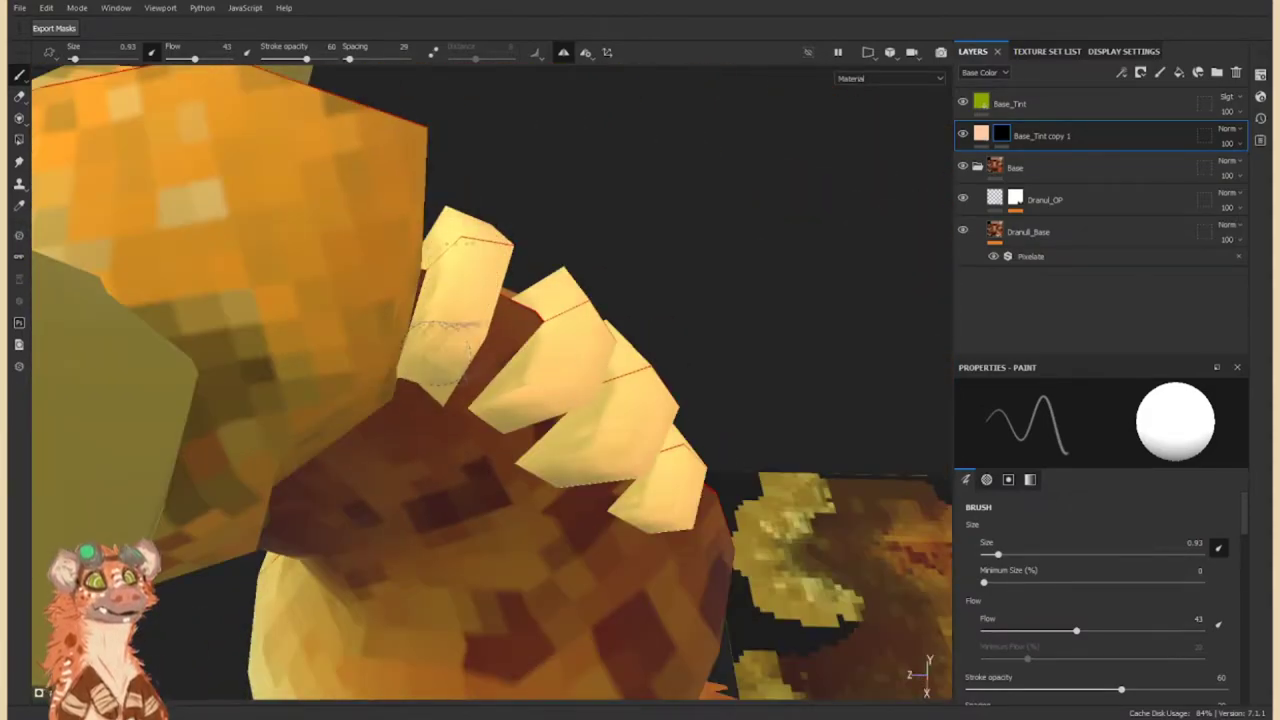
scroll(623, 400, "down", 10)
left_click_drag(623, 400, 663, 473, "alt")
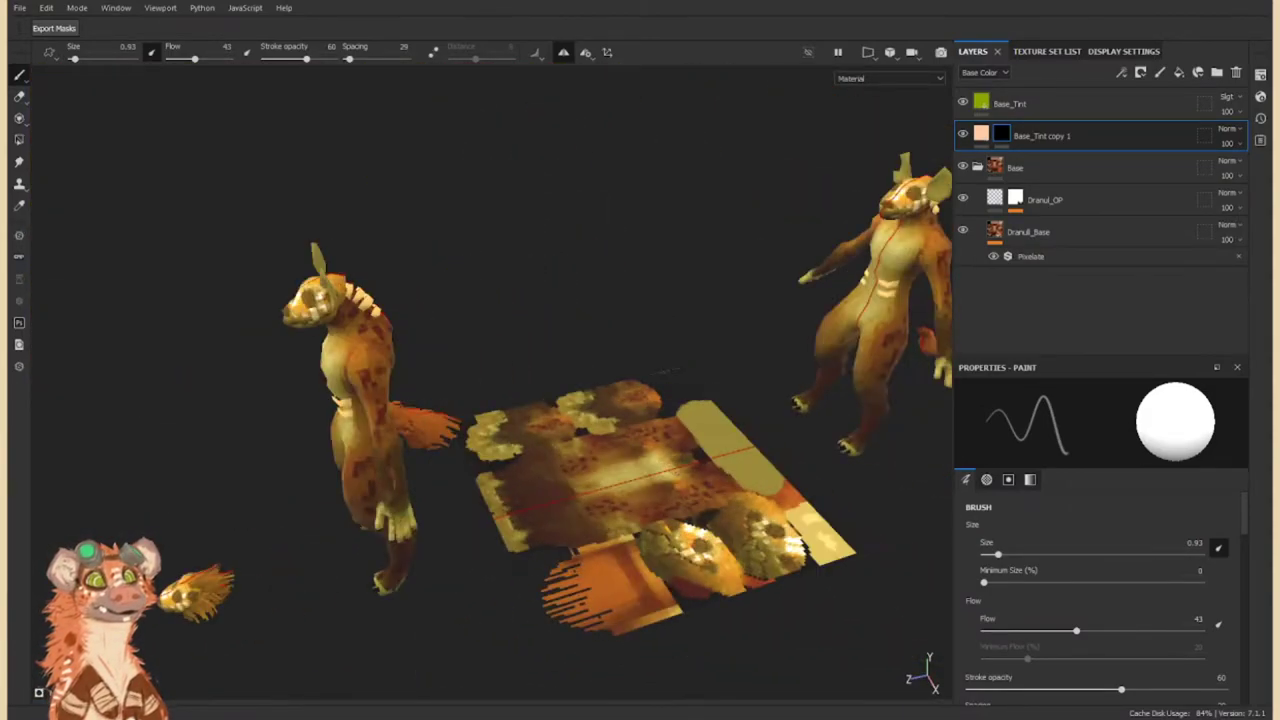
left_click_drag(663, 373, 603, 307, "alt")
scroll(603, 307, "up", 5)
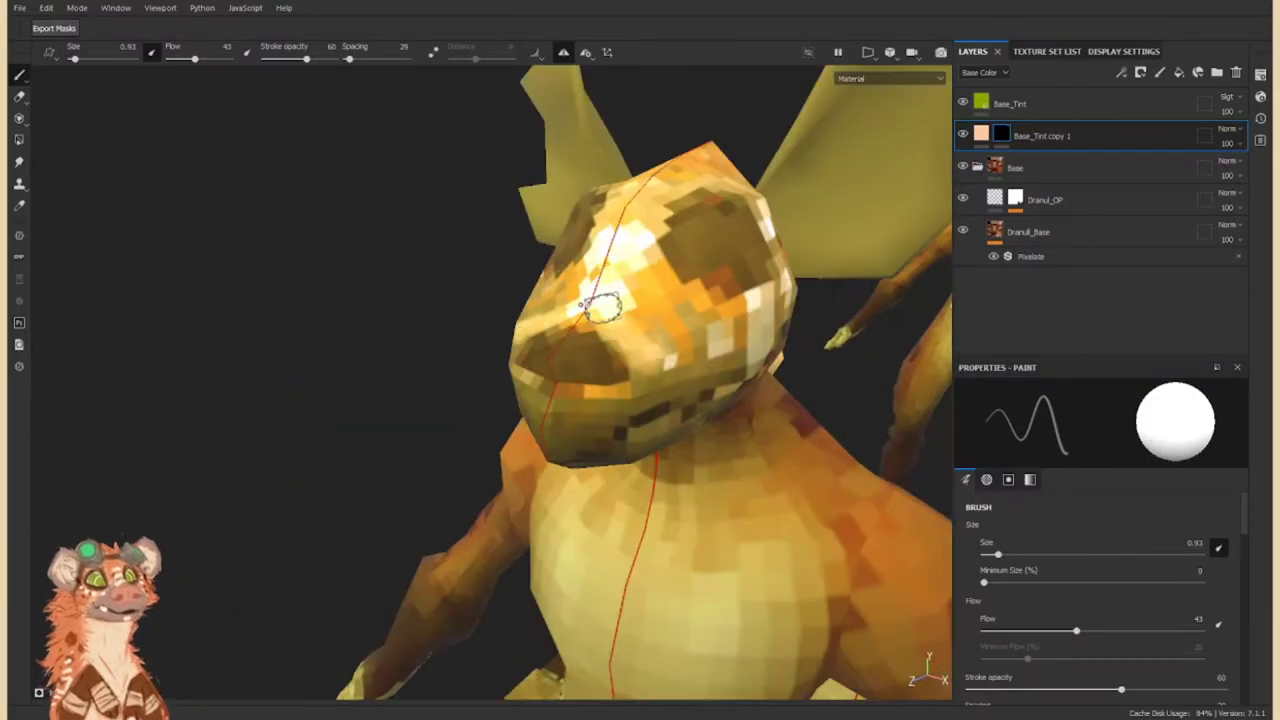
mouse_move(600, 400)
left_mouse_down("alt")
mouse_move(491, 423)
mouse_move(563, 442)
mouse_move(546, 391)
left_mouse_up("alt")
key("bracketleft")
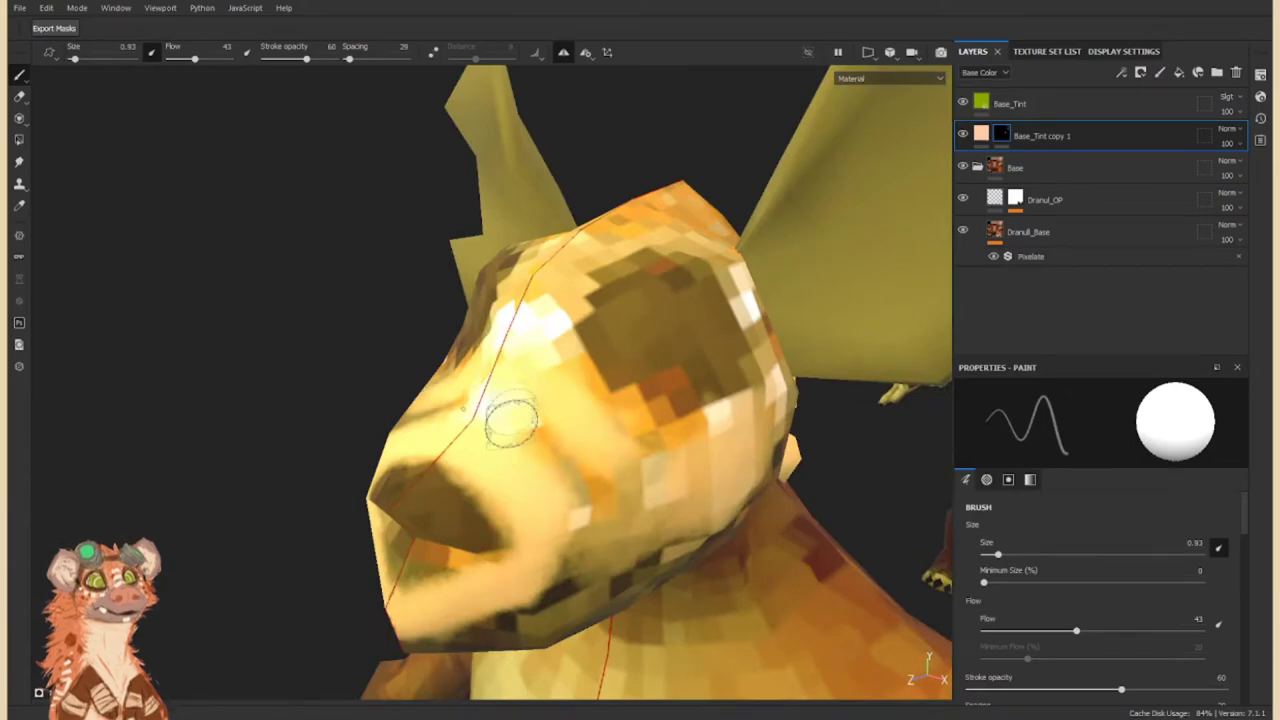
mouse_move(573, 461)
left_mouse_down("alt")
mouse_move(542, 317)
mouse_move(572, 473)
mouse_move(587, 485)
left_mouse_up("alt")
Paint a pale ring around the eye socket and rounded tooth shapes on the snout.
left_click_drag(530, 450, 535, 455)
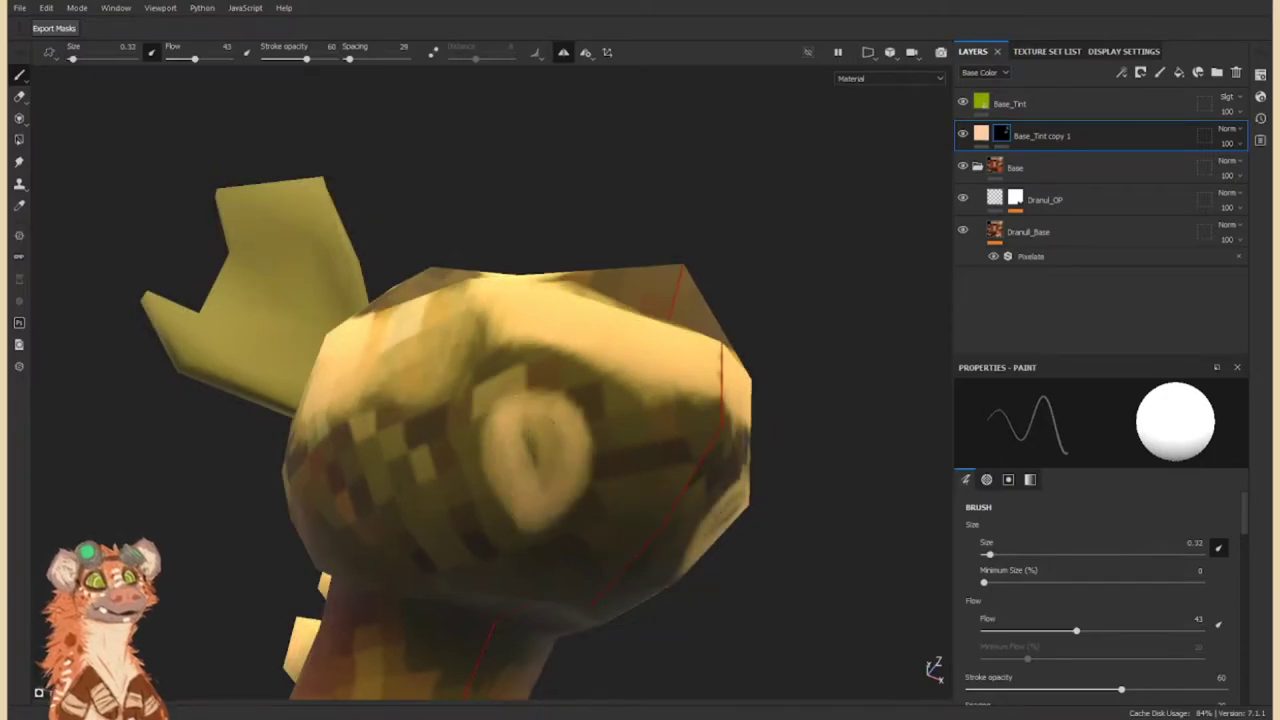
left_click_drag(629, 482, 630, 500, "alt")
mouse_move(630, 500)
left_mouse_down()
mouse_move(620, 450)
mouse_move(625, 465)
mouse_move(526, 522)
mouse_move(530, 480)
mouse_move(437, 571)
mouse_move(581, 504)
mouse_move(457, 528)
mouse_move(518, 393)
left_mouse_up()
right_click_drag(518, 393, 530, 393, "ctrl")
mouse_move(530, 393)
left_mouse_down()
mouse_move(505, 330)
mouse_move(508, 345)
left_mouse_up()
Expose the brush's Grayscale value and paint black shading plus light strokes around the brow and snout.
left_click(1030, 479)
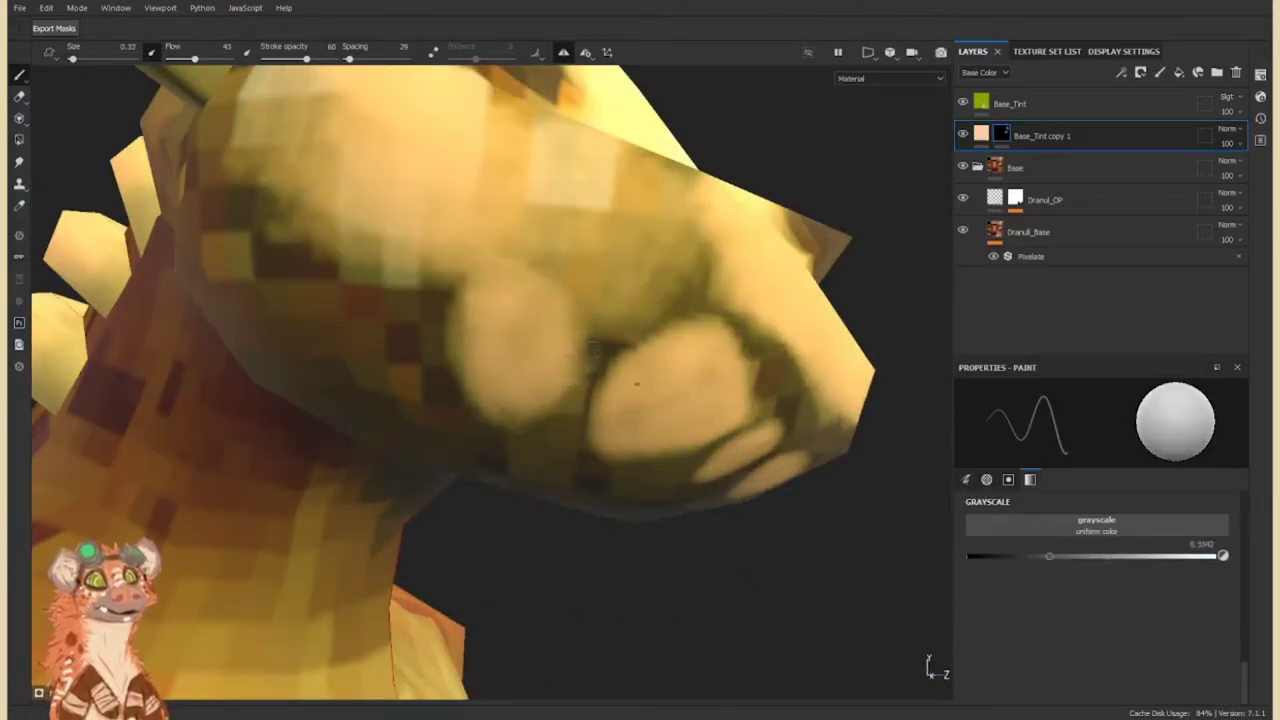
left_click_drag(587, 369, 600, 476, "alt")
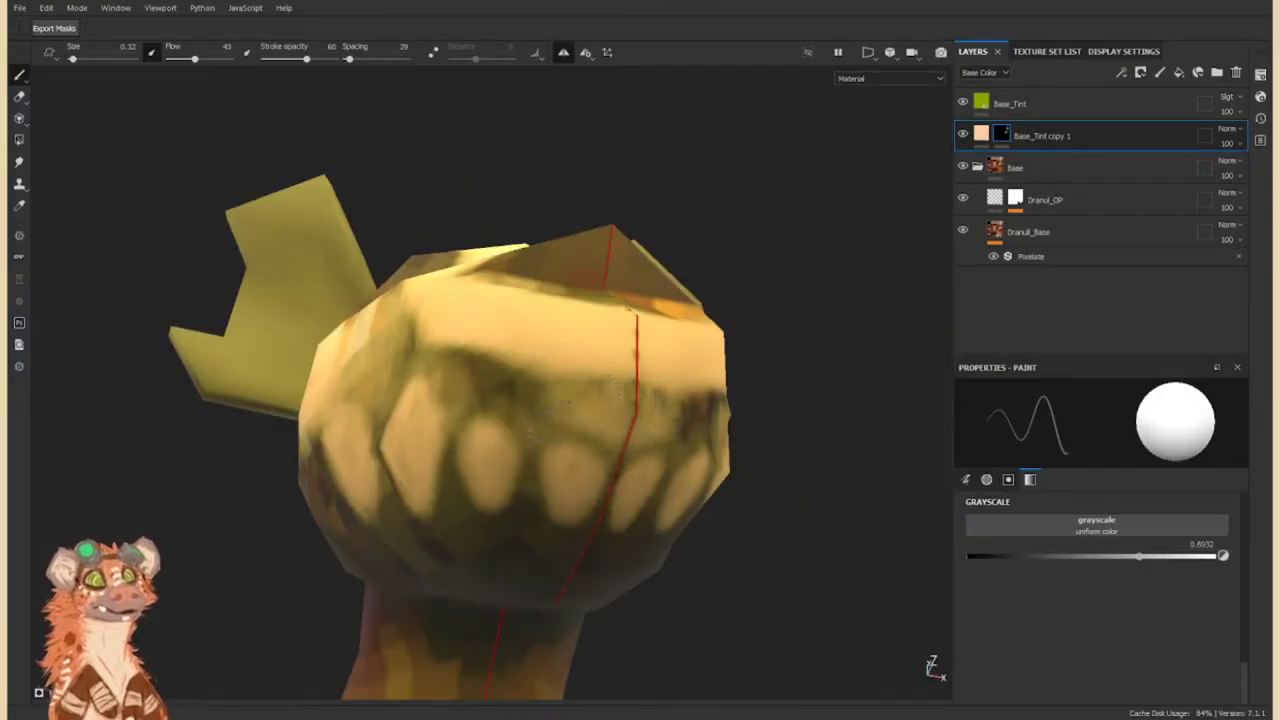
mouse_move(645, 385)
left_mouse_down("alt")
mouse_move(568, 350)
mouse_move(420, 334)
mouse_move(427, 424)
left_mouse_up("alt")
mouse_move(560, 368)
left_mouse_down()
mouse_move(600, 410)
mouse_move(640, 330)
mouse_move(480, 270)
mouse_move(574, 436)
mouse_move(540, 270)
mouse_move(500, 300)
mouse_move(472, 362)
mouse_move(473, 428)
mouse_move(520, 410)
left_mouse_up()
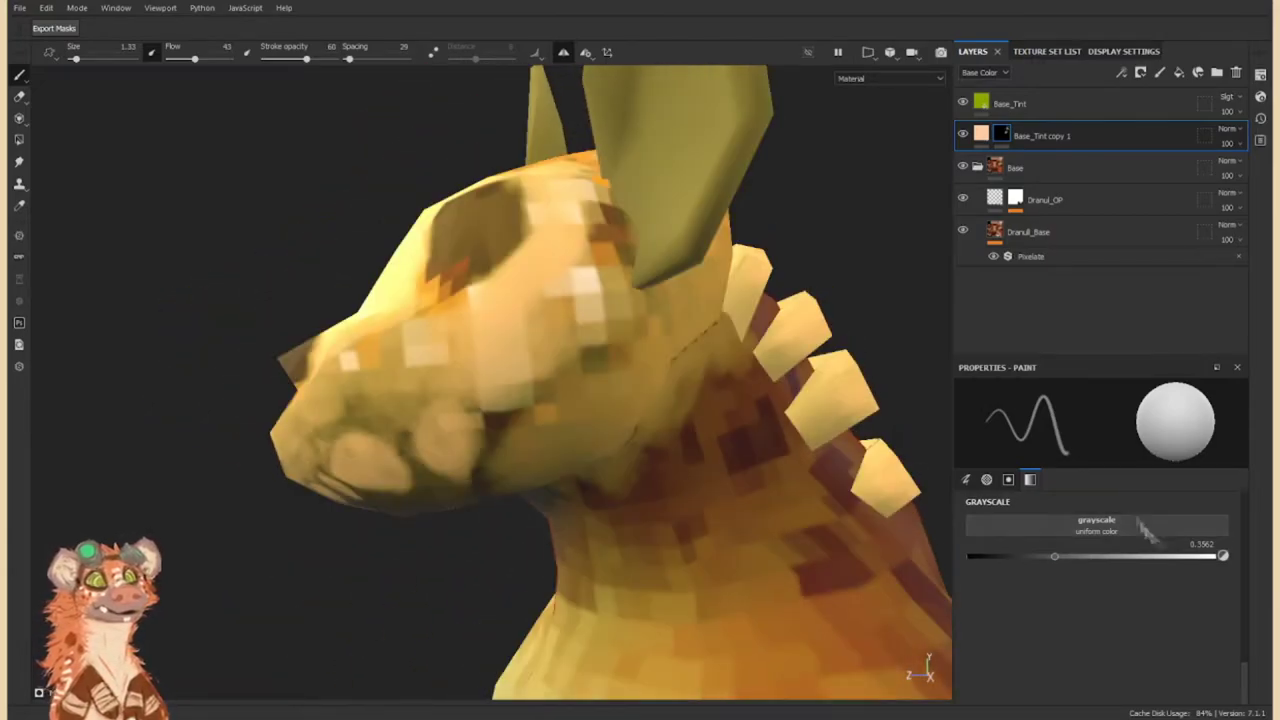
right_click_drag(520, 410, 562, 407, "alt")
left_click_drag(958, 558, 948, 558)
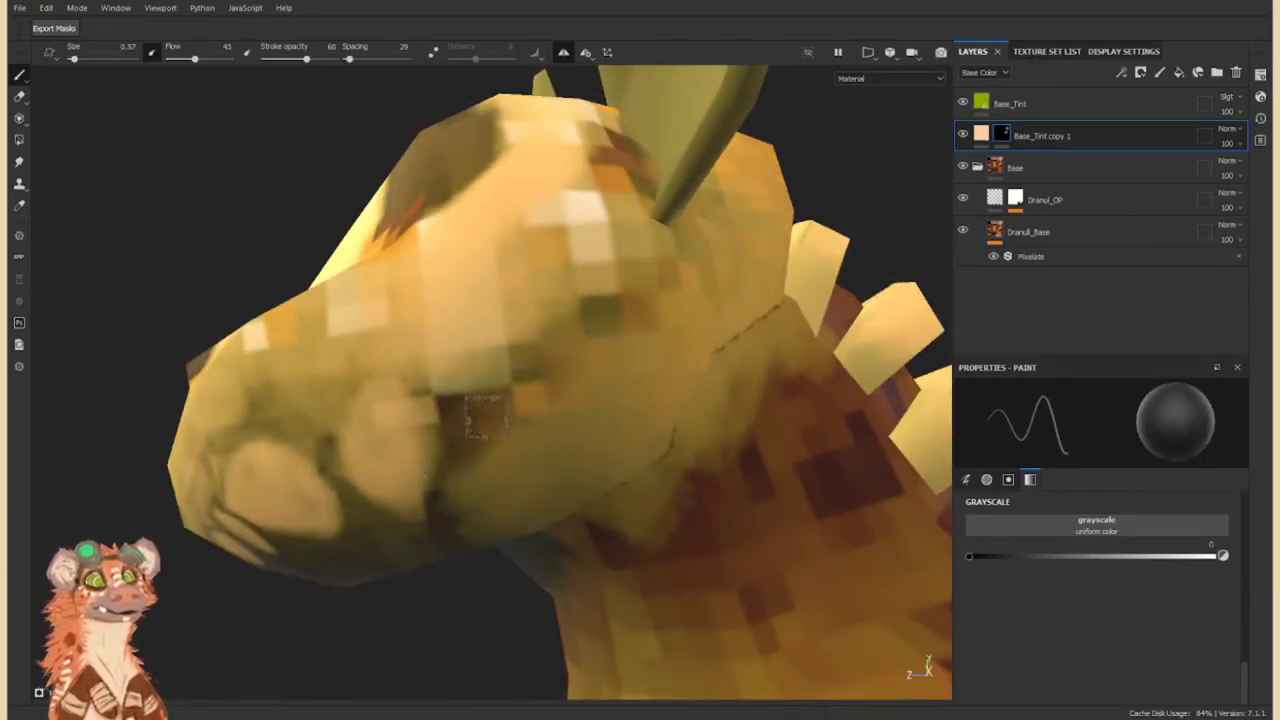
left_click_drag(490, 378, 600, 285)
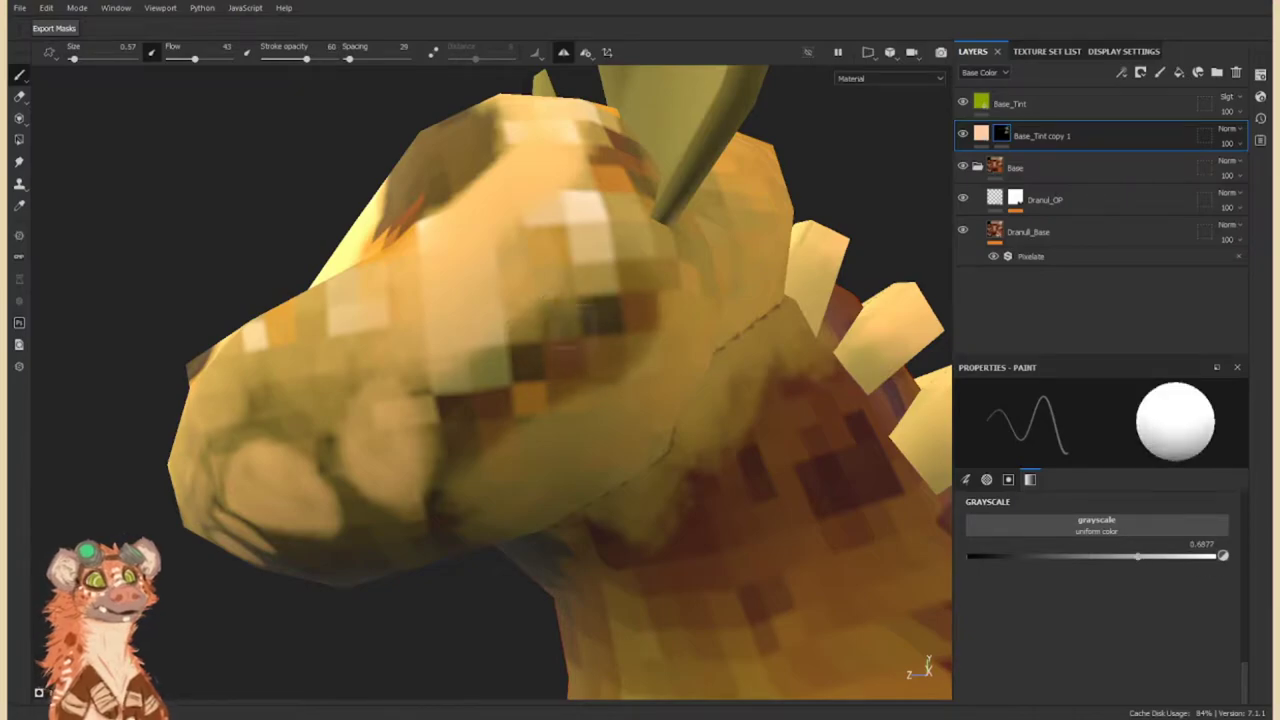
left_click_drag(600, 425, 640, 300)
left_click_drag(467, 508, 475, 477)
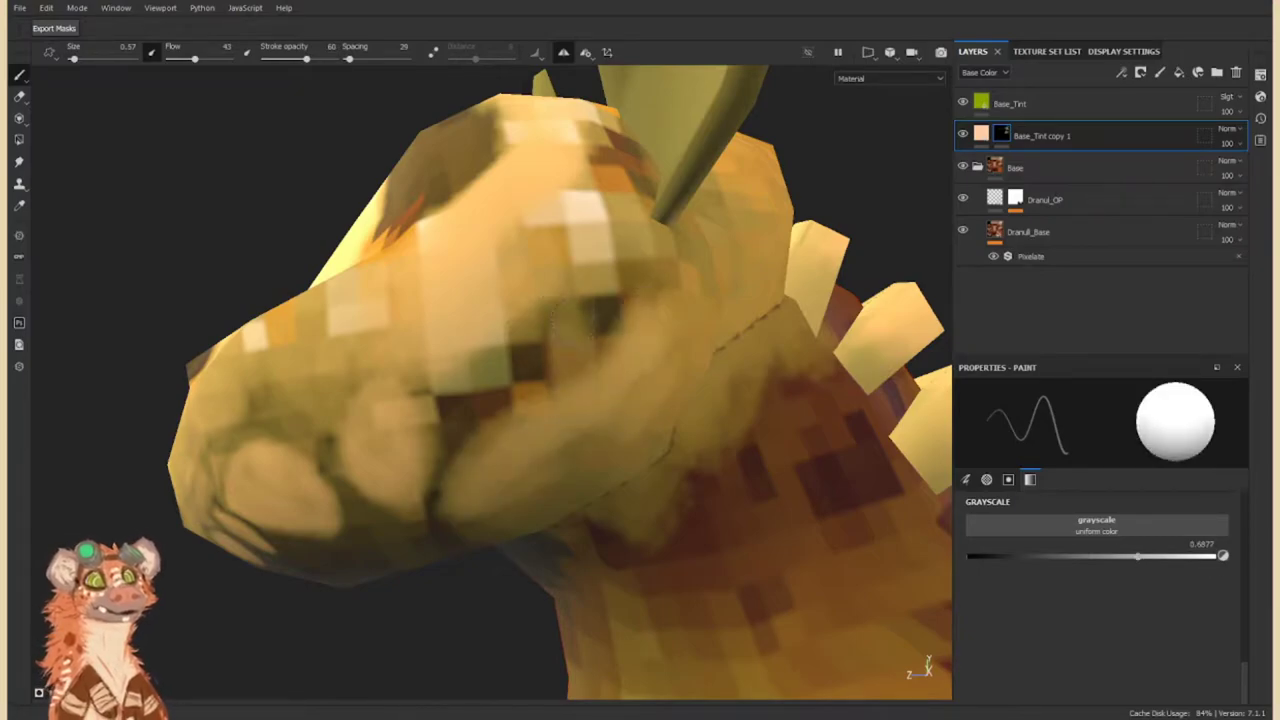
Alternate dark and light grey values to shade between the teeth and under the jaw.
left_click_drag(631, 327, 563, 305, "alt")
left_click_drag(590, 220, 505, 405, "alt")
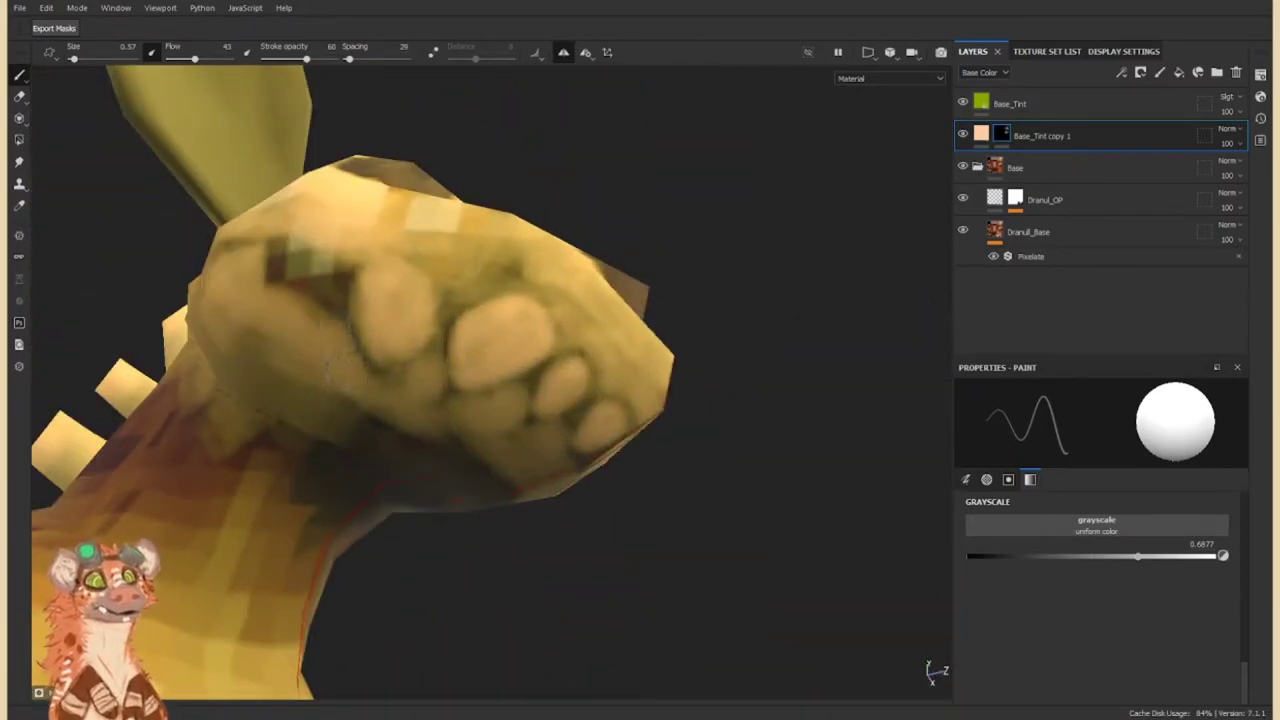
left_click_drag(434, 440, 478, 487, "alt")
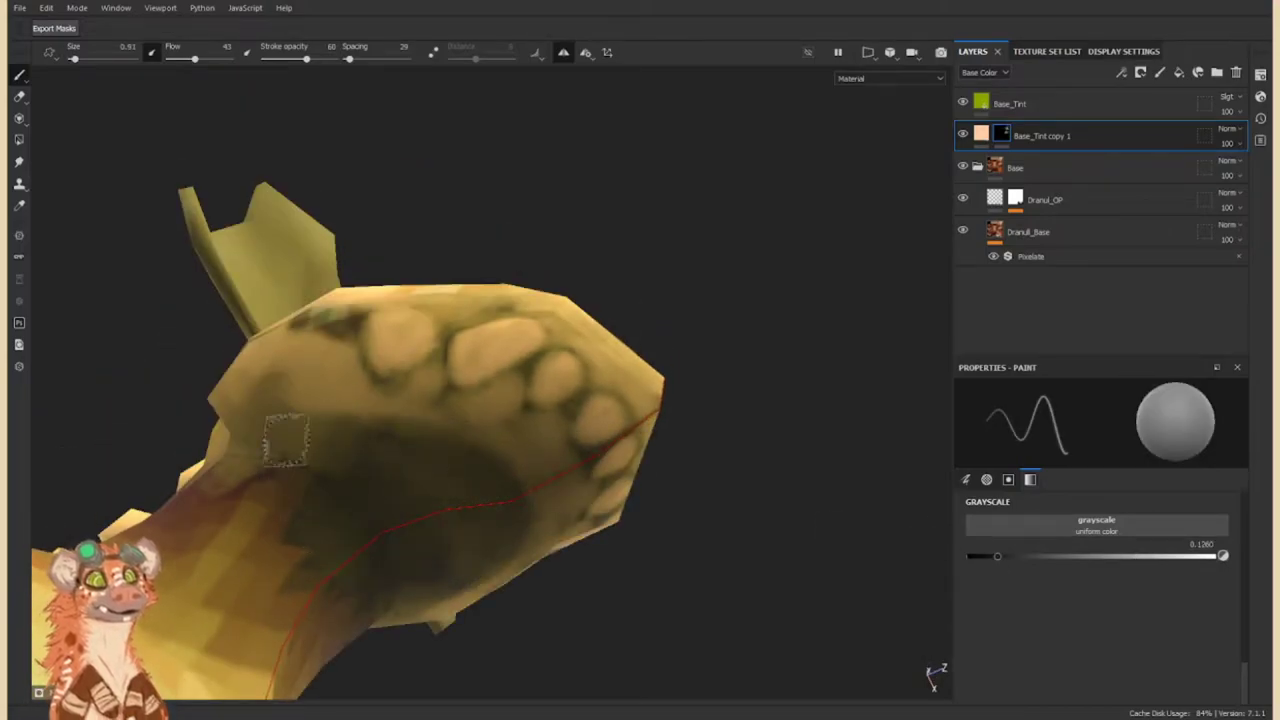
left_click_drag(285, 440, 503, 503, "alt")
right_click_drag(503, 503, 428, 337, "alt")
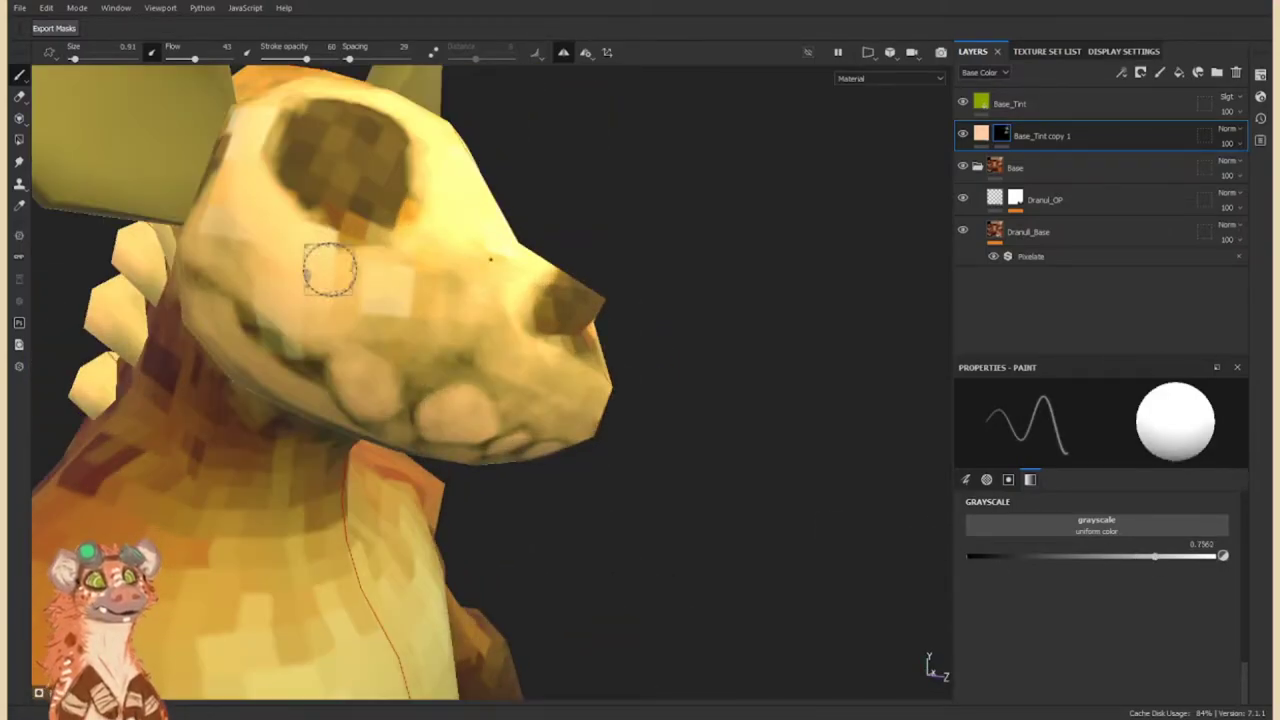
left_click_drag(457, 323, 520, 330, "alt")
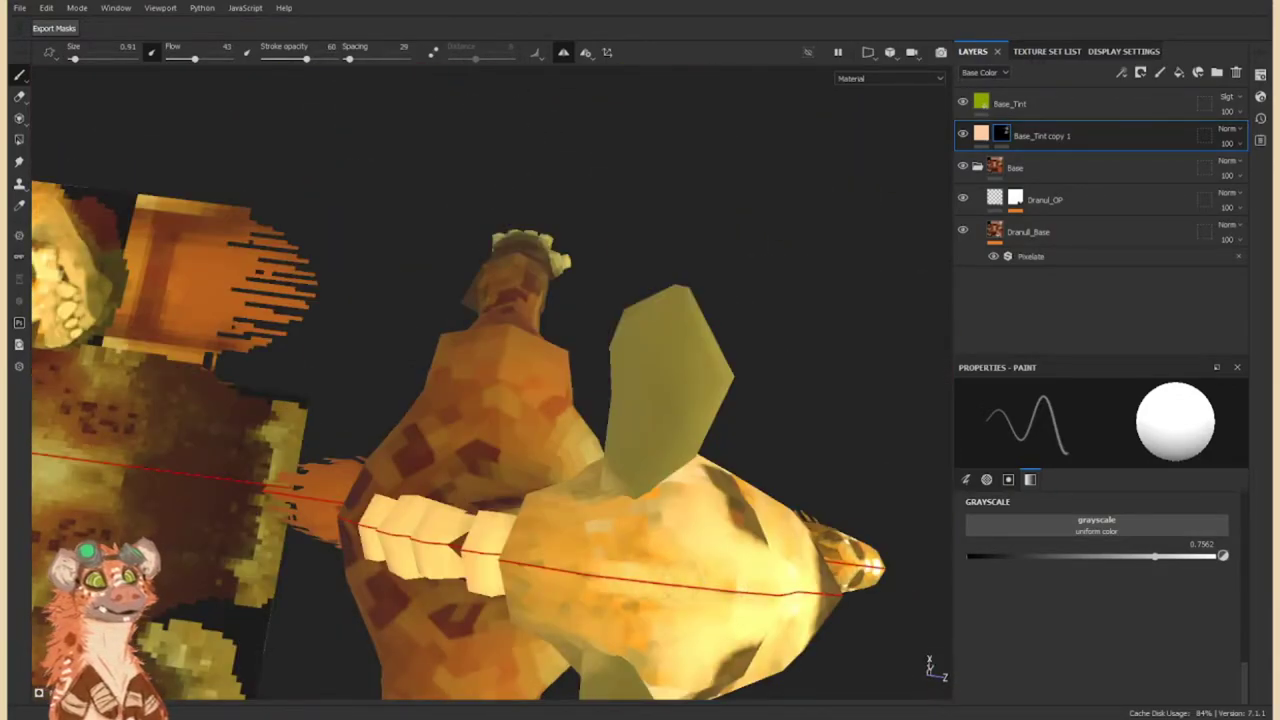
left_click_drag(650, 545, 634, 551)
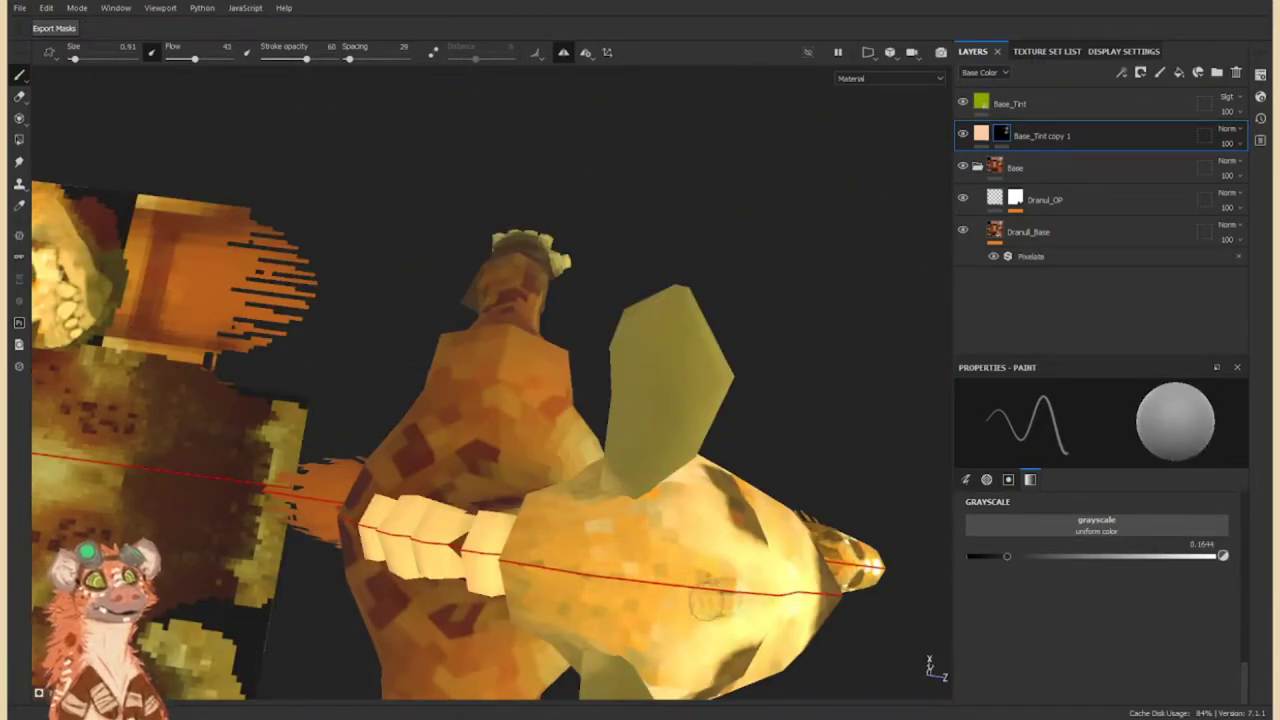
left_click_drag(736, 598, 432, 494, "alt")
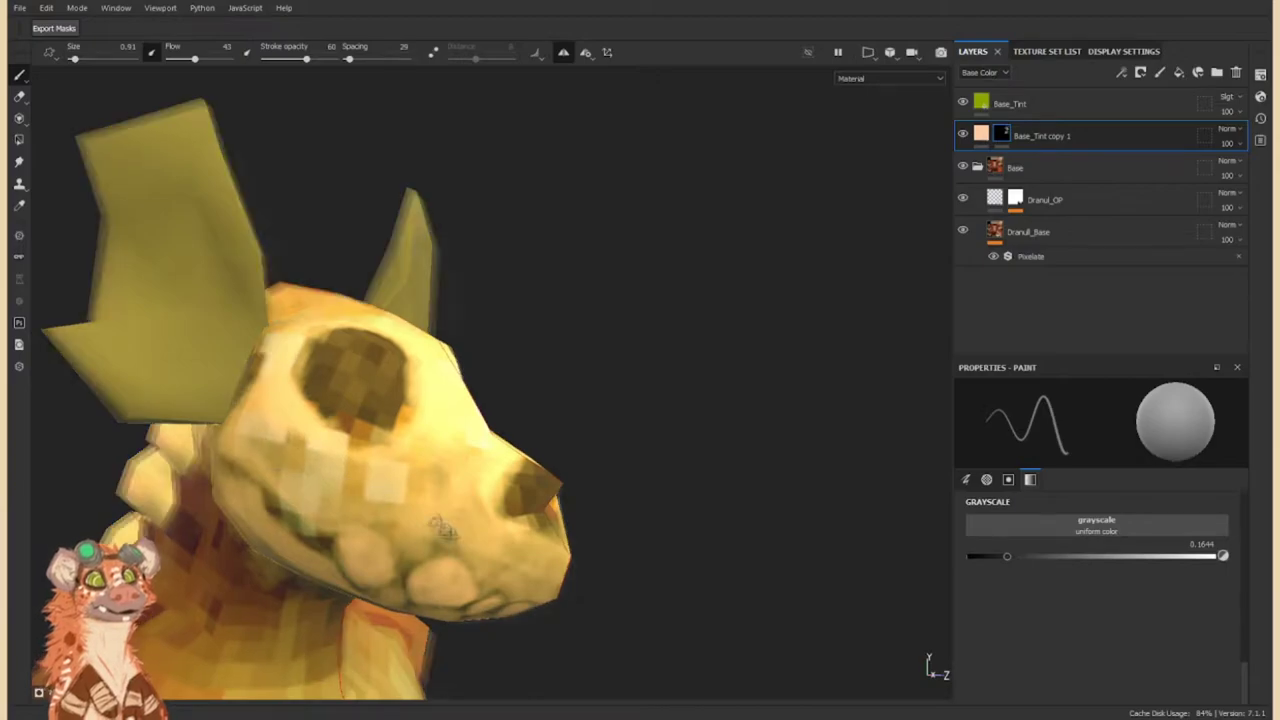
Add roughness and height (about 0.55) to Base_Tint copy 1's fill, then return to its mask at light grey.
left_click_drag(451, 536, 287, 348, "alt")
left_click(981, 133)
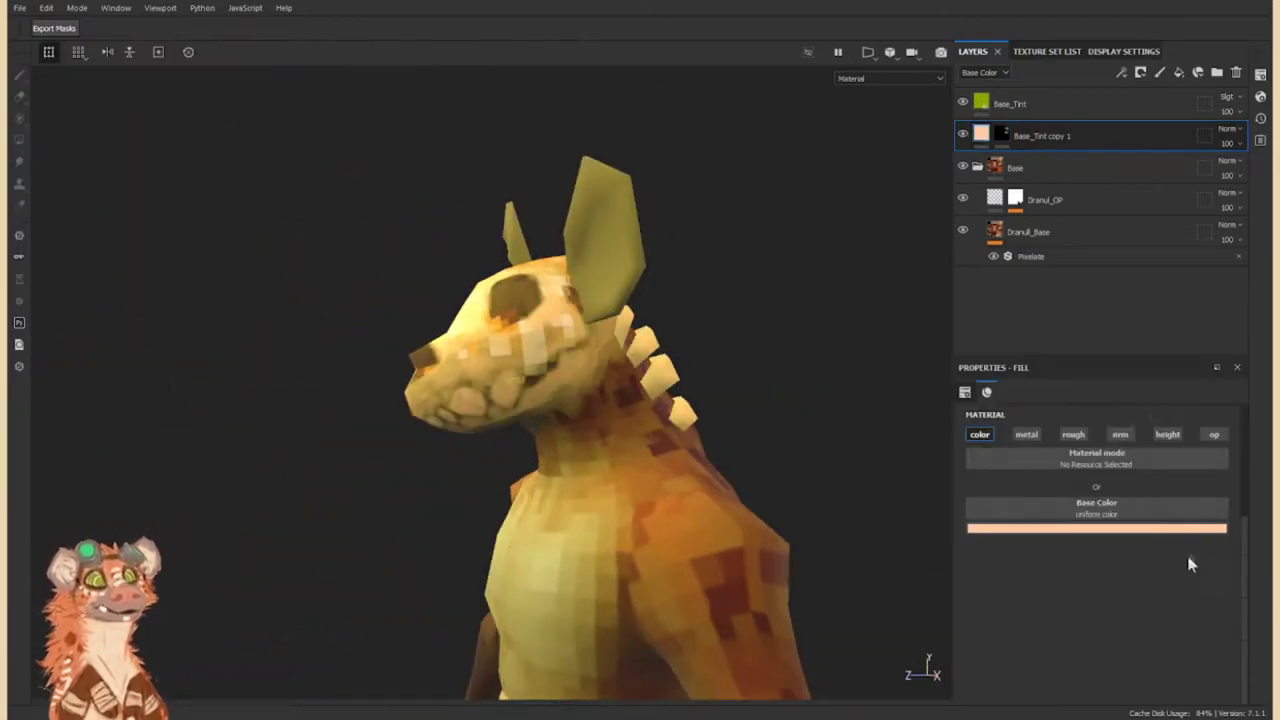
left_click(1074, 435)
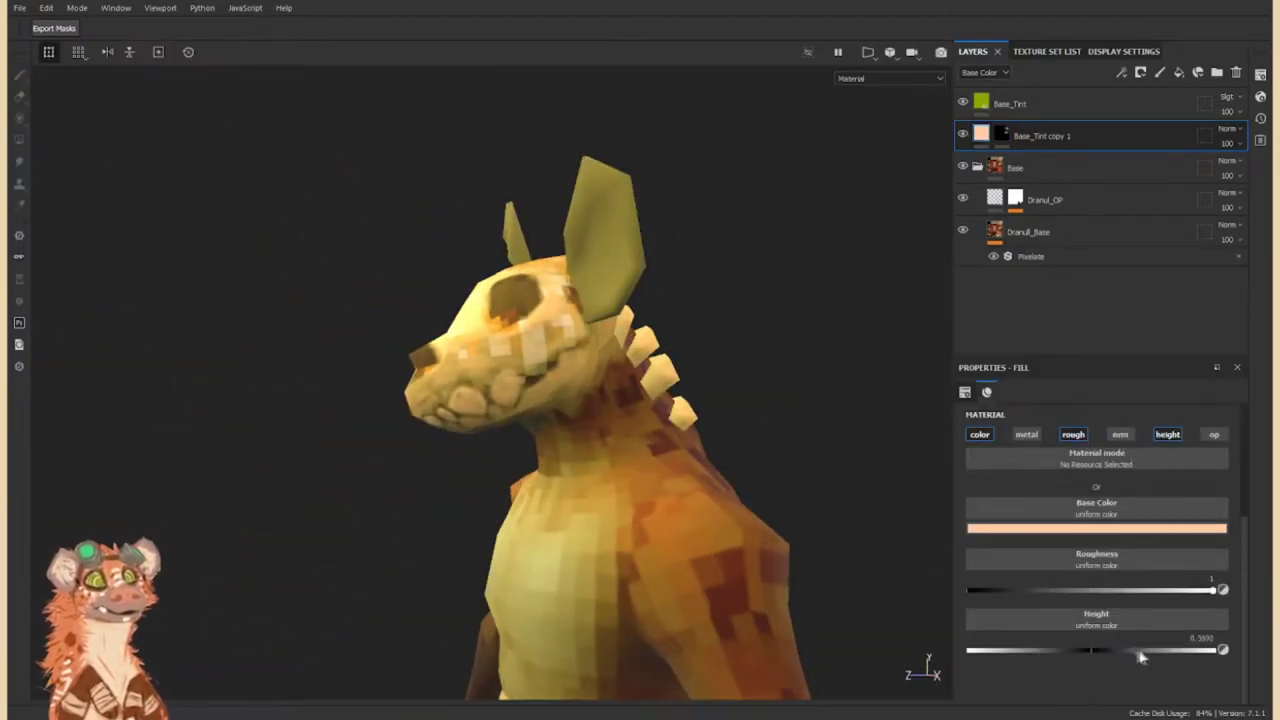
left_click_drag(760, 560, 806, 396, "alt")
left_click(1002, 133)
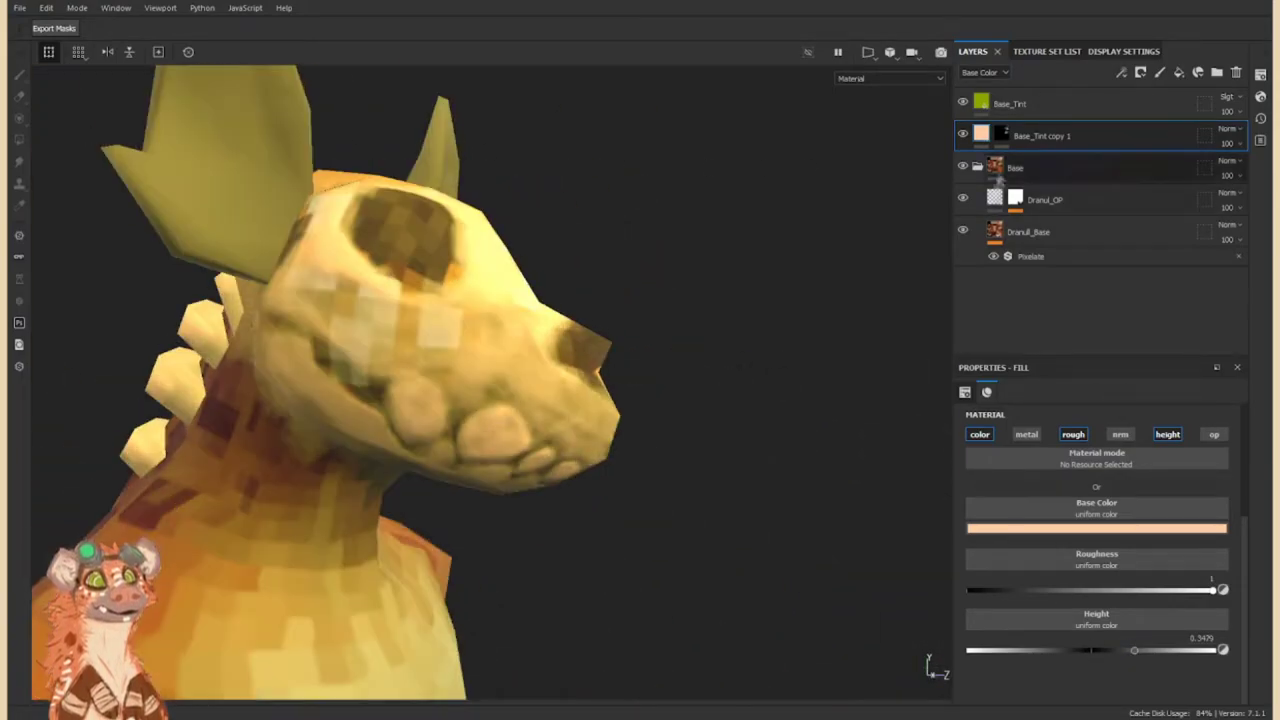
left_click(1160, 556)
mouse_move(480, 350)
left_mouse_down("alt")
mouse_move(550, 477)
mouse_move(497, 486)
mouse_move(563, 480)
left_mouse_up("alt")
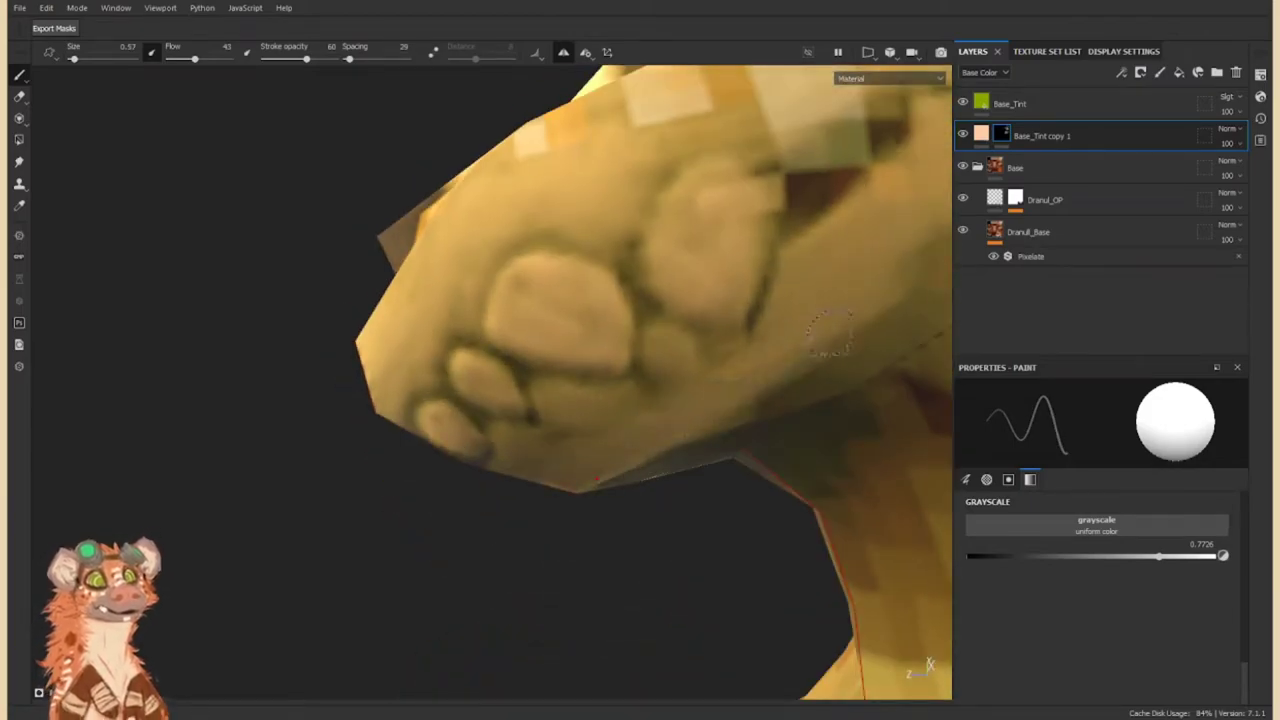
Paint a light rib stroke across the lower chest.
mouse_move(882, 305)
left_mouse_down("alt")
mouse_move(860, 360)
mouse_move(466, 362)
left_mouse_up("alt")
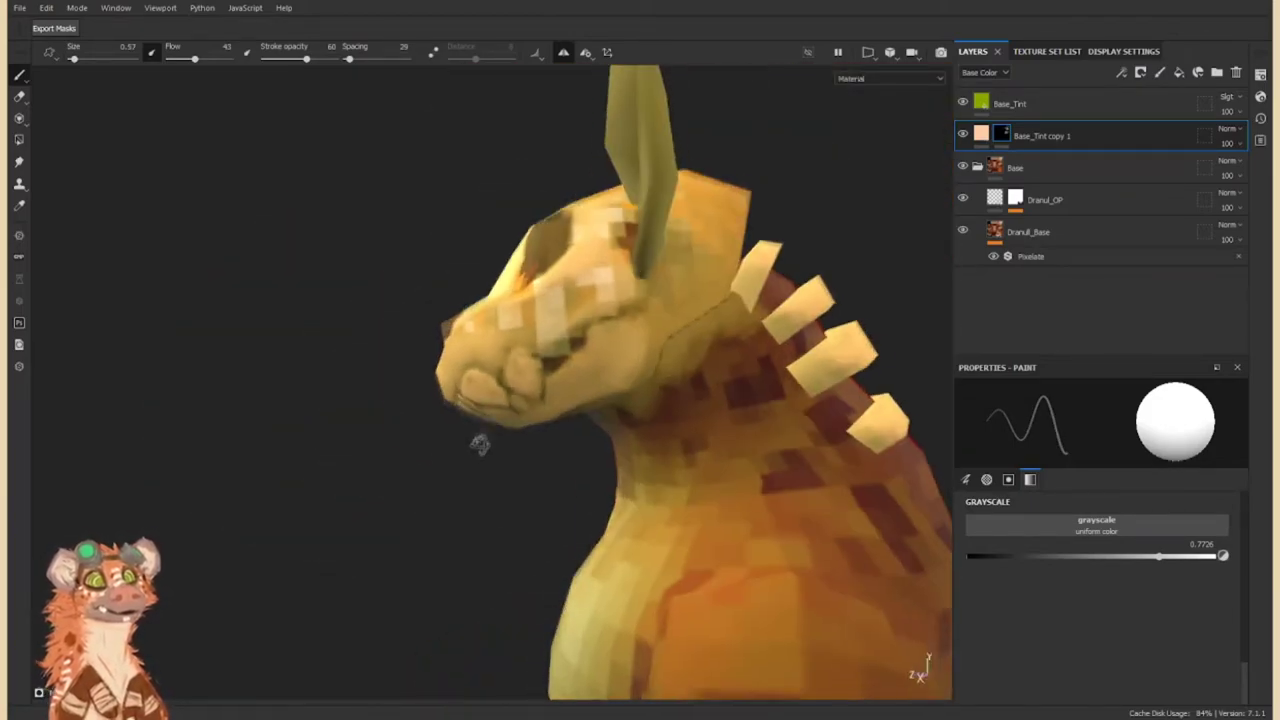
scroll(466, 362, "up", 5)
scroll(440, 395, "down", 5)
mouse_move(440, 395)
left_mouse_down("alt")
mouse_move(494, 322)
mouse_move(450, 600)
mouse_move(444, 530)
mouse_move(500, 510)
left_mouse_up("alt")
scroll(494, 322, "up", 5)
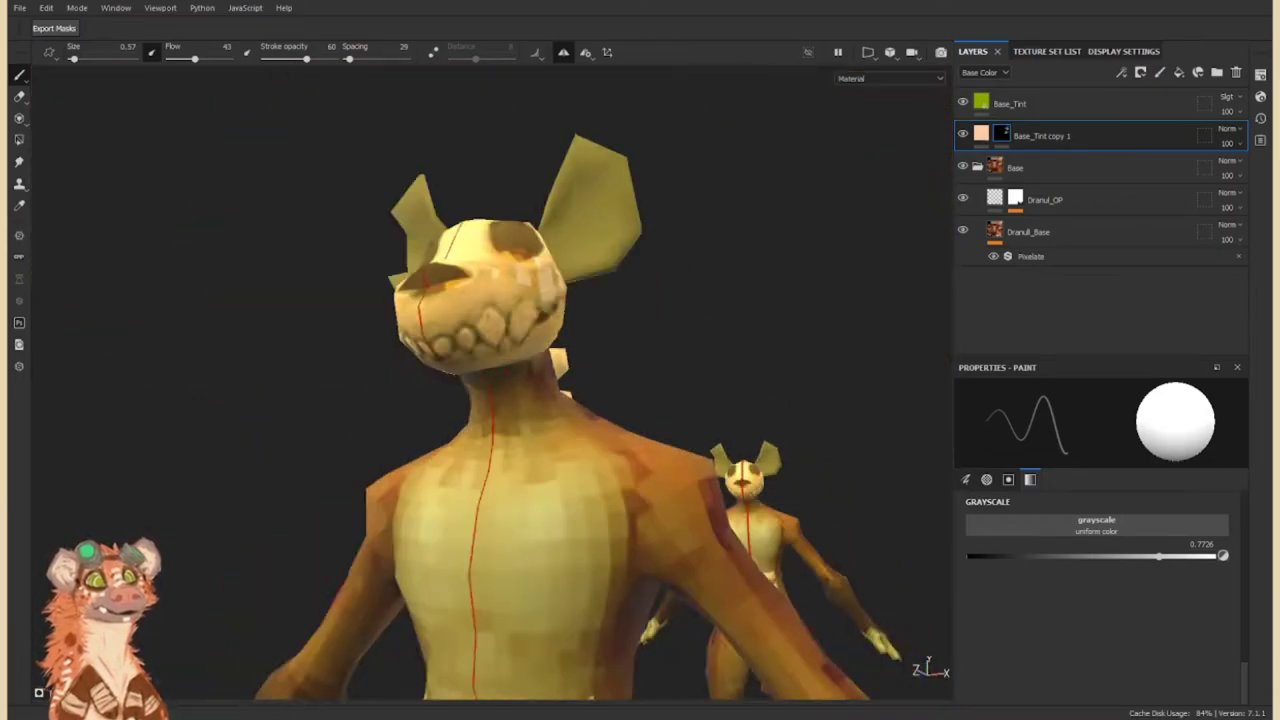
scroll(508, 314, "up", 3)
scroll(450, 600, "down", 3)
scroll(444, 530, "down", 3)
scroll(500, 510, "up", 4)
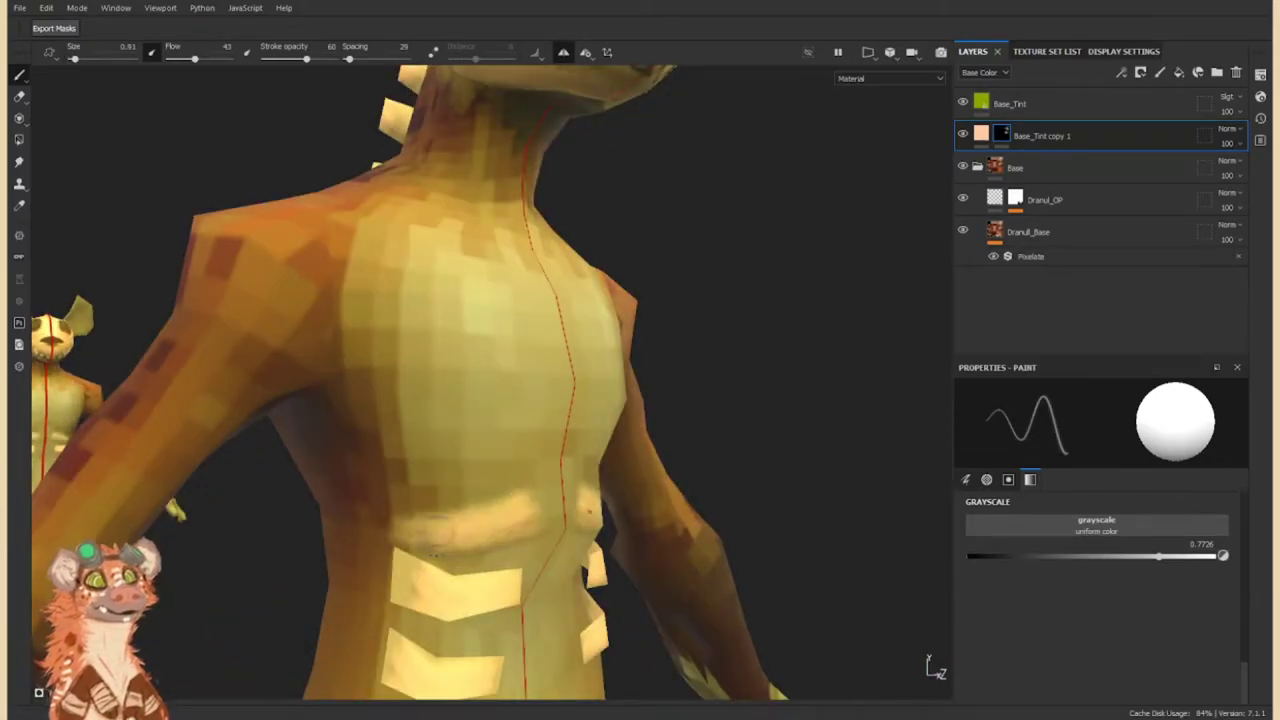
left_click_drag(530, 452, 365, 485)
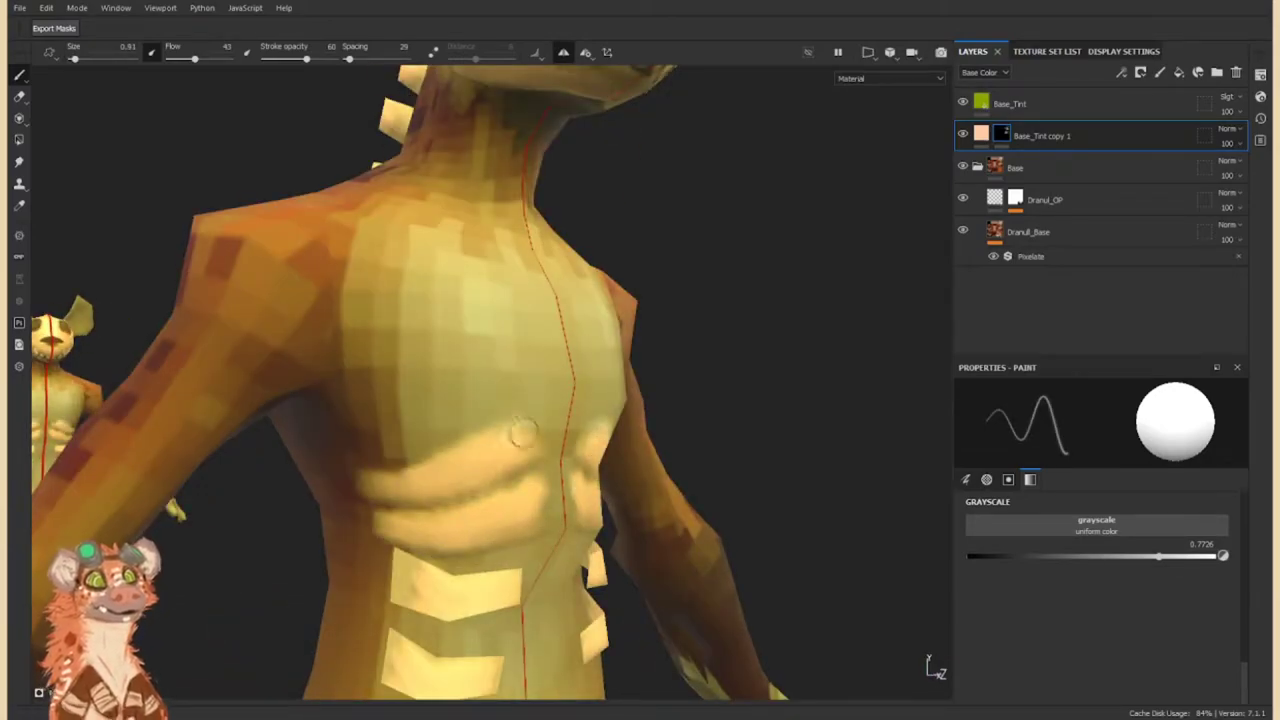
Paint mirrored light strokes across the lower torso.
scroll(385, 517, "down", 3)
left_click_drag(385, 517, 520, 480, "alt")
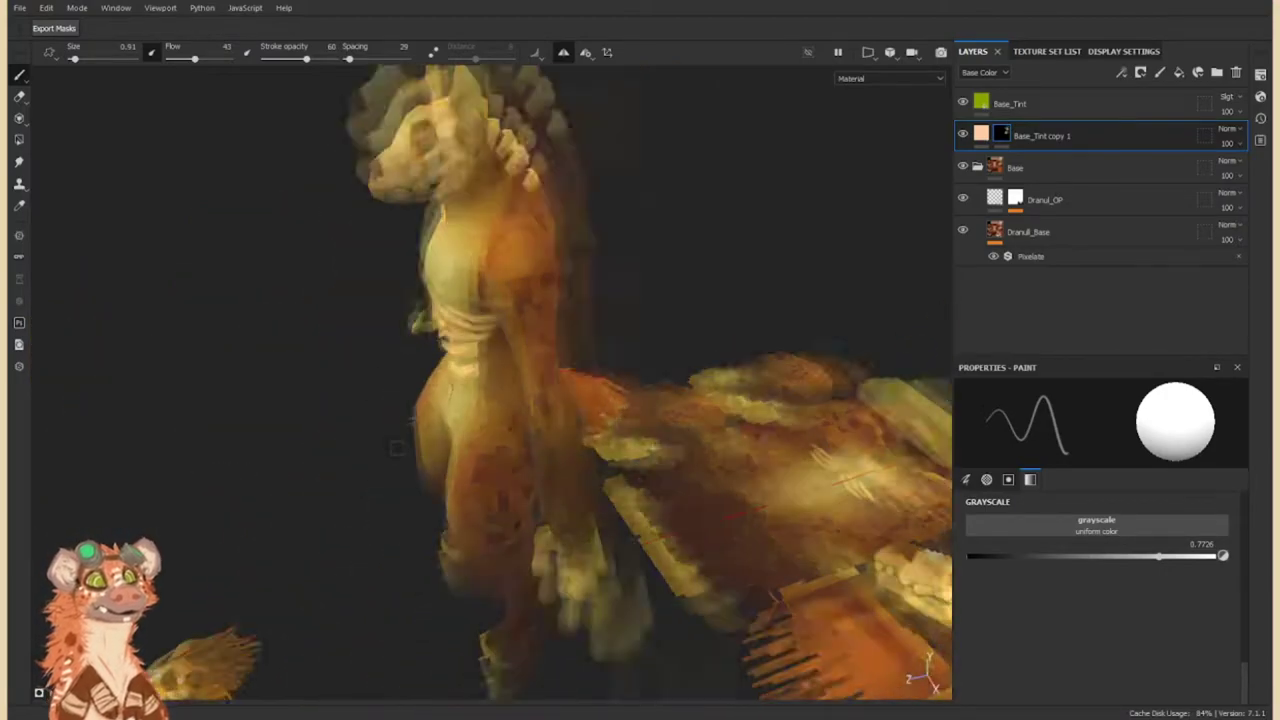
scroll(520, 480, "up", 4)
mouse_move(613, 424)
left_mouse_down()
mouse_move(700, 430)
mouse_move(660, 440)
mouse_move(385, 405)
left_mouse_up()
scroll(613, 424, "down", 3)
scroll(700, 430, "up", 4)
Paint light strokes along the forearm and arm, then raise the paint value to full white.
mouse_move(385, 405)
left_mouse_down()
mouse_move(400, 300)
mouse_move(370, 380)
mouse_move(272, 452)
left_mouse_up()
scroll(370, 380, "down", 4)
scroll(272, 452, "up", 4)
left_click_drag(380, 560, 420, 650)
scroll(400, 600, "down", 4)
mouse_move(400, 600)
left_mouse_down("alt")
mouse_move(358, 605)
mouse_move(340, 470)
mouse_move(400, 400)
mouse_move(400, 300)
mouse_move(420, 400)
left_mouse_up("alt")
scroll(400, 300, "down", 3)
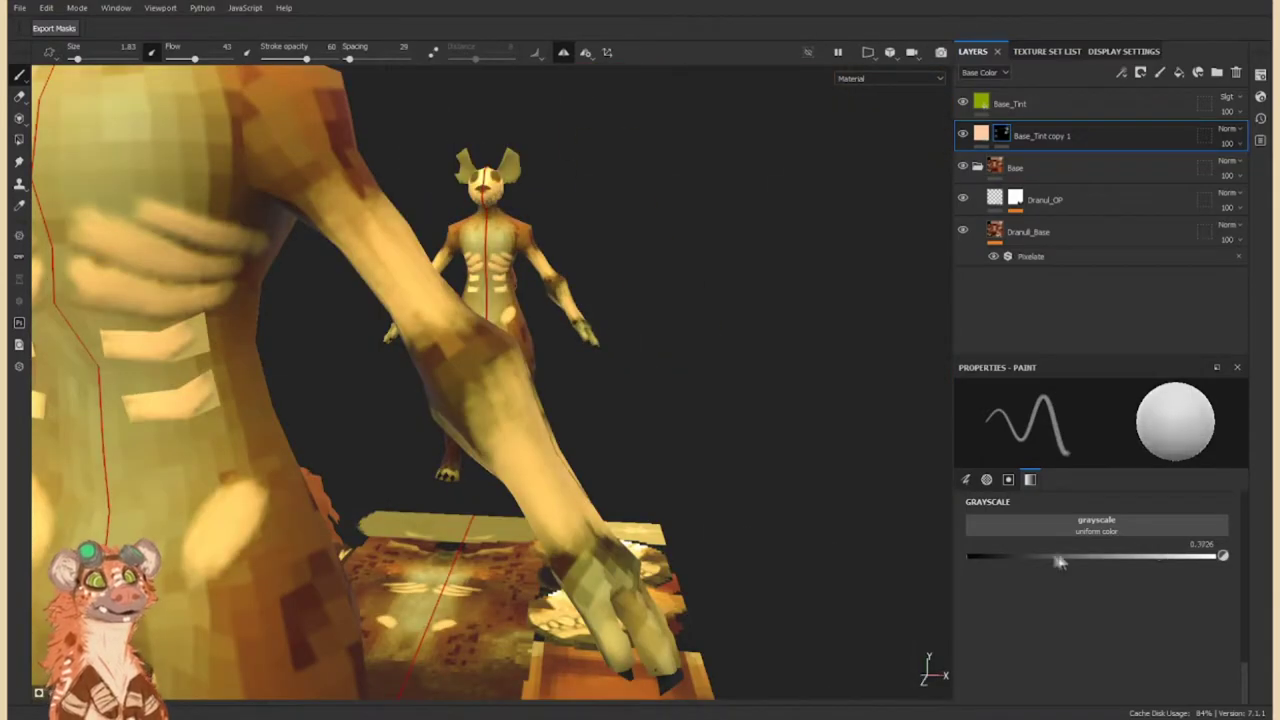
left_click_drag(1160, 556, 1215, 556)
mouse_move(420, 400)
left_mouse_down("alt")
mouse_move(657, 443)
mouse_move(600, 350)
mouse_move(540, 420)
left_mouse_up("alt")
Paint two bright vertical strokes down the creature's tail.
scroll(540, 420, "up", 5)
mouse_move(535, 330)
left_mouse_down()
mouse_move(527, 437)
mouse_move(486, 386)
mouse_move(545, 200)
left_mouse_up()
scroll(545, 300, "down", 3)
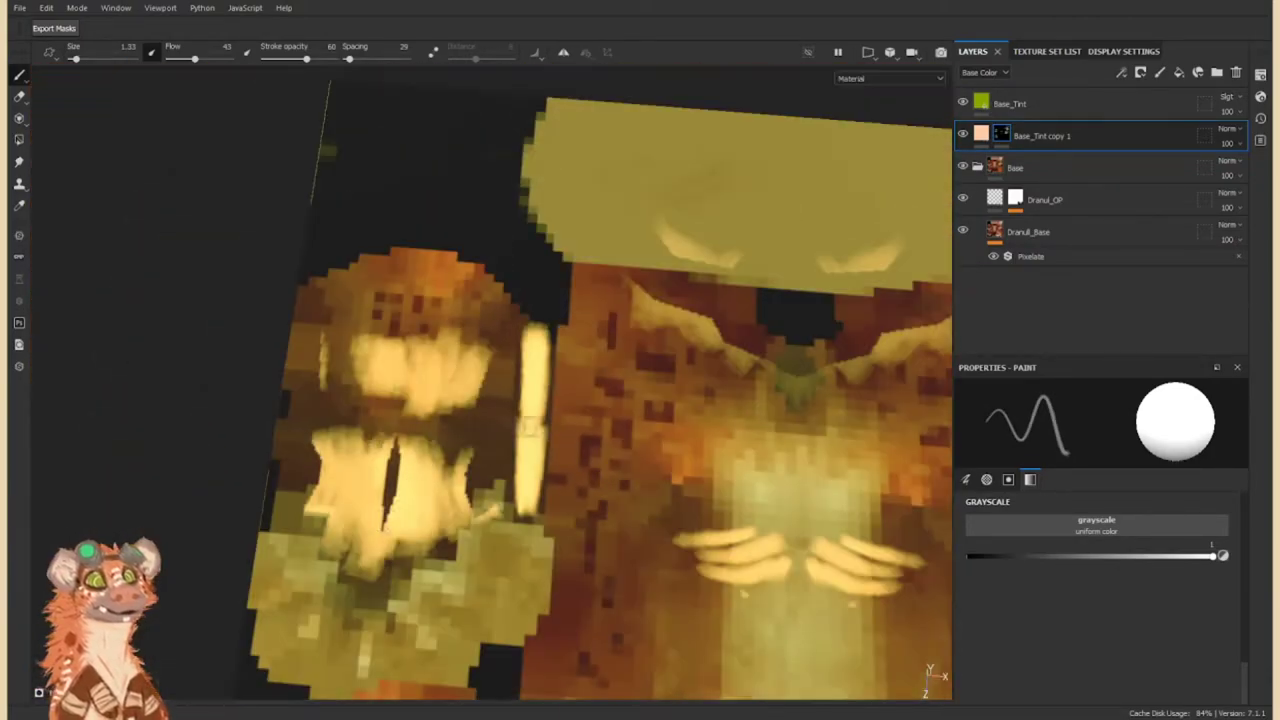
scroll(463, 432, "up", 3)
left_click_drag(463, 432, 475, 310)
scroll(475, 310, "down", 3)
scroll(524, 562, "up", 3)
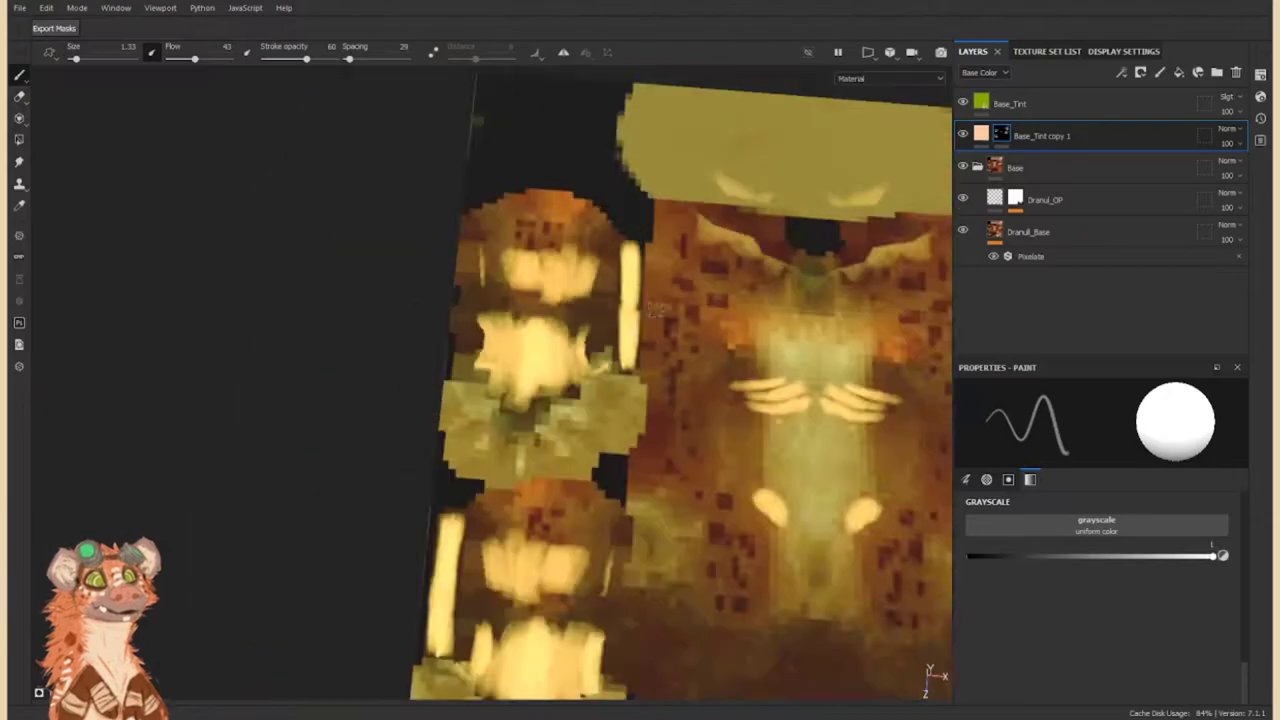
scroll(540, 380, "down", 5)
scroll(654, 394, "up", 5)
From a straight rear view, switch to white and paint mirrored light strokes beside the spine.
left_click_drag(469, 431, 306, 424, "alt")
scroll(306, 424, "up", 3)
scroll(517, 451, "up", 2)
scroll(455, 310, "up", 2)
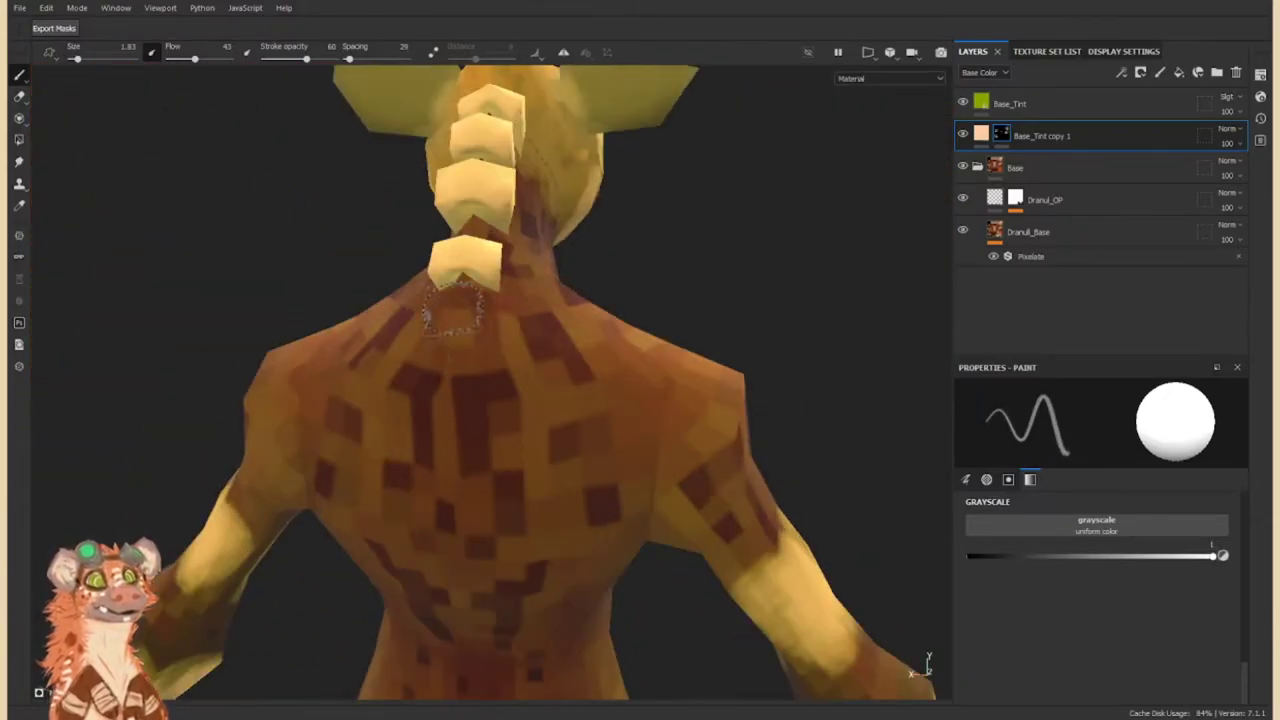
left_click_drag(458, 560, 461, 433, "alt")
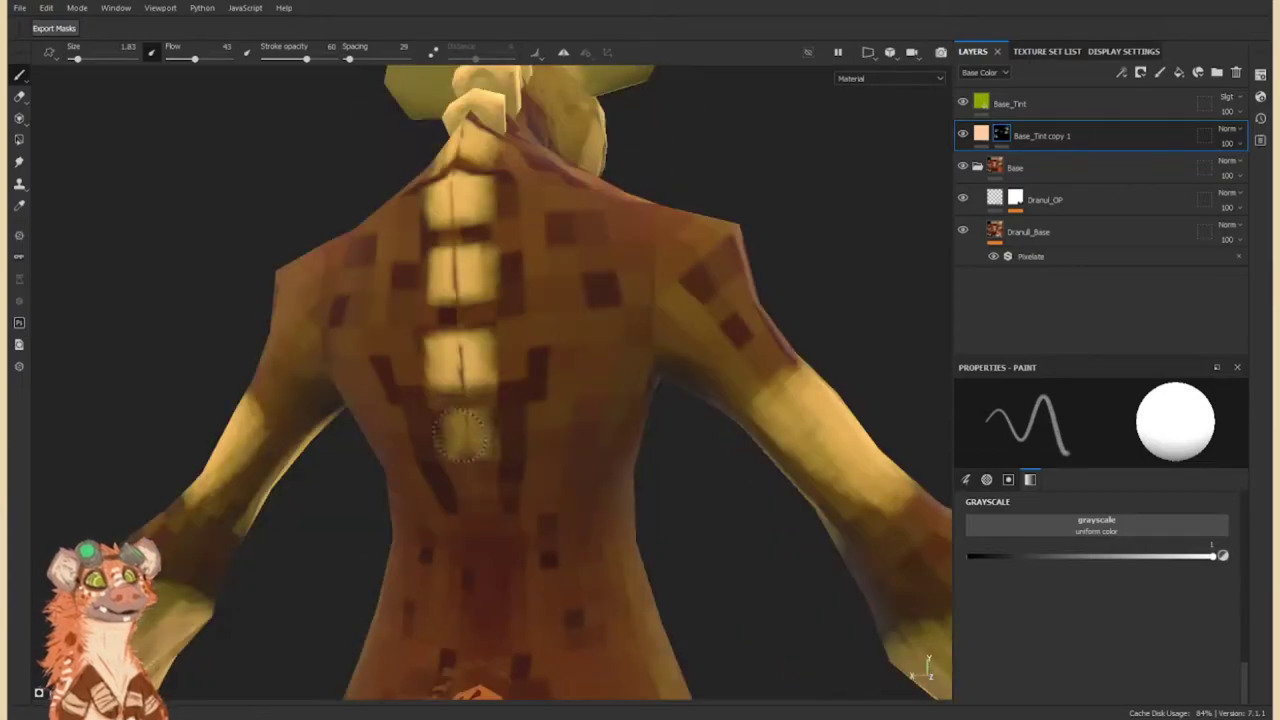
left_click_drag(480, 620, 546, 462, "alt")
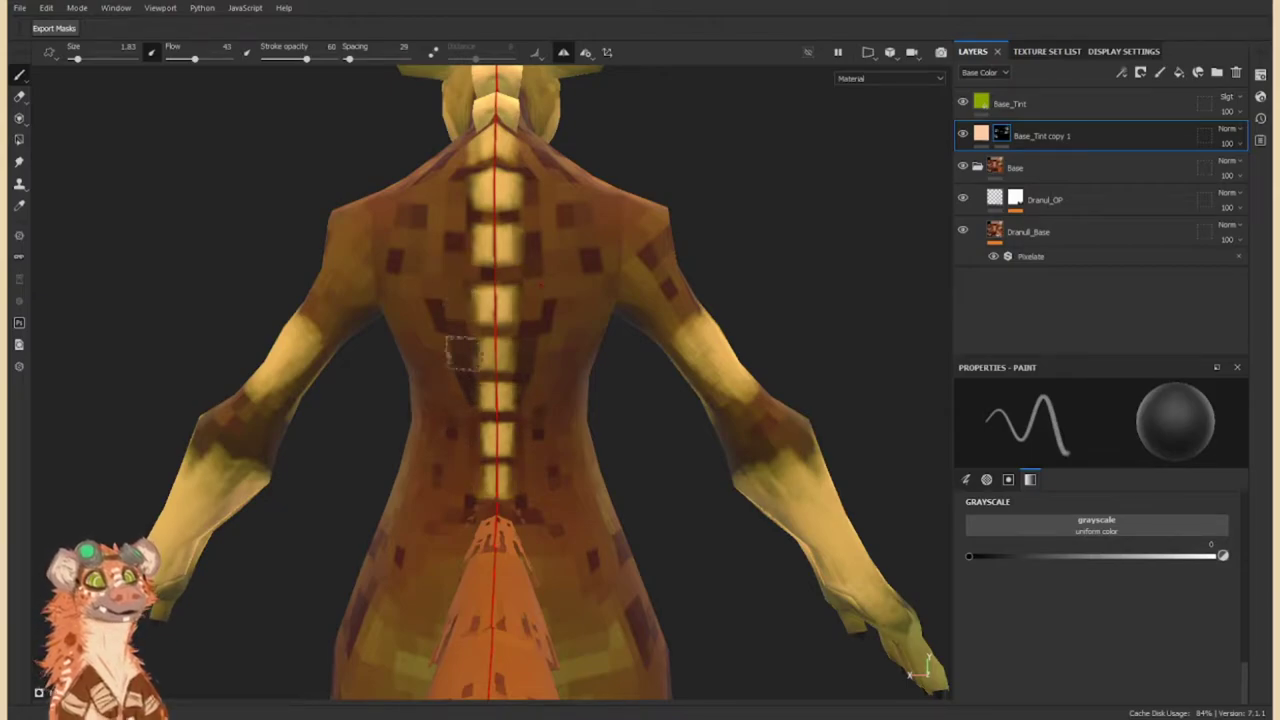
scroll(490, 400, "down", 3)
key("x")
scroll(490, 400, "up", 5)
mouse_move(490, 400)
left_mouse_down("alt")
mouse_move(430, 440)
mouse_move(480, 468)
left_mouse_up("alt")
left_click_drag(450, 372, 449, 277)
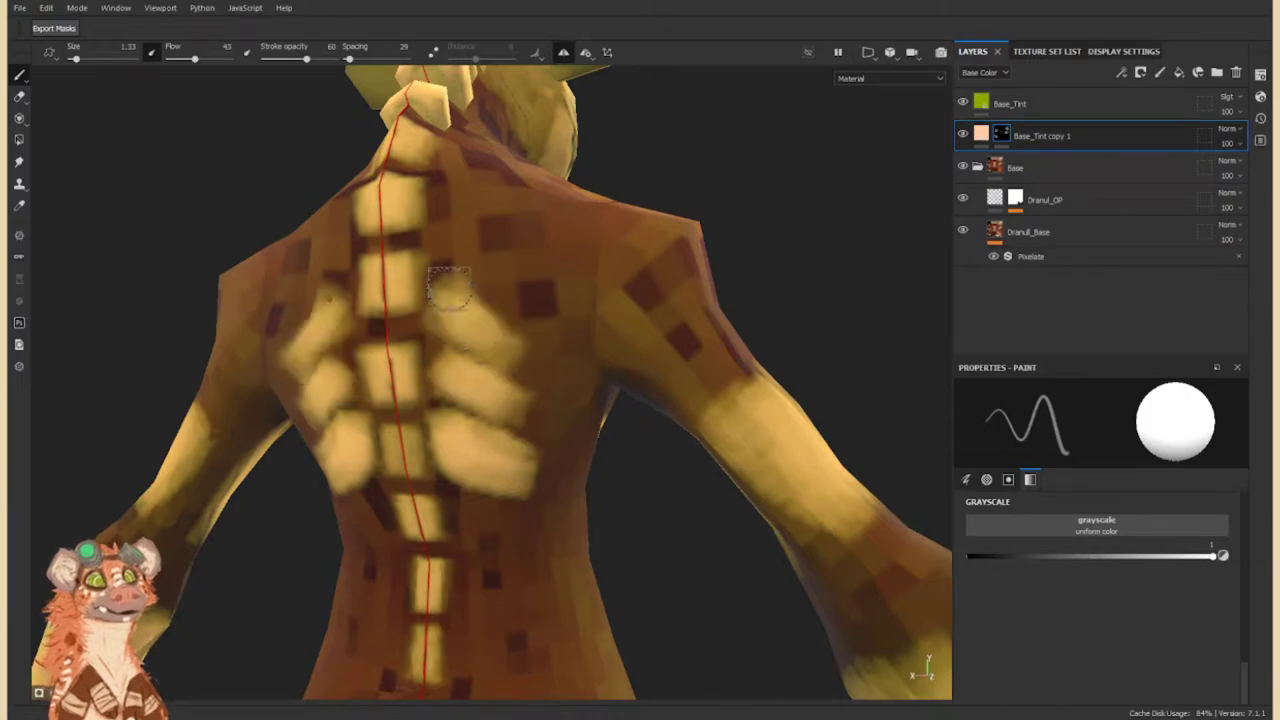
Add more light rib shapes across the upper back and shoulders.
mouse_move(555, 330)
left_mouse_down()
mouse_move(466, 209)
mouse_move(580, 280)
left_mouse_up()
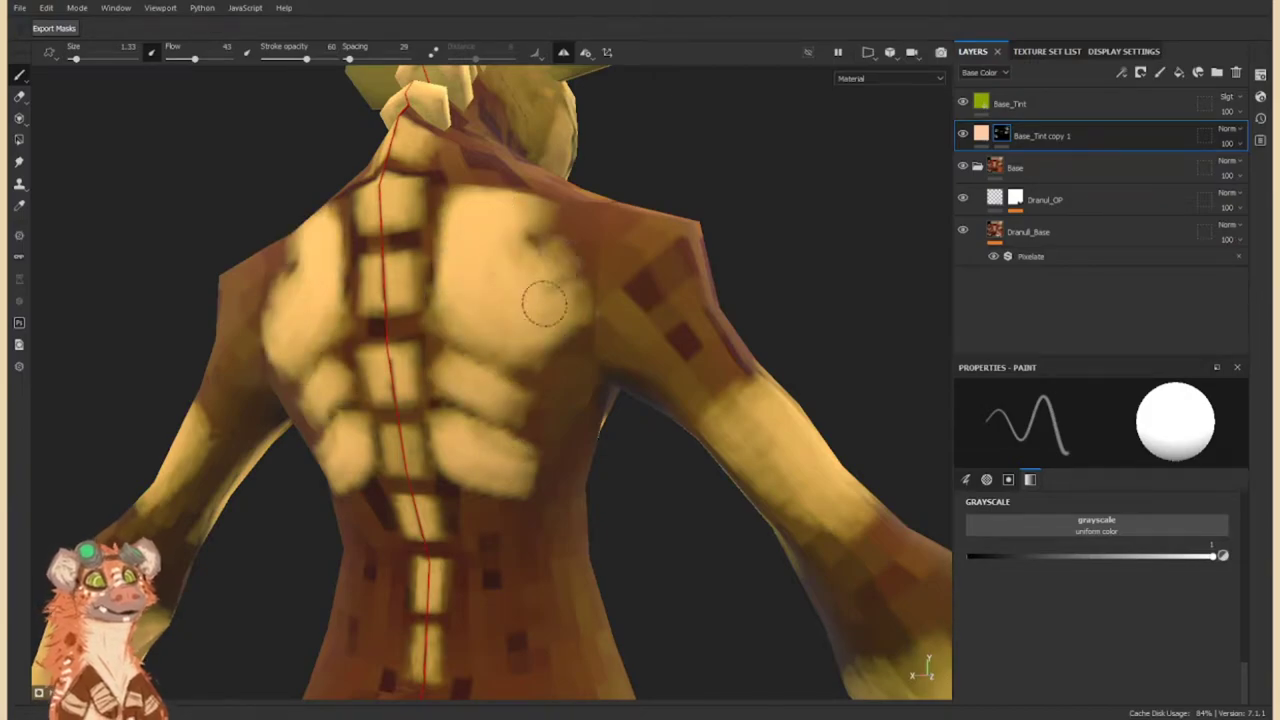
scroll(520, 330, "down", 3)
scroll(520, 330, "up", 4)
mouse_move(420, 345)
left_mouse_down("alt")
mouse_move(527, 345)
mouse_move(600, 389)
left_mouse_up("alt")
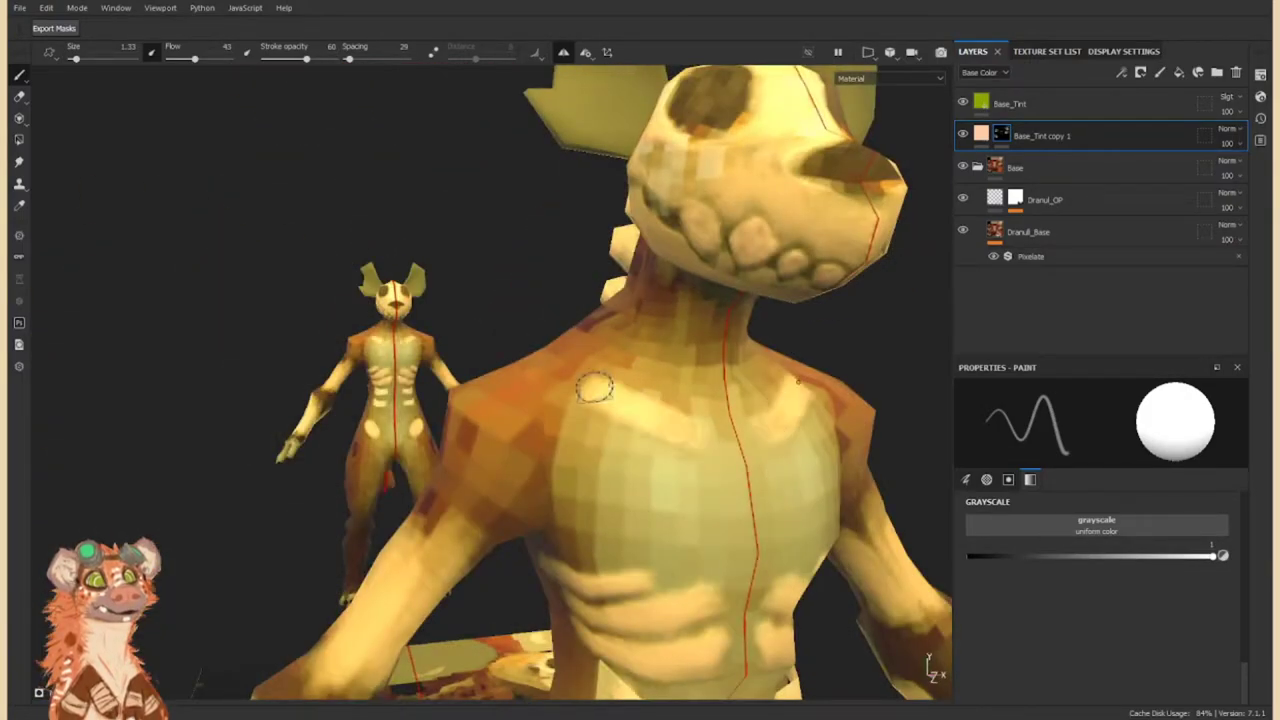
Brighten the lower back along the spine.
mouse_move(680, 535)
left_mouse_down("alt")
mouse_move(749, 543)
mouse_move(533, 417)
mouse_move(612, 335)
left_mouse_up("alt")
scroll(749, 543, "down", 3)
scroll(749, 543, "down", 2)
scroll(533, 417, "up", 5)
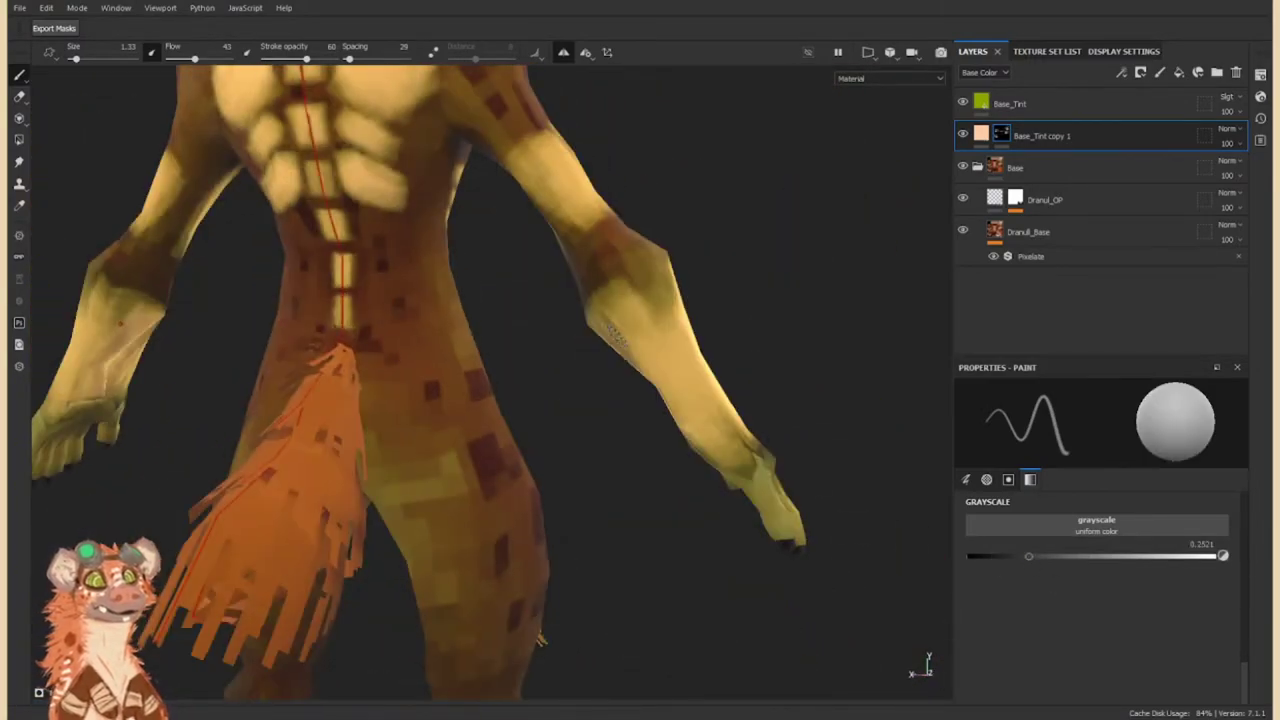
left_click_drag(580, 246, 520, 300, "alt")
mouse_move(445, 150)
left_mouse_down("alt")
mouse_move(600, 250)
mouse_move(640, 260)
left_mouse_up("alt")
scroll(640, 260, "up", 3)
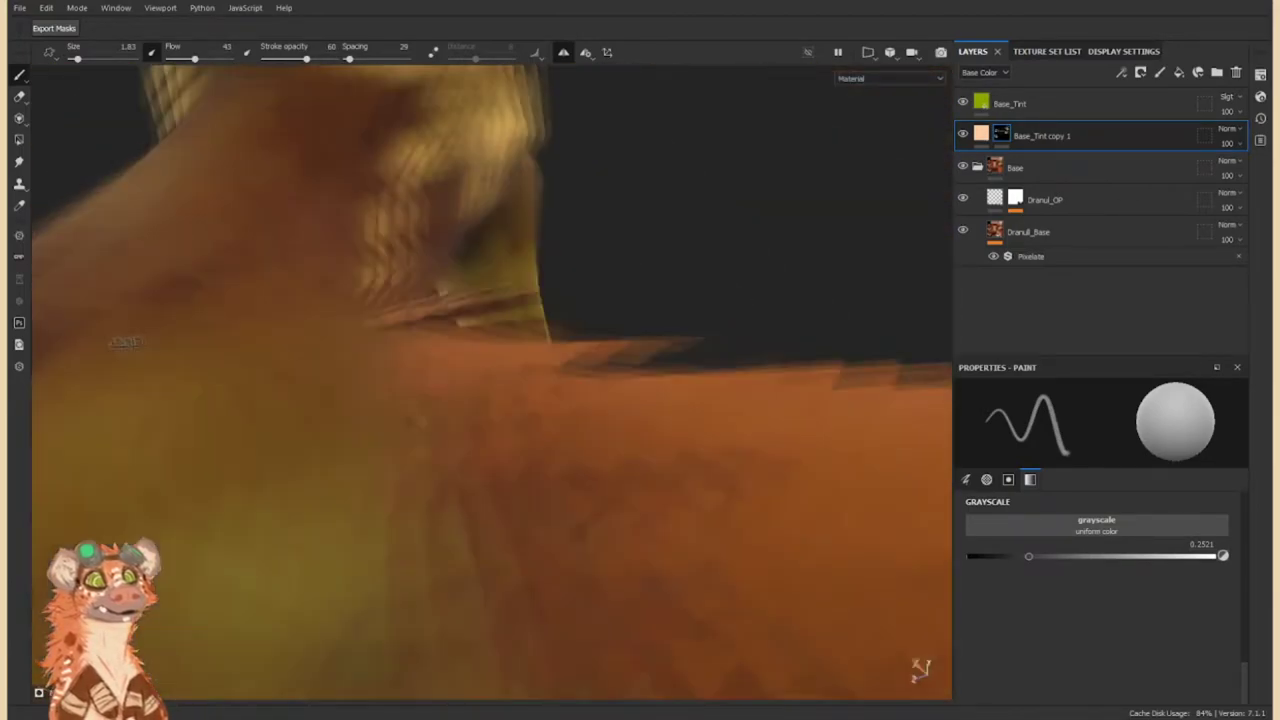
mouse_move(575, 228)
left_mouse_down("alt")
mouse_move(455, 372)
mouse_move(492, 287)
mouse_move(320, 334)
left_mouse_up("alt")
scroll(455, 372, "down", 3)
scroll(455, 372, "up", 5)
left_click_drag(230, 220, 280, 310, "alt")
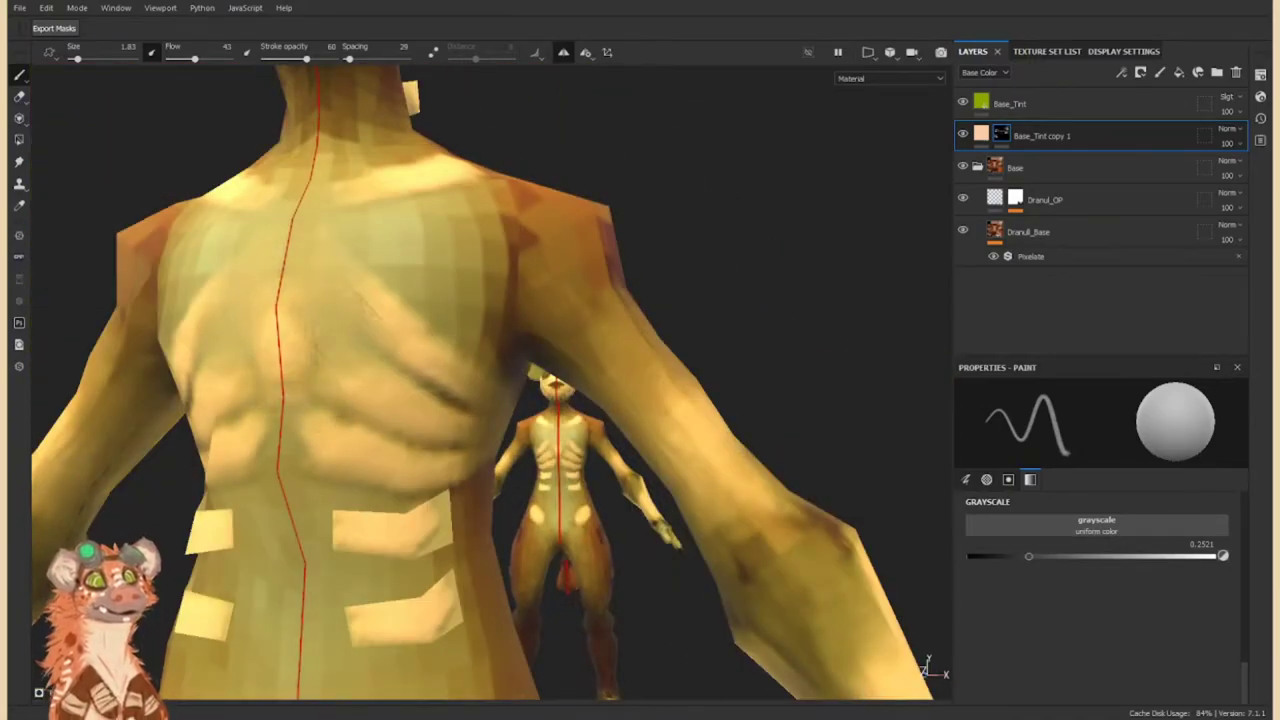
left_click_drag(433, 607, 520, 343, "alt")
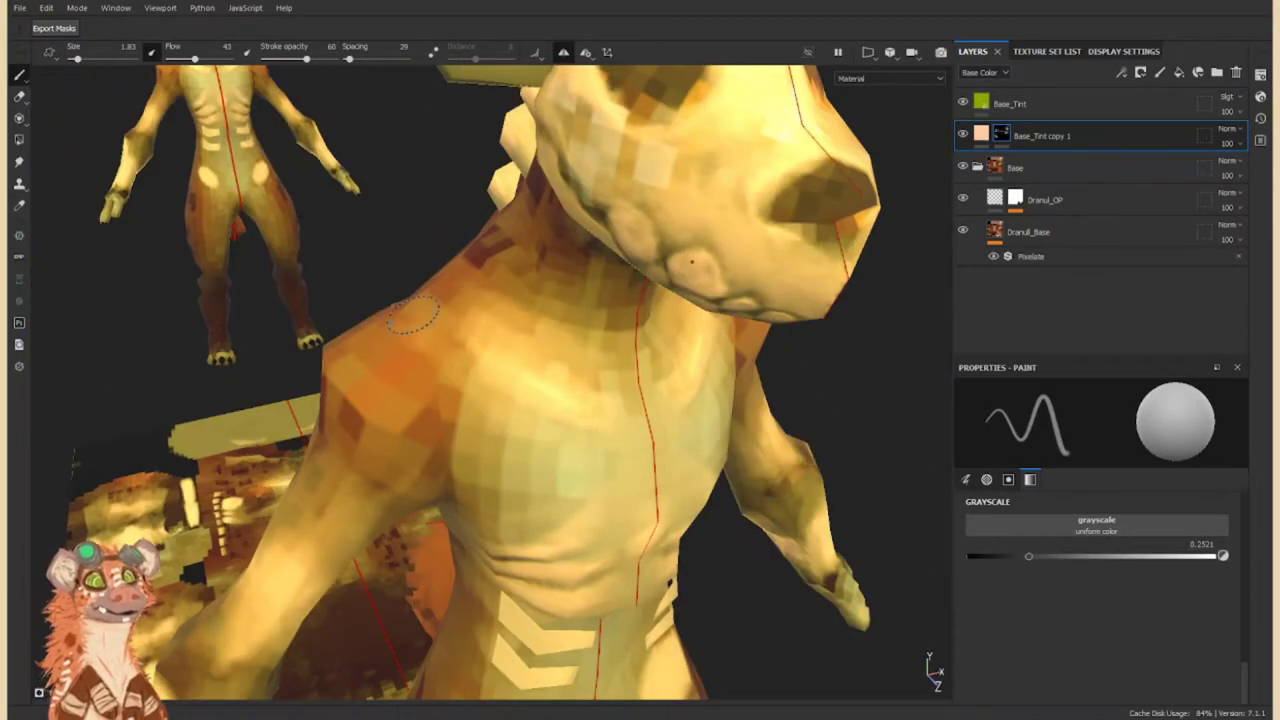
left_click_drag(413, 316, 440, 500, "alt")
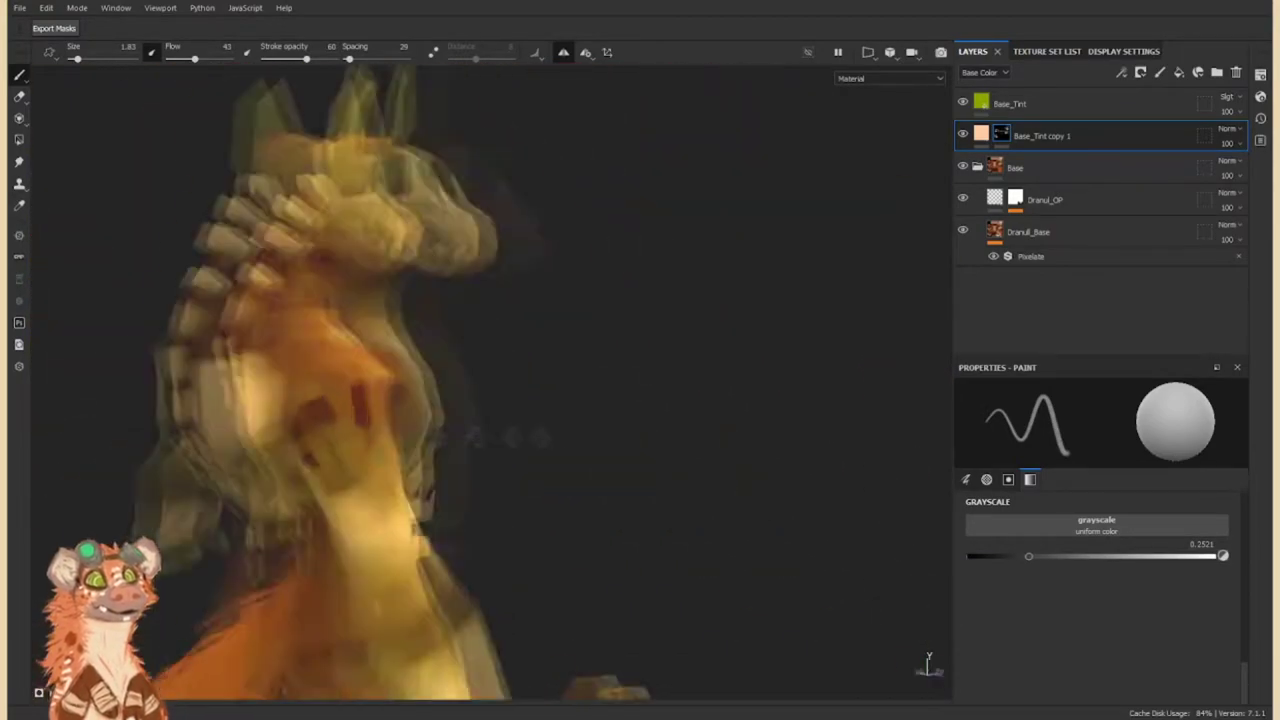
left_click_drag(486, 550, 432, 620)
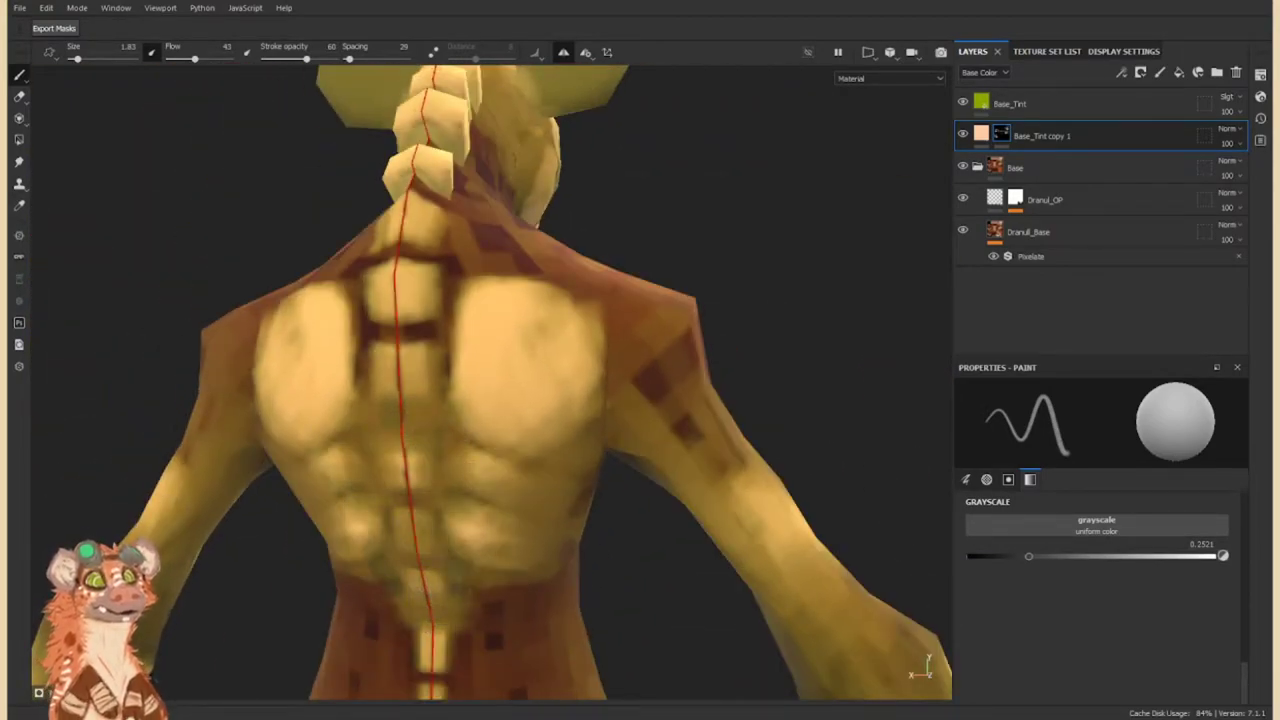
Paint shading from the chest up toward the neck.
left_click_drag(420, 291, 540, 300, "alt")
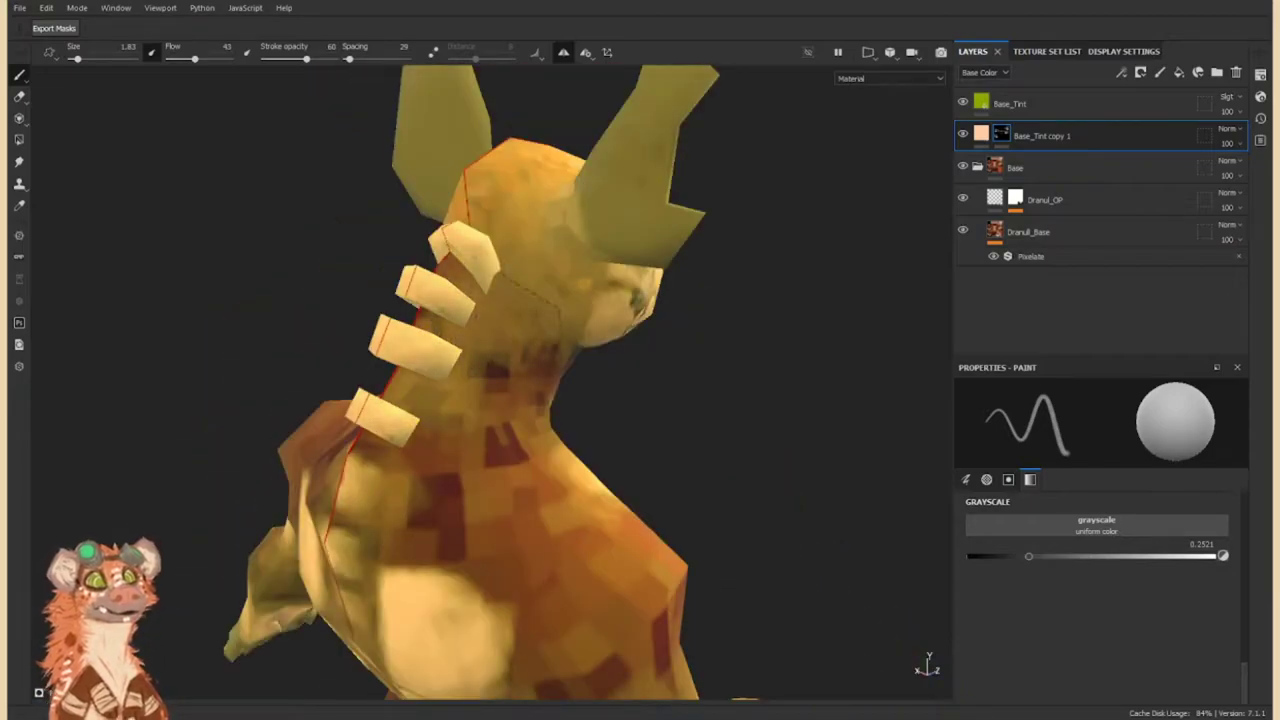
left_click_drag(390, 440, 442, 260, "alt")
mouse_move(392, 328)
left_mouse_down()
mouse_move(435, 195)
mouse_move(543, 286)
left_mouse_up()
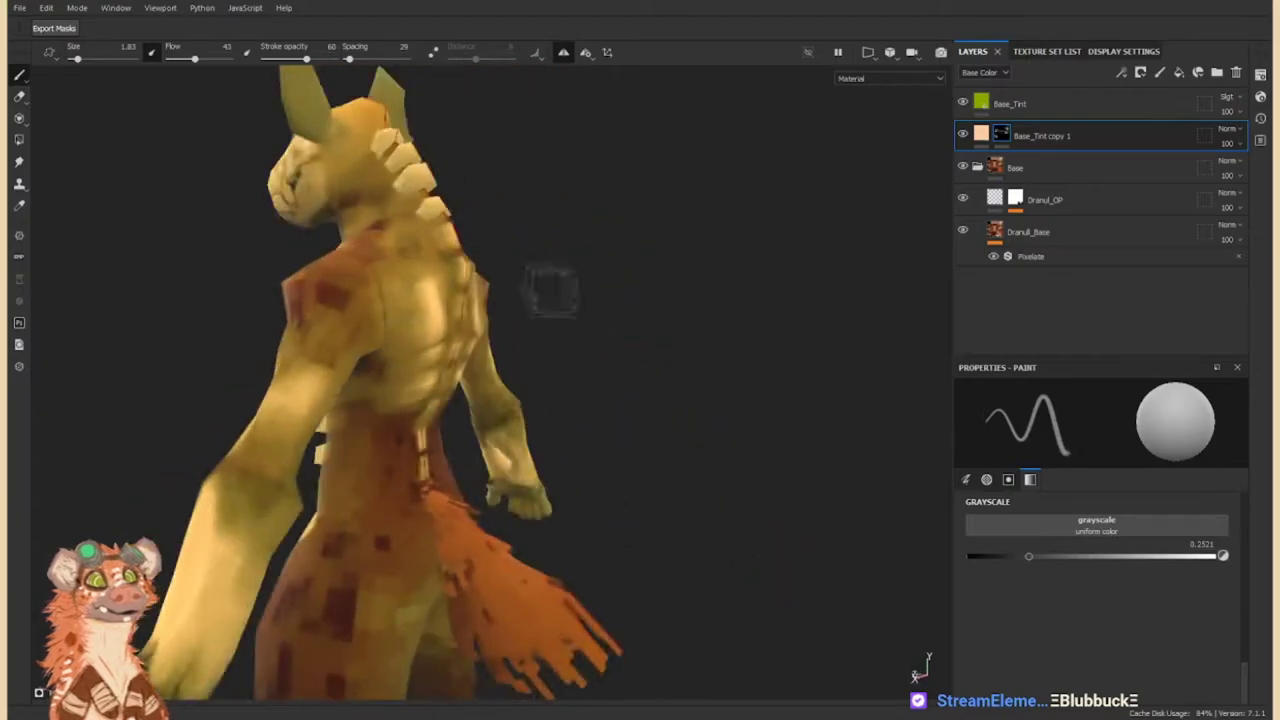
scroll(600, 320, "down", 5)
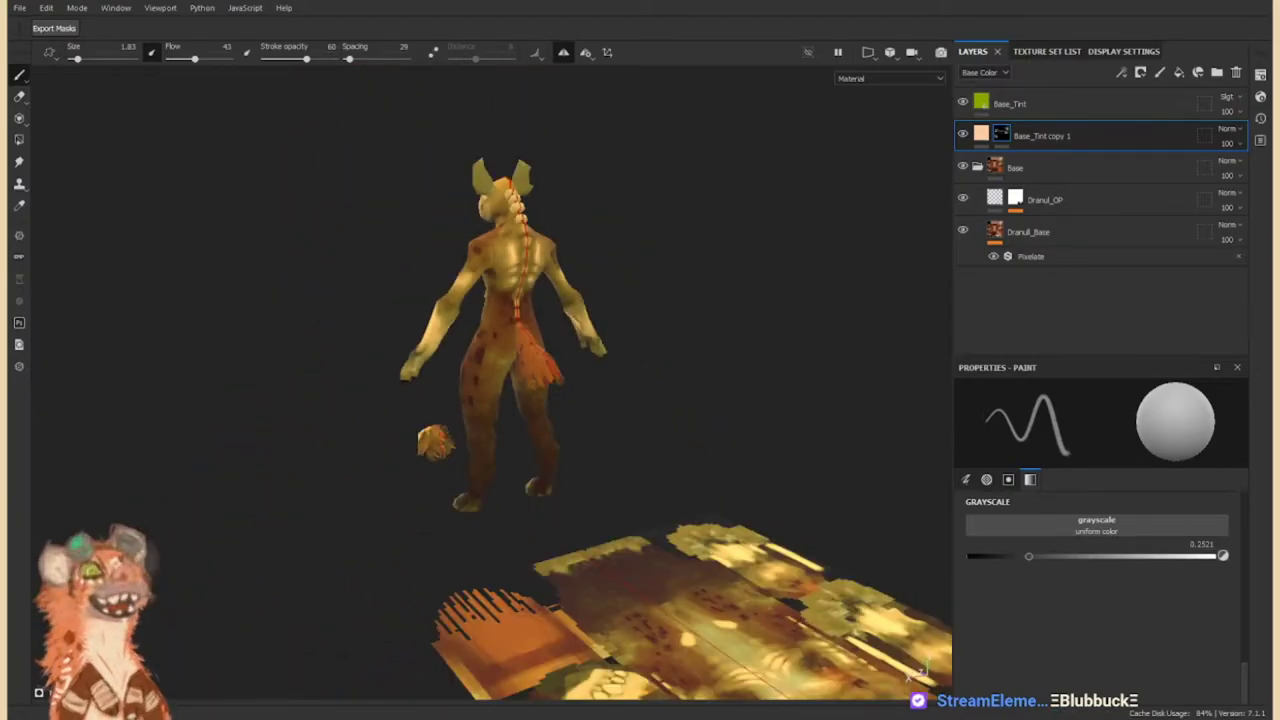
Shrink the brush with [ and paint a light detail stroke on the neck.
left_click_drag(658, 407, 520, 480, "alt")
scroll(520, 480, "up", 5)
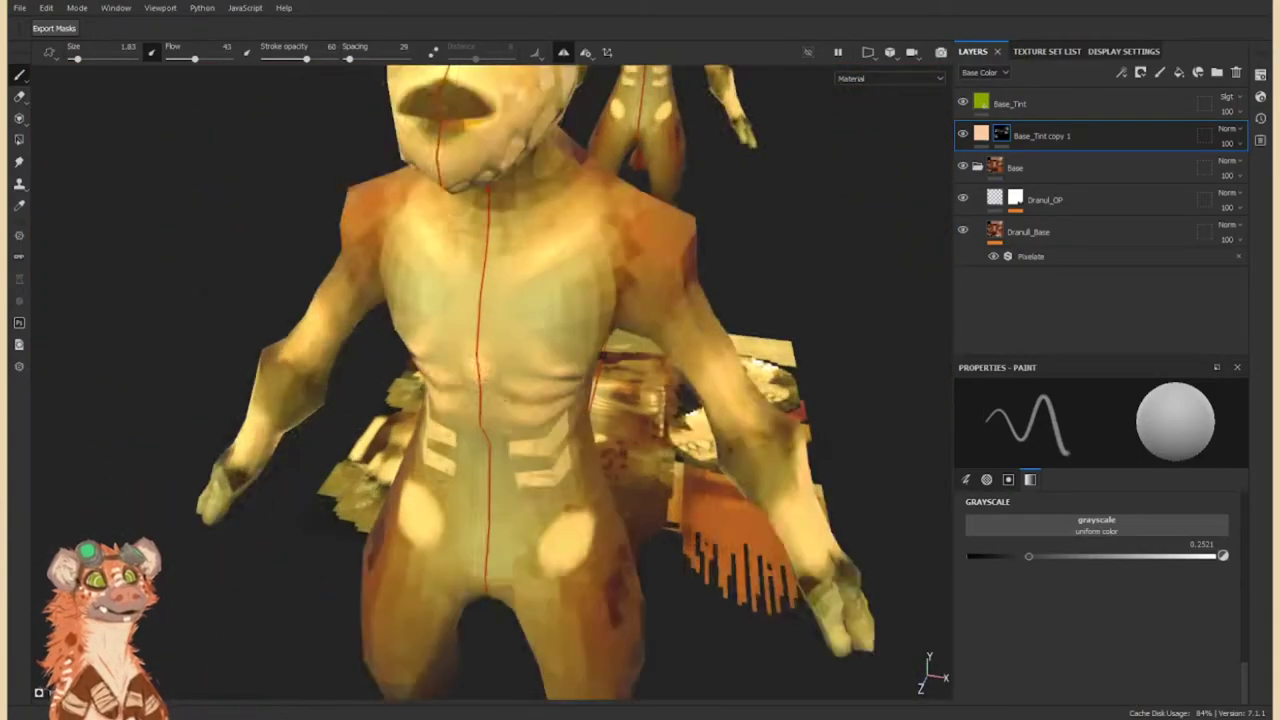
scroll(497, 484, "down", 5)
left_click_drag(497, 484, 611, 432, "alt")
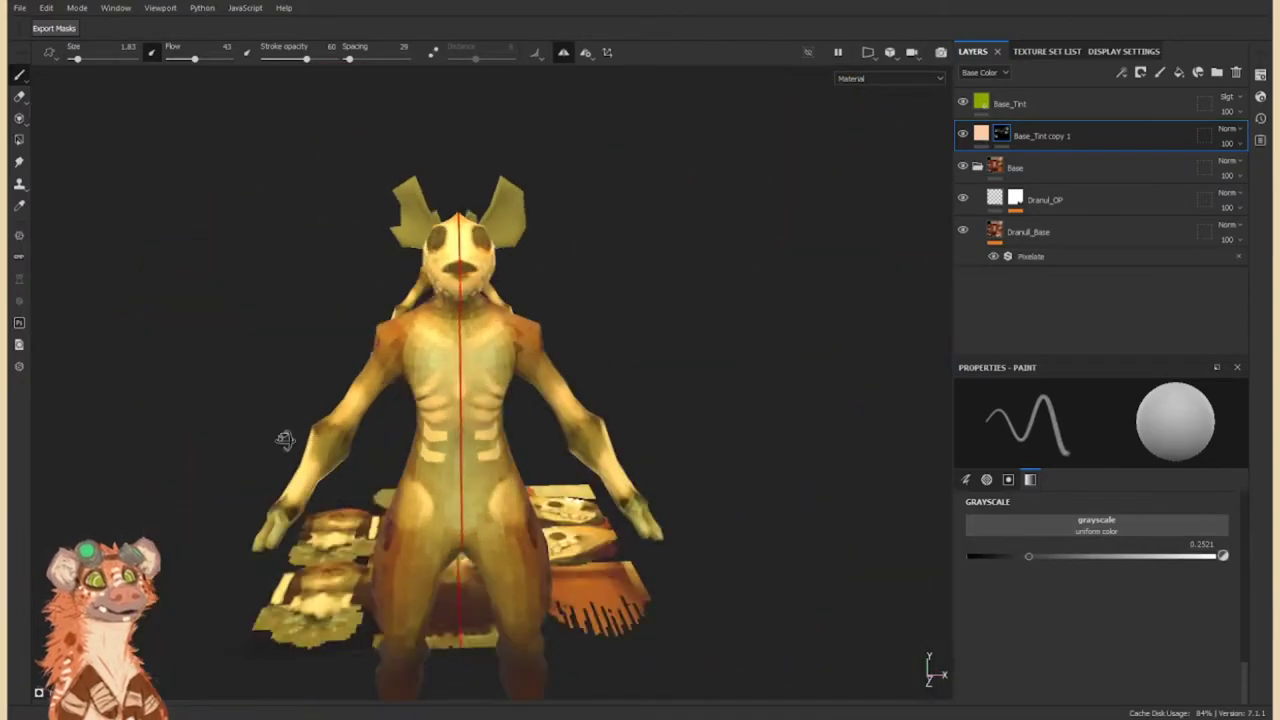
scroll(510, 330, "up", 5)
mouse_move(194, 334)
left_mouse_down("alt")
mouse_move(727, 305)
mouse_move(547, 466)
left_mouse_up("alt")
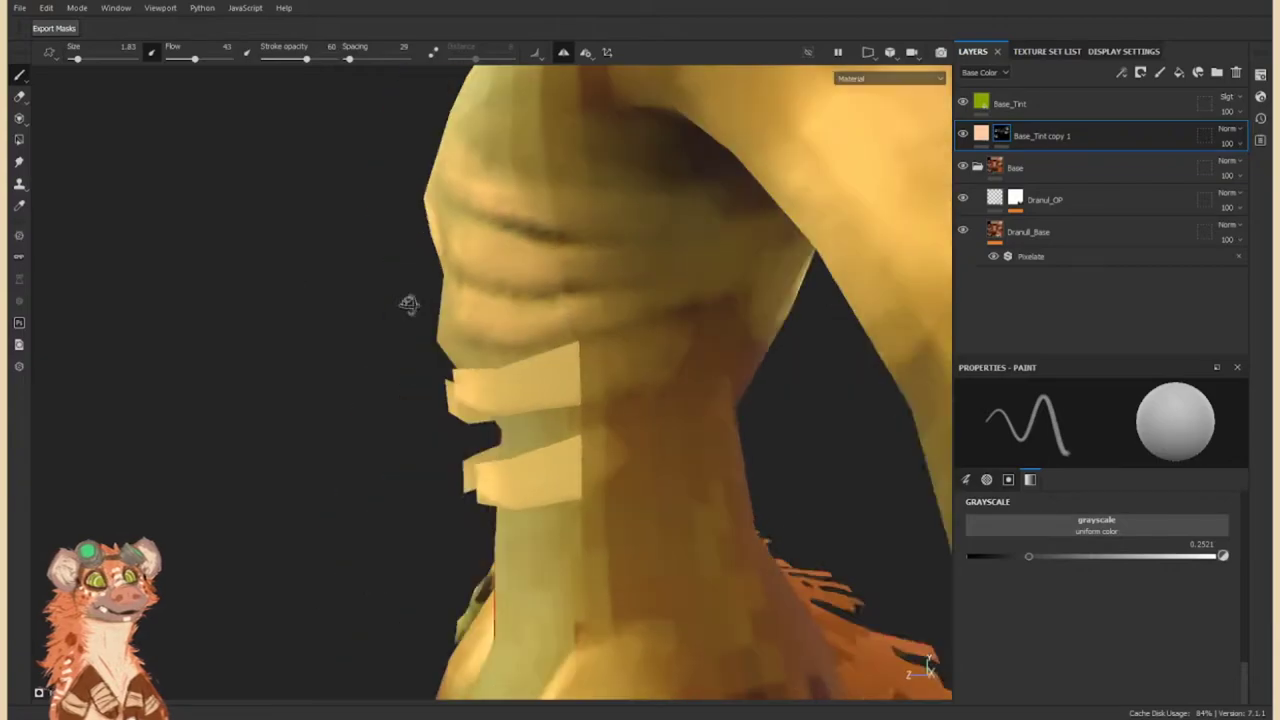
scroll(547, 466, "up", 2)
key("[")
left_click_drag(528, 471, 585, 450)
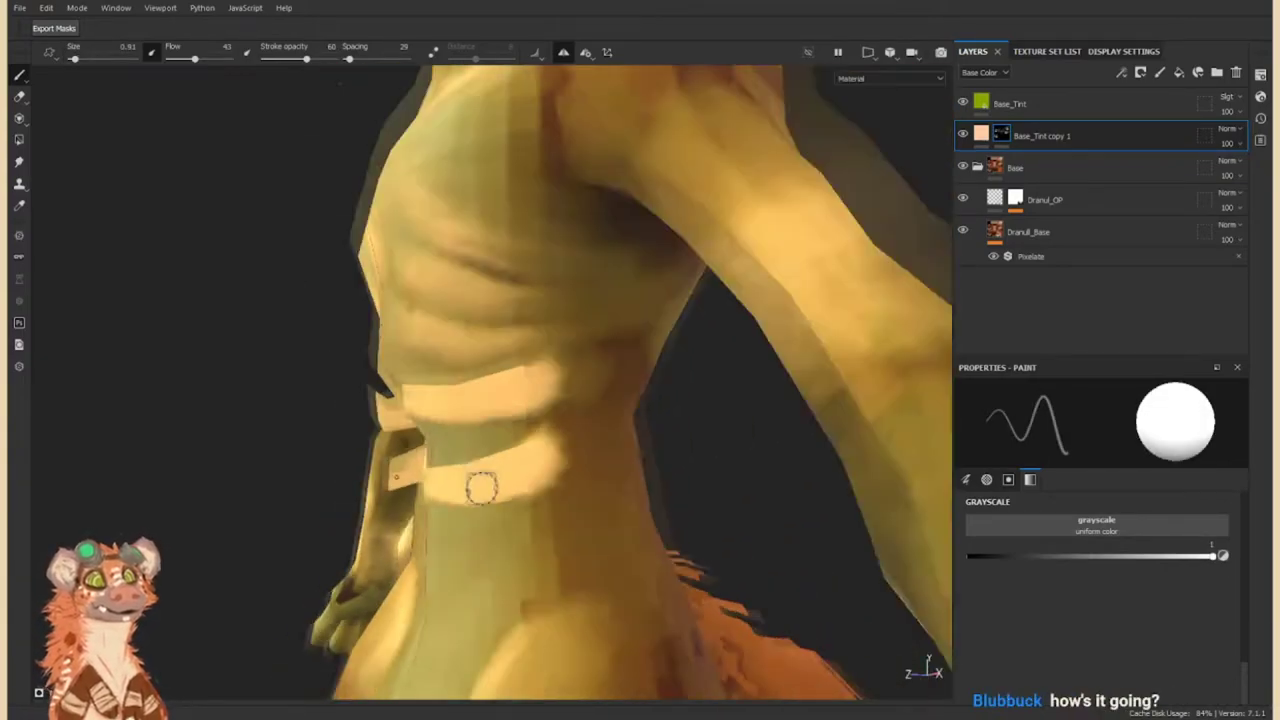
scroll(421, 371, "down", 5)
Enlarge the brush with ] while viewing the flat texture plate.
mouse_move(421, 371)
left_mouse_down("alt")
mouse_move(413, 434)
mouse_move(311, 444)
left_mouse_up("alt")
scroll(413, 434, "up", 5)
key("]")
key("]")
key("]")
scroll(402, 410, "down", 5)
scroll(402, 410, "up", 3)
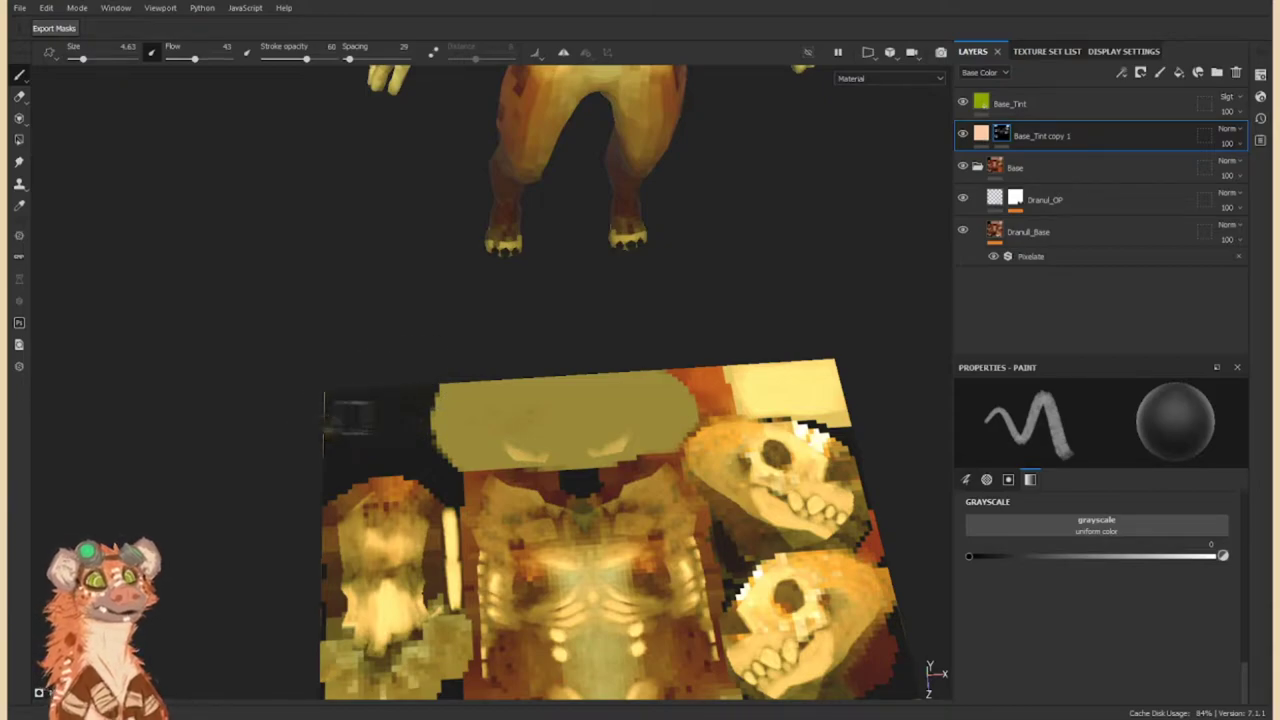
Turn on mirror symmetry and raise the paint grayscale value to about 0.75.
left_click(563, 56)
scroll(514, 243, "down", 5)
mouse_move(514, 243)
left_mouse_down("alt")
mouse_move(535, 390)
mouse_move(458, 533)
mouse_move(820, 545)
left_mouse_up("alt")
scroll(535, 390, "up", 5)
scroll(535, 390, "up", 4)
left_click(1157, 557)
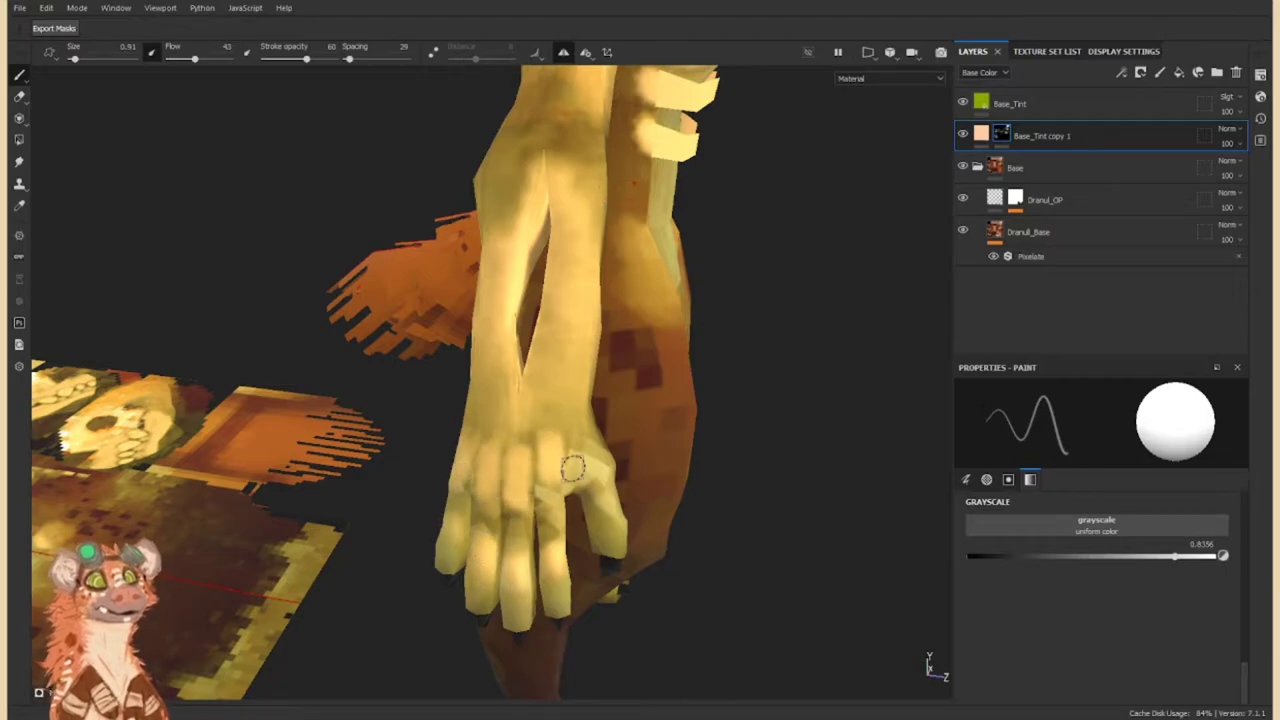
Set the paint value to about 0.16 and paint a yellow patch on the texture plate.
mouse_move(572, 468)
left_mouse_down("alt")
mouse_move(429, 297)
mouse_move(520, 380)
mouse_move(700, 450)
left_mouse_up("alt")
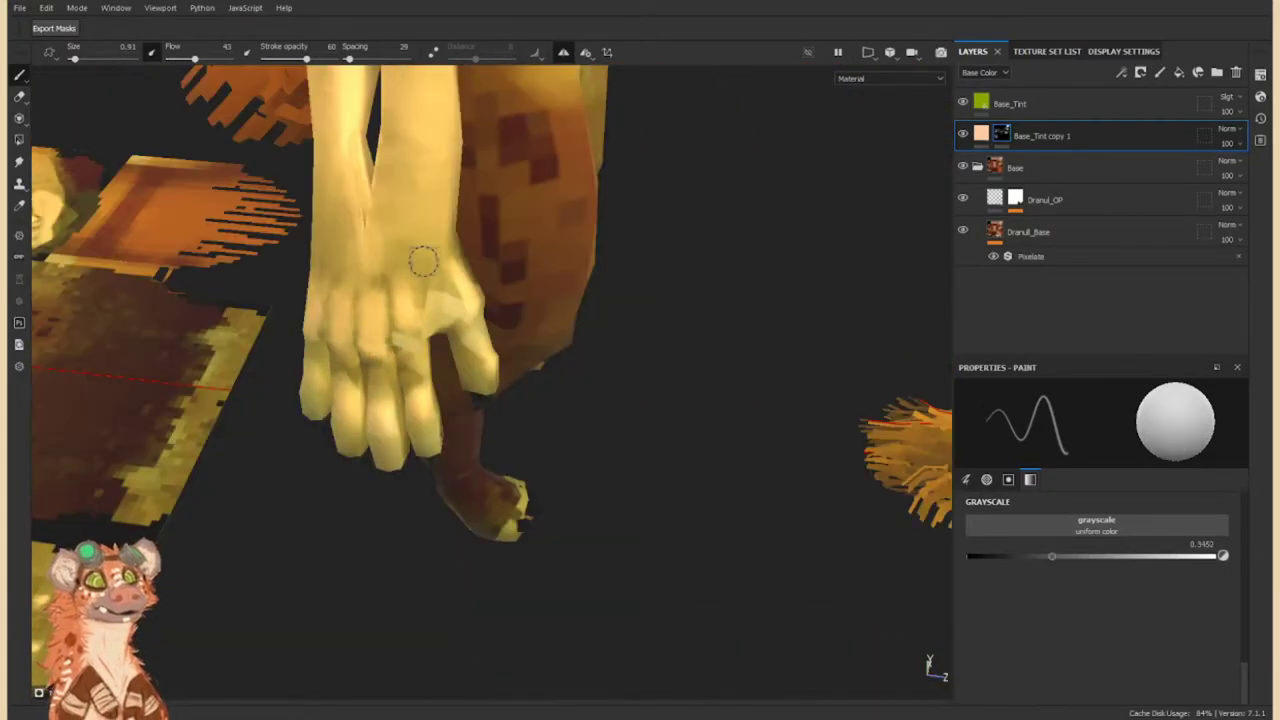
mouse_move(395, 322)
left_mouse_down("alt")
mouse_move(336, 345)
mouse_move(520, 360)
left_mouse_up("alt")
mouse_move(486, 501)
left_mouse_down()
mouse_move(440, 520)
mouse_move(480, 450)
left_mouse_up()
left_click_drag(412, 524, 400, 575)
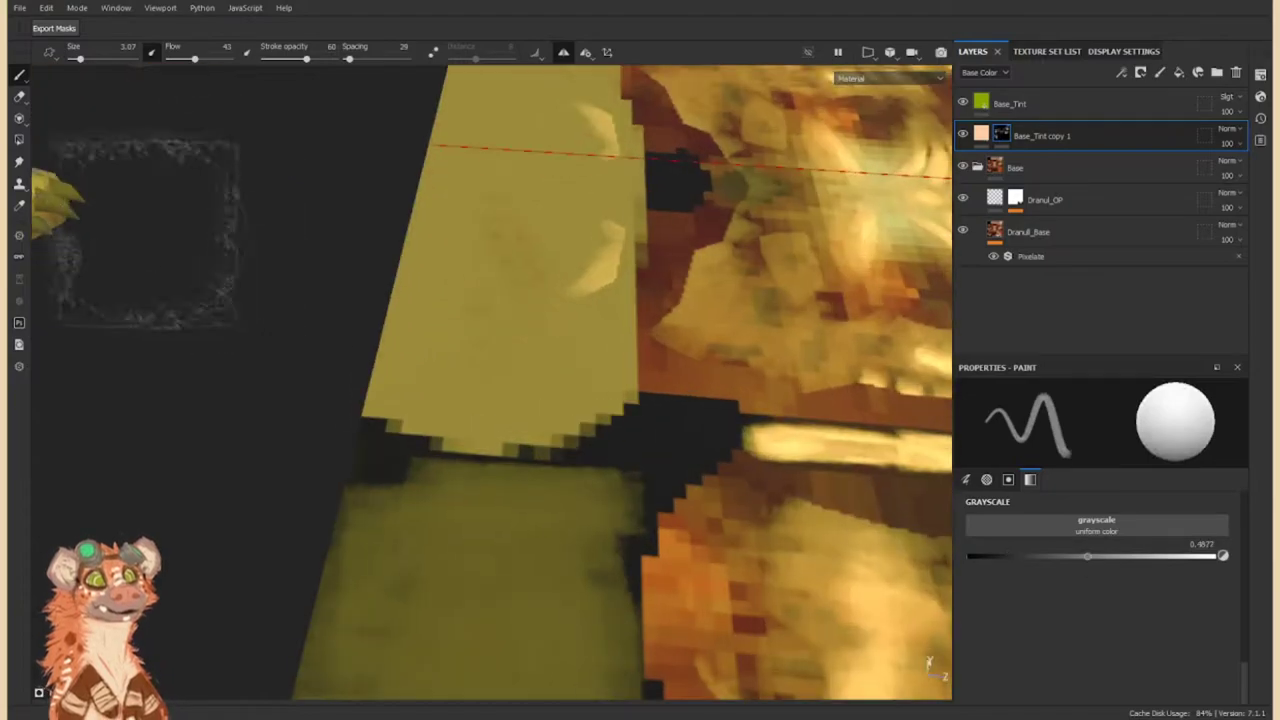
Paint the claws a brighter pale yellow.
left_click_drag(350, 330, 300, 380, "alt")
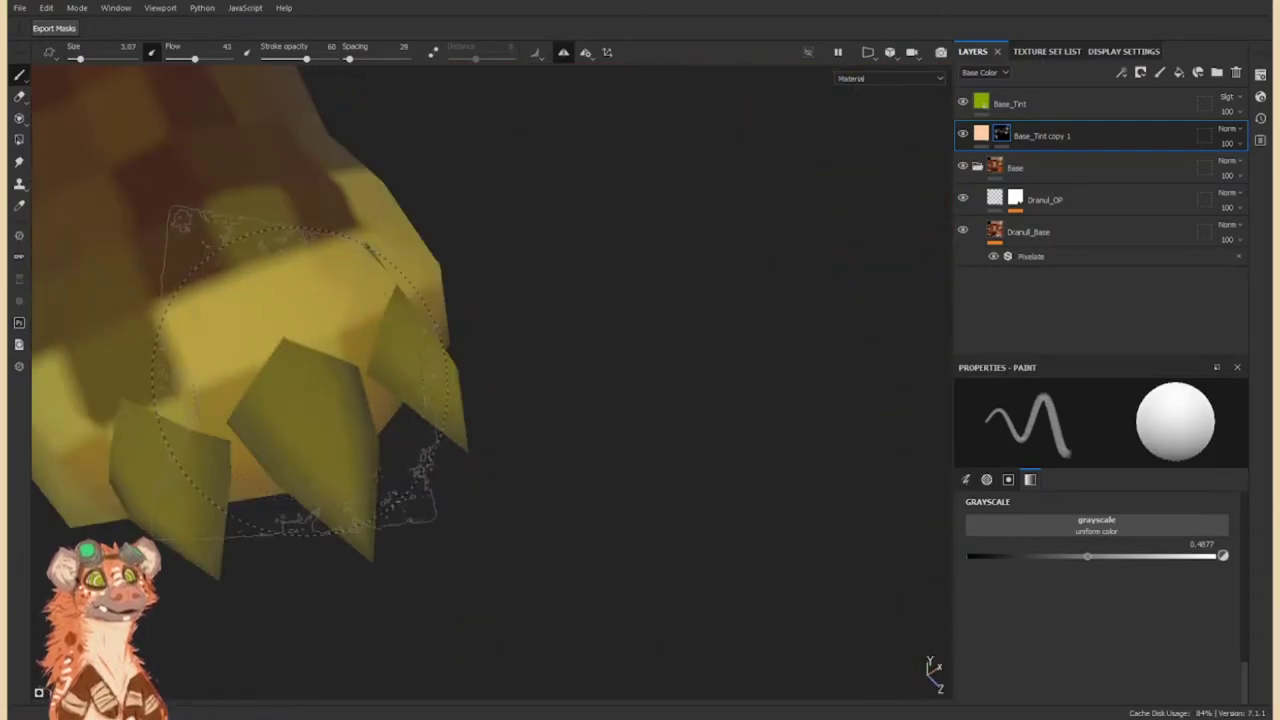
mouse_move(333, 458)
left_mouse_down()
mouse_move(440, 390)
mouse_move(145, 440)
left_mouse_up()
left_click_drag(300, 400, 280, 380, "alt")
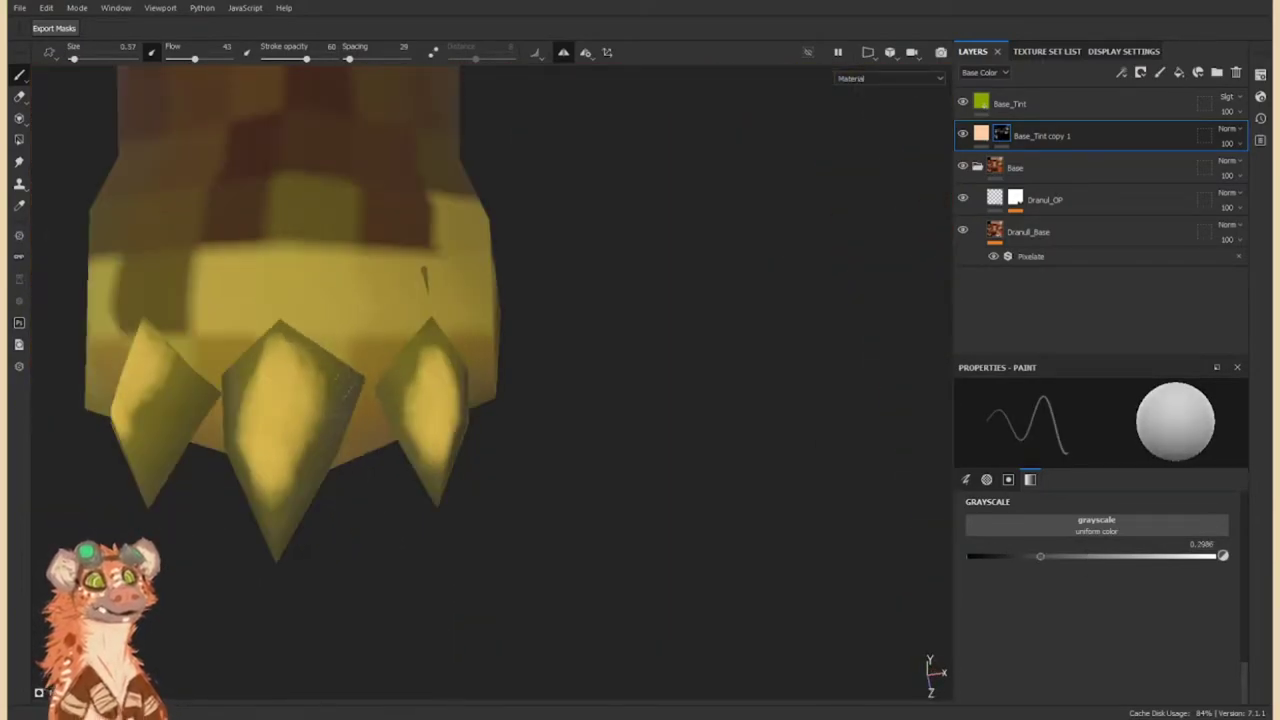
Lower the paint value to about 0.30 and review the other paw and both models.
left_click_drag(320, 420, 262, 336)
scroll(432, 470, "down", 3)
mouse_move(432, 470)
left_mouse_down("alt")
mouse_move(450, 440)
mouse_move(400, 420)
left_mouse_up("alt")
scroll(583, 410, "up", 5)
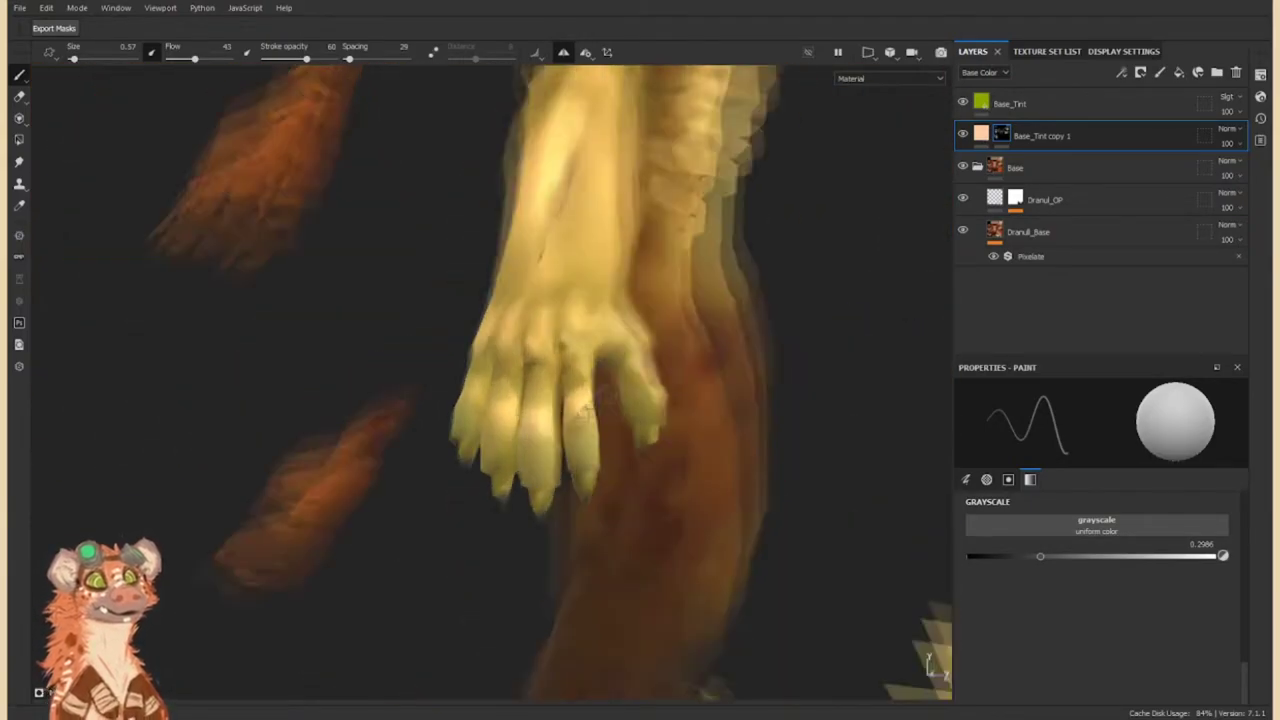
mouse_move(584, 413)
left_mouse_down("alt")
mouse_move(513, 427)
mouse_move(478, 296)
mouse_move(440, 310)
left_mouse_up("alt")
scroll(540, 425, "down", 5)
scroll(565, 332, "up", 5)
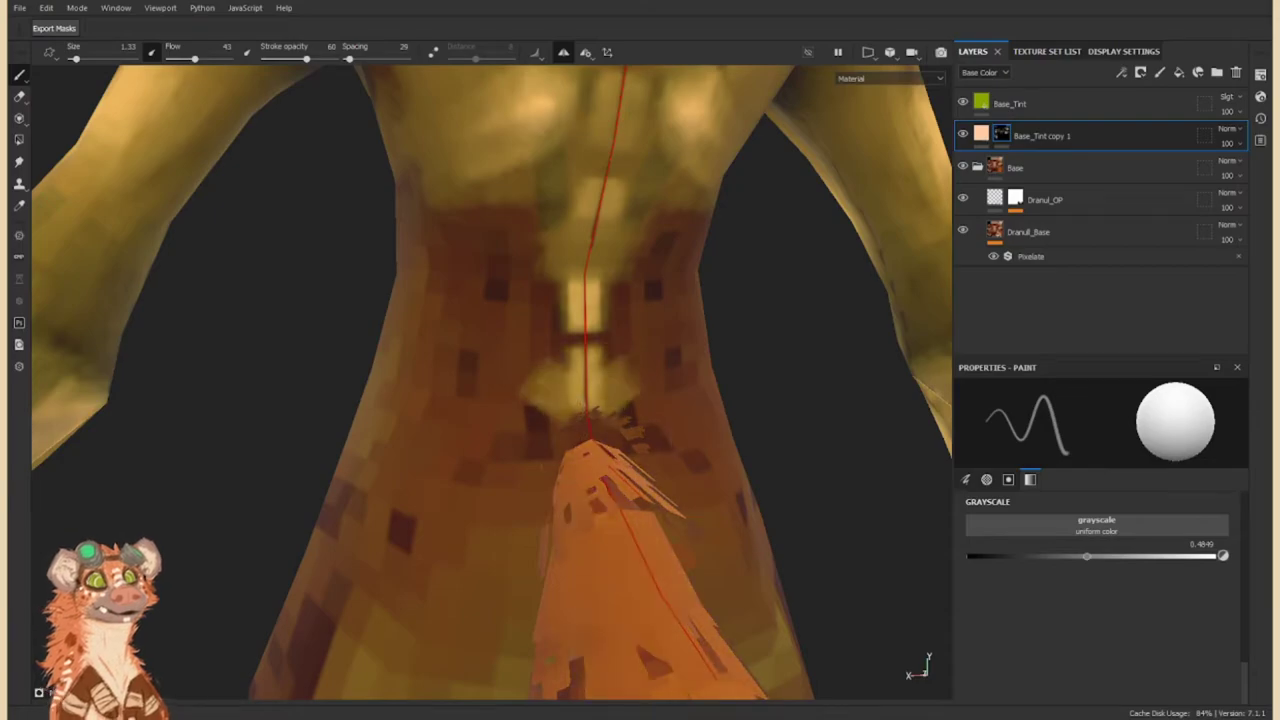
scroll(679, 442, "down", 5)
scroll(679, 442, "up", 3)
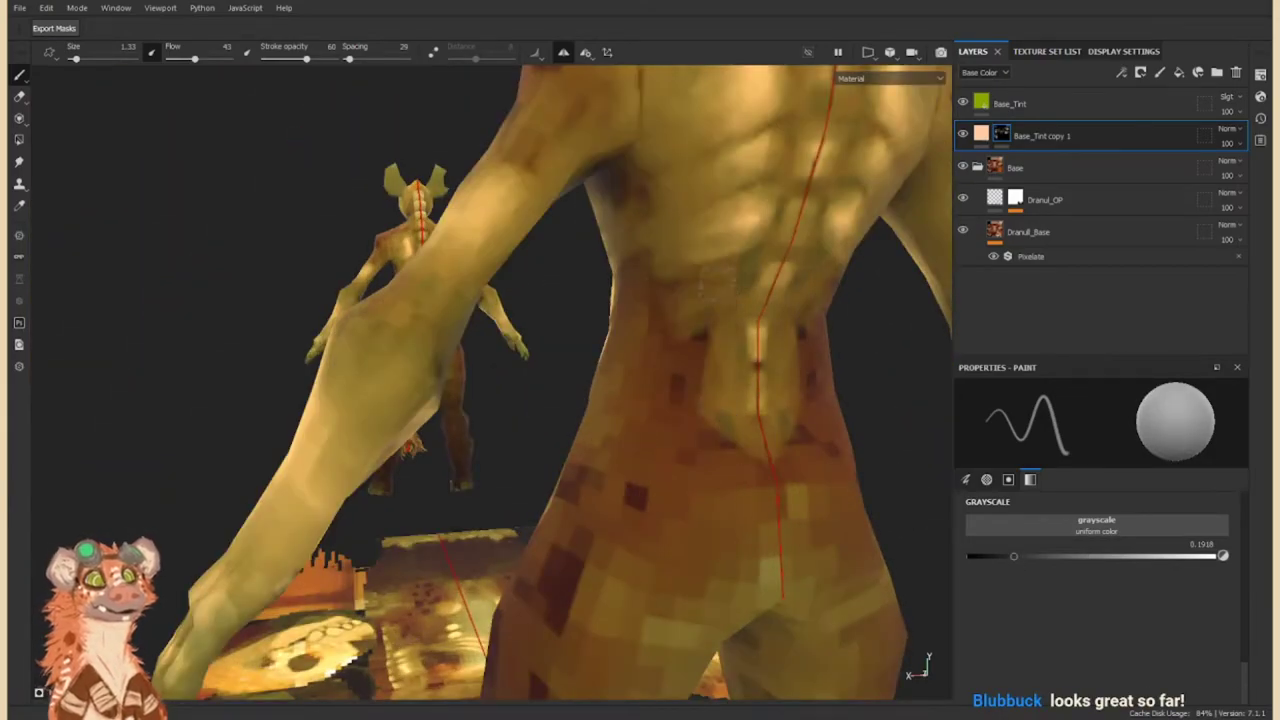
left_click_drag(1035, 556, 990, 556)
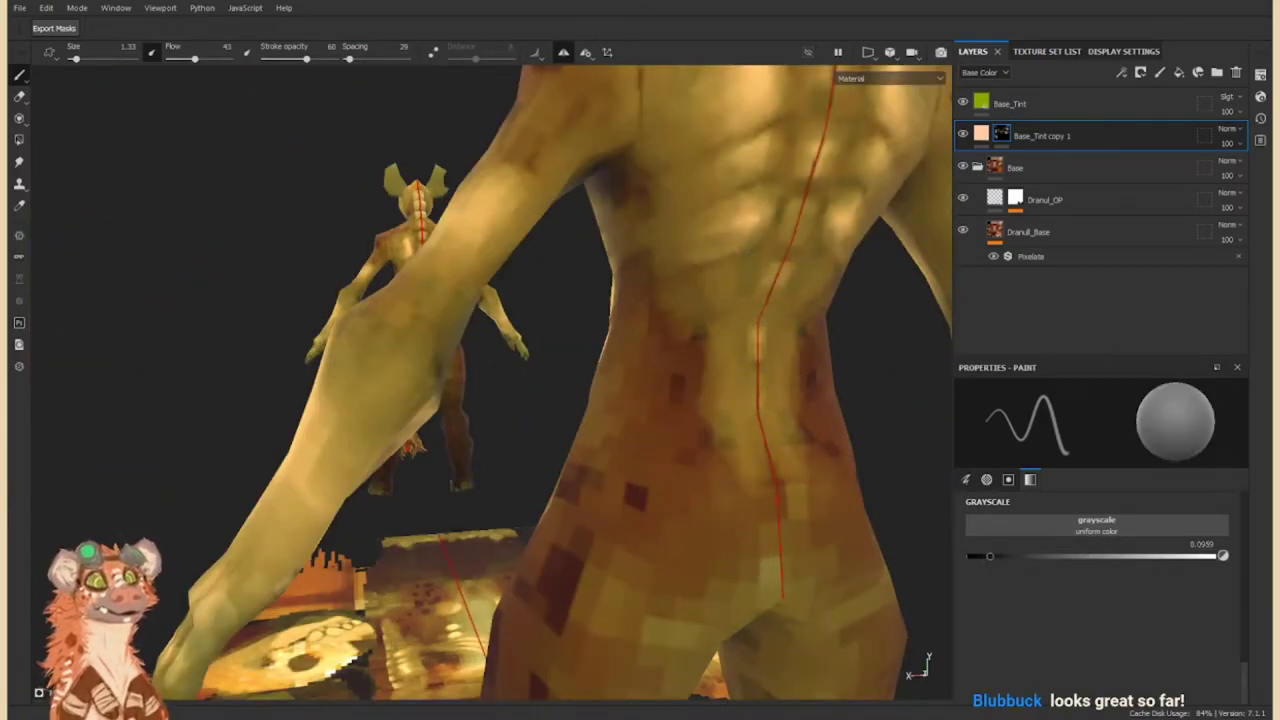
left_click_drag(737, 435, 662, 338)
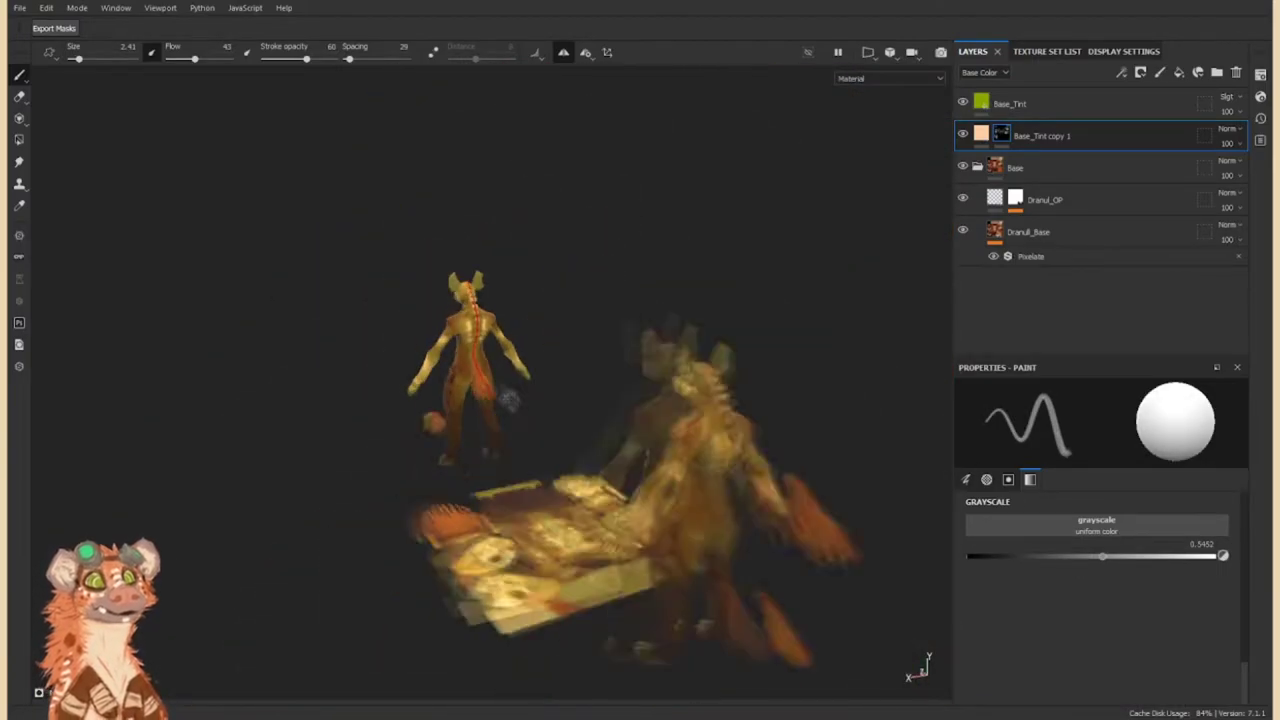
mouse_move(603, 500)
left_mouse_down("alt")
mouse_move(640, 420)
mouse_move(509, 344)
mouse_move(600, 300)
left_mouse_up("alt")
left_click_drag(1102, 556, 1165, 562)
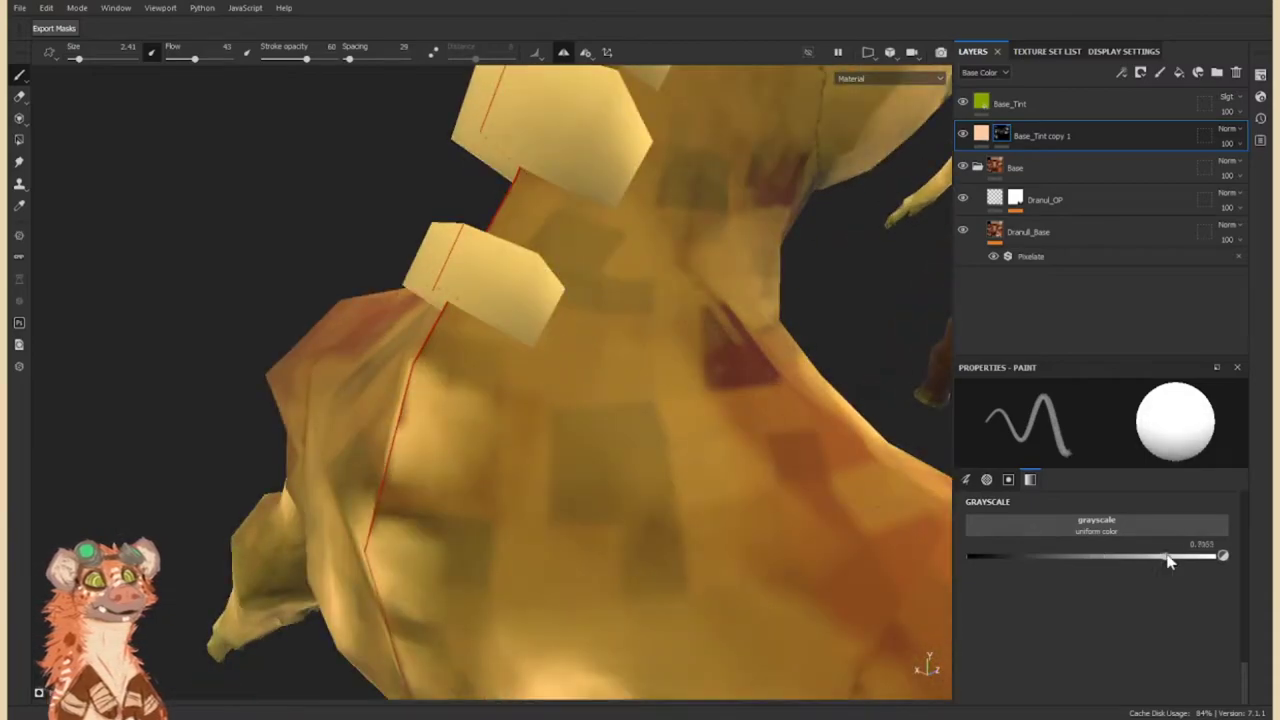
mouse_move(558, 330)
left_mouse_down("alt")
mouse_move(486, 286)
mouse_move(491, 314)
mouse_move(450, 256)
mouse_move(530, 250)
left_mouse_up("alt")
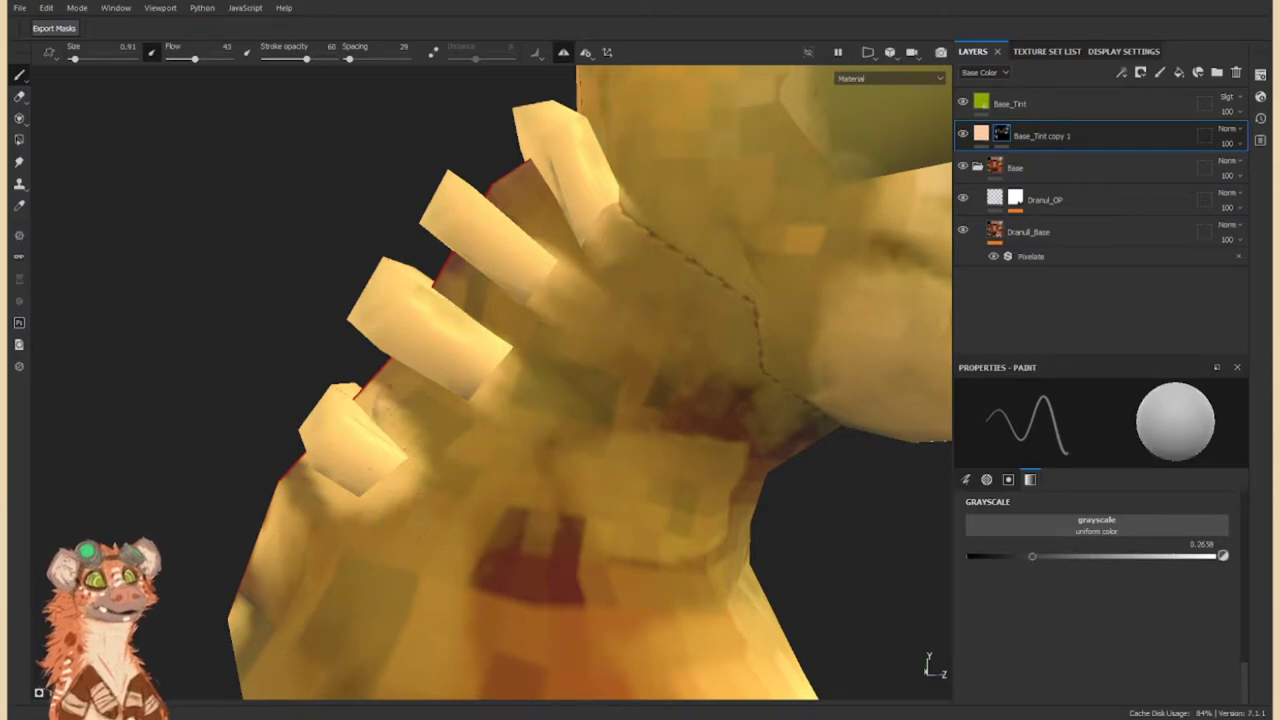
mouse_move(430, 420)
left_mouse_down("alt")
mouse_move(362, 497)
mouse_move(500, 470)
mouse_move(523, 486)
left_mouse_up("alt")
left_click_drag(555, 415, 600, 300)
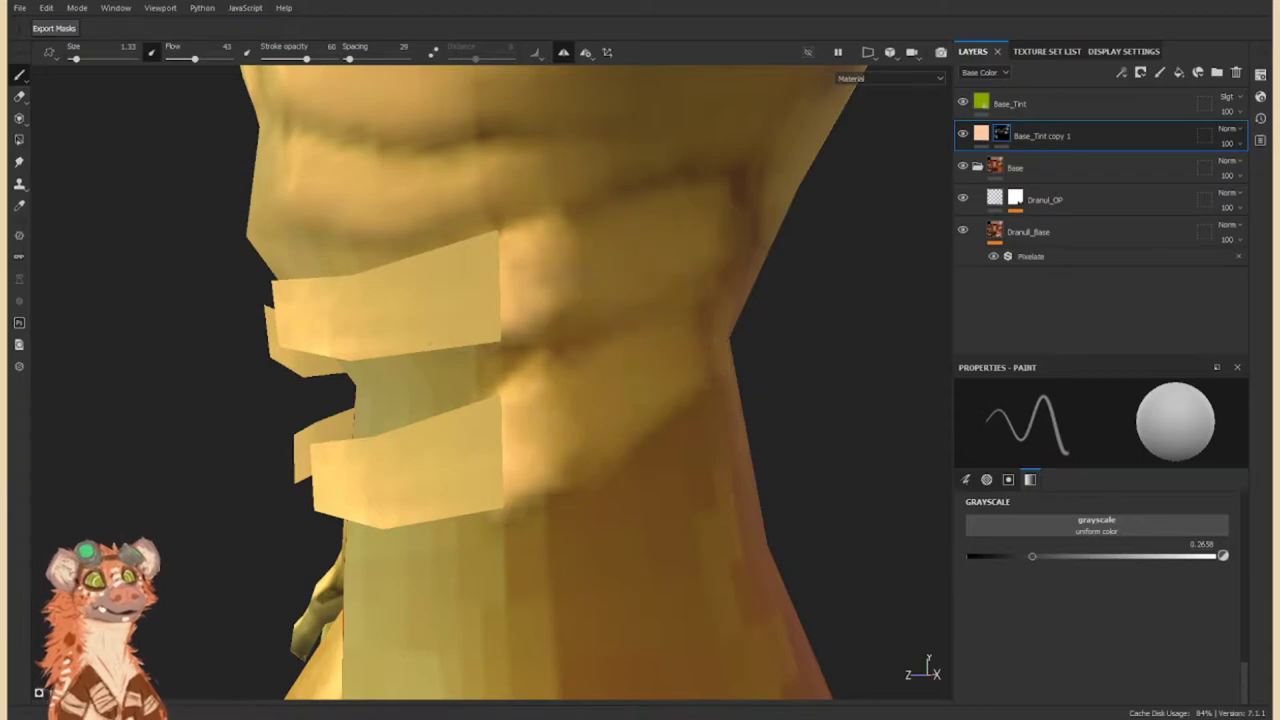
left_click_drag(480, 370, 537, 520)
left_click_drag(1032, 556, 1005, 556)
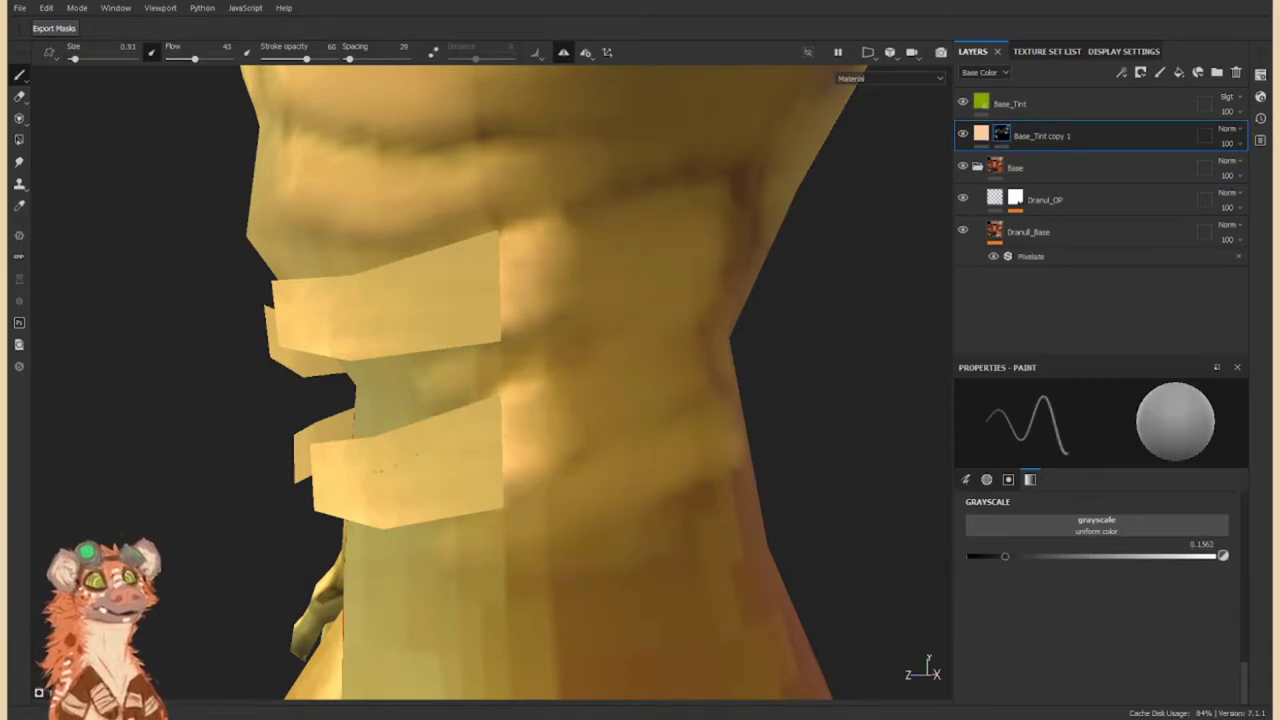
left_click_drag(720, 310, 529, 283, "alt")
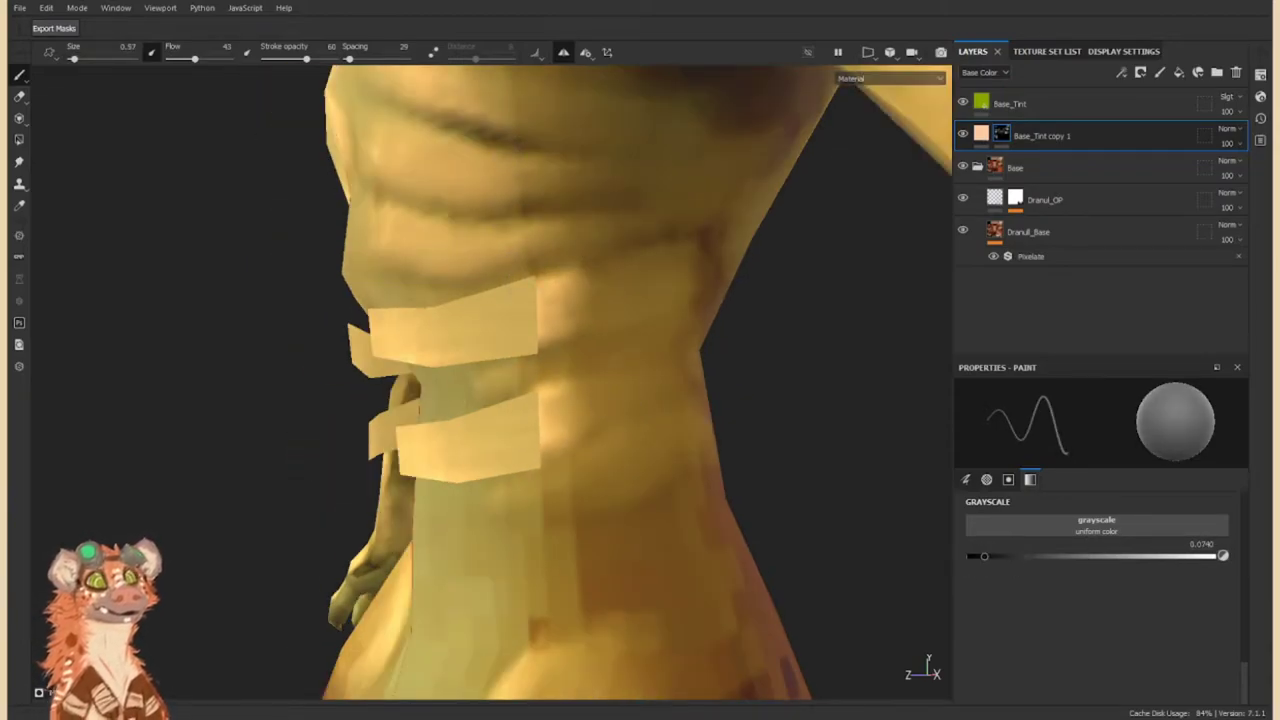
key("f")
scroll(598, 368, "up", 4)
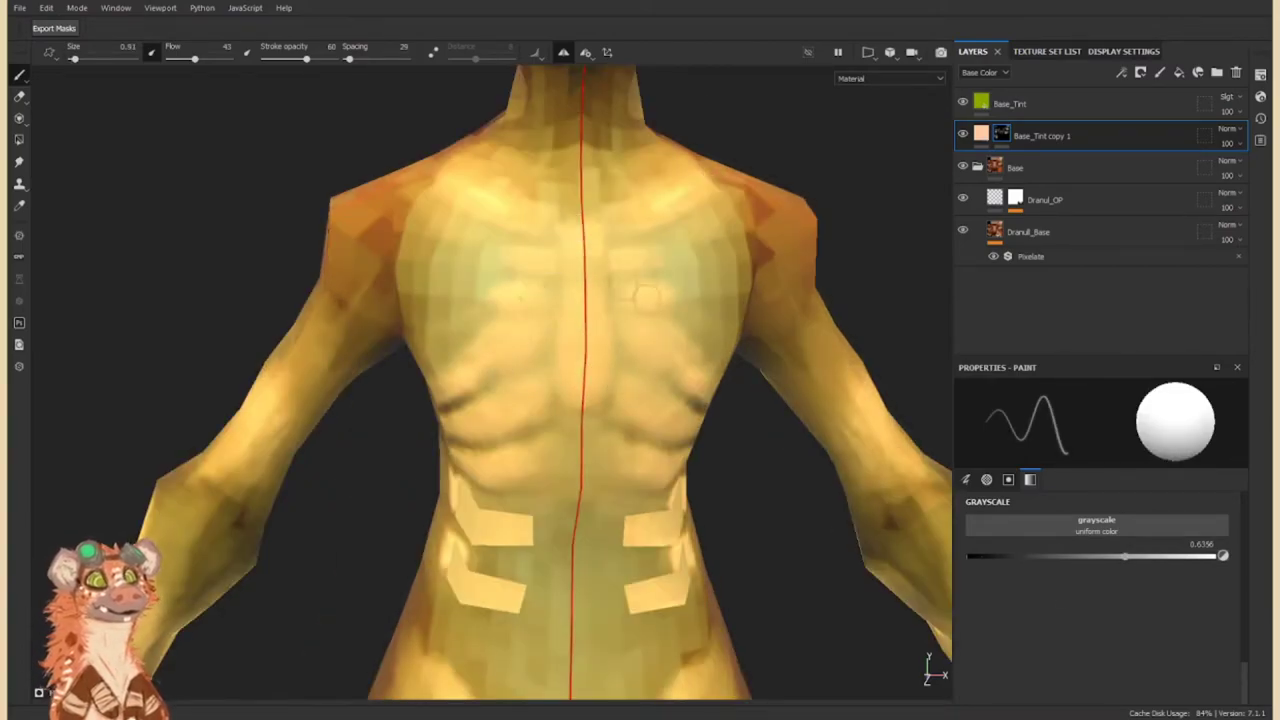
key("p")
left_click(567, 231)
scroll(485, 312, "down", 10)
mouse_move(485, 312)
left_mouse_down("alt")
mouse_move(572, 376)
mouse_move(640, 360)
mouse_move(600, 380)
left_mouse_up("alt")
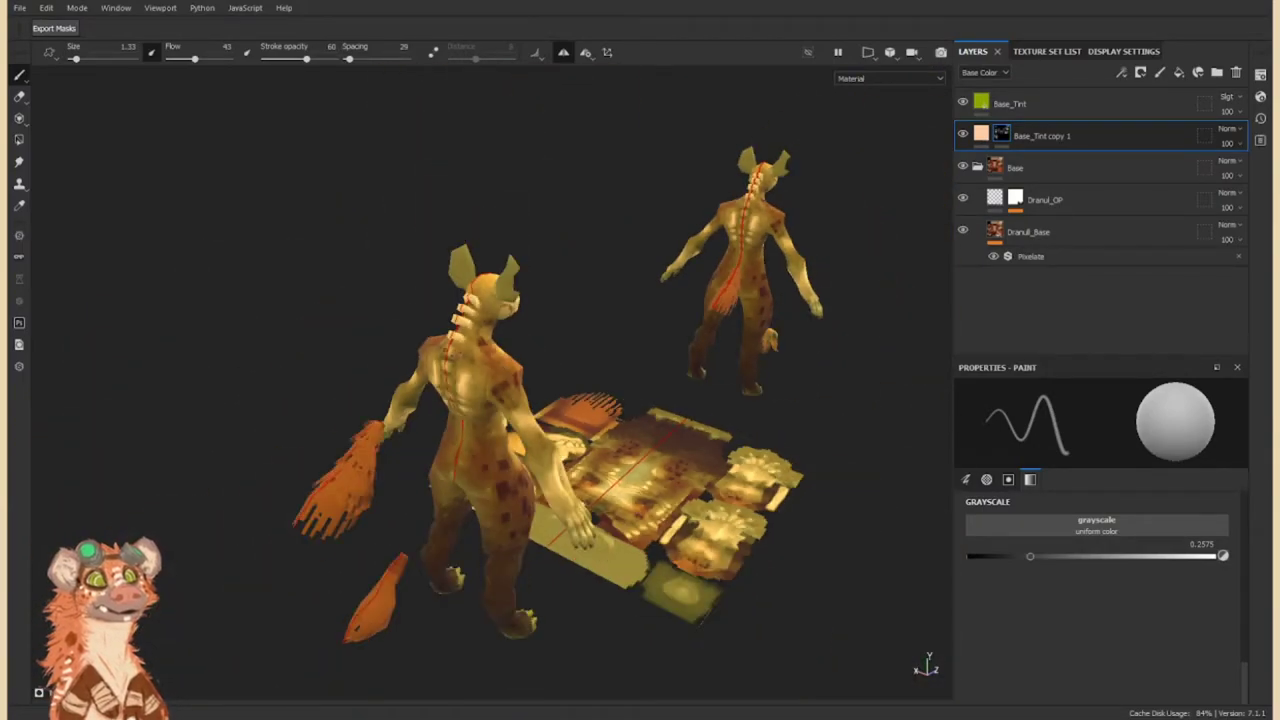
scroll(580, 380, "up", 5)
scroll(410, 215, "down", 5)
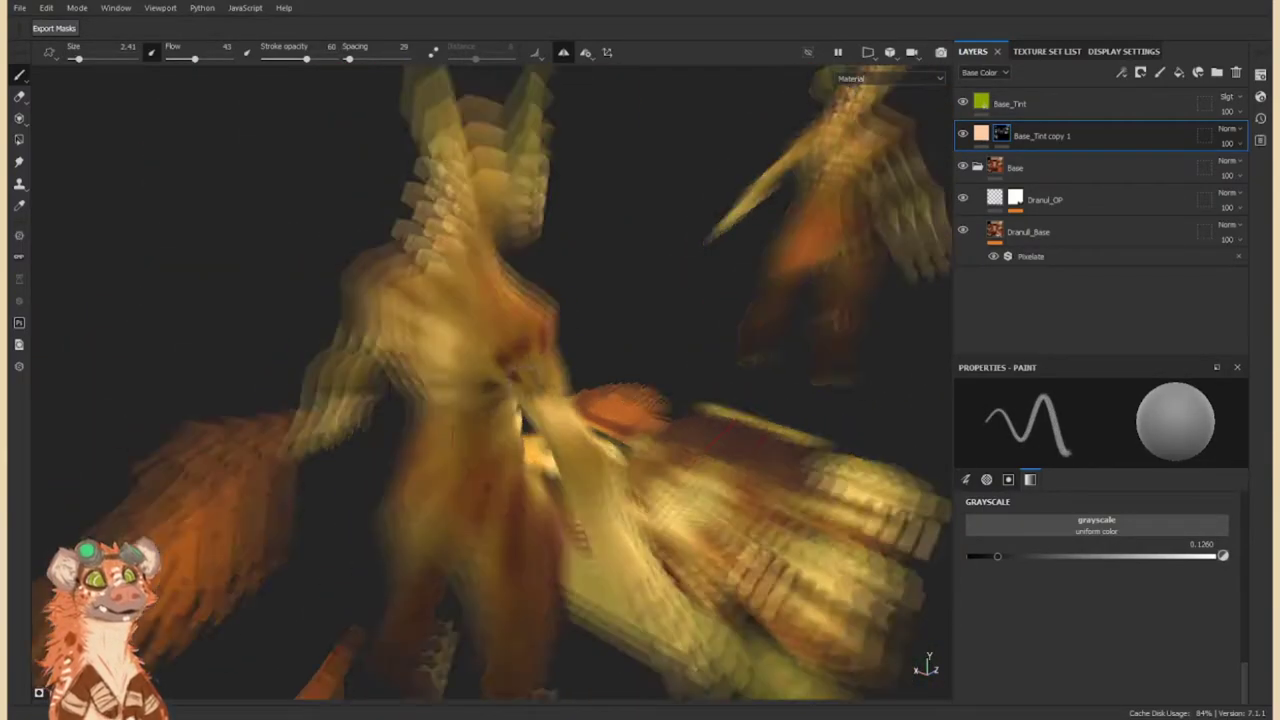
left_click_drag(410, 215, 590, 385, "alt")
scroll(590, 385, "up", 5)
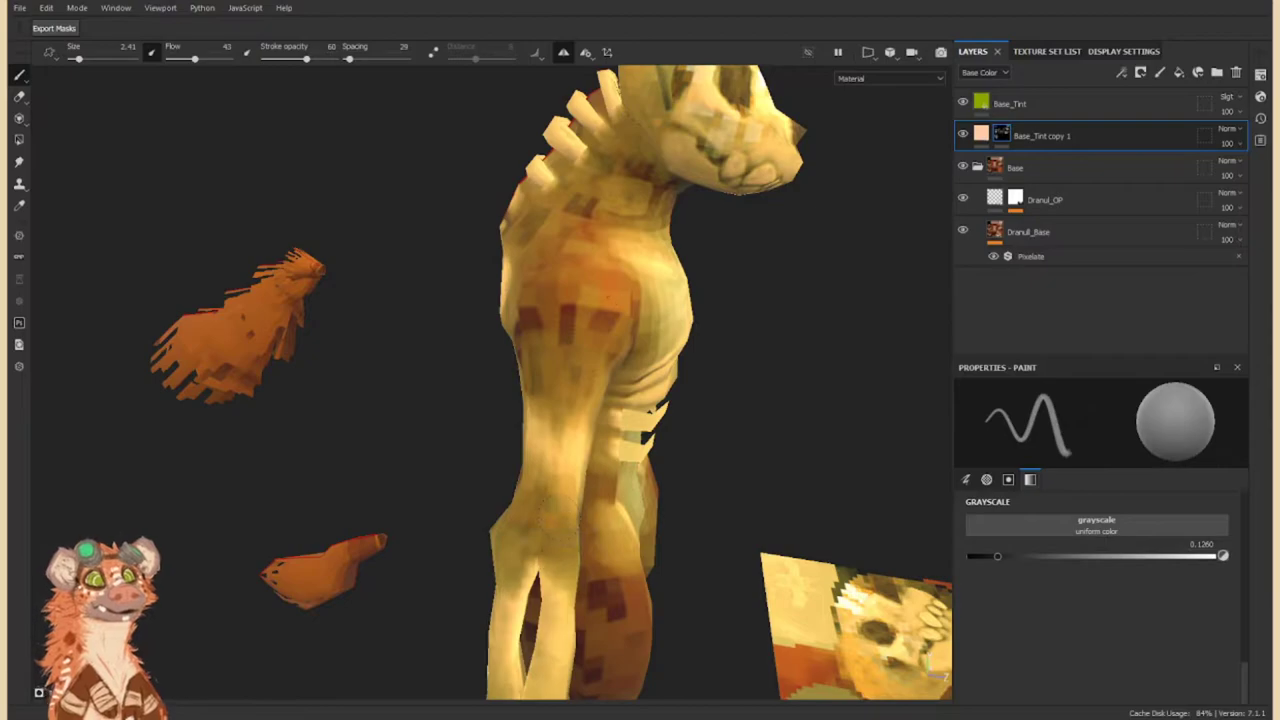
mouse_move(480, 420)
left_mouse_down("alt")
mouse_move(420, 500)
mouse_move(470, 470)
left_mouse_up("alt")
scroll(460, 570, "down", 5)
scroll(460, 570, "up", 5)
mouse_move(500, 530)
left_mouse_down("alt")
mouse_move(460, 570)
mouse_move(466, 423)
mouse_move(440, 400)
mouse_move(360, 400)
left_mouse_up("alt")
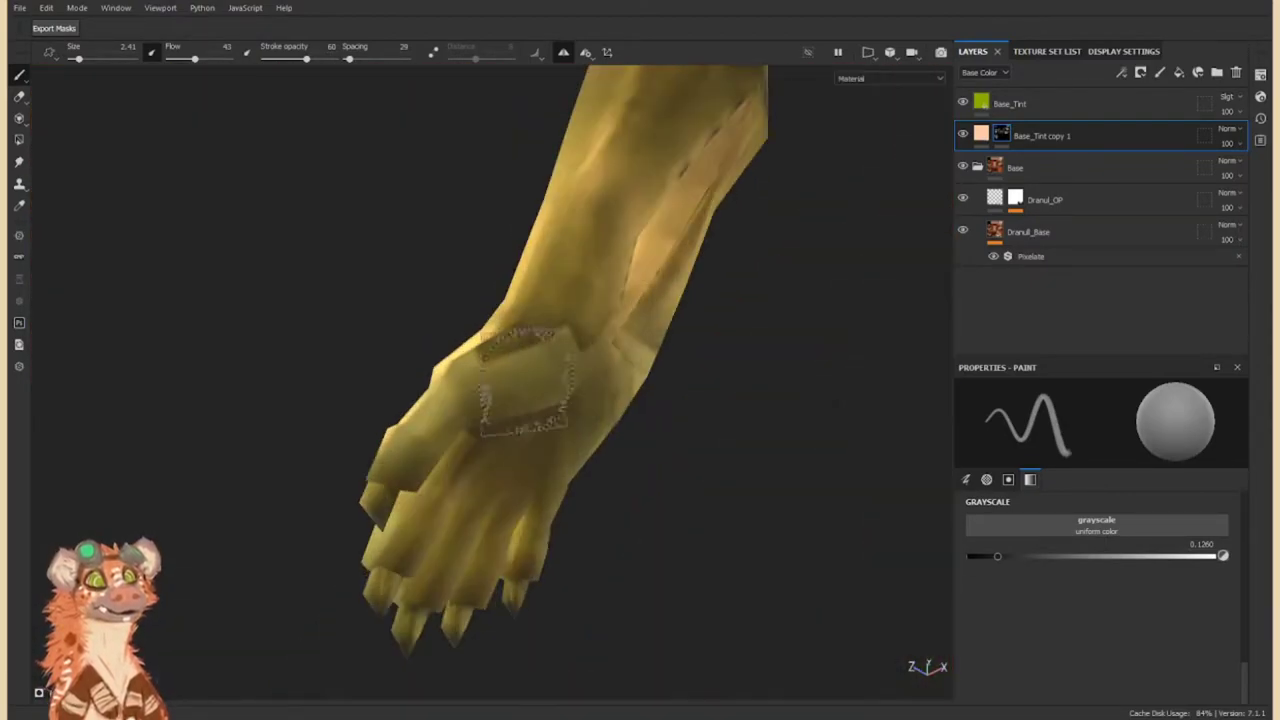
scroll(466, 423, "down", 3)
scroll(543, 380, "up", 5)
scroll(543, 380, "down", 8)
Duplicate the tint layer as Base_Tint copy 2 with Ctrl+D.
left_click(1009, 136)
key("ctrl+d")
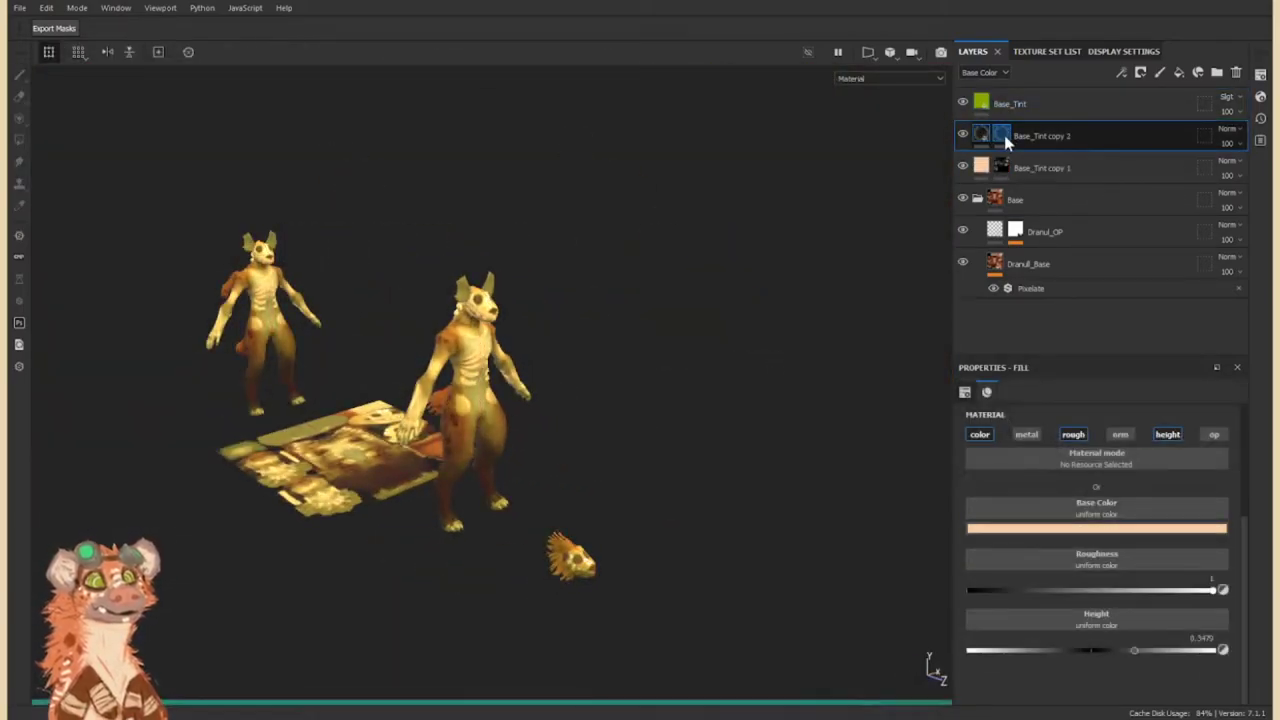
scroll(470, 400, "up", 5)
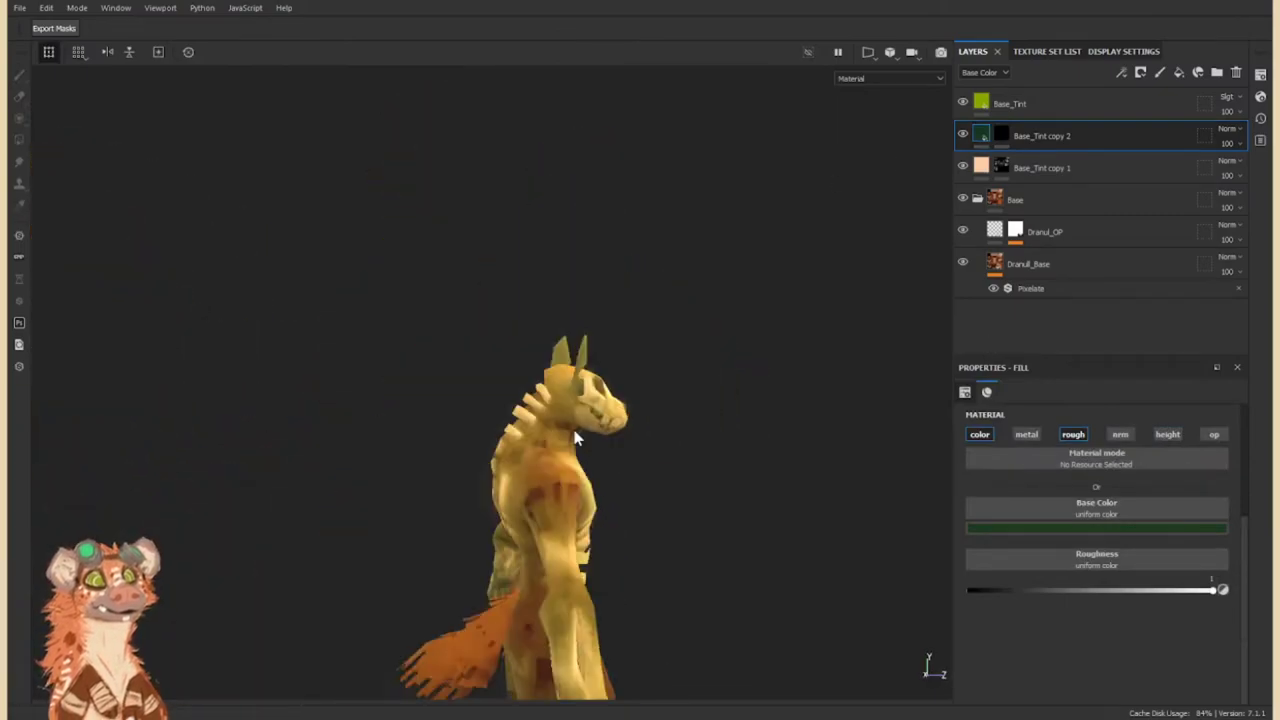
scroll(470, 400, "down", 5)
On Base_Tint copy 1's mask, smudge with a smaller brush to soften shading beside the toes.
left_click(1001, 167)
scroll(418, 493, "up", 6)
scroll(418, 493, "up", 3)
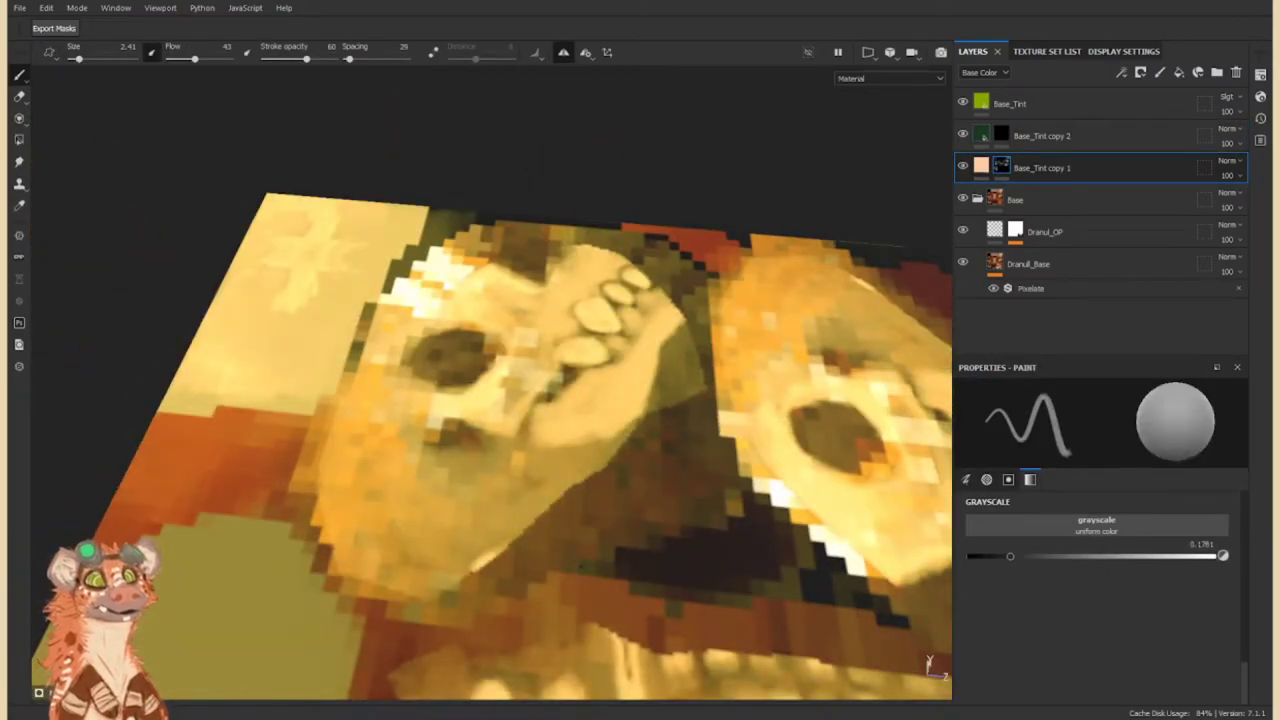
key("5")
right_click_drag(590, 470, 580, 566, "ctrl")
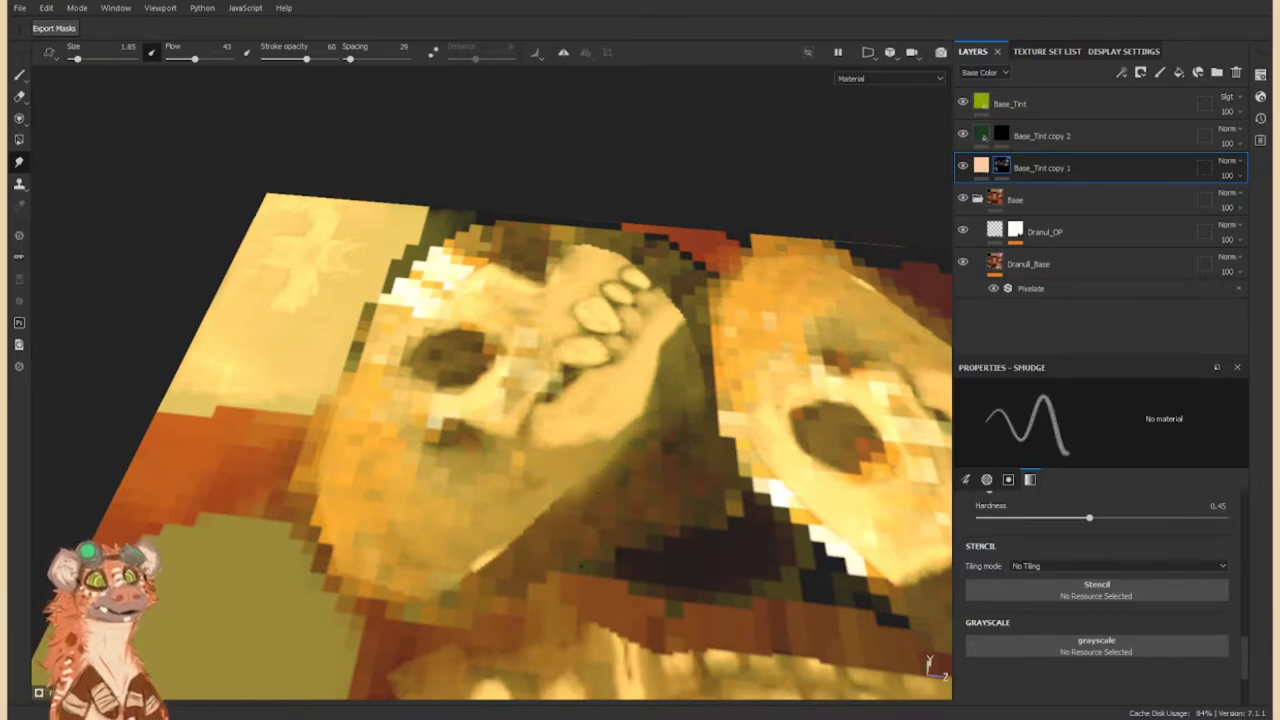
left_click_drag(580, 500, 380, 510, "alt")
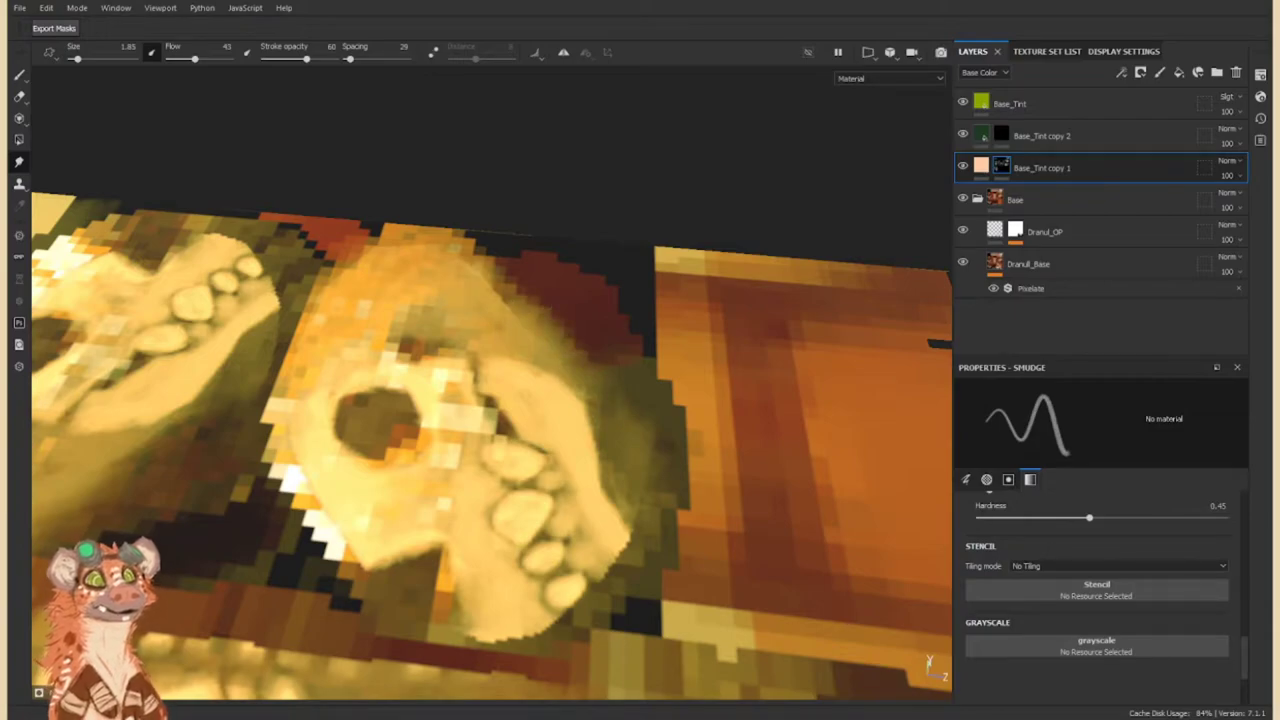
left_click_drag(490, 320, 234, 194, "alt")
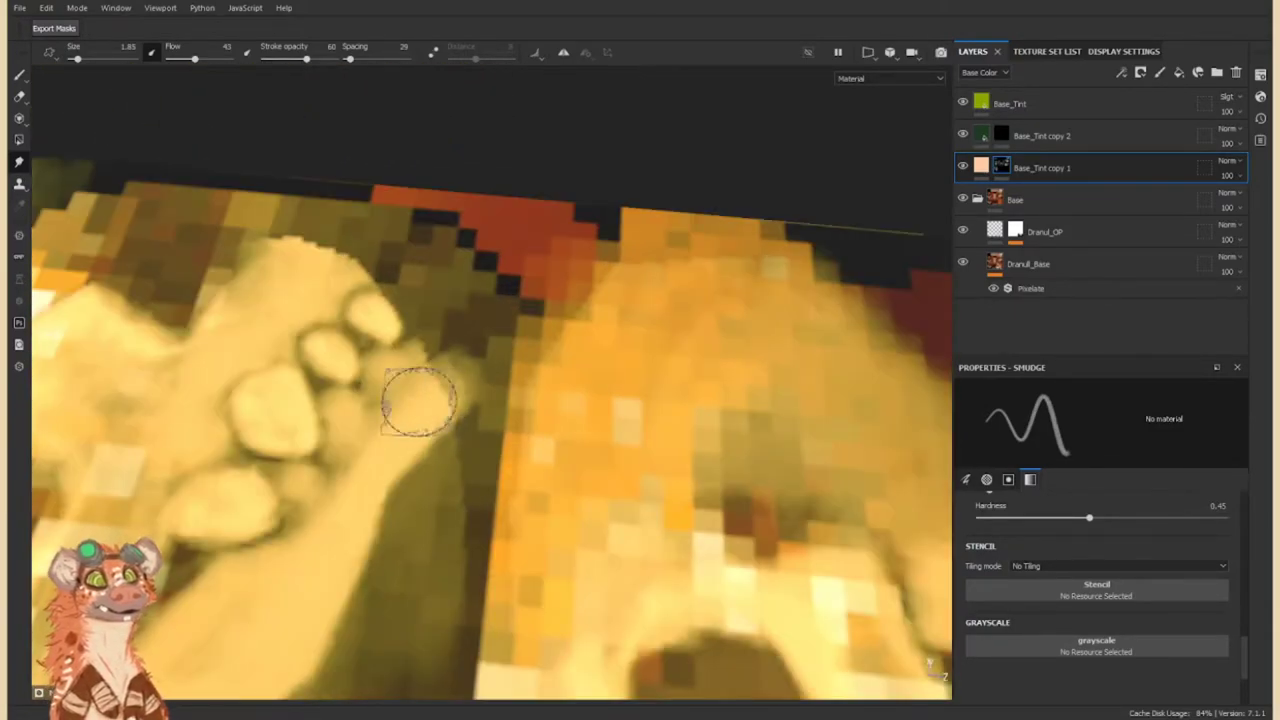
mouse_move(418, 402)
left_mouse_down()
mouse_move(340, 275)
mouse_move(294, 251)
mouse_move(491, 357)
mouse_move(520, 418)
mouse_move(514, 394)
mouse_move(394, 514)
mouse_move(314, 549)
mouse_move(372, 393)
mouse_move(243, 271)
left_mouse_up()
Reframe the character, inspect the pixelated texture sheet, and select the Base_Tint copy 2 layer.
key("f")
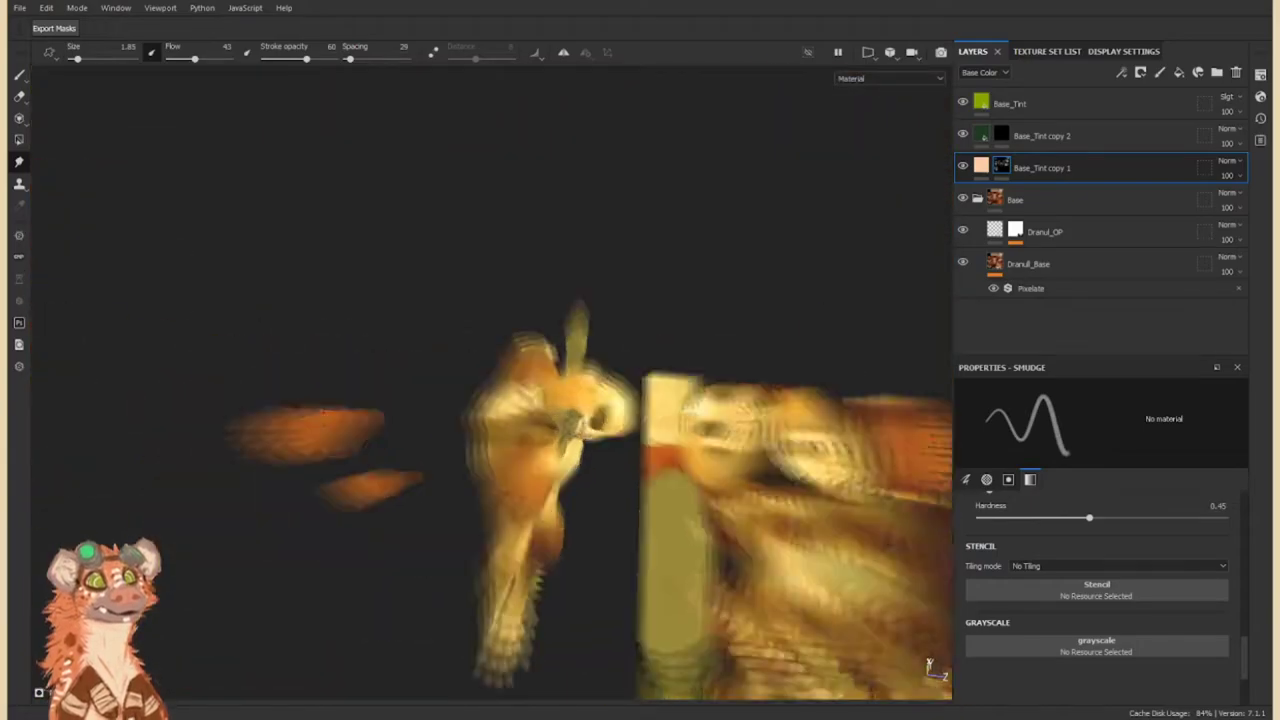
mouse_move(447, 395)
left_mouse_down("alt")
mouse_move(540, 409)
mouse_move(397, 366)
mouse_move(615, 163)
mouse_move(420, 393)
left_mouse_up("alt")
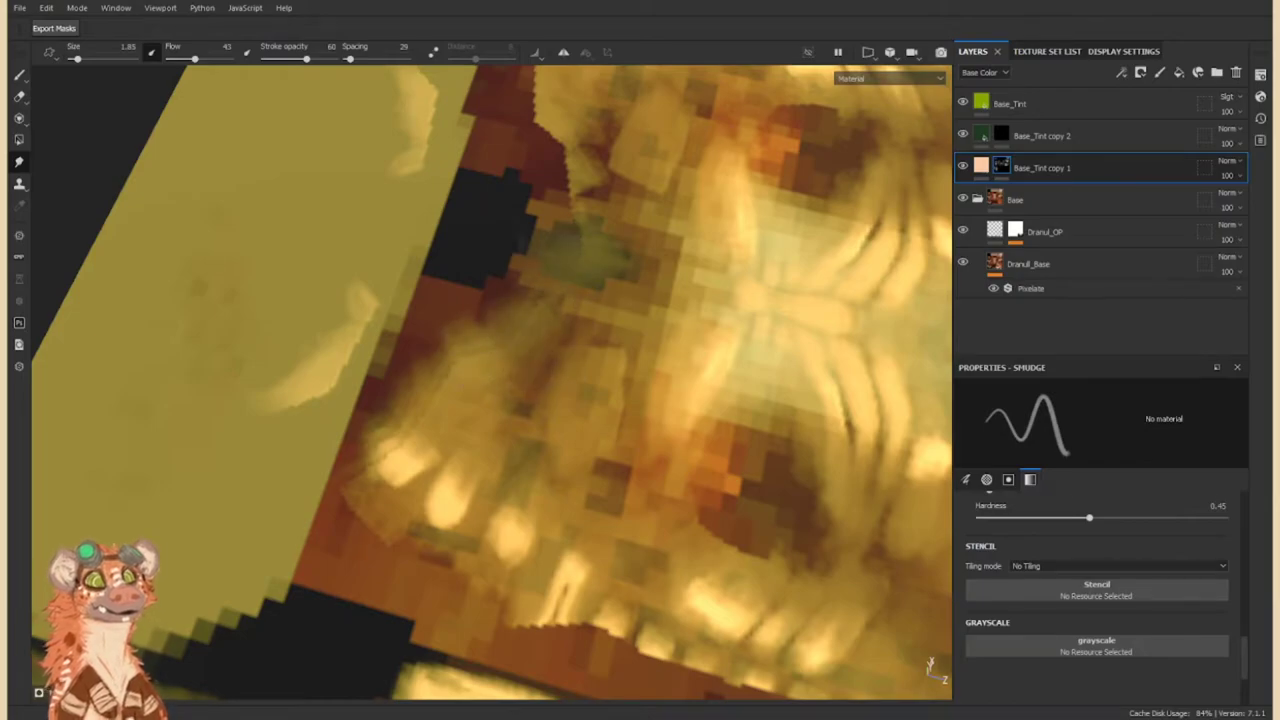
left_click_drag(555, 172, 492, 280, "alt")
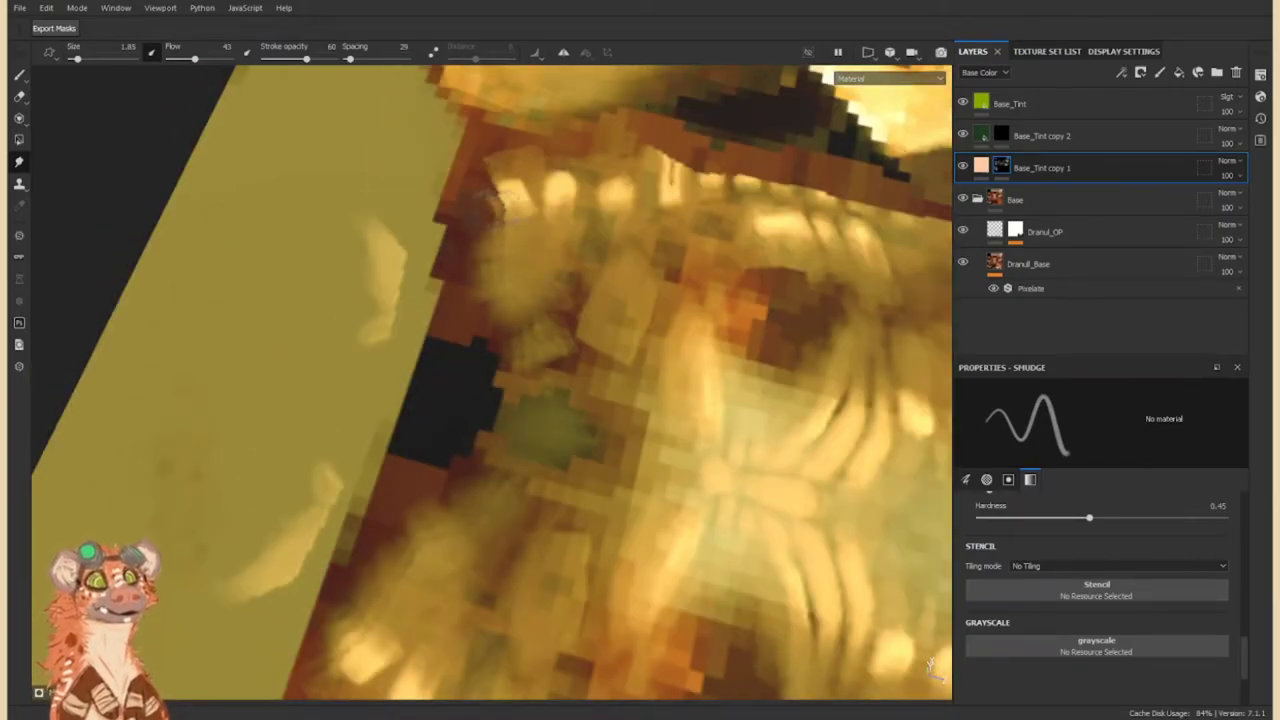
left_click_drag(672, 175, 347, 477, "alt")
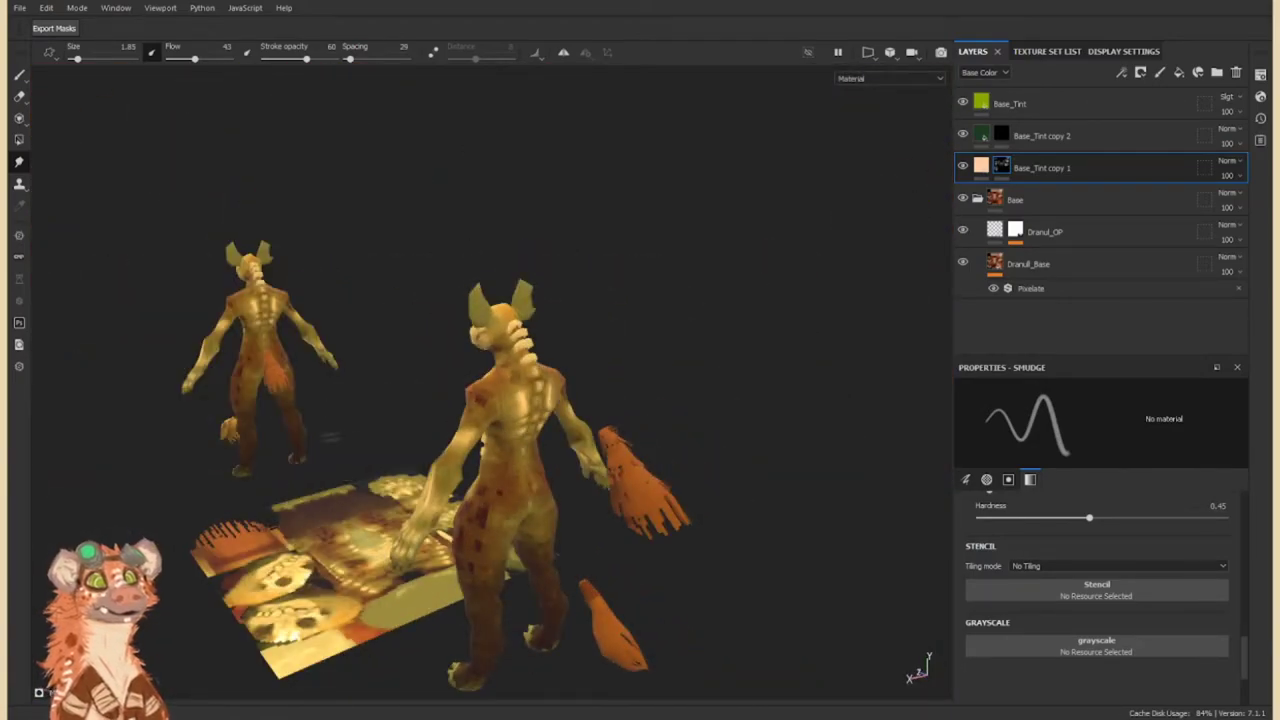
left_click_drag(600, 400, 800, 300, "alt")
left_click(1005, 140)
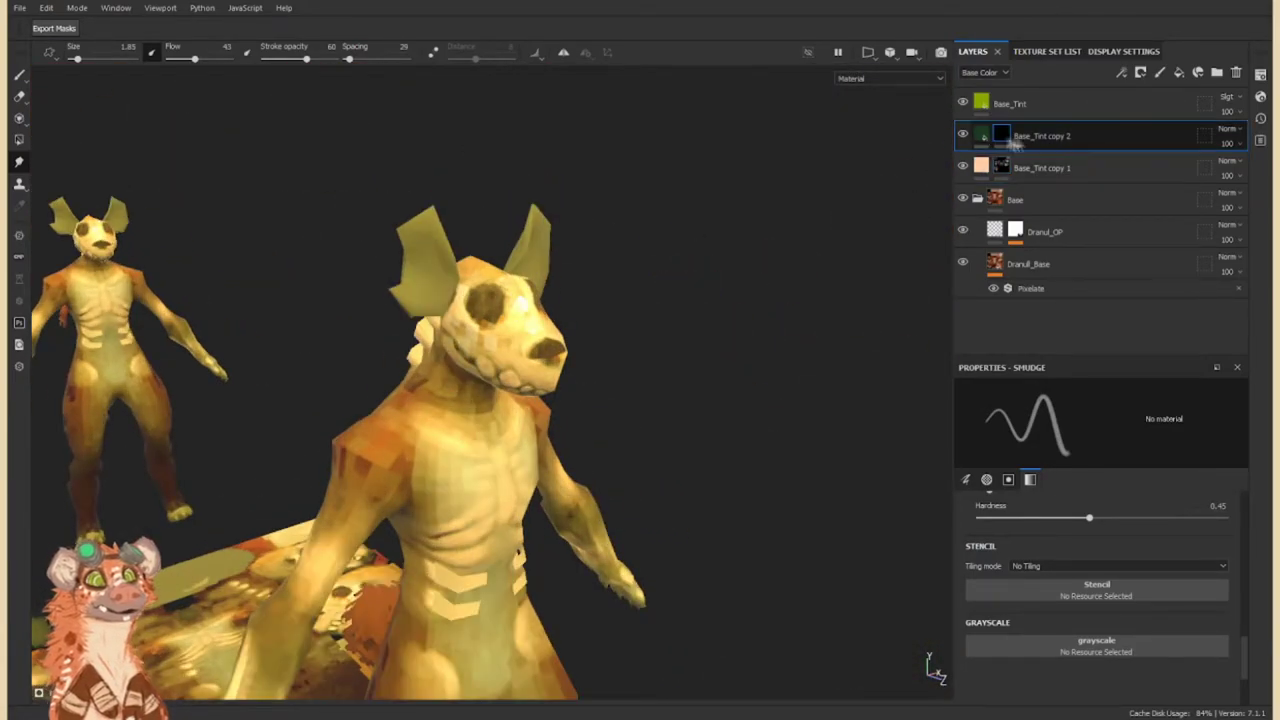
Paint brighter over the dark nostril on Base_Tint copy 1's mask.
left_click(1000, 140)
key("1")
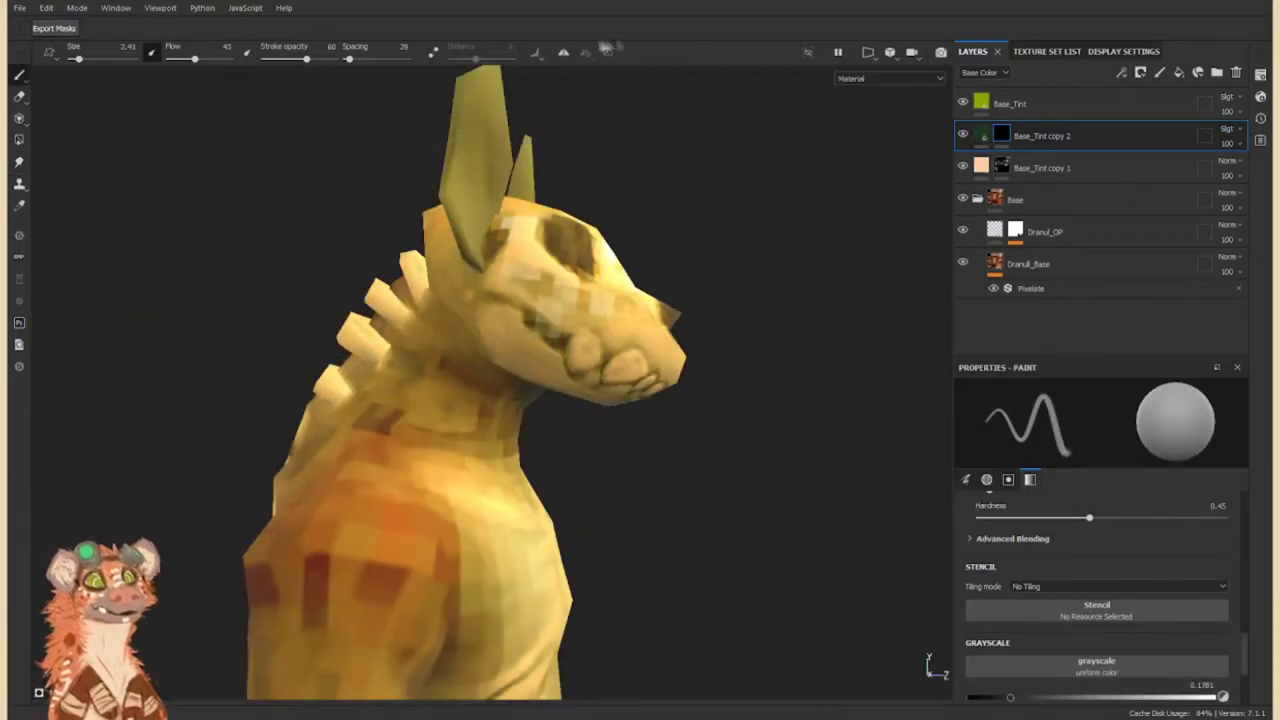
mouse_move(600, 400)
left_mouse_down("alt")
mouse_move(520, 360)
mouse_move(540, 330)
mouse_move(620, 380)
mouse_move(746, 409)
mouse_move(700, 440)
mouse_move(737, 457)
left_mouse_up("alt")
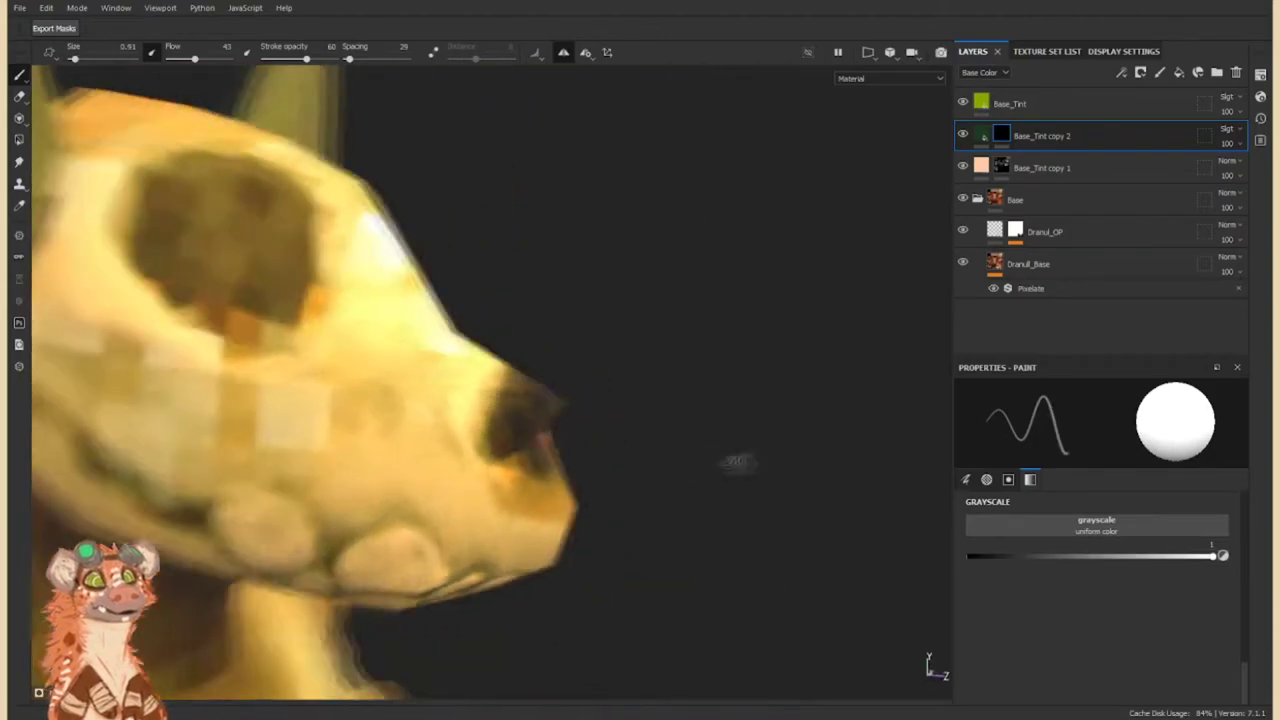
left_click(1040, 168)
scroll(516, 418, "up", 3)
left_click_drag(516, 418, 512, 398)
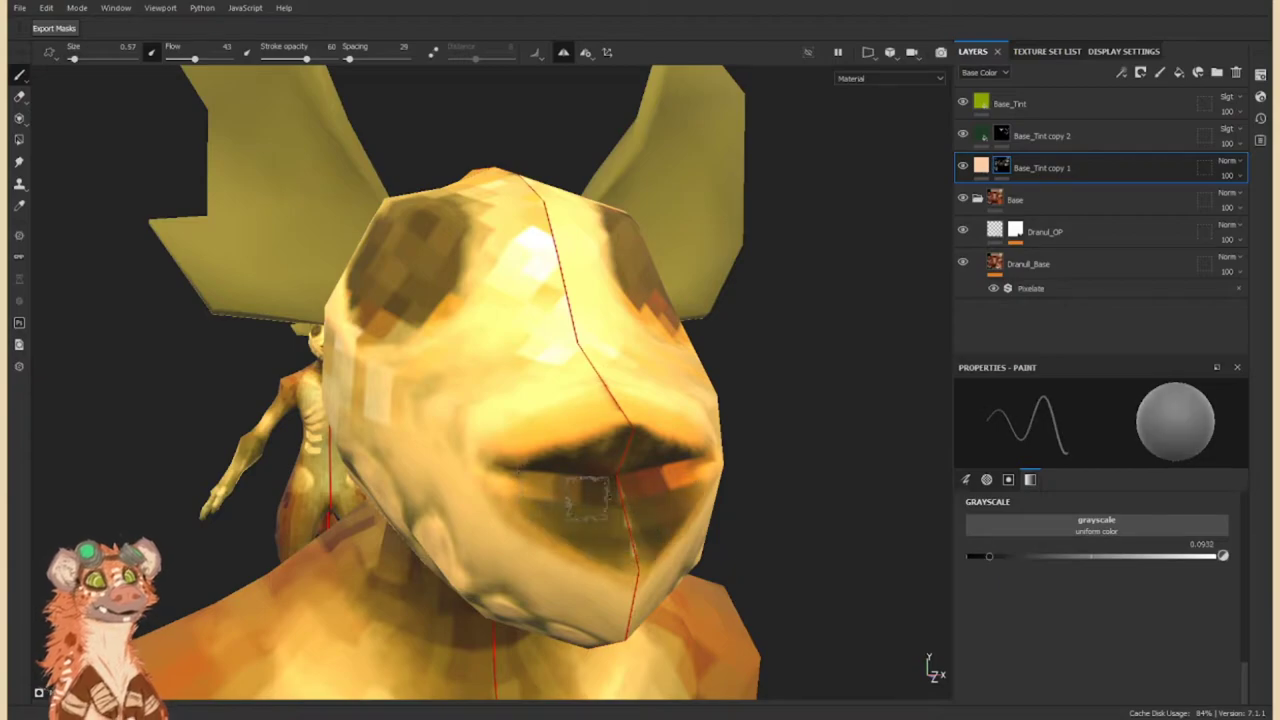
Select Base_Tint copy 2's mask and show the mesh wireframe in Display Settings.
mouse_move(588, 497)
left_mouse_down("alt")
mouse_move(560, 450)
mouse_move(590, 430)
left_mouse_up("alt")
left_click(1040, 136)
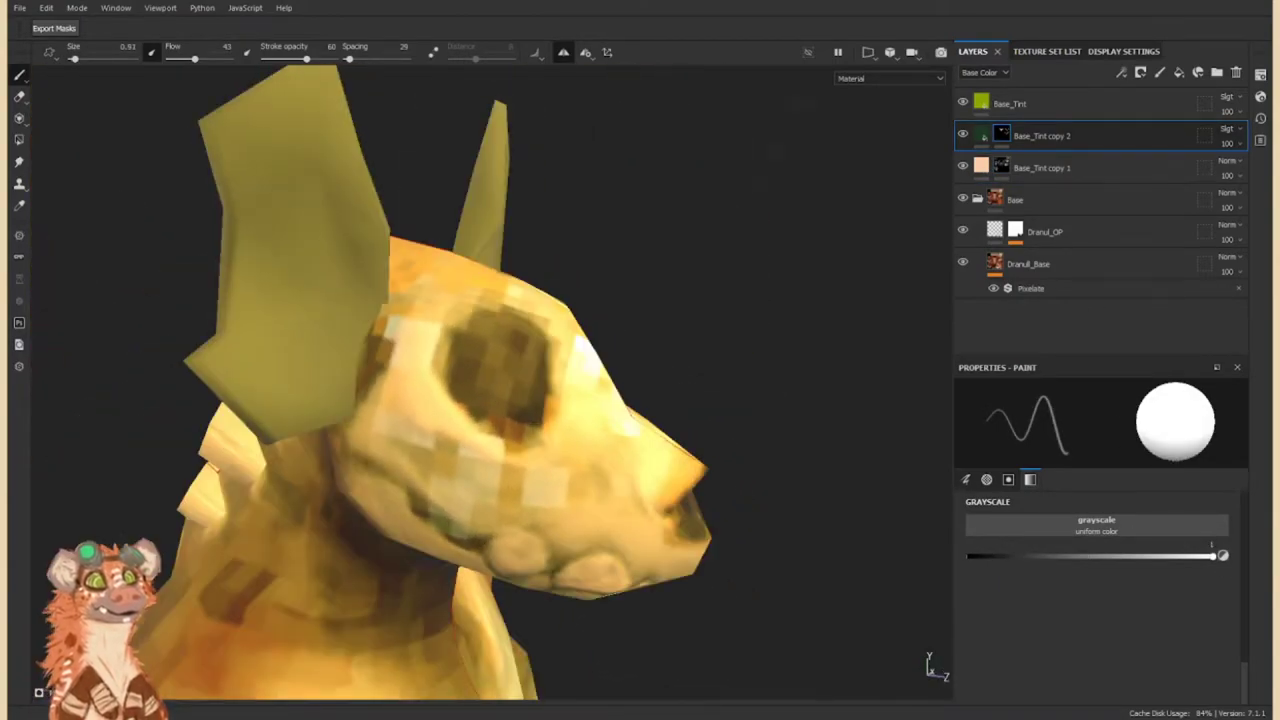
left_click(1123, 51)
left_click(987, 277)
left_click(972, 51)
left_click_drag(600, 400, 560, 360, "alt")
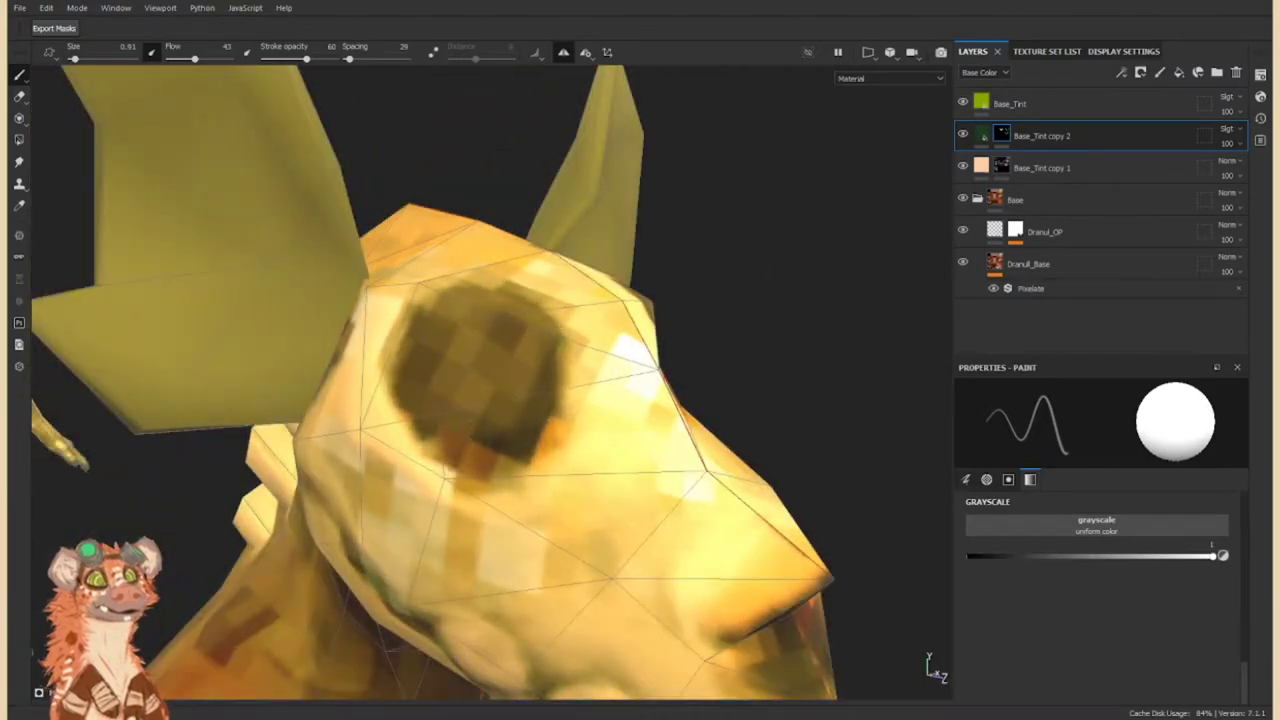
left_click_drag(615, 405, 360, 440, "alt")
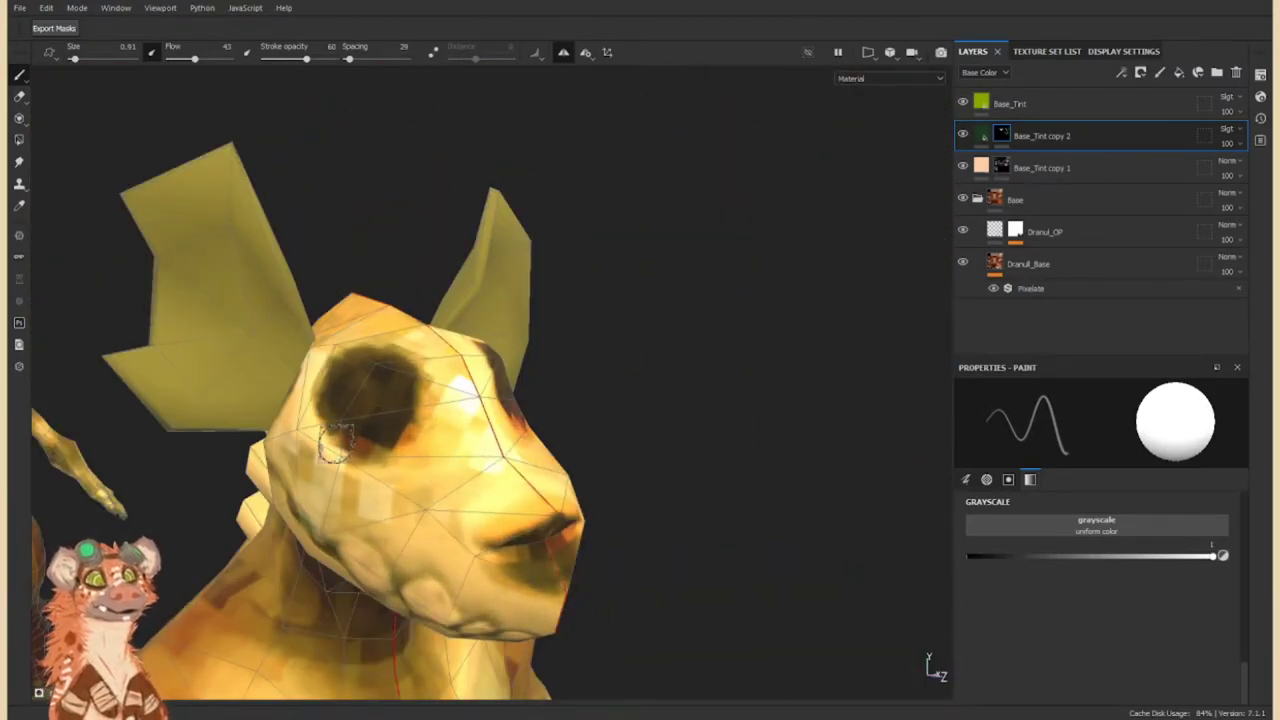
Lighten the dark eye patch on Base_Tint copy 1's mask.
left_click(1042, 167)
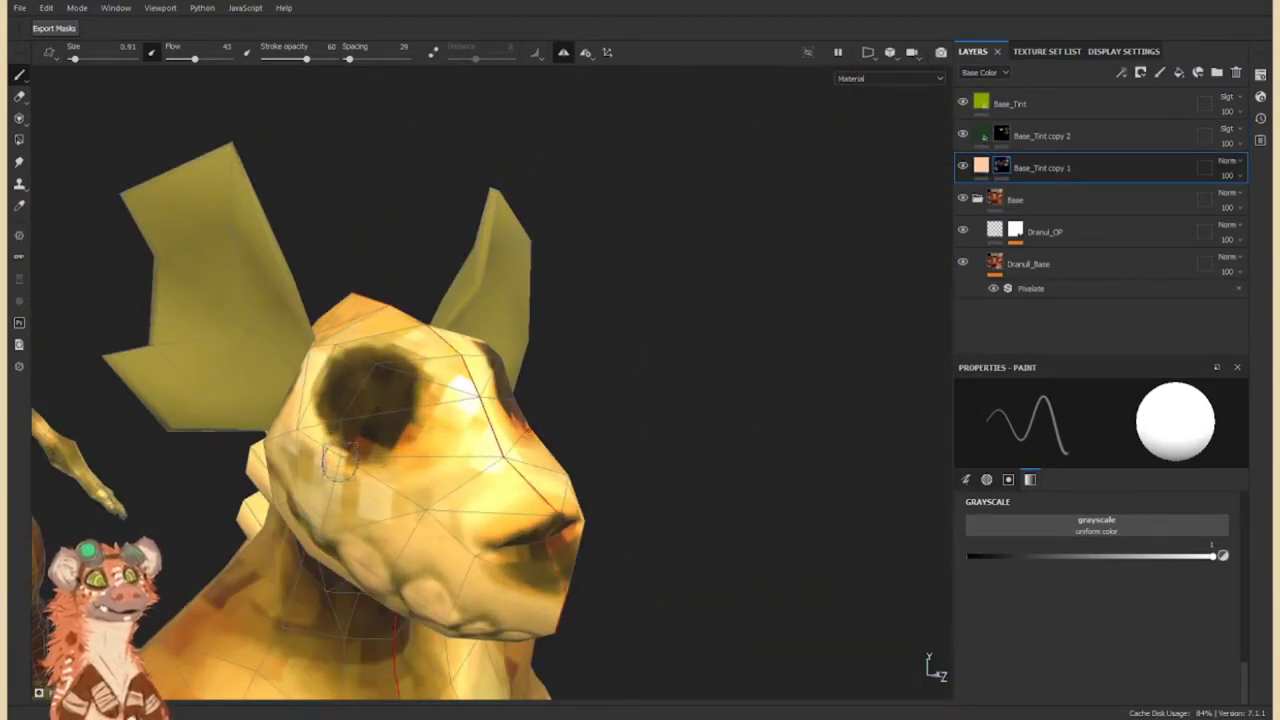
left_click_drag(336, 442, 430, 340, "alt")
left_click_drag(360, 400, 470, 370)
mouse_move(560, 400)
left_mouse_down("alt")
mouse_move(586, 371)
mouse_move(540, 380)
left_mouse_up("alt")
Select Base_Tint copy 2's mask and swap the paint value to black, then back to white.
left_click(1042, 135)
left_click_drag(353, 311, 535, 353, "alt")
key("x")
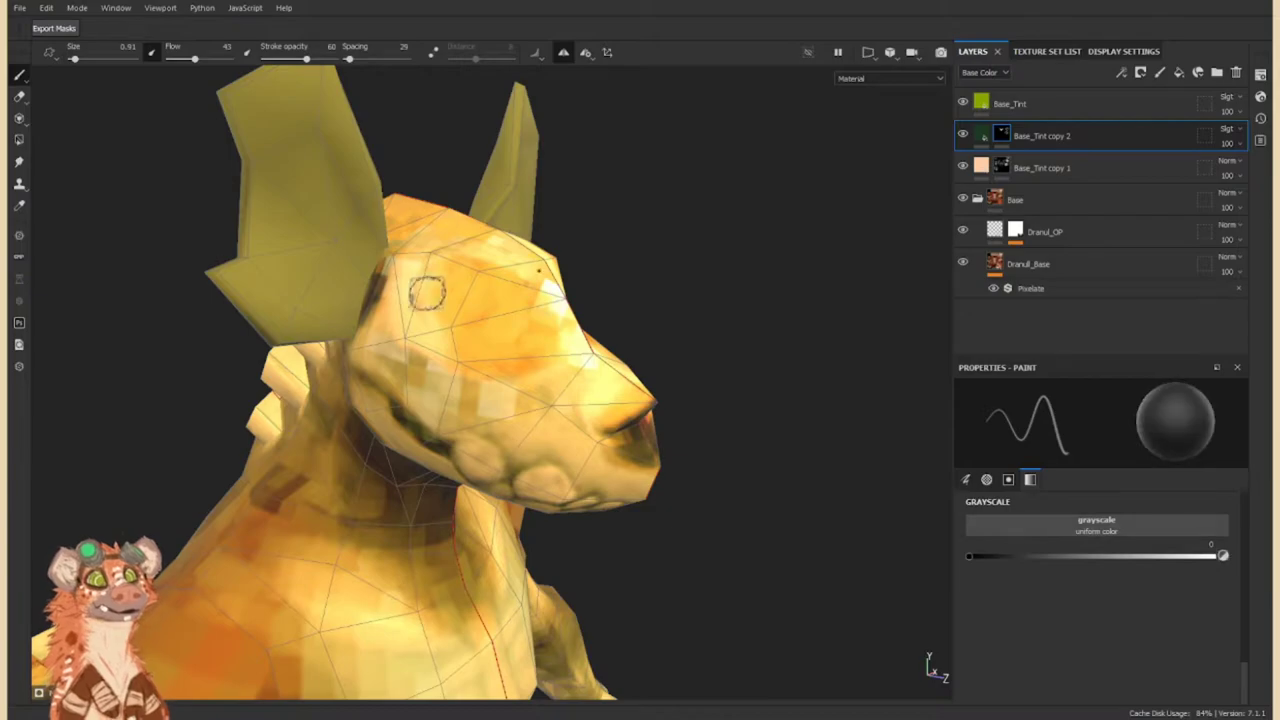
scroll(452, 268, "up", 3)
mouse_move(429, 380)
left_mouse_down("alt")
mouse_move(481, 471)
mouse_move(560, 345)
left_mouse_up("alt")
key("x")
Turn on mirrored painting with L and orbit around to the head and ears.
scroll(568, 341, "up", 3)
key("l")
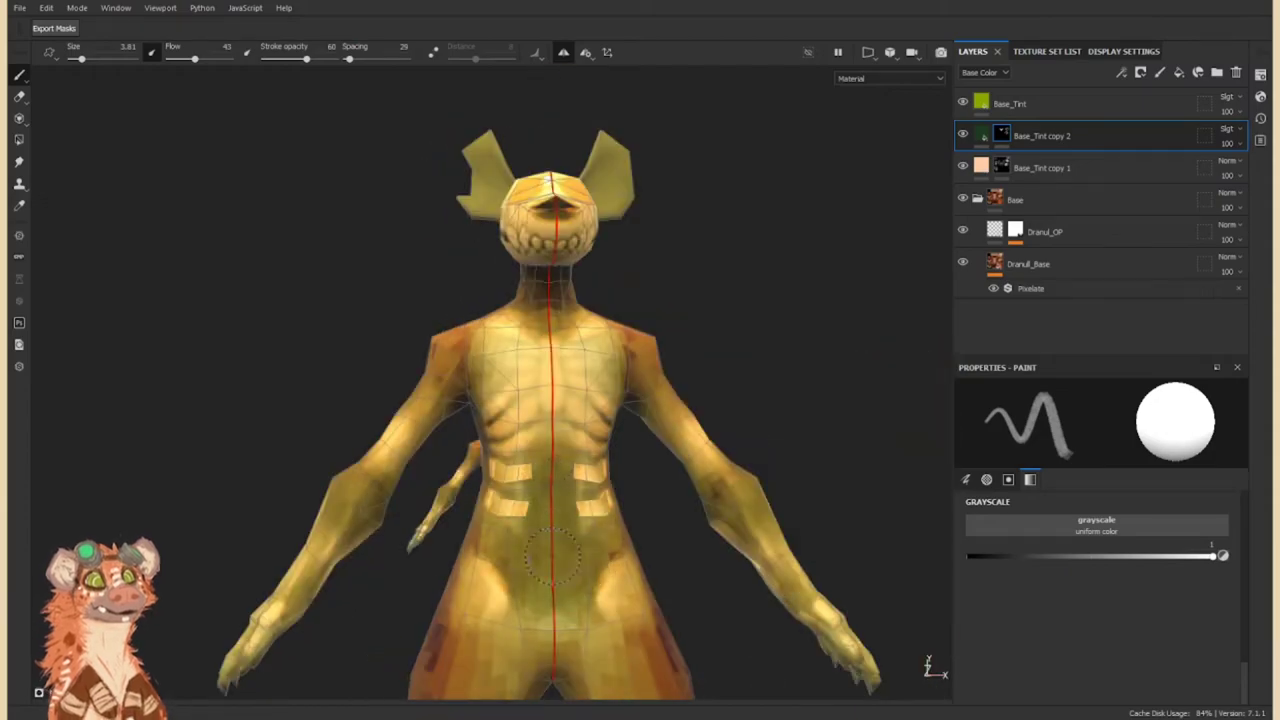
mouse_move(512, 400)
left_mouse_down("alt")
mouse_move(365, 425)
mouse_move(505, 400)
left_mouse_up("alt")
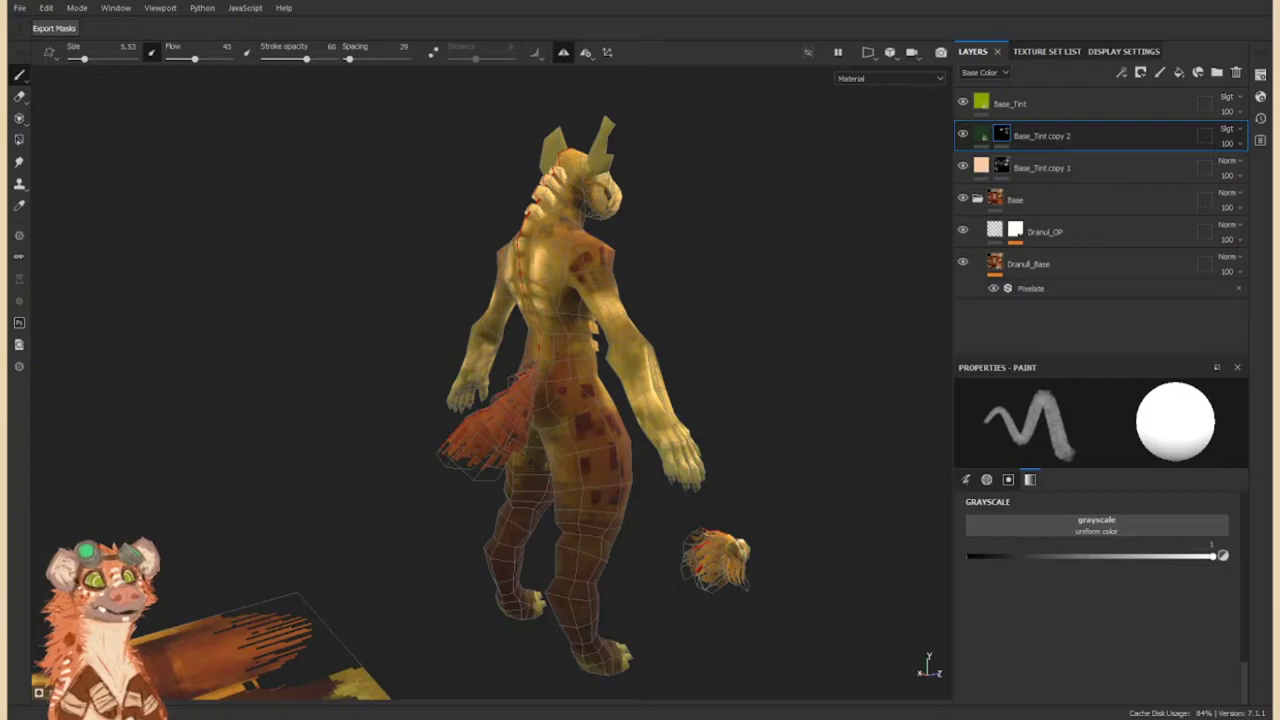
left_click_drag(595, 432, 405, 300, "alt")
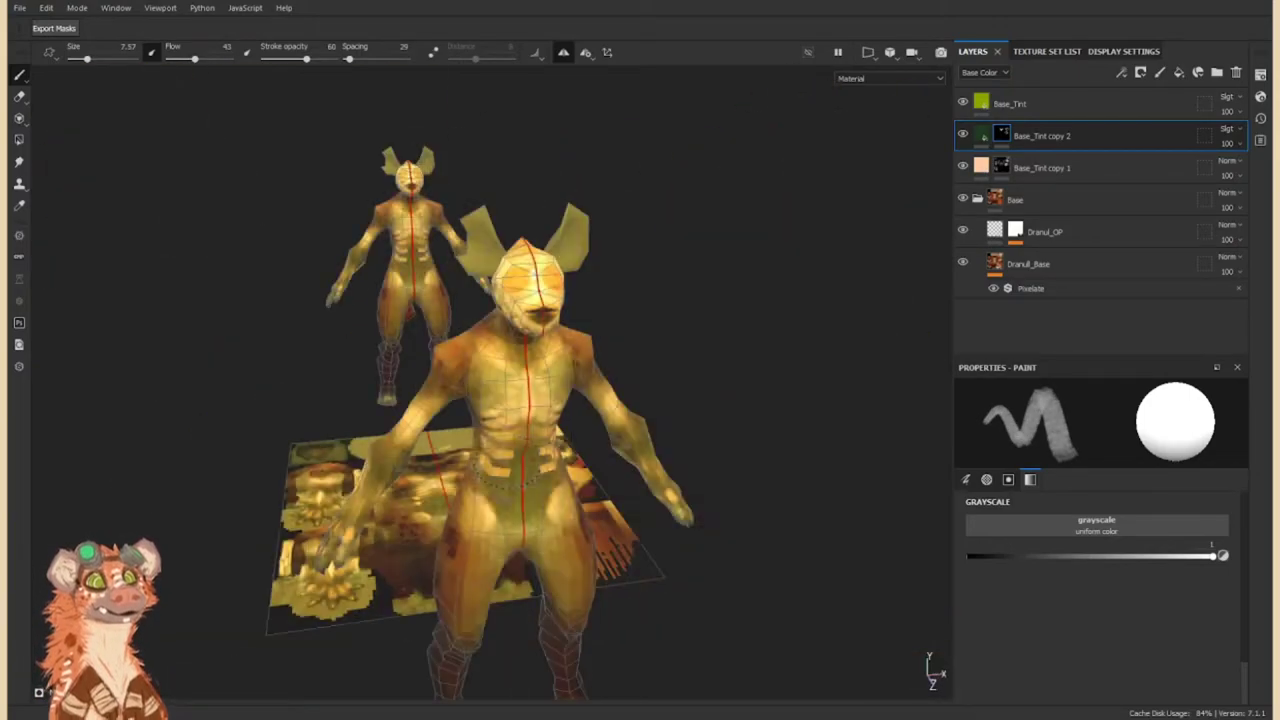
mouse_move(405, 300)
left_mouse_down("alt")
mouse_move(470, 330)
mouse_move(385, 445)
left_mouse_up("alt")
Look over the head, chest and hand, then raise the paint grayscale value.
scroll(500, 400, "up", 5)
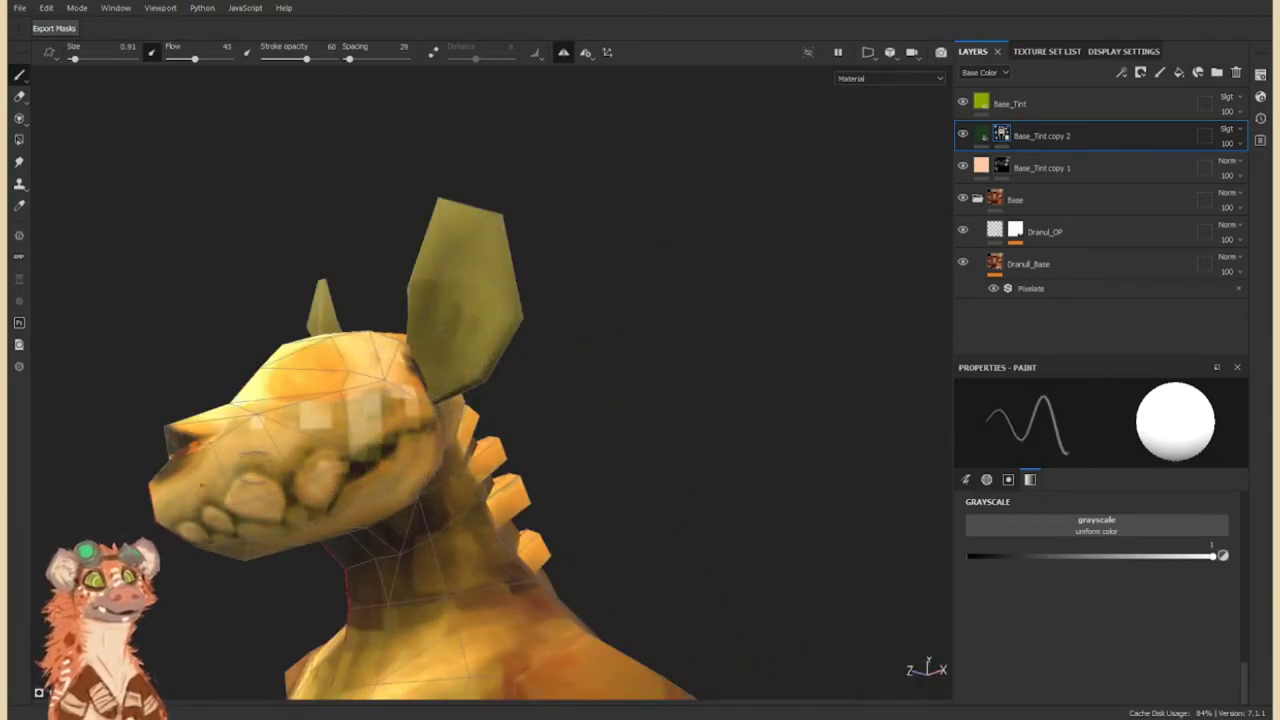
left_click_drag(240, 483, 513, 502, "alt")
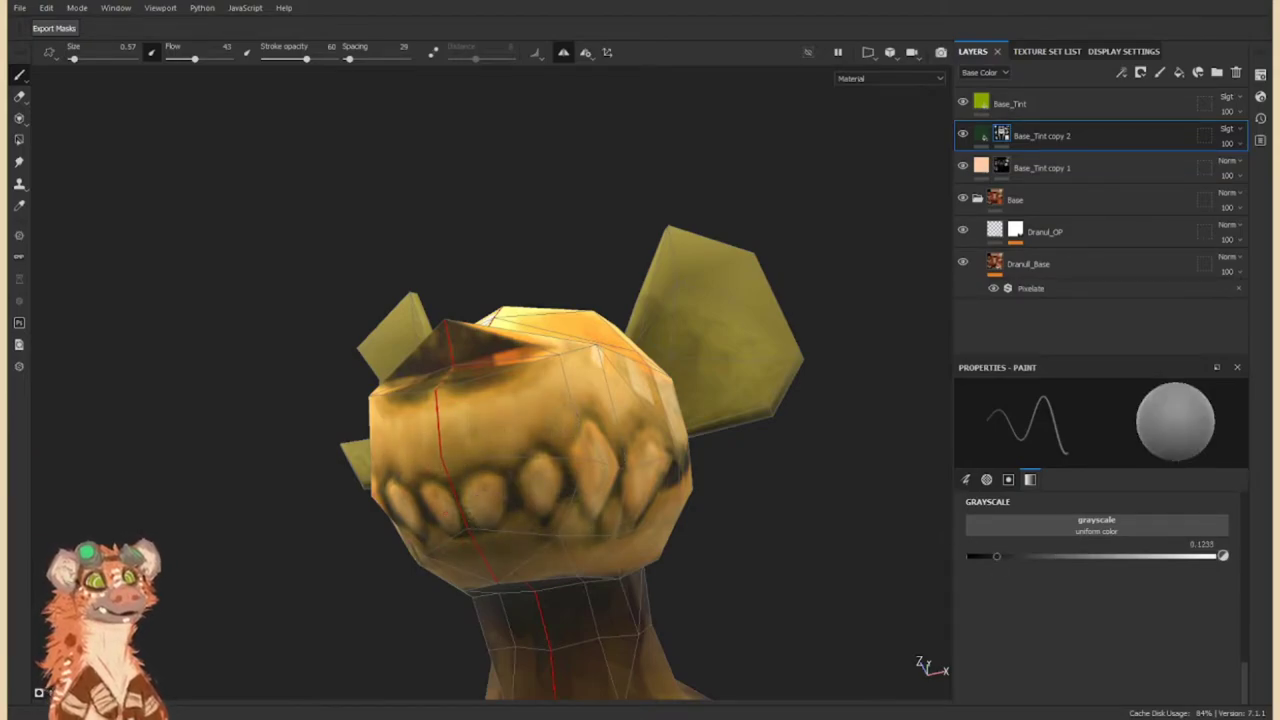
left_click_drag(483, 508, 611, 484, "alt")
mouse_move(673, 424)
left_mouse_down("alt")
mouse_move(528, 449)
mouse_move(706, 488)
left_mouse_up("alt")
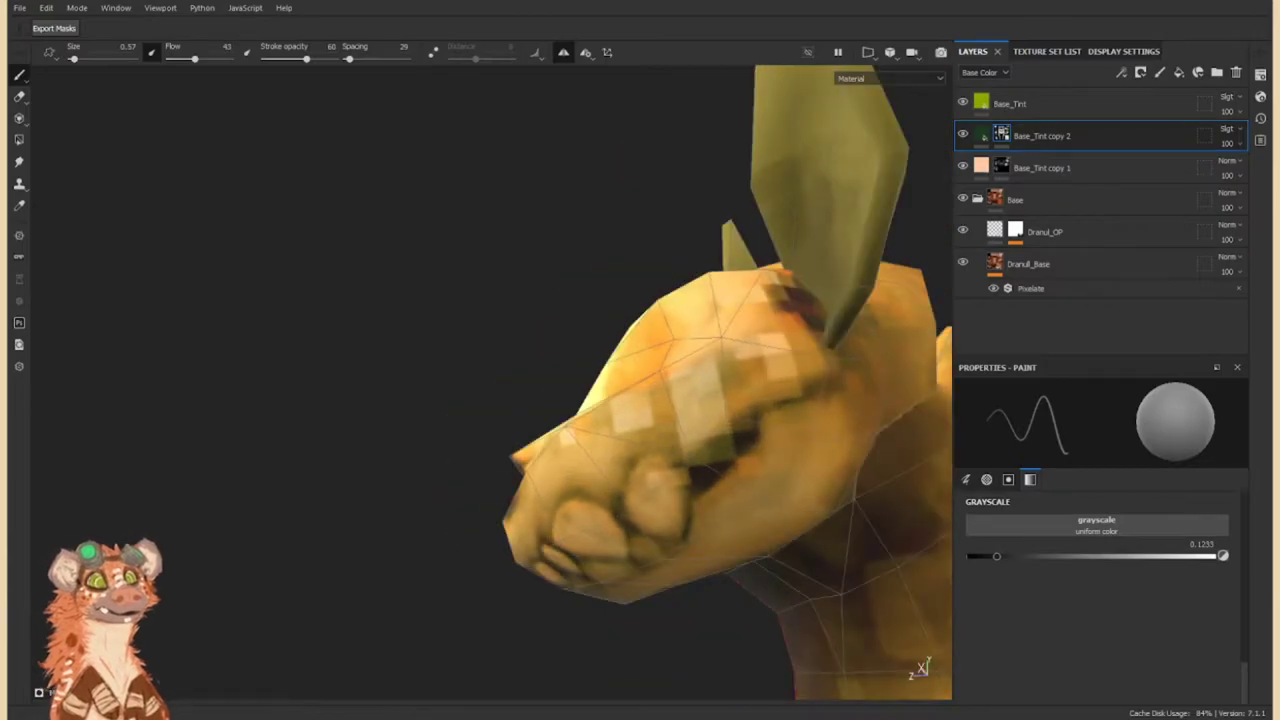
left_click_drag(812, 420, 600, 420, "alt")
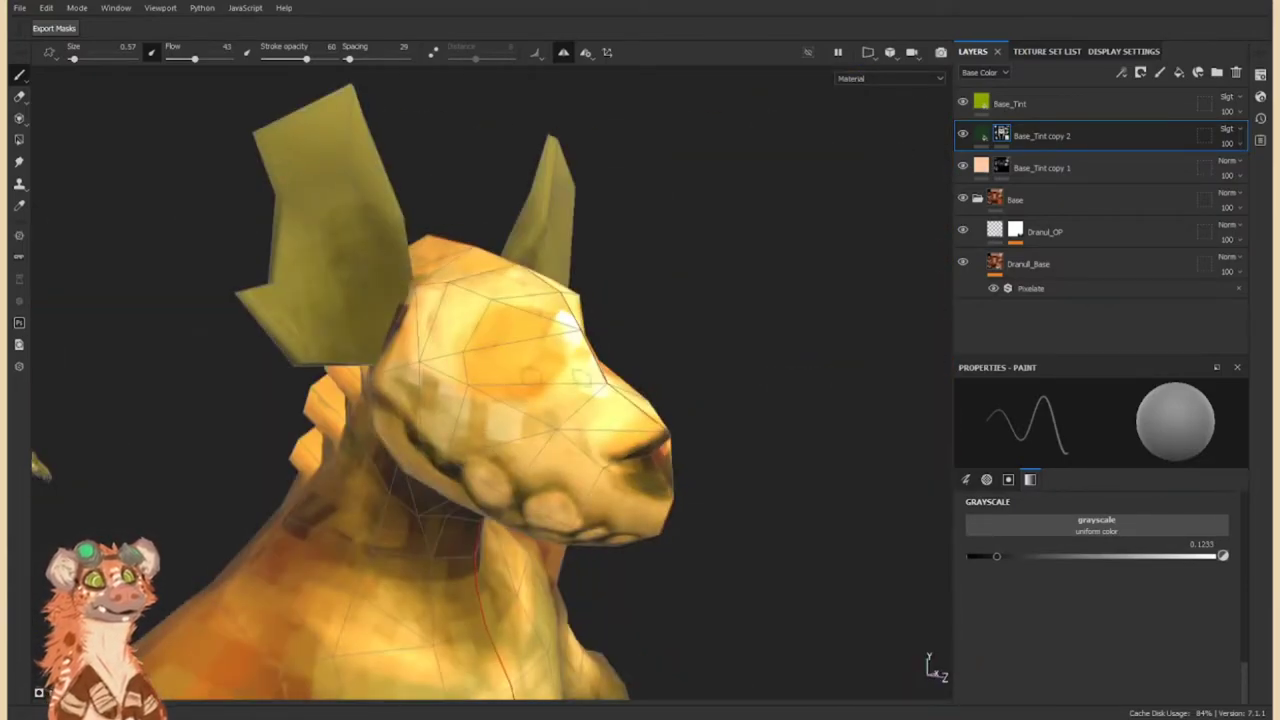
scroll(600, 420, "down", 5)
scroll(468, 385, "up", 5)
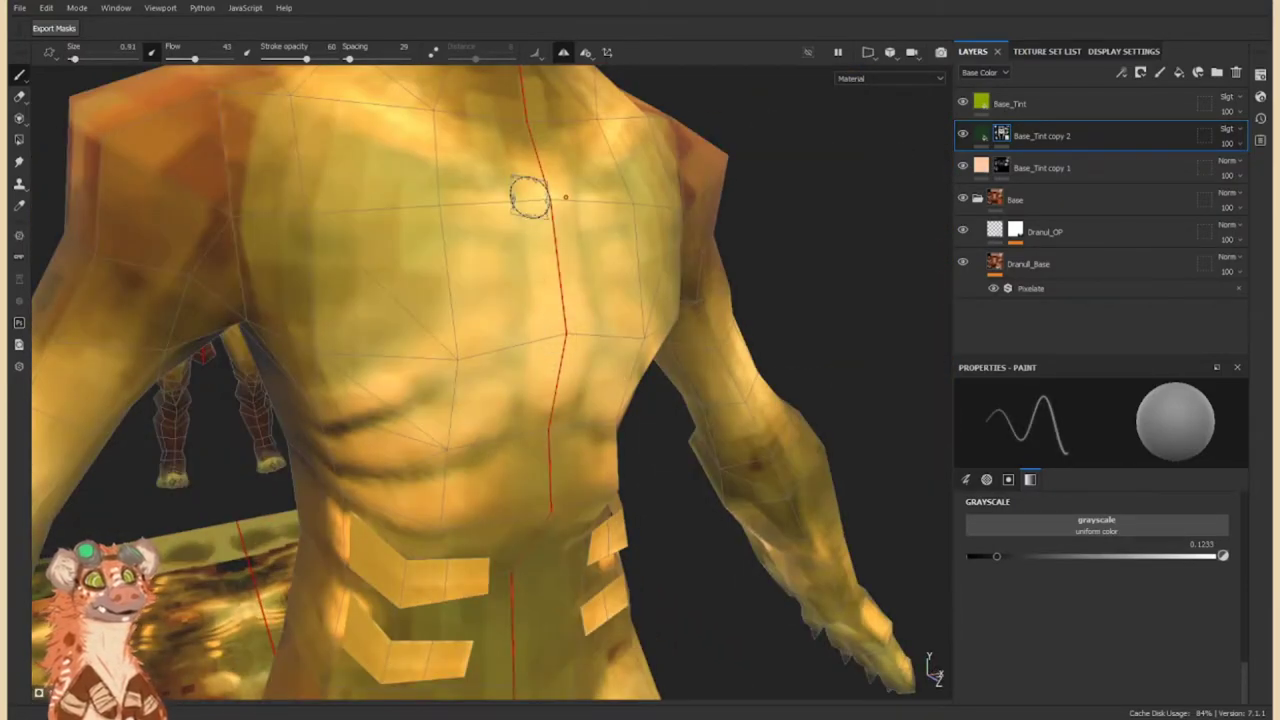
scroll(410, 580, "down", 5)
mouse_move(410, 580)
left_mouse_down("alt")
mouse_move(625, 435)
mouse_move(540, 400)
left_mouse_up("alt")
scroll(625, 435, "up", 5)
scroll(625, 435, "down", 5)
right_click_drag(540, 400, 590, 400, "ctrl")
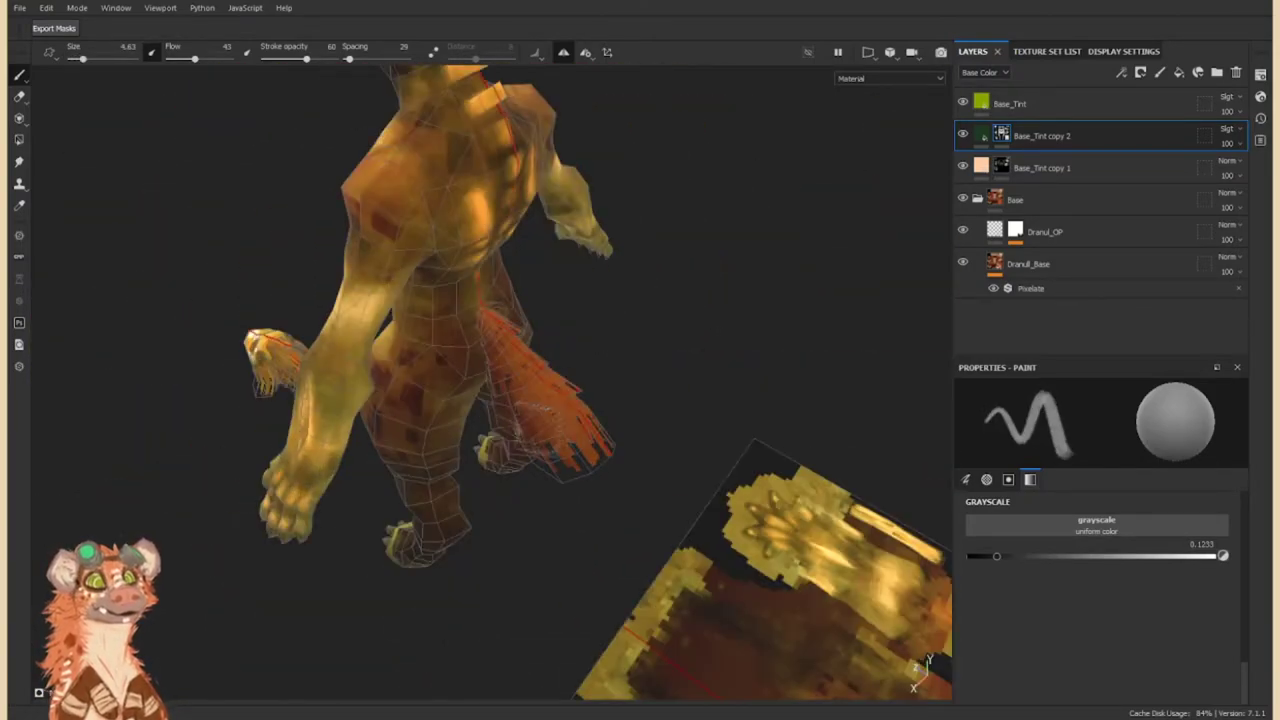
left_click_drag(590, 400, 560, 380, "alt")
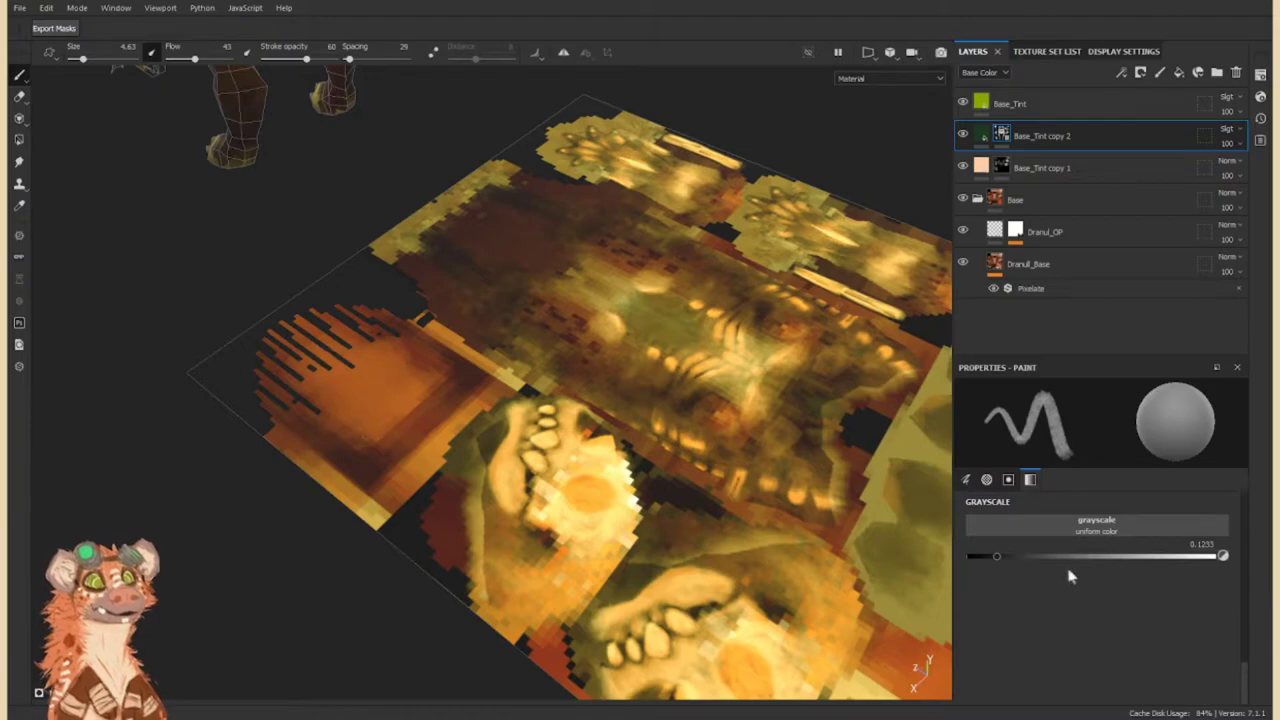
left_click(597, 462)
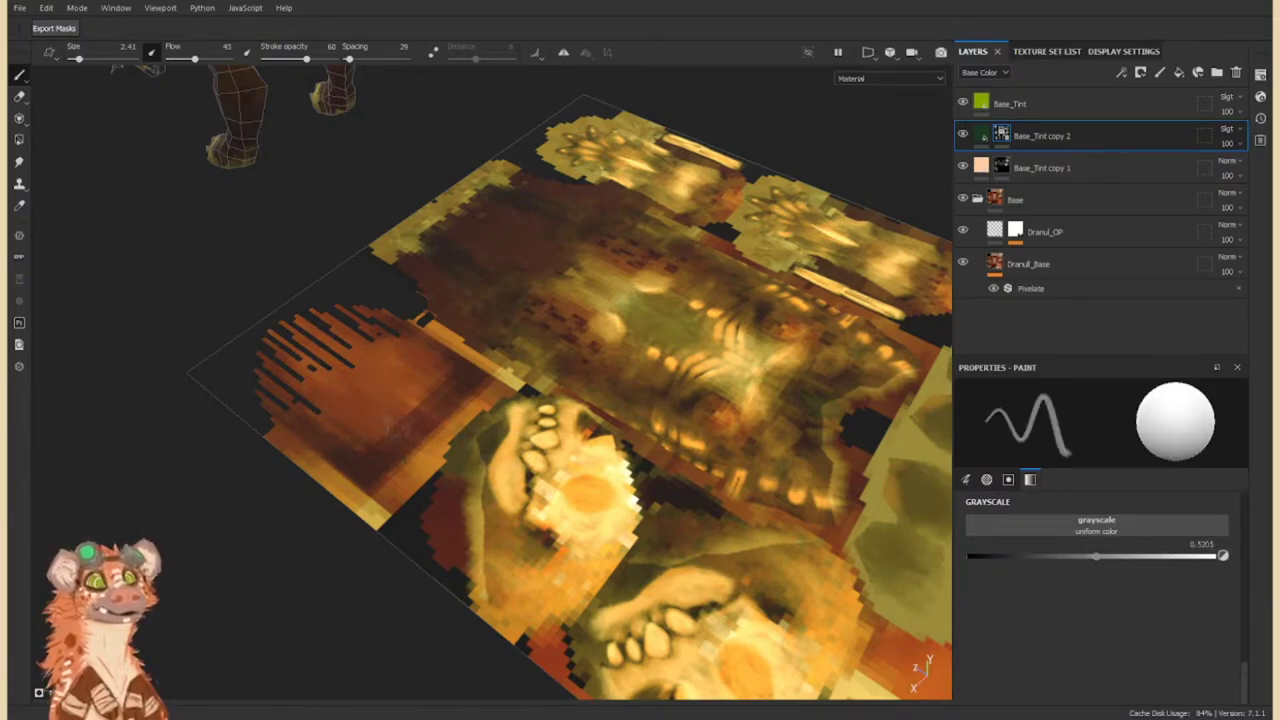
Shade the torso, moving the grayscale from about 0.18 up to full white.
left_click_drag(355, 420, 578, 505, "alt")
scroll(578, 505, "up", 5)
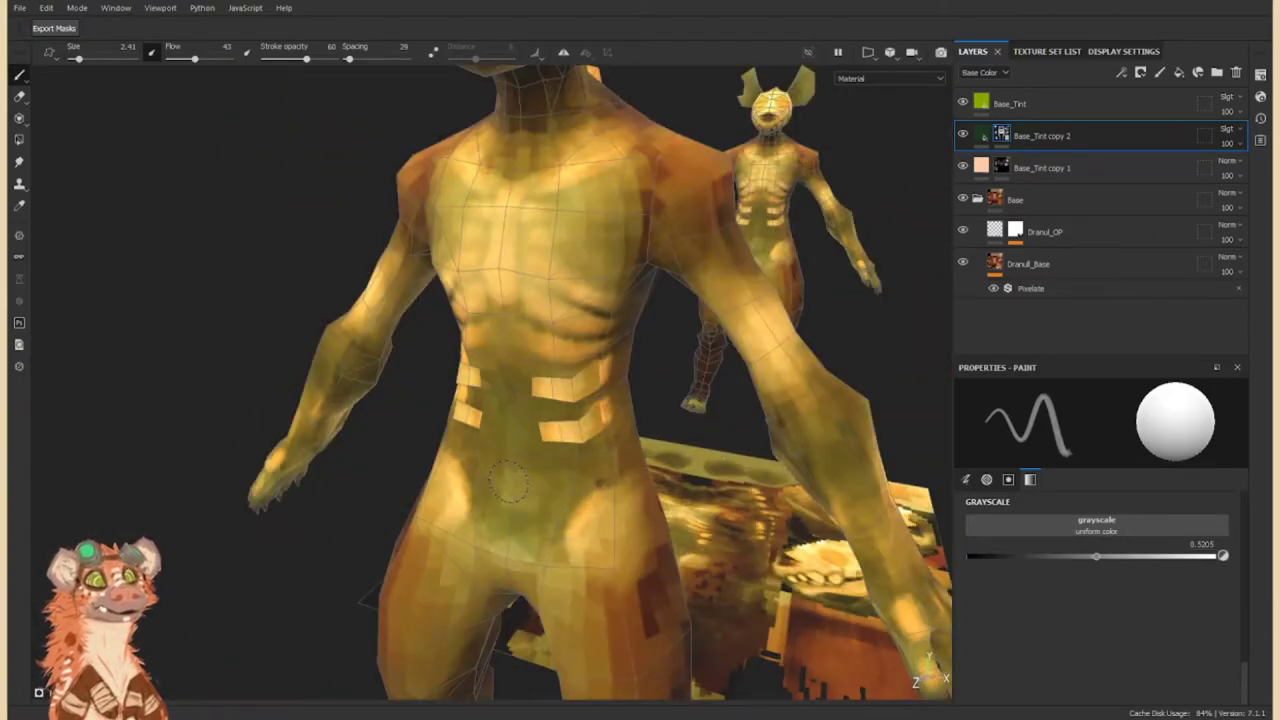
scroll(508, 483, "down", 3)
left_click_drag(508, 483, 560, 480, "alt")
scroll(560, 480, "up", 3)
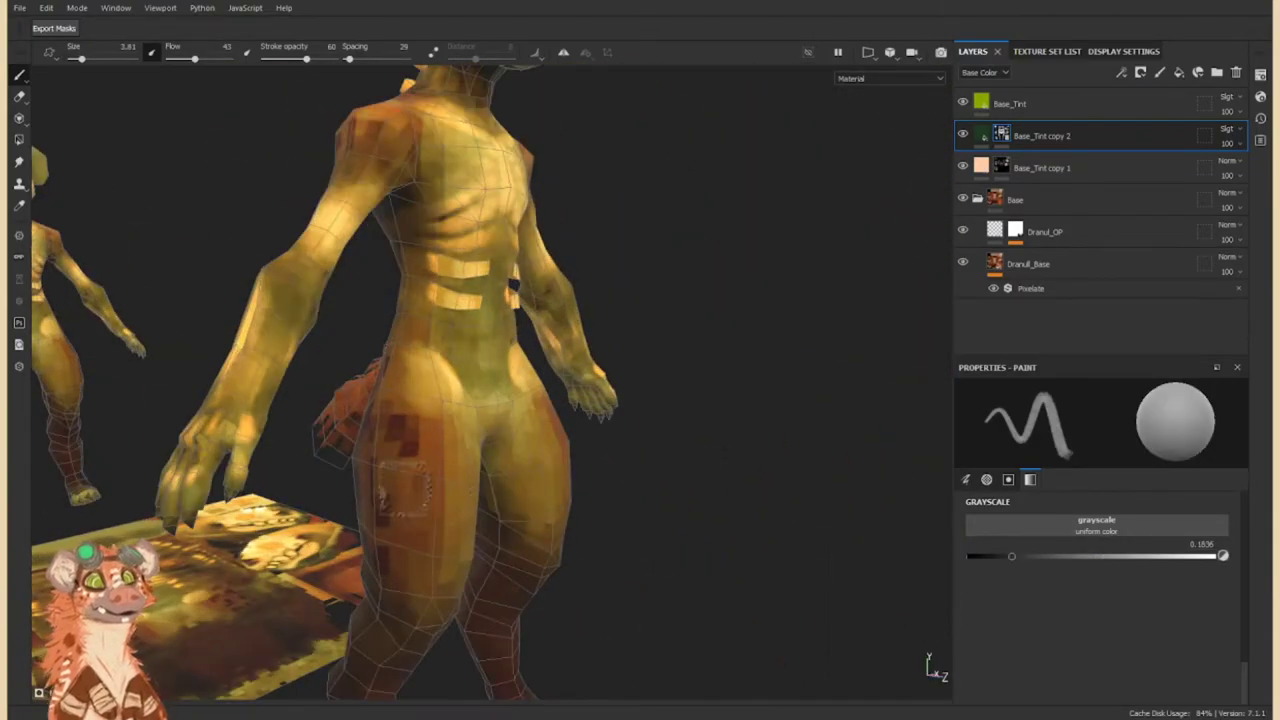
left_click_drag(1175, 561, 1222, 556)
scroll(480, 400, "down", 3)
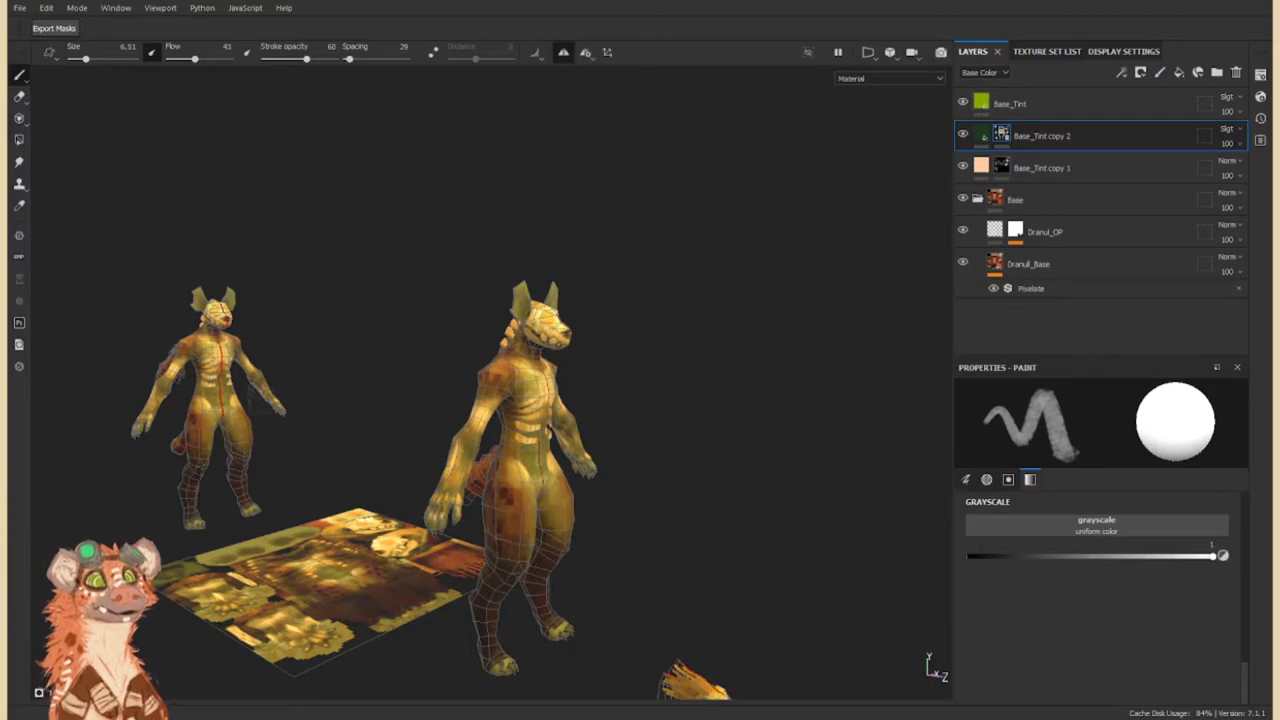
scroll(500, 400, "up", 5)
Shade the legs and lower torso with grayscale values of about 0.74 and 0.24.
mouse_move(415, 480)
left_mouse_down("alt")
mouse_move(712, 342)
mouse_move(666, 463)
mouse_move(700, 420)
mouse_move(504, 534)
left_mouse_up("alt")
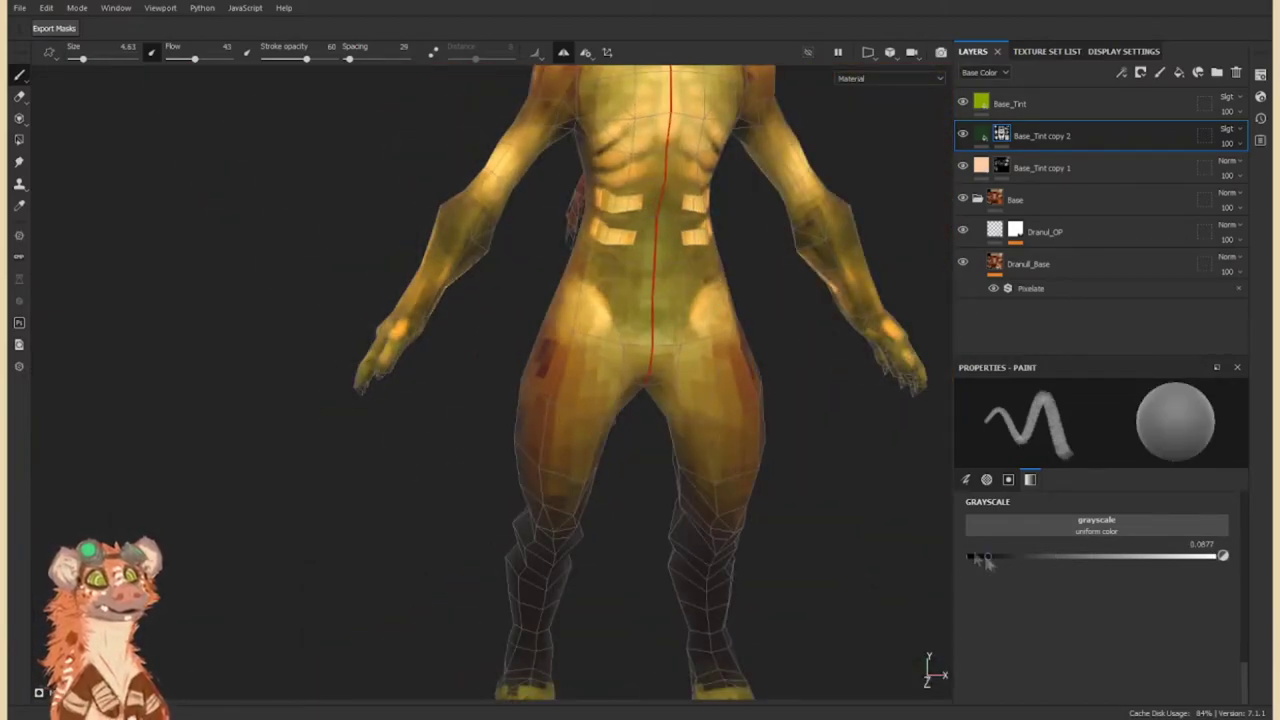
mouse_move(731, 380)
left_mouse_down("alt")
mouse_move(531, 529)
mouse_move(510, 375)
left_mouse_up("alt")
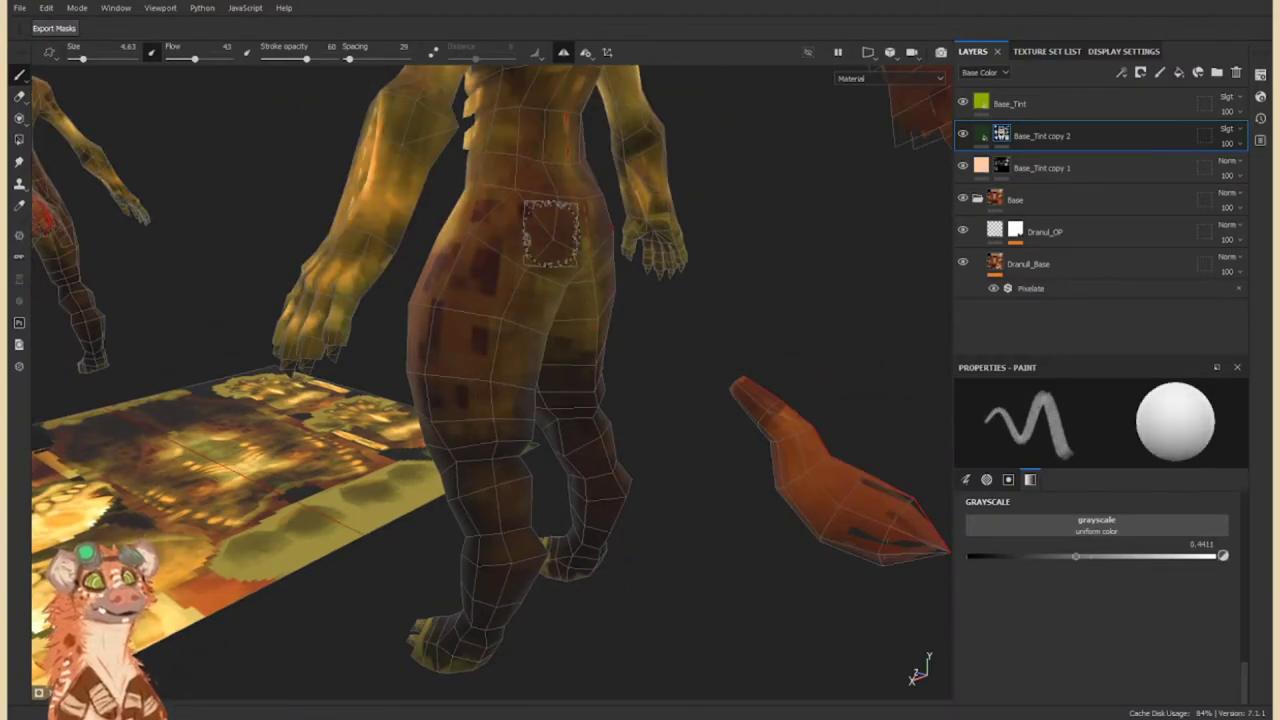
left_click_drag(528, 368, 560, 300, "alt")
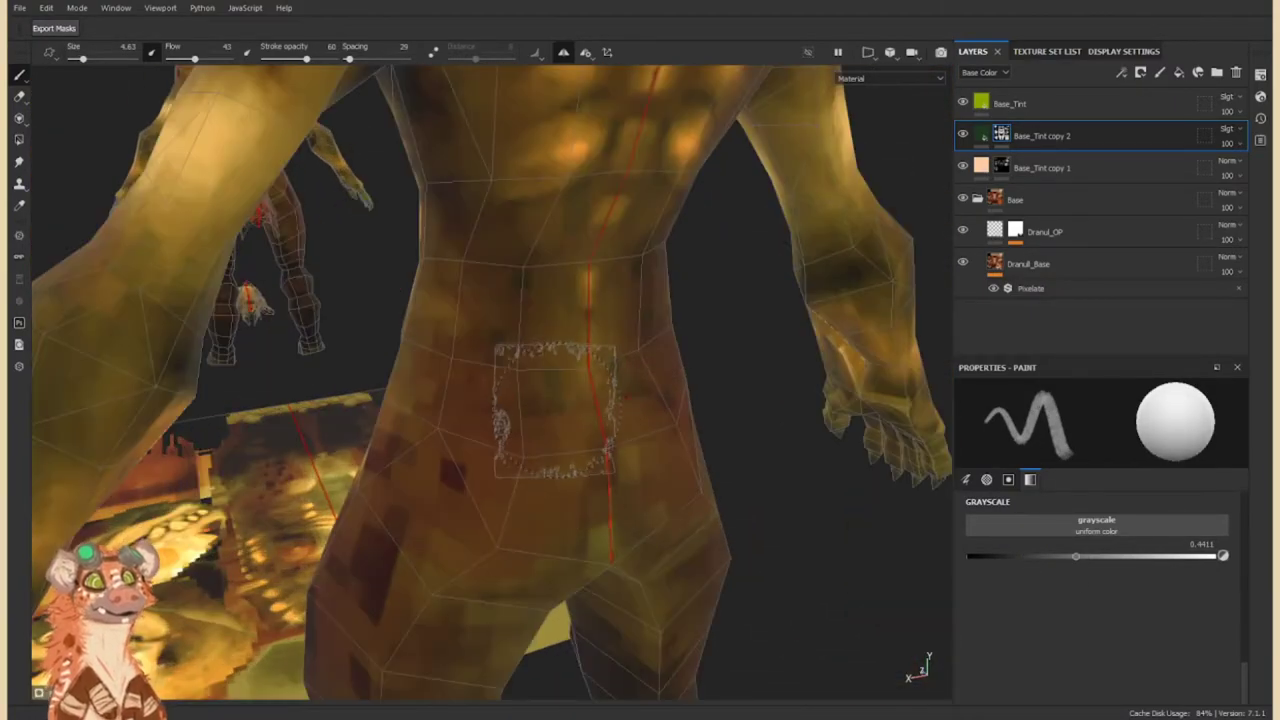
left_click_drag(1075, 556, 1163, 560)
left_click(1026, 556)
left_click_drag(700, 400, 420, 235, "alt")
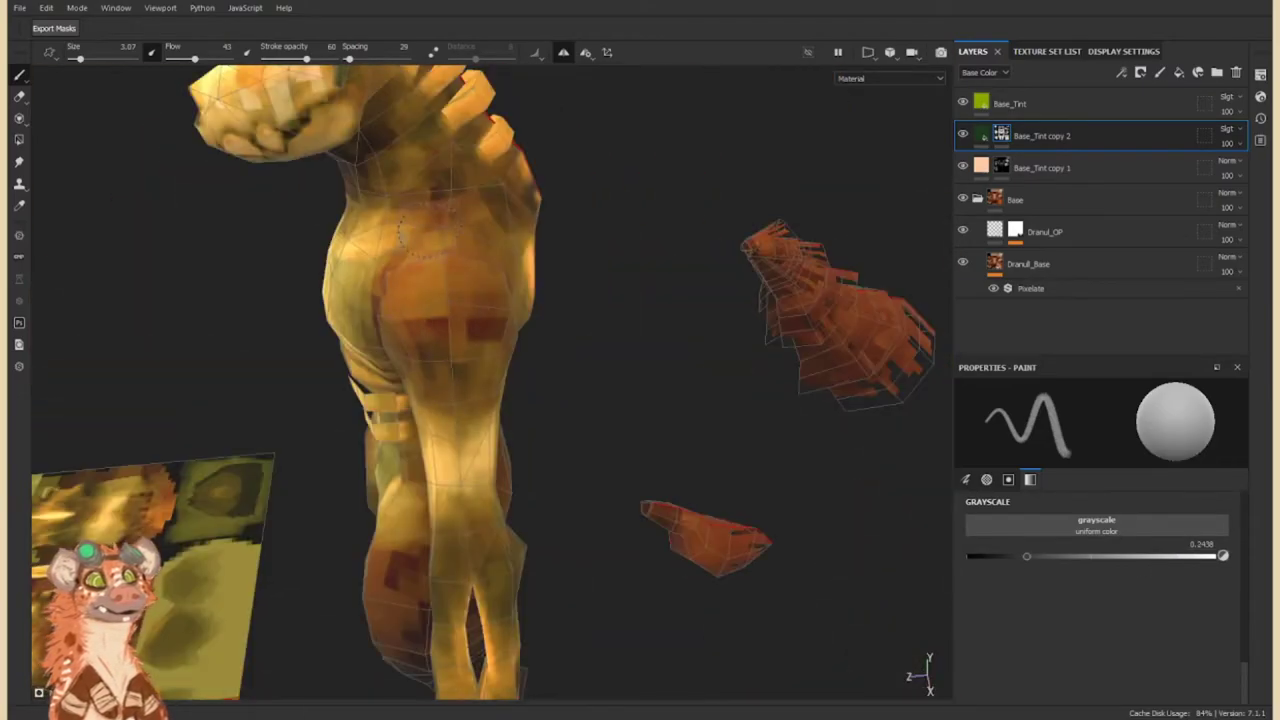
scroll(420, 230, "down", 5)
mouse_move(420, 230)
left_mouse_down("alt")
mouse_move(593, 390)
mouse_move(760, 380)
left_mouse_up("alt")
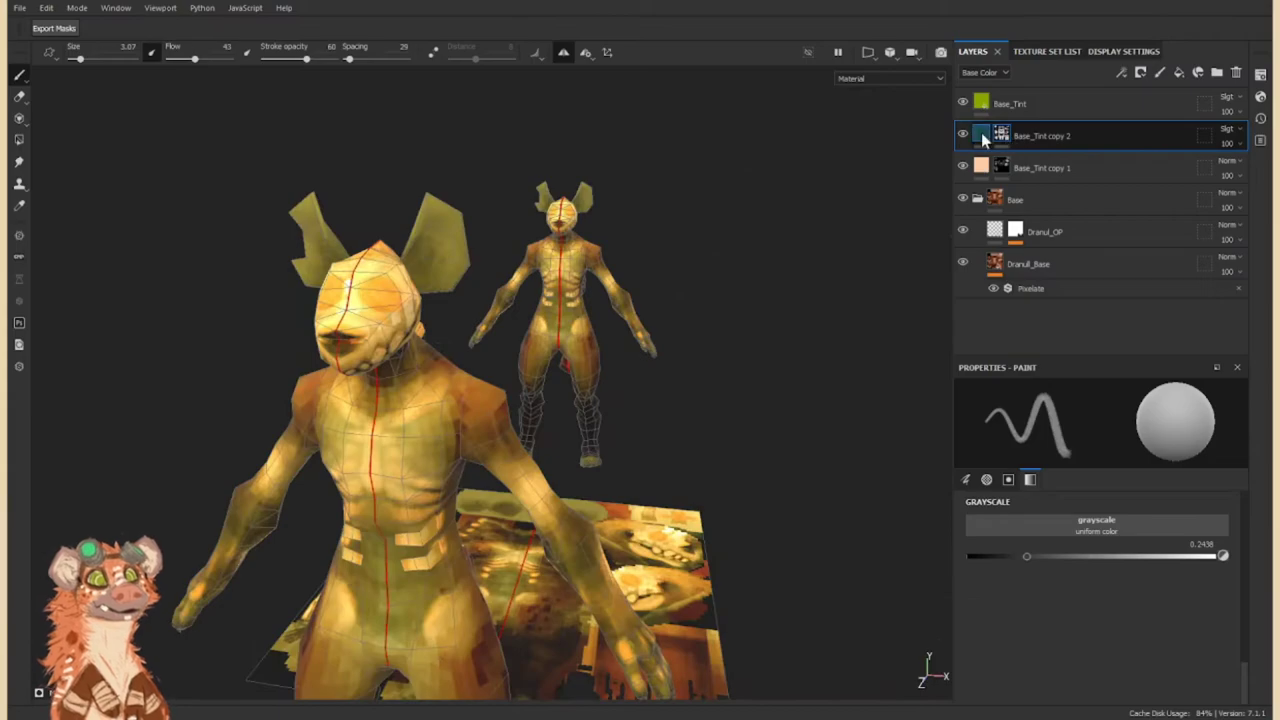
Rename Base_Tint copy 2 to Shading and duplicate it as Shading_PX.
left_click(985, 135)
key("ctrl+d")
type("Shading")
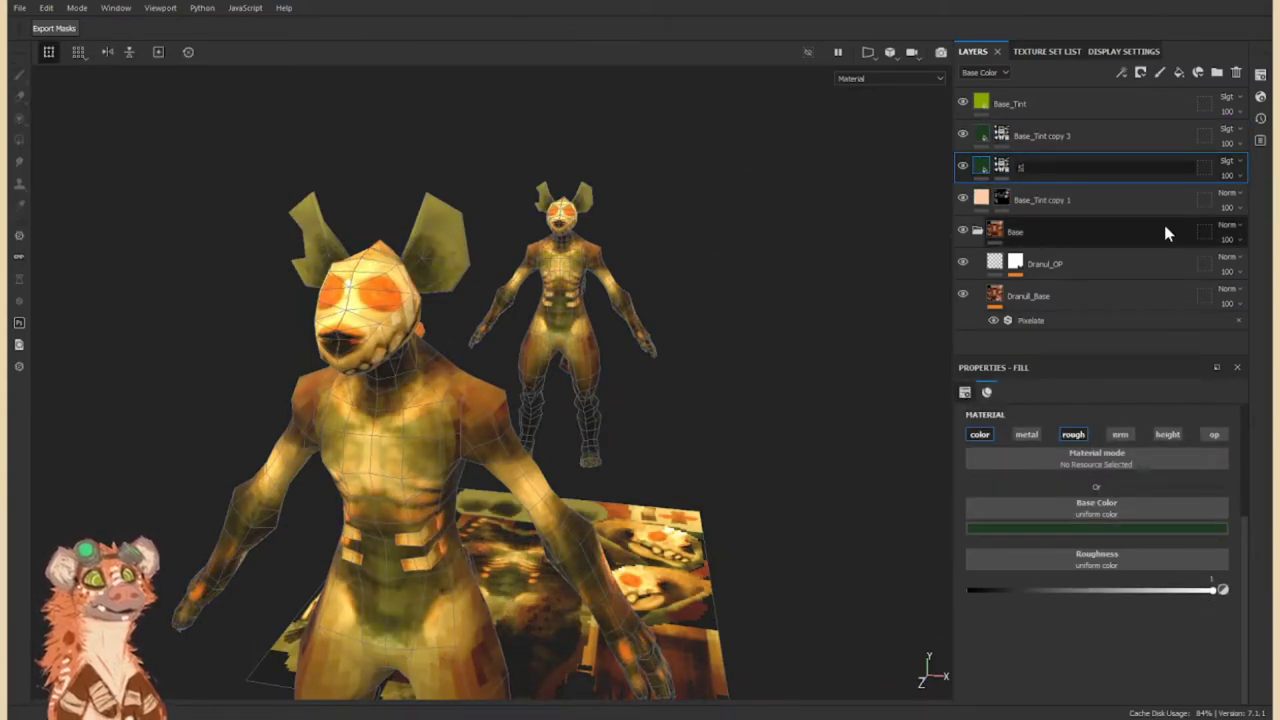
key("Return")
key("ctrl+d")
type("Shading_PX")
key("Return")
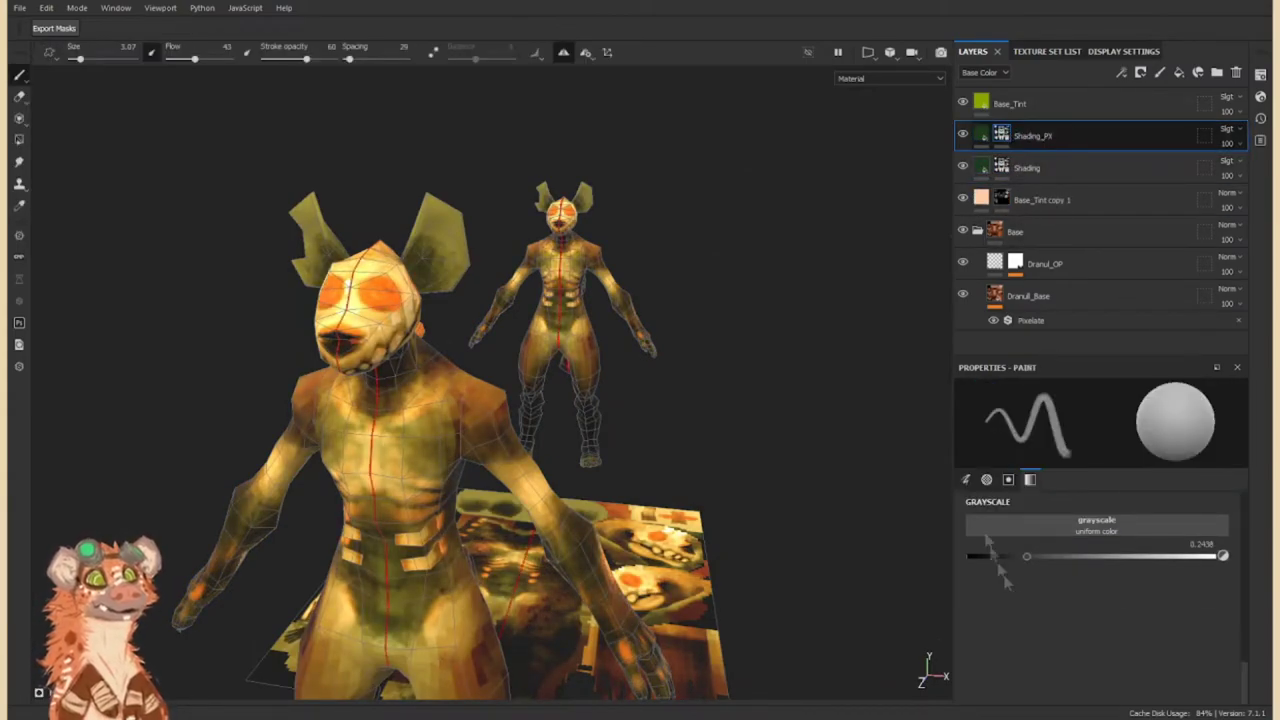
Give Shading_PX a Pixelate filter and return to the Paint tool.
left_click(1100, 417)
left_click_drag(600, 400, 300, 300, "alt")
left_click(19, 73)
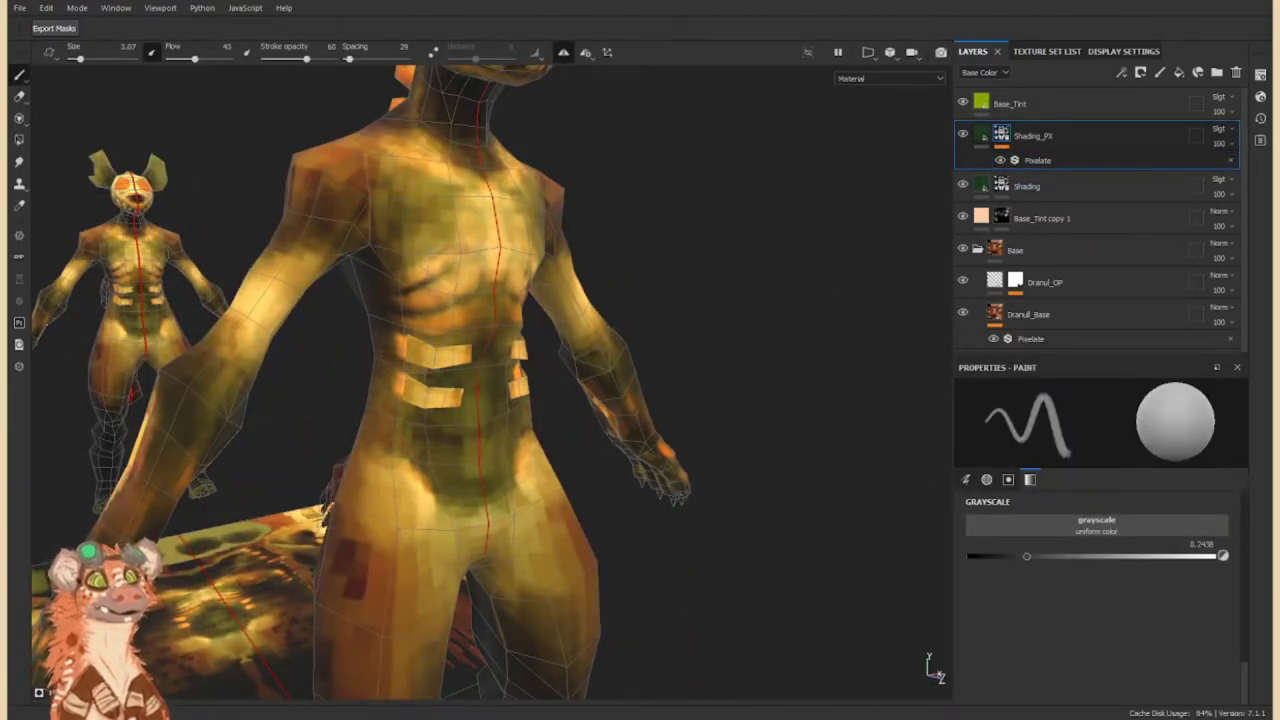
left_click_drag(378, 163, 520, 300, "alt")
Hide the mesh wireframe in Display Settings and reselect the Shading layer.
left_click(1026, 186)
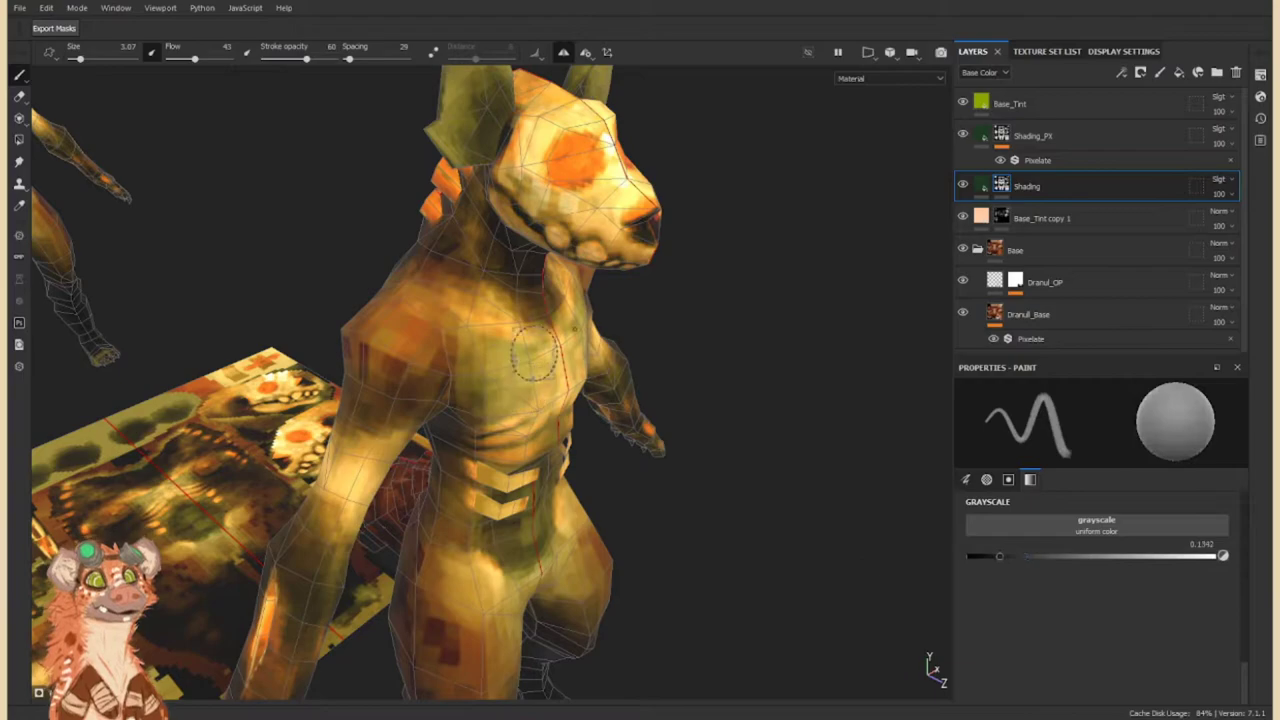
key("ctrl+z")
key("ctrl+y")
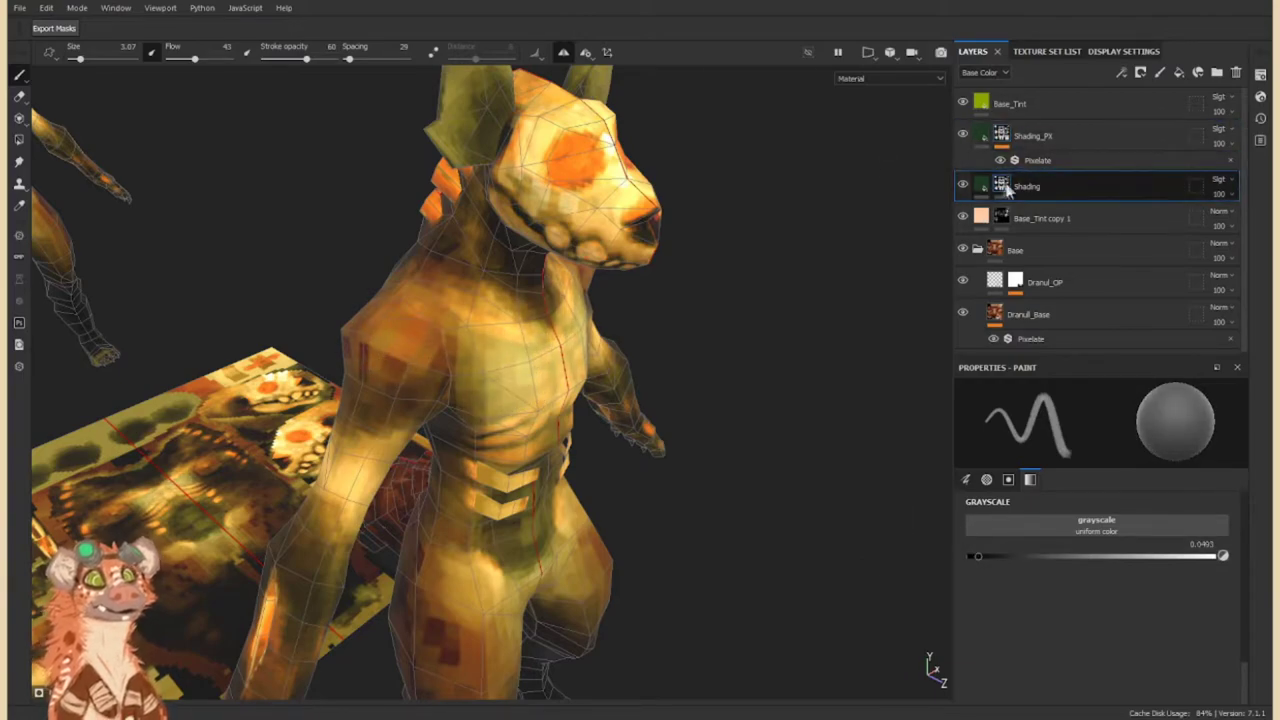
left_click_drag(365, 340, 600, 360, "alt")
left_click(1005, 143)
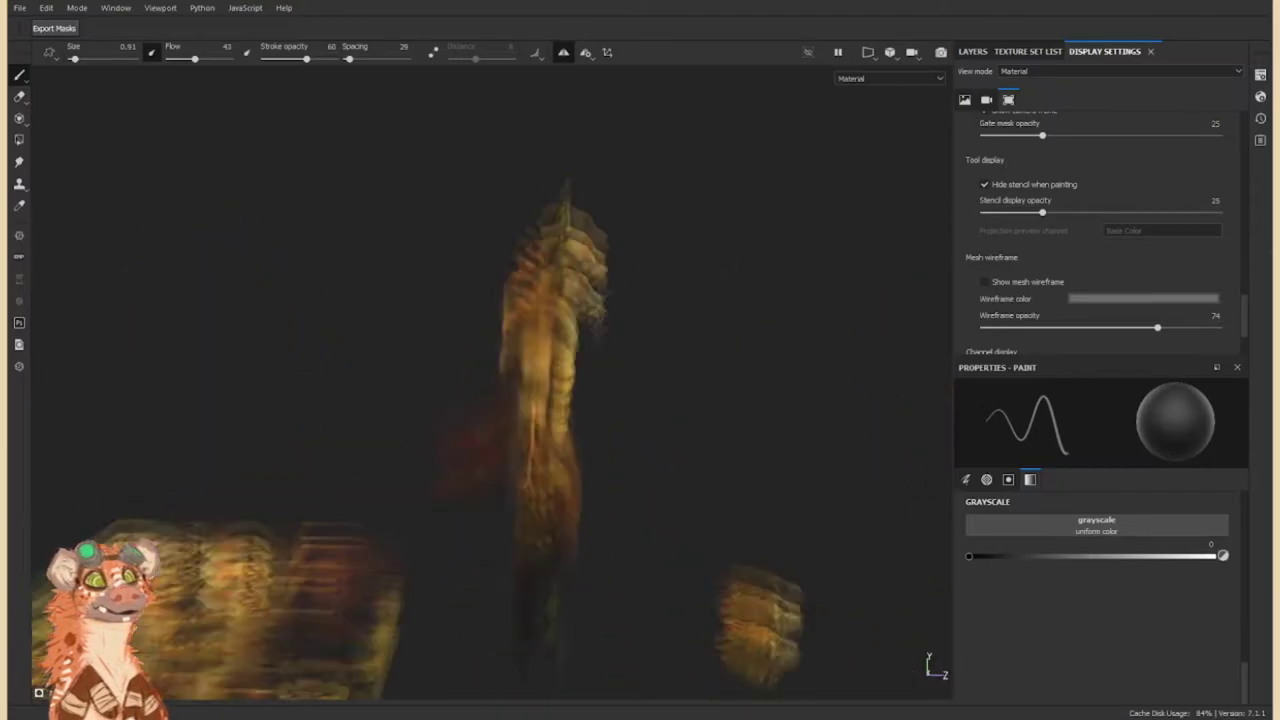
left_click(1003, 53)
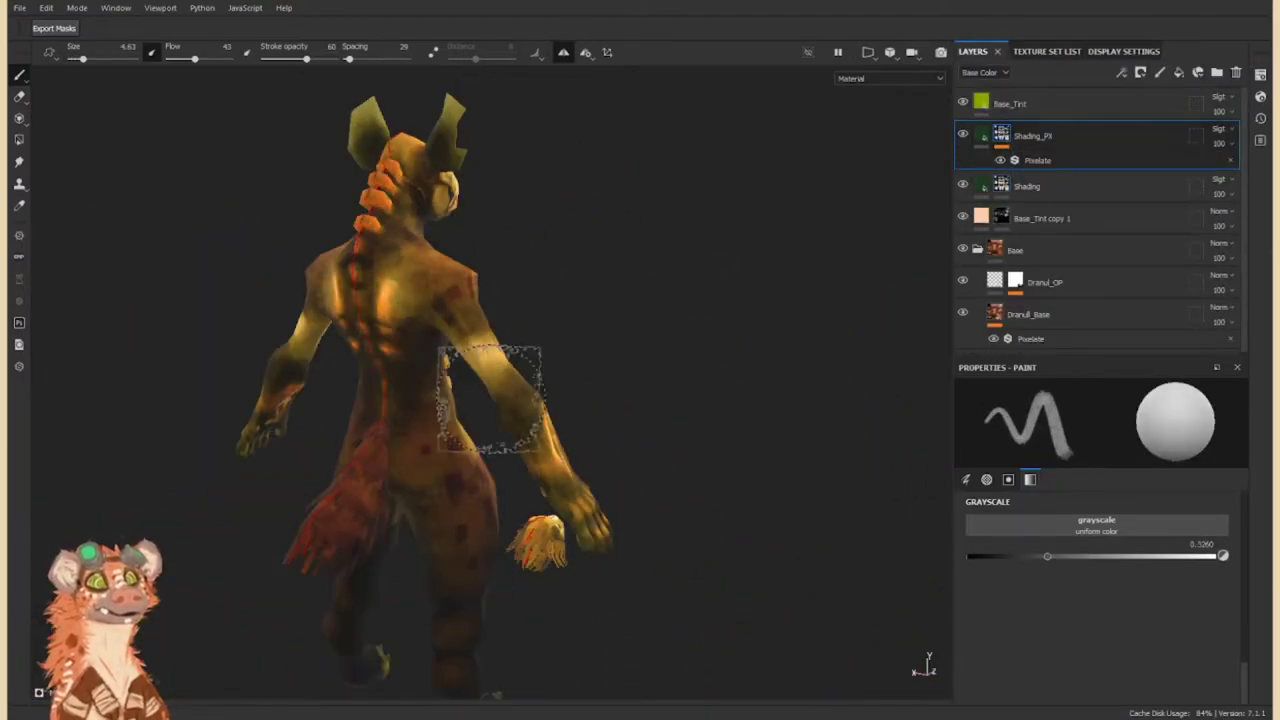
left_click(1027, 186)
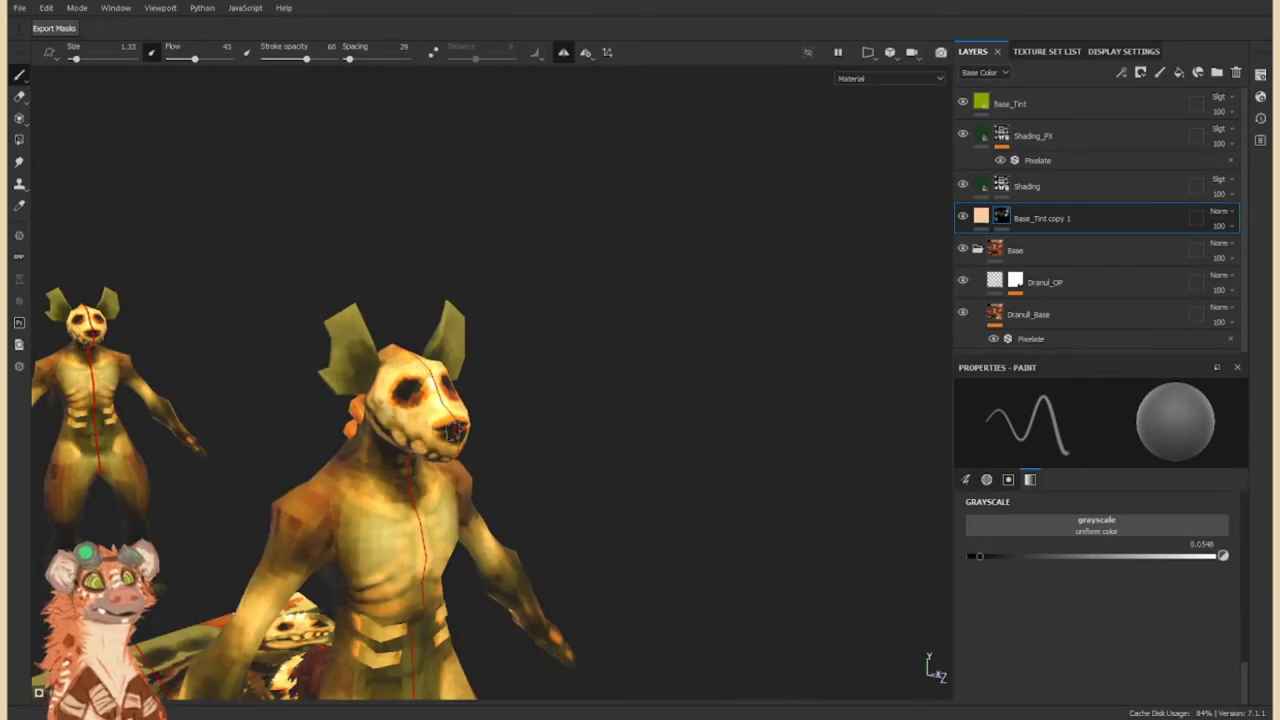
Rename the Base_Tint copy 1 bone layer and select Bone01.
double_click(1040, 218)
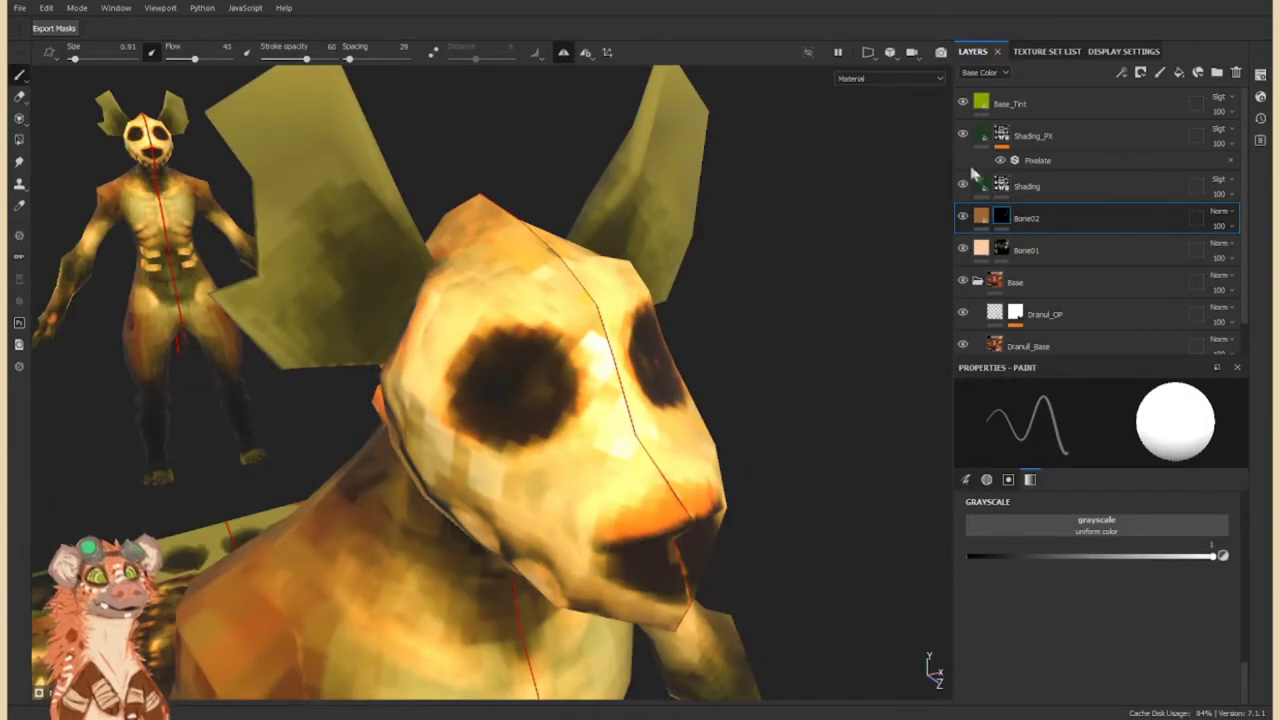
left_click(1033, 136)
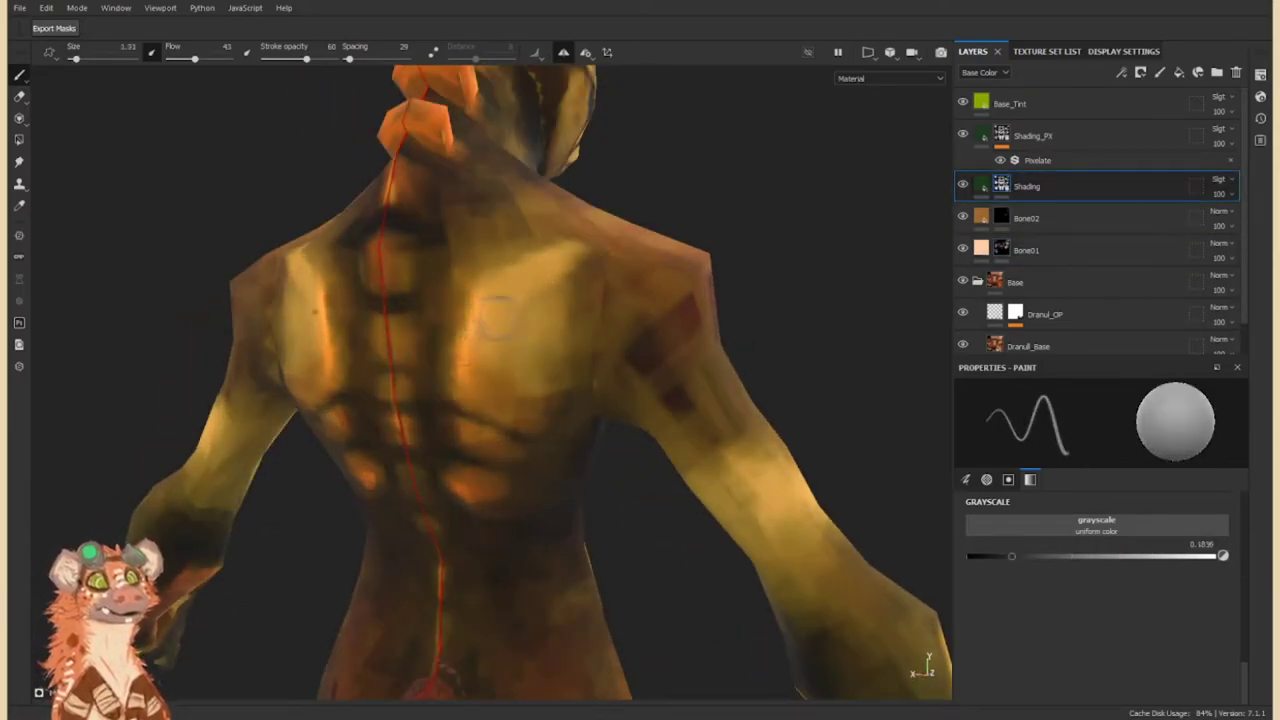
left_click(1004, 160)
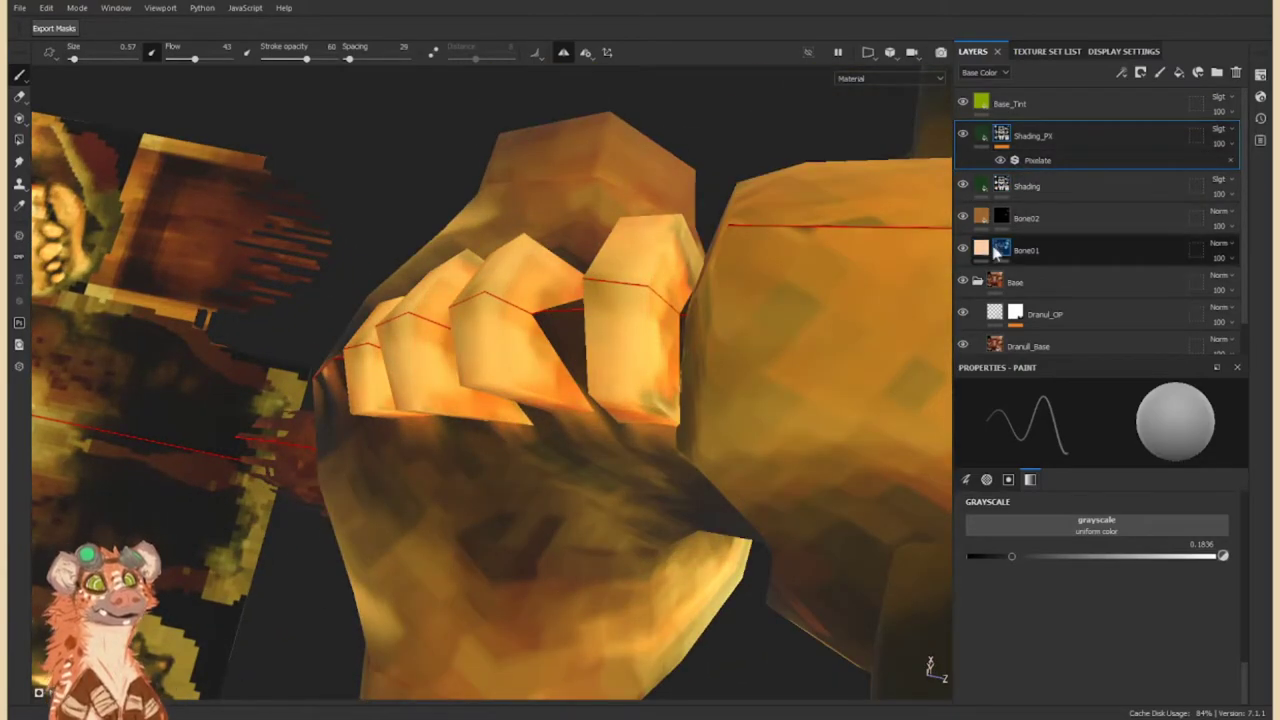
left_click(1026, 250)
Adjust Bone01's paint grayscale through 0.64 and 0.23, settling near 0.16.
left_click_drag(1011, 556, 1128, 556)
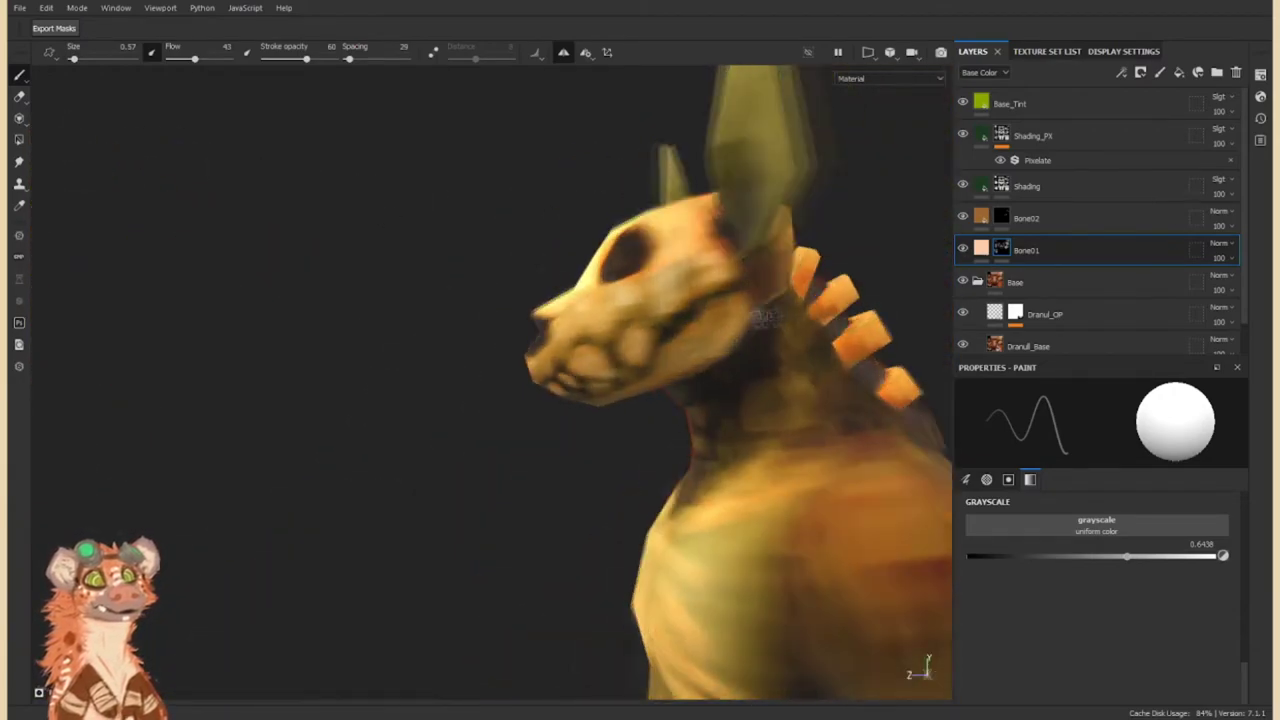
left_click_drag(1128, 556, 1023, 557)
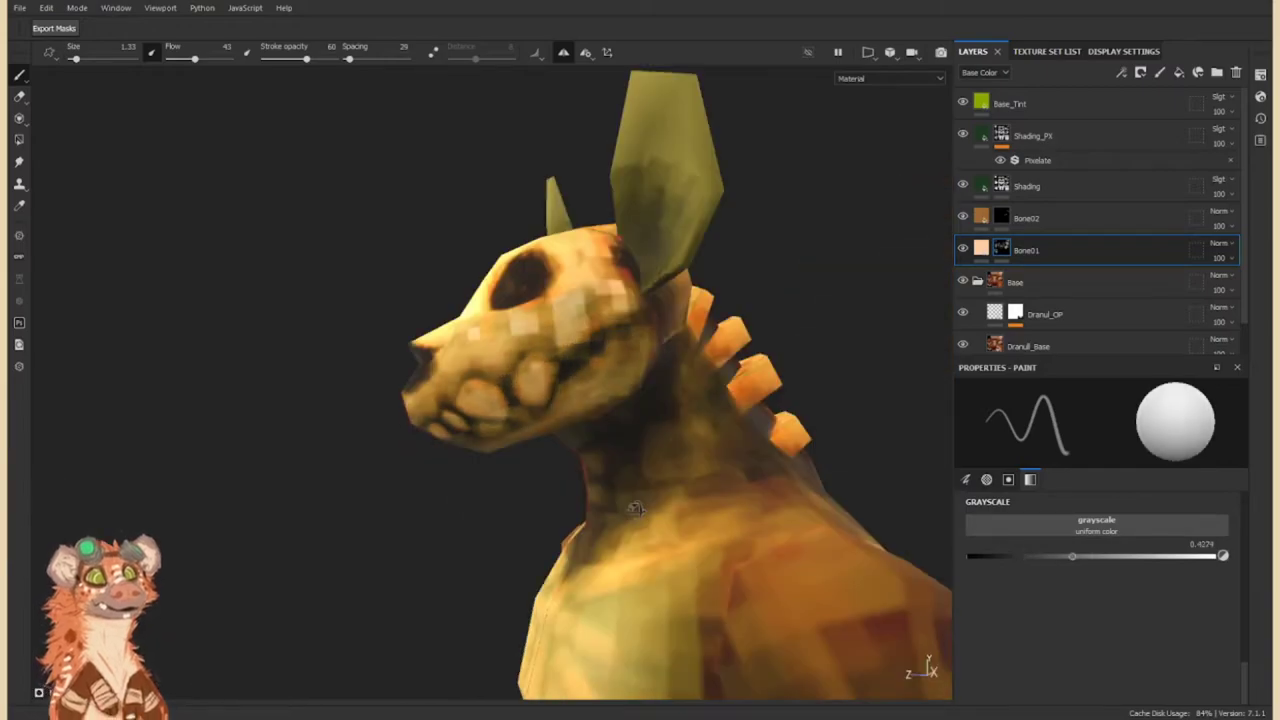
left_click(1008, 557)
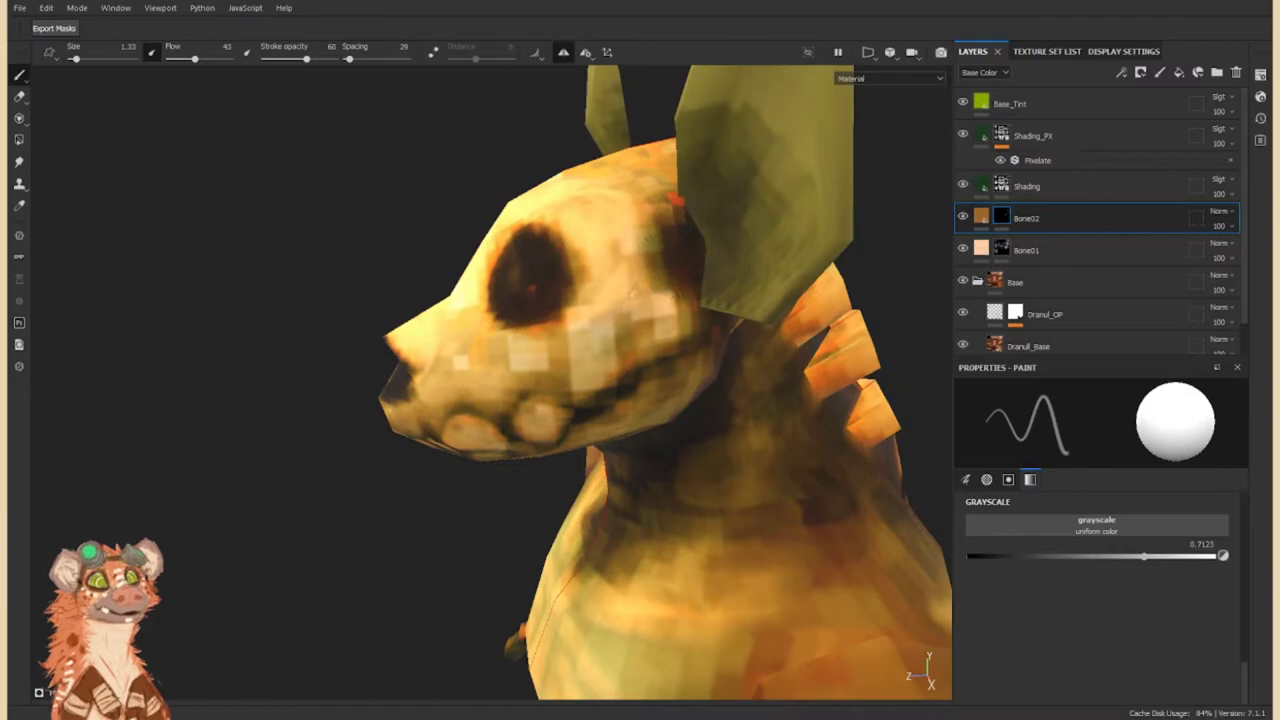
left_click_drag(667, 537, 468, 323, "alt")
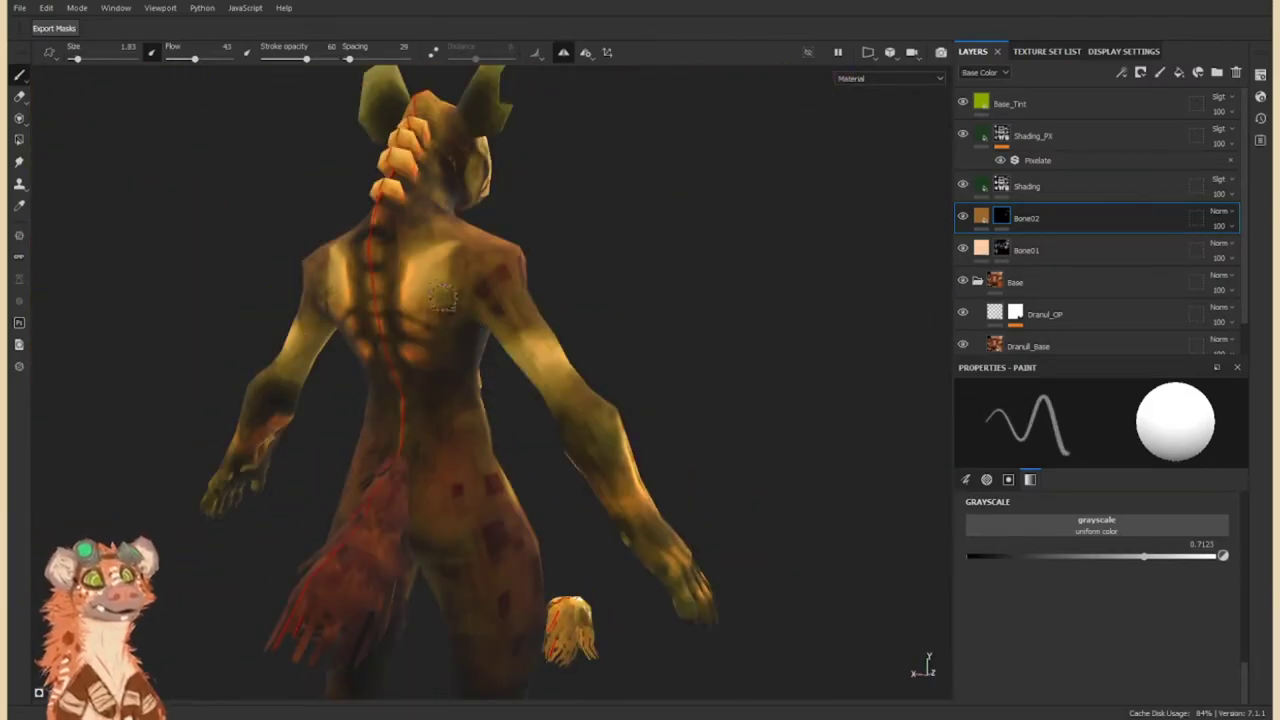
key("f")
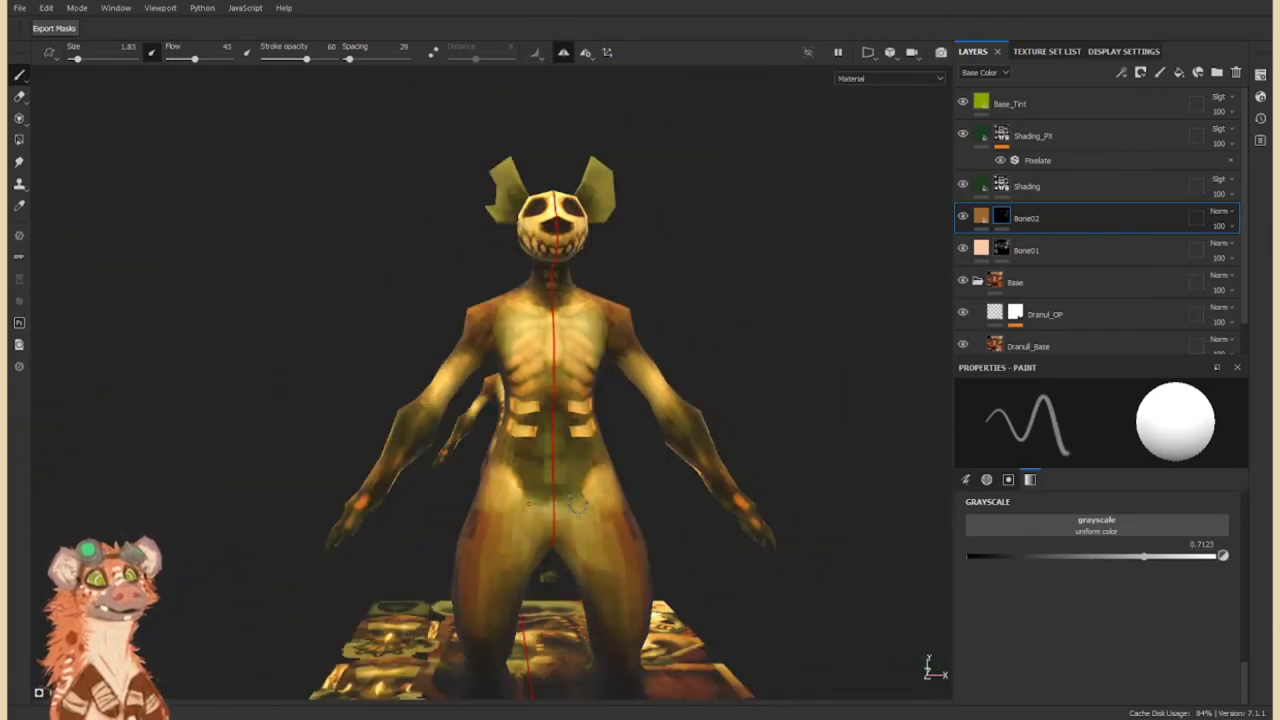
Compare the Shading, Shading_PX and Bone01 layers from front and side views.
left_click(1027, 186)
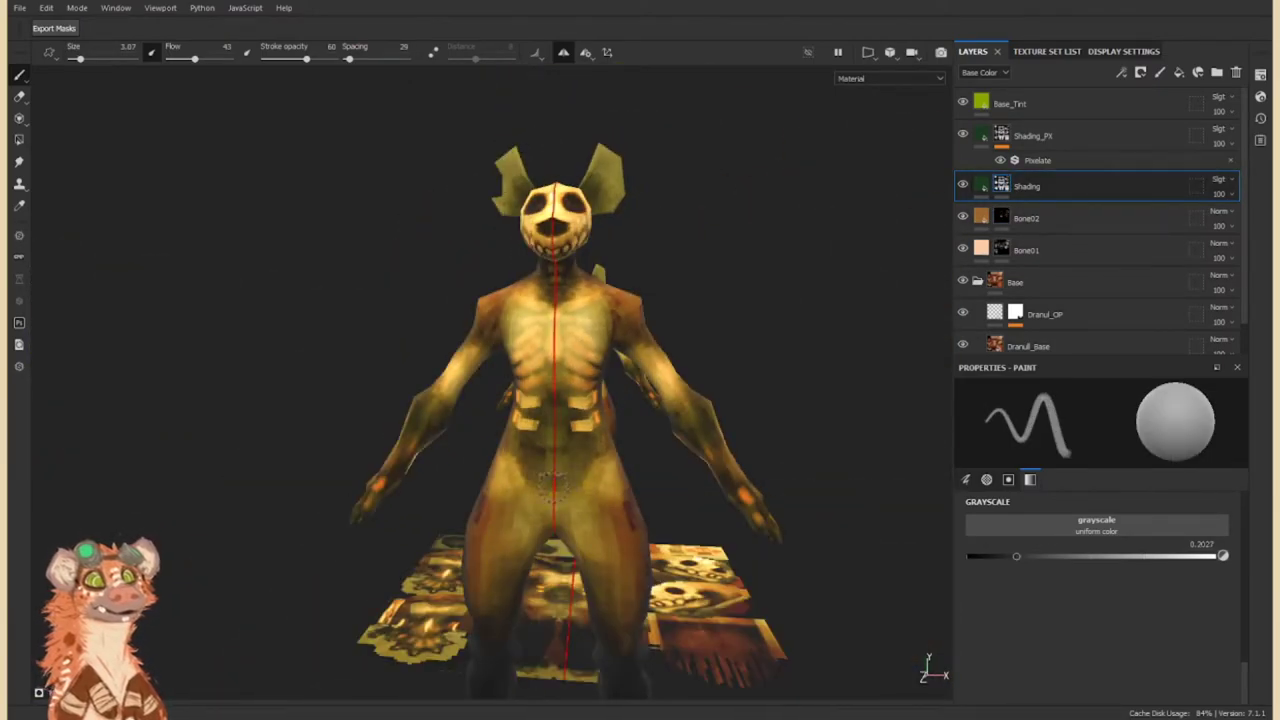
left_click(1007, 145)
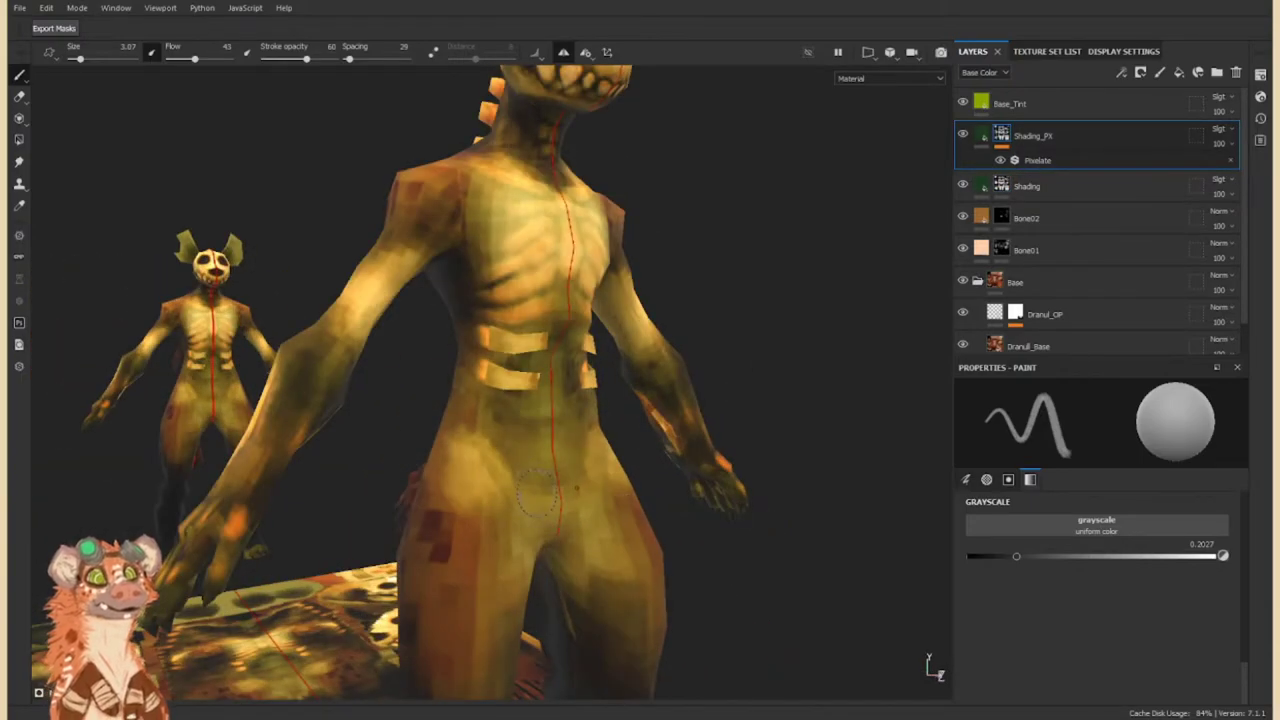
left_click(1027, 250)
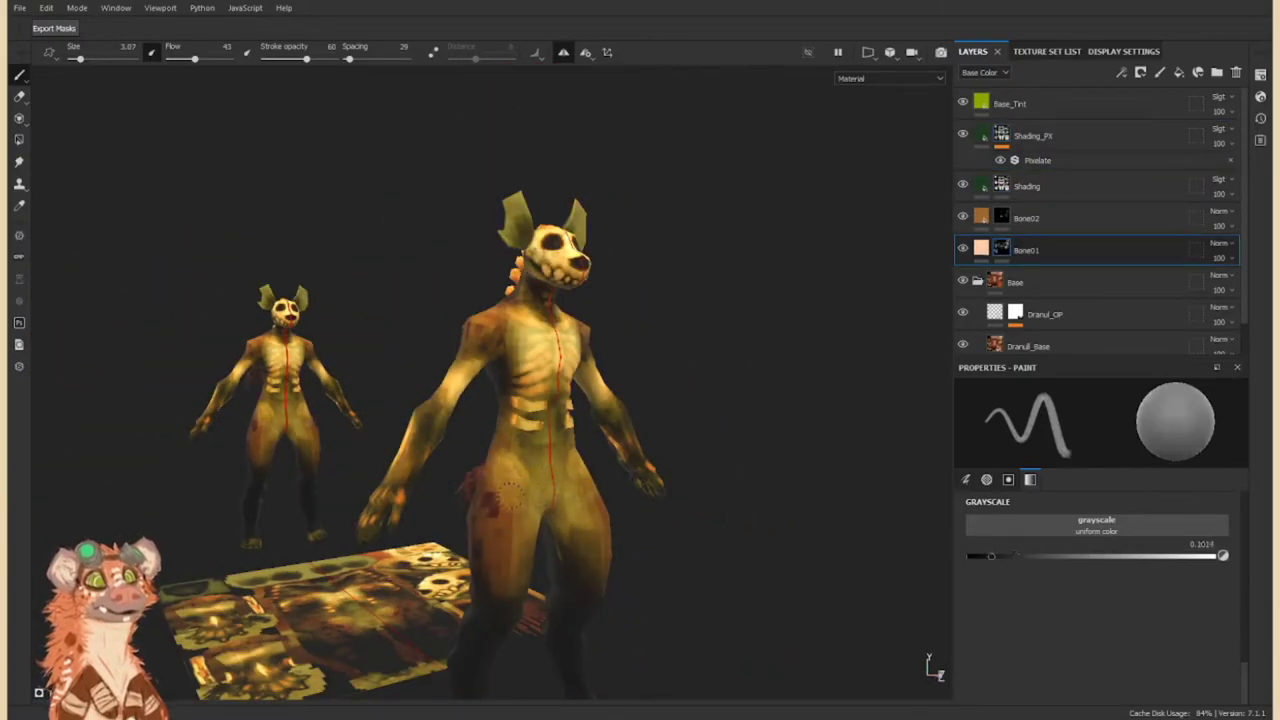
scroll(517, 456, "up", 3)
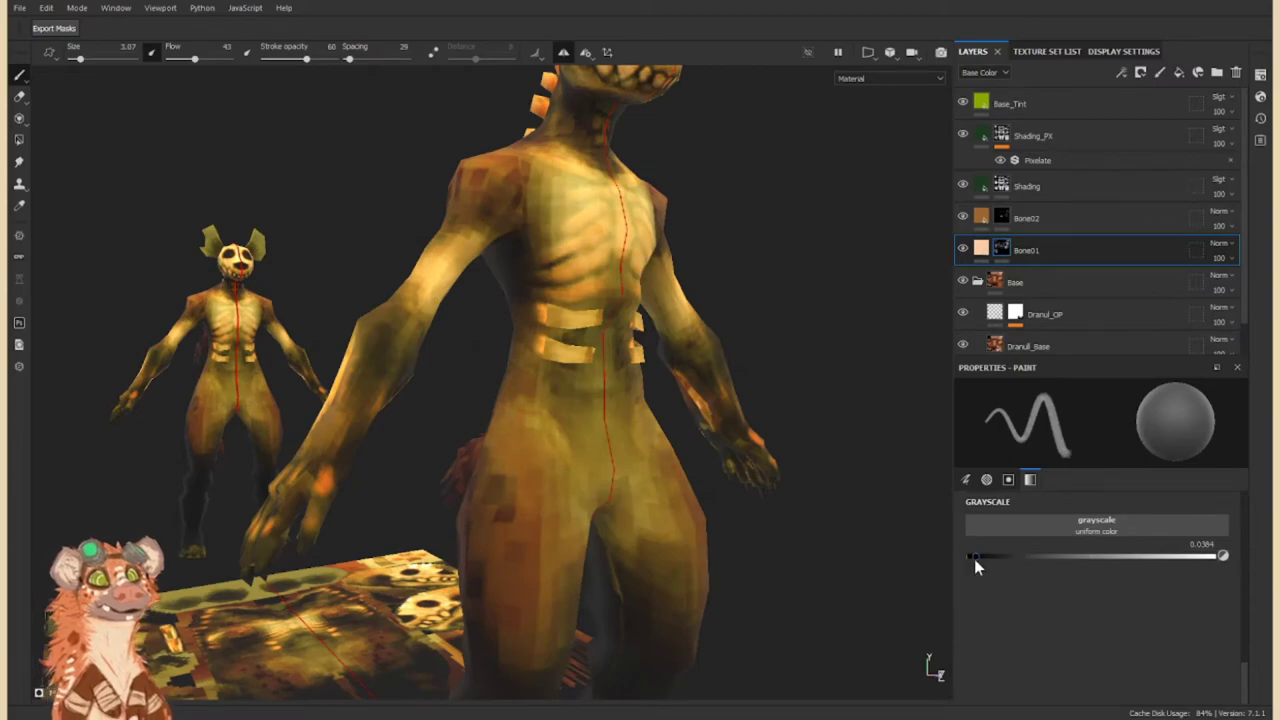
left_click_drag(572, 462, 700, 430, "alt")
left_click(1027, 186)
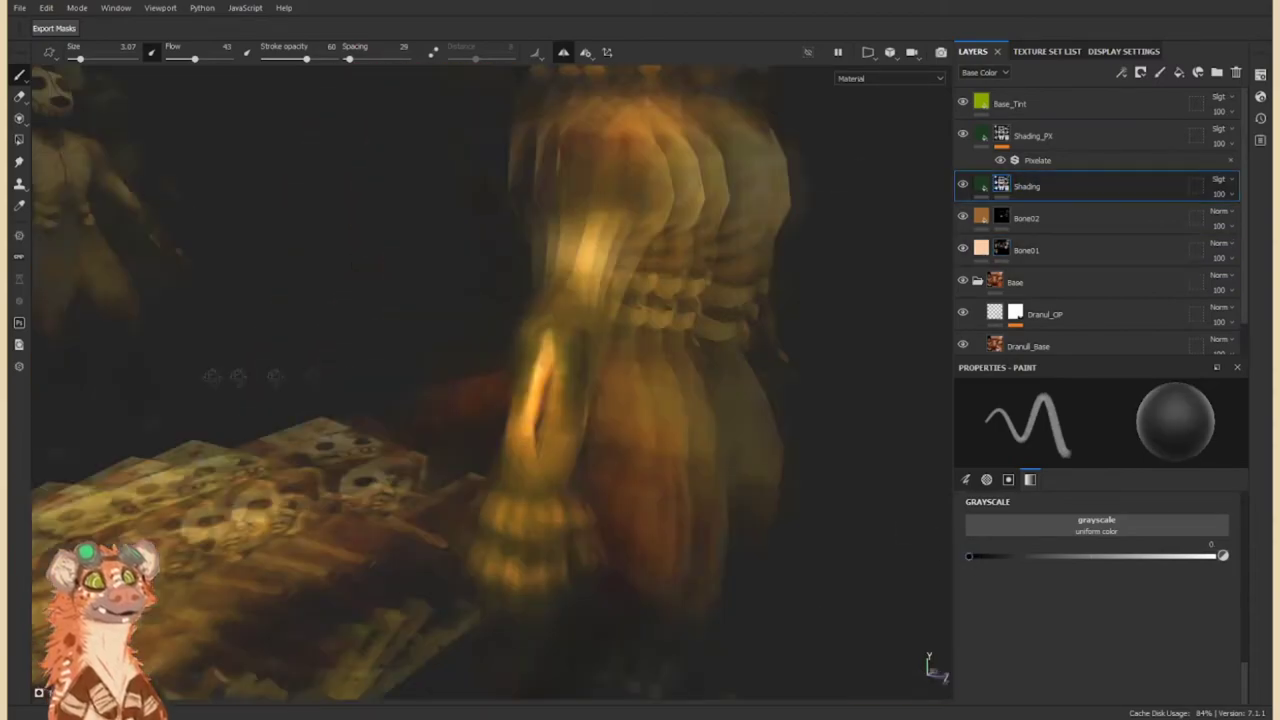
left_click_drag(508, 488, 965, 257, "alt")
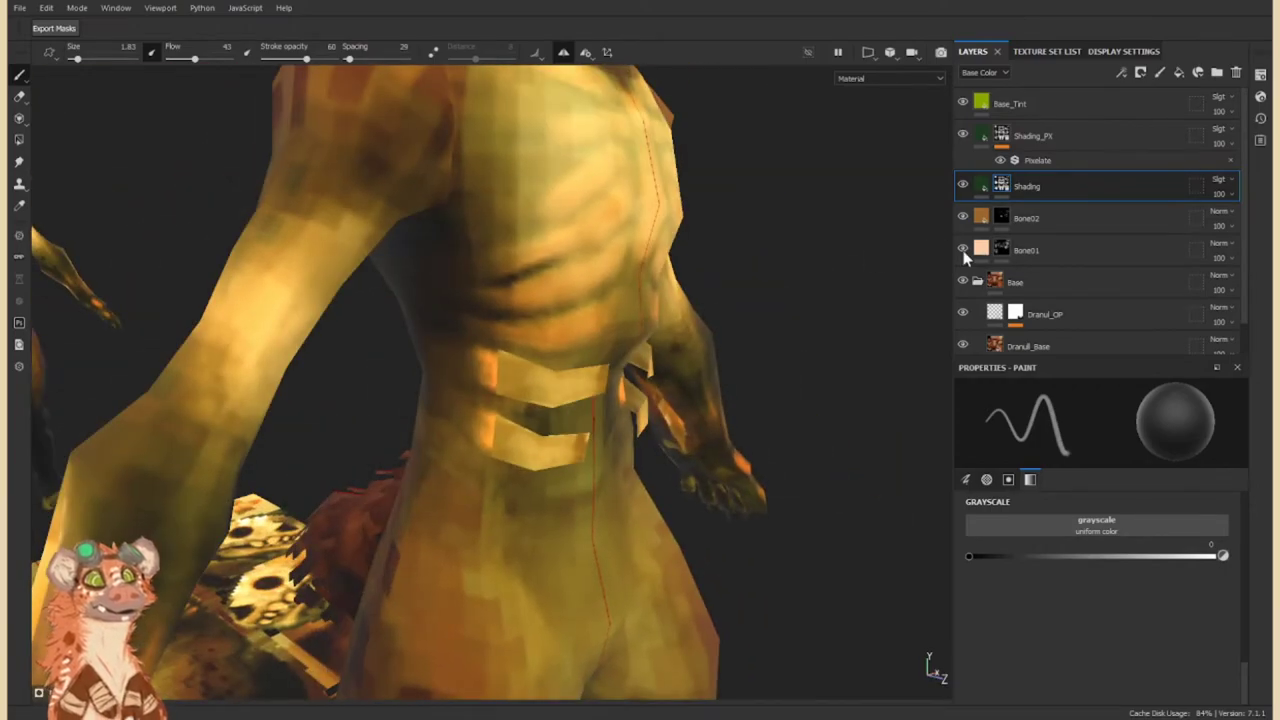
left_click(1020, 250)
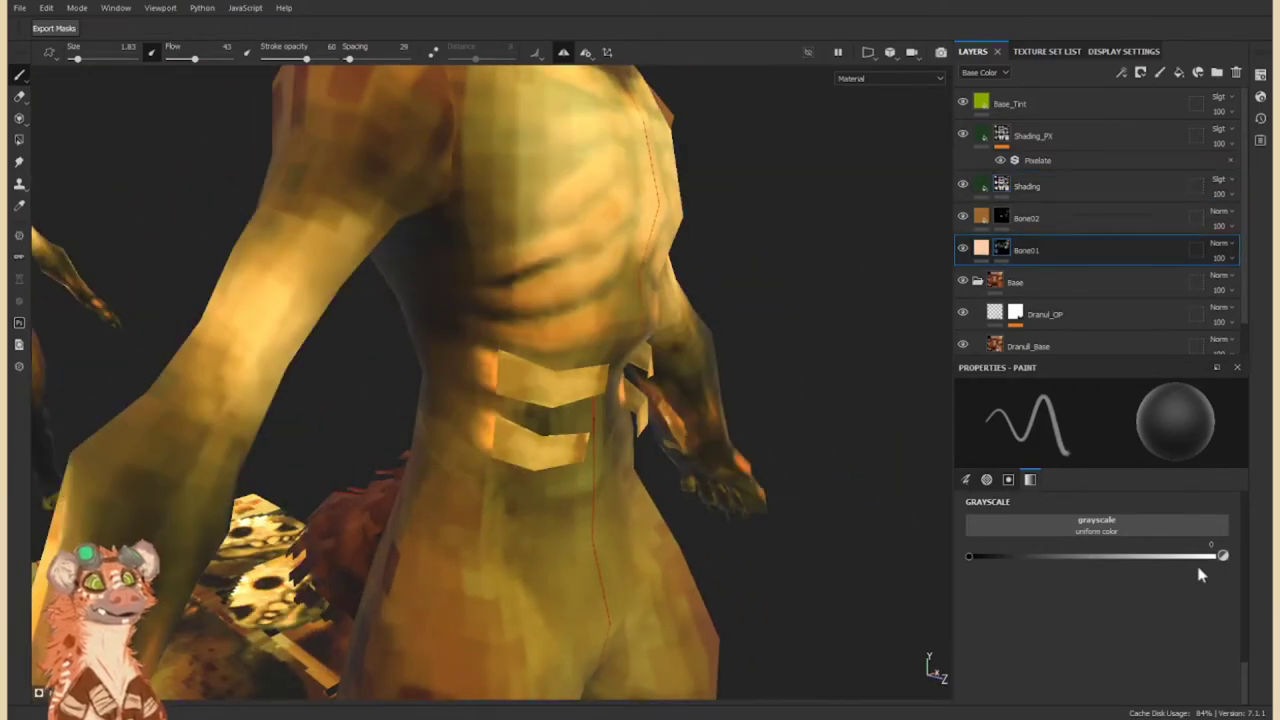
Save the project with Ctrl+S and select the Dranul_Base layer.
key("f")
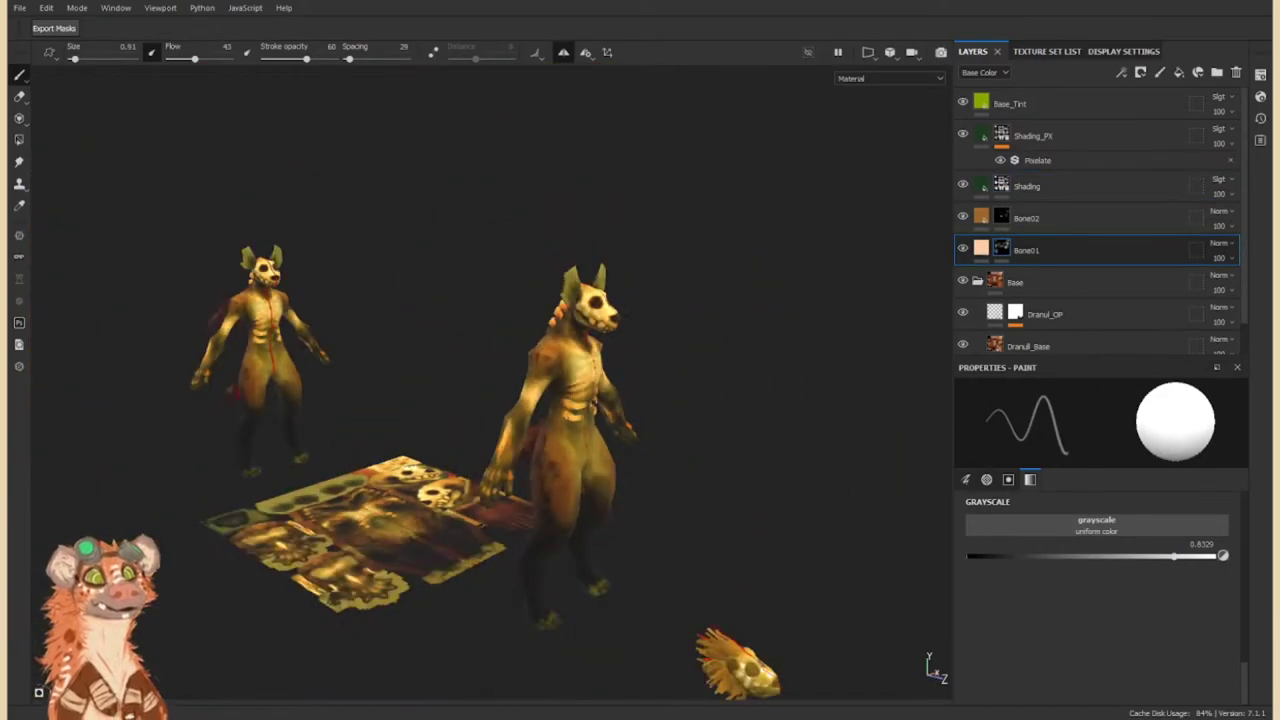
key("ctrl+s")
mouse_move(480, 440)
left_mouse_down("alt")
mouse_move(240, 437)
mouse_move(300, 400)
mouse_move(400, 420)
mouse_move(450, 400)
left_mouse_up("alt")
left_click(1022, 320)
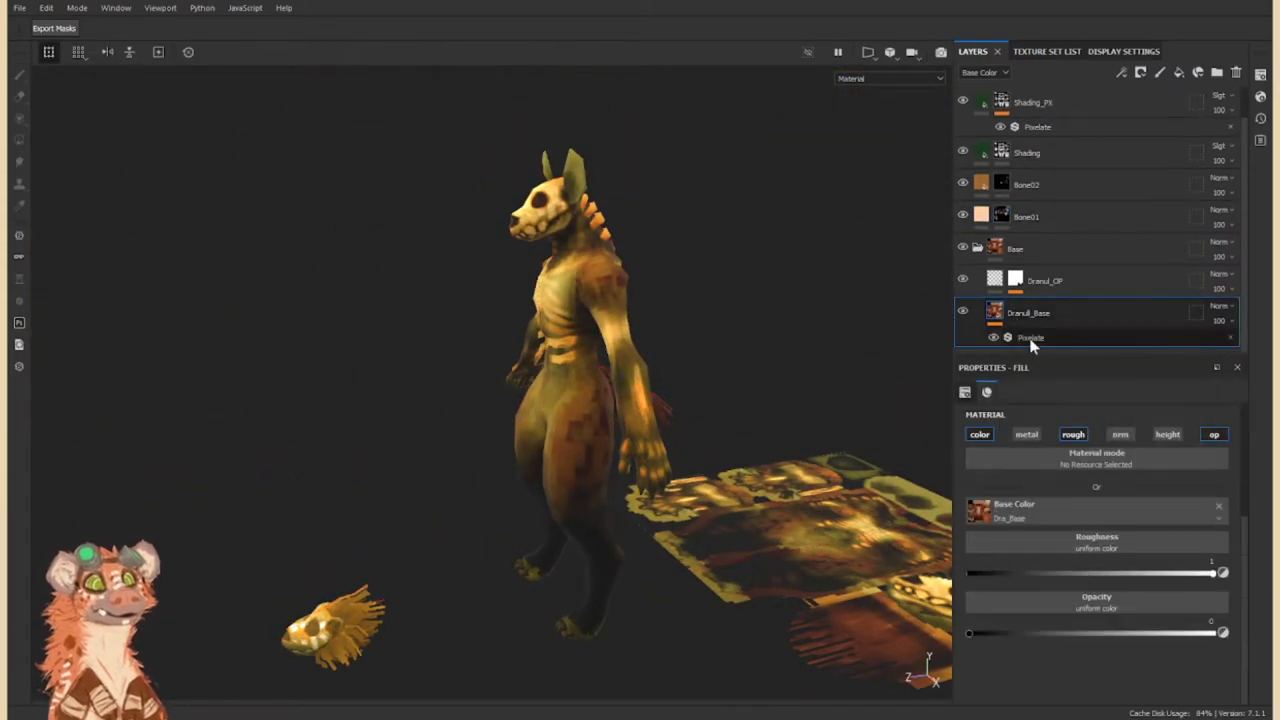
Add a Pixelate Grayscale filter to Dranul_Base and lower its resolution.
right_click(1015, 316)
left_click(1066, 477)
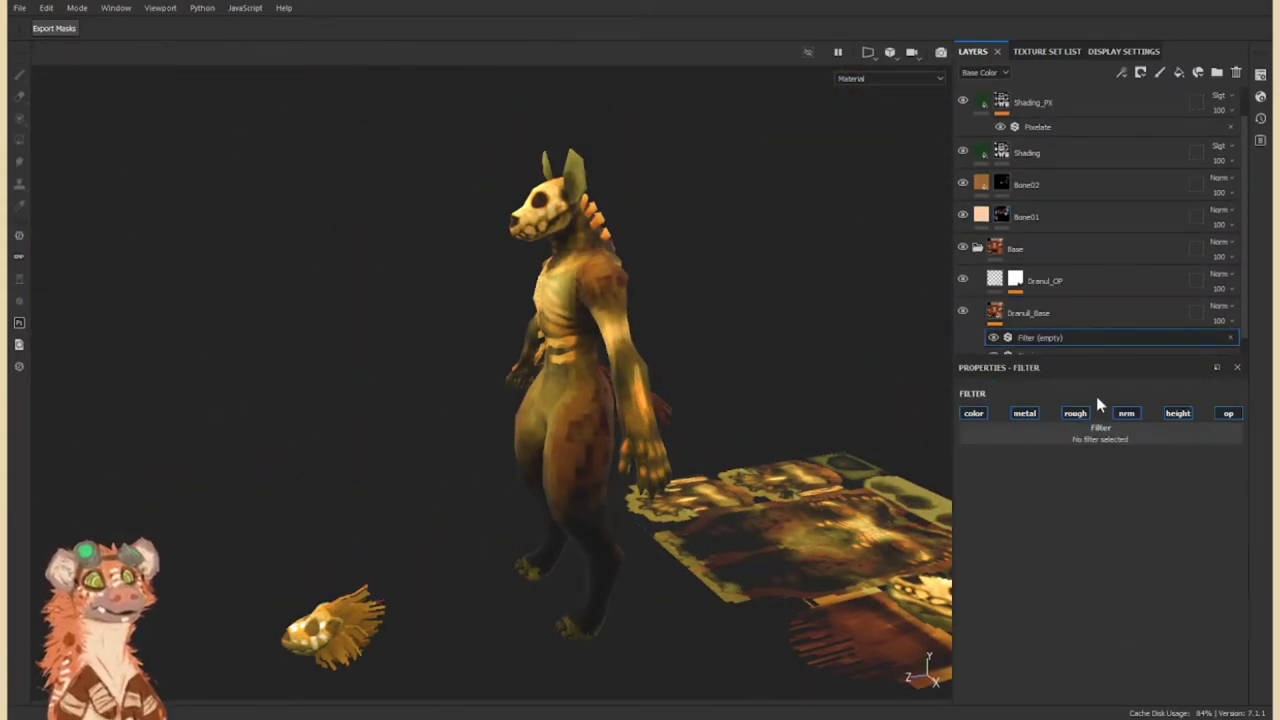
left_click(1098, 439)
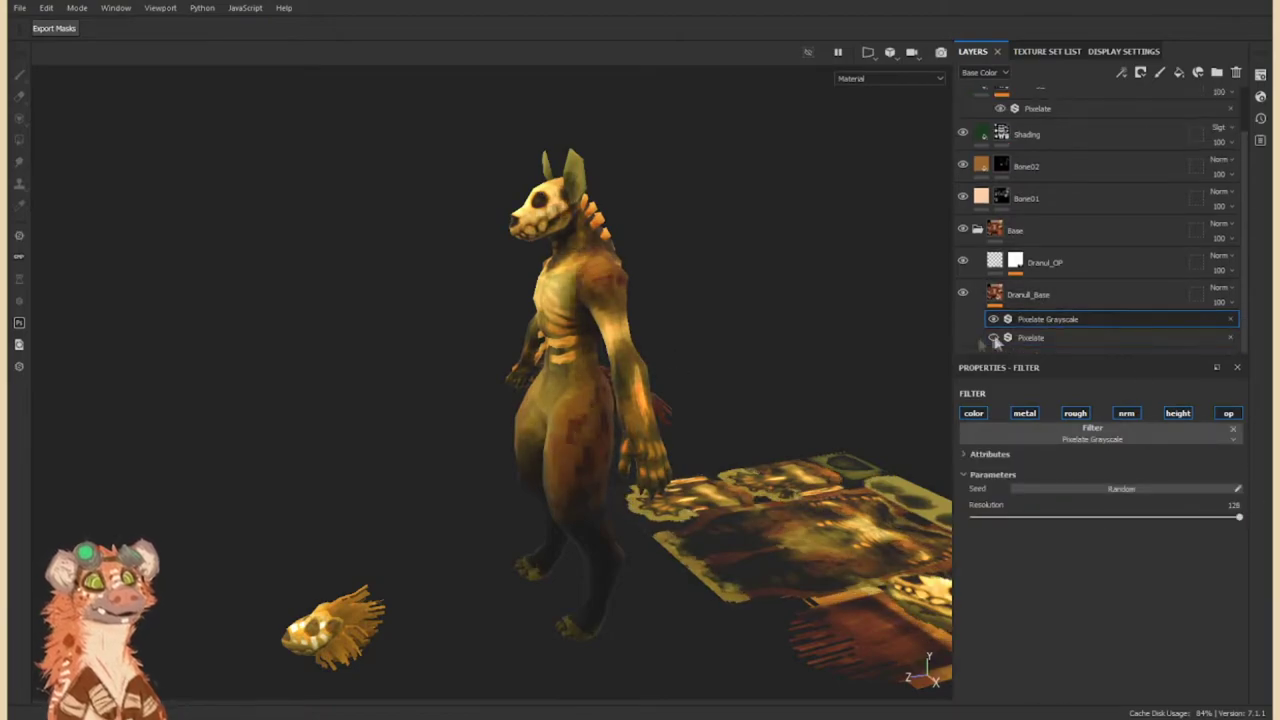
left_click_drag(1239, 517, 1160, 517)
mouse_move(620, 380)
left_mouse_down("alt")
mouse_move(505, 380)
mouse_move(566, 371)
left_mouse_up("alt")
scroll(566, 371, "up", 5)
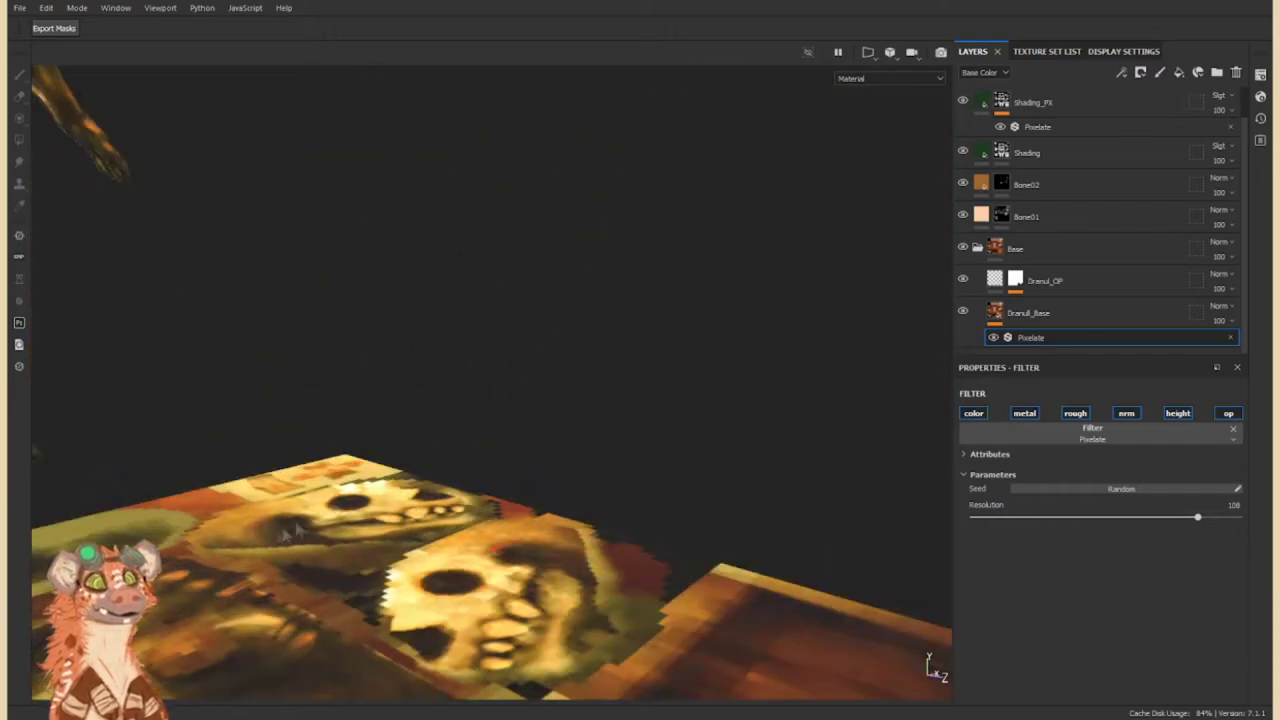
Switch to the Smudge tool and select the Shading layer.
left_click(965, 215)
left_click(968, 185)
left_click(20, 164)
scroll(492, 485, "up", 2)
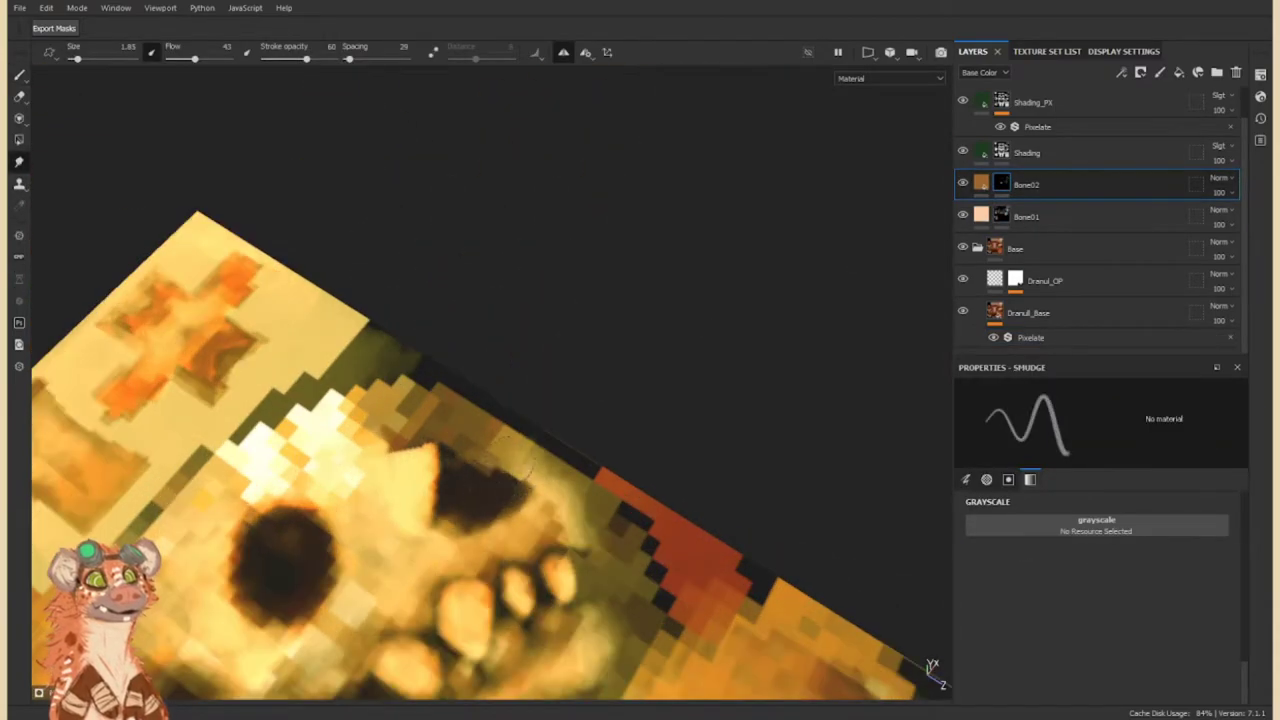
left_click(1100, 152)
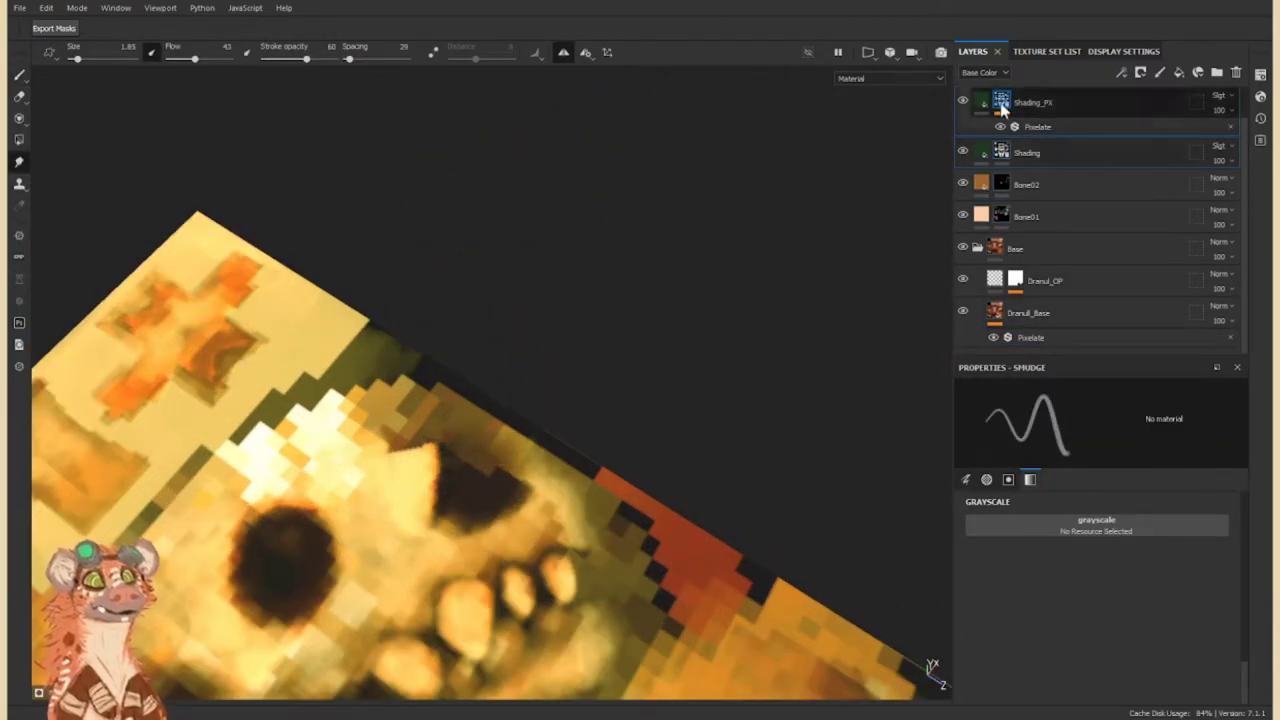
Duplicate the Shading layer to create Shading copy 1.
key("f")
scroll(510, 320, "up", 5)
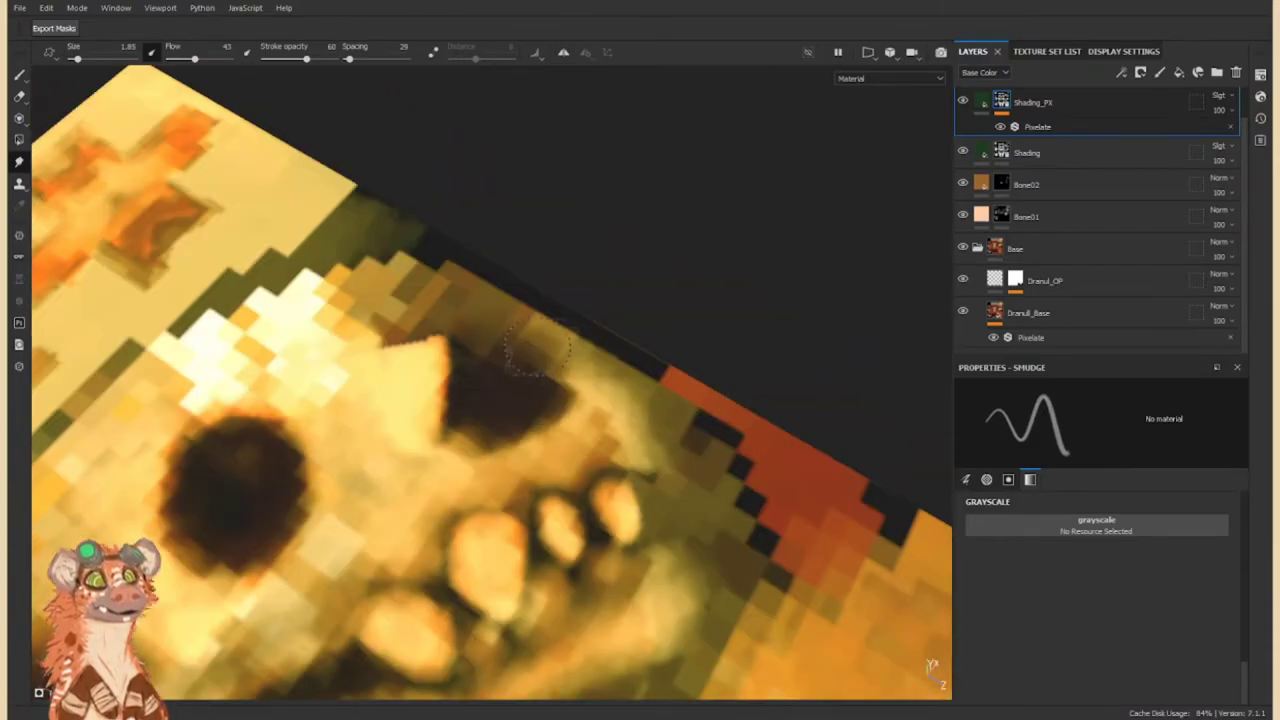
key("Down")
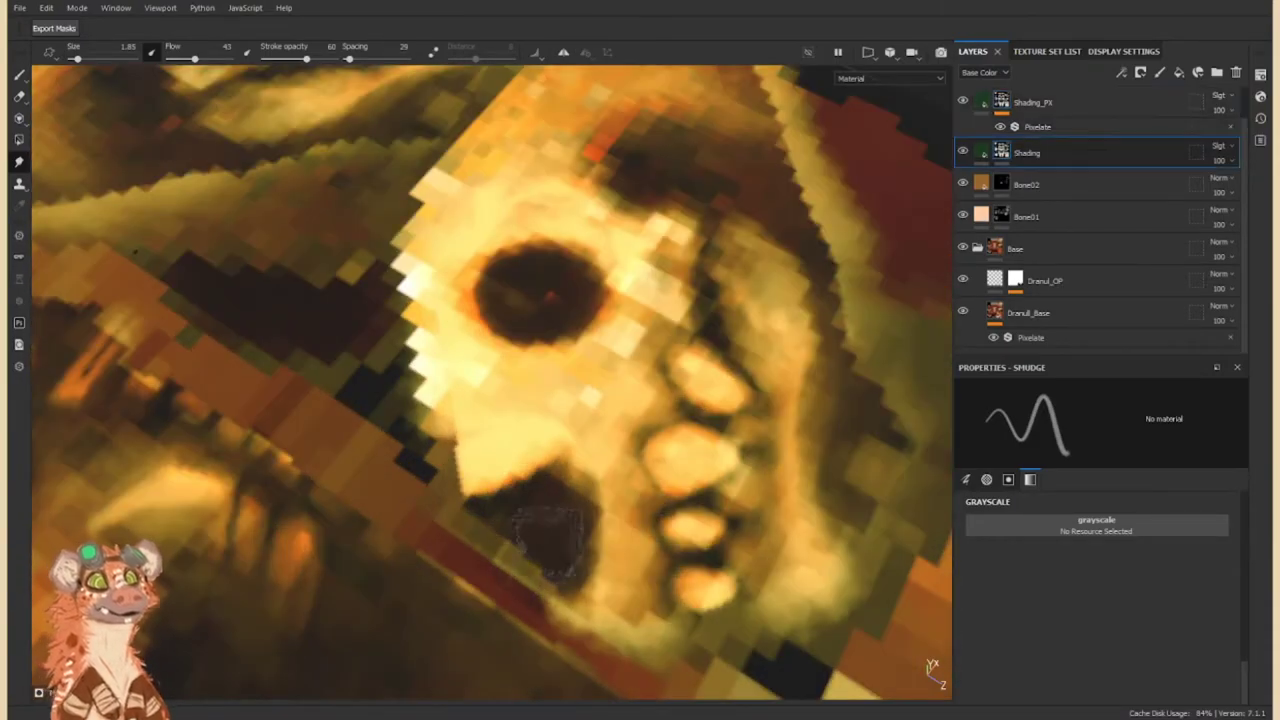
key("Down")
key("f")
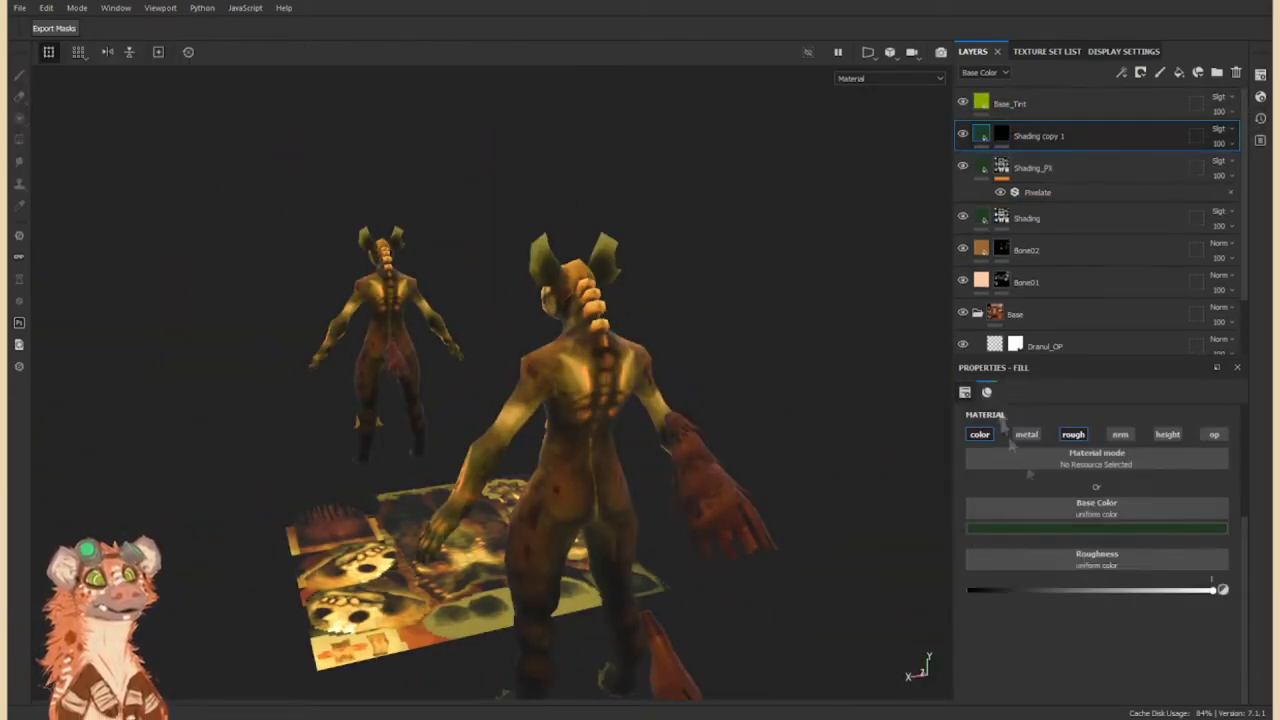
Paint yellow highlights into the Shading copy 1 mask with the brush and Polygon Fill tools.
left_click(1002, 134)
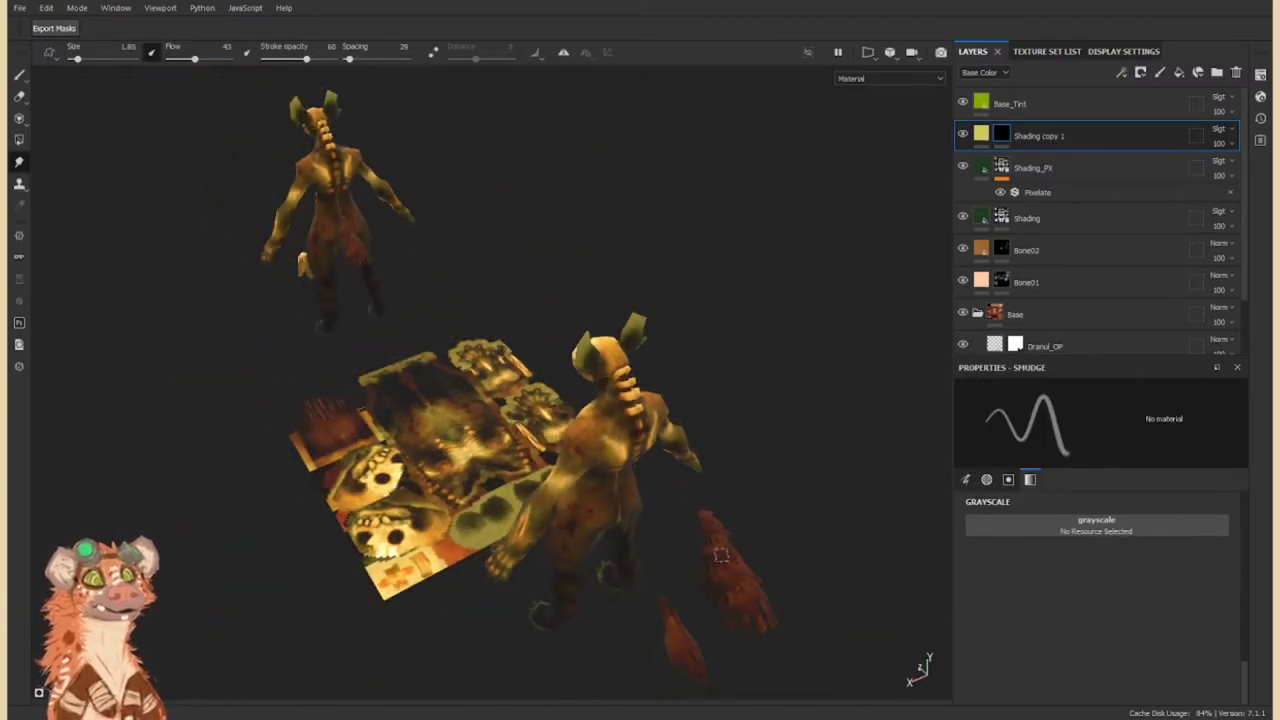
key("1")
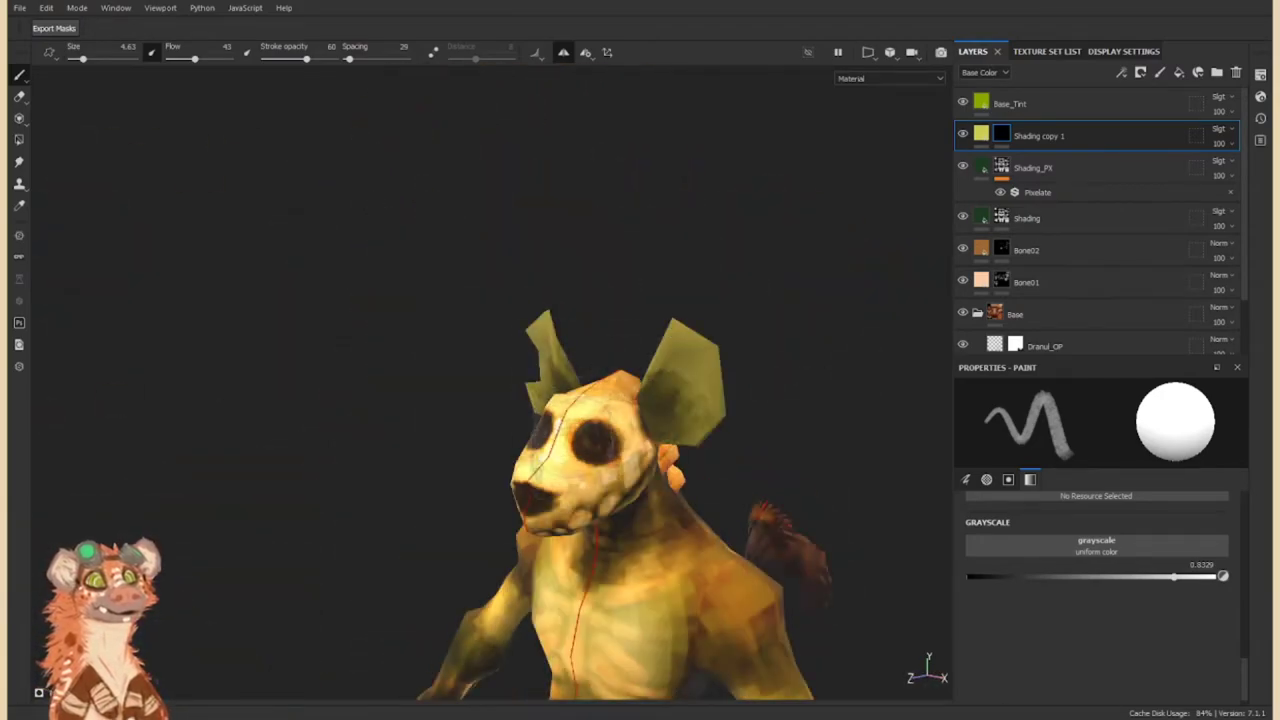
key("4")
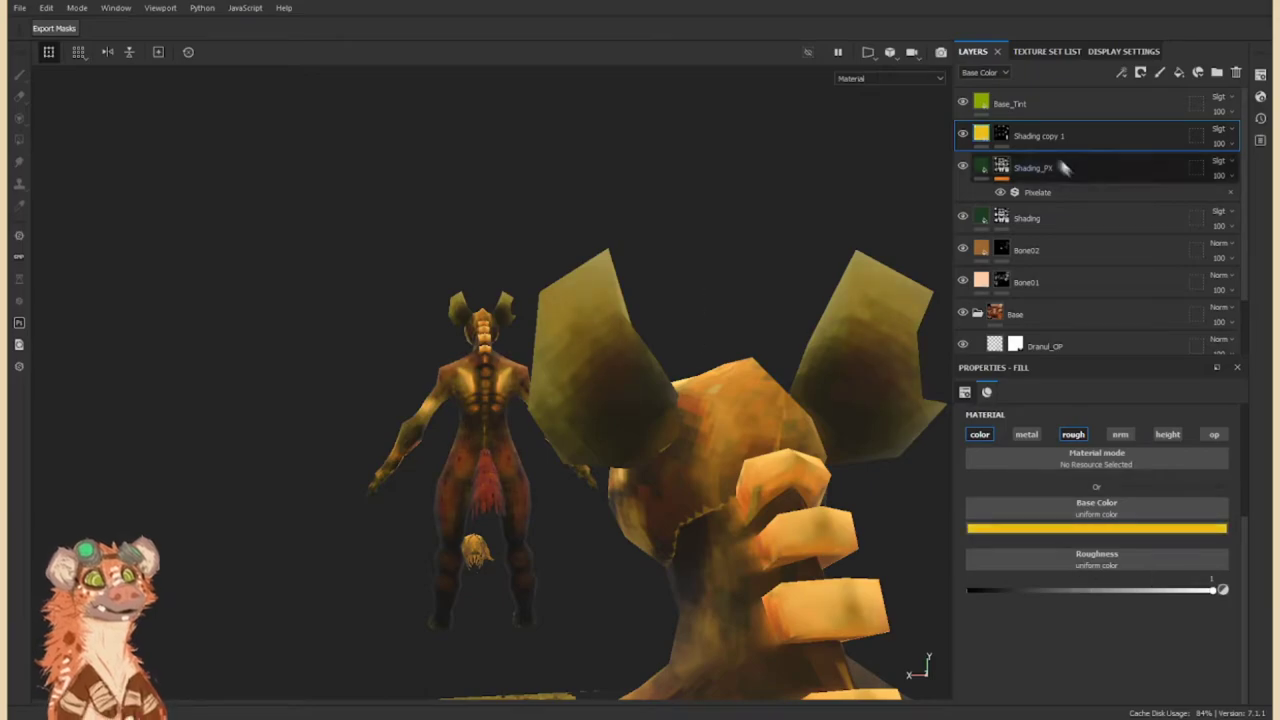
key("1")
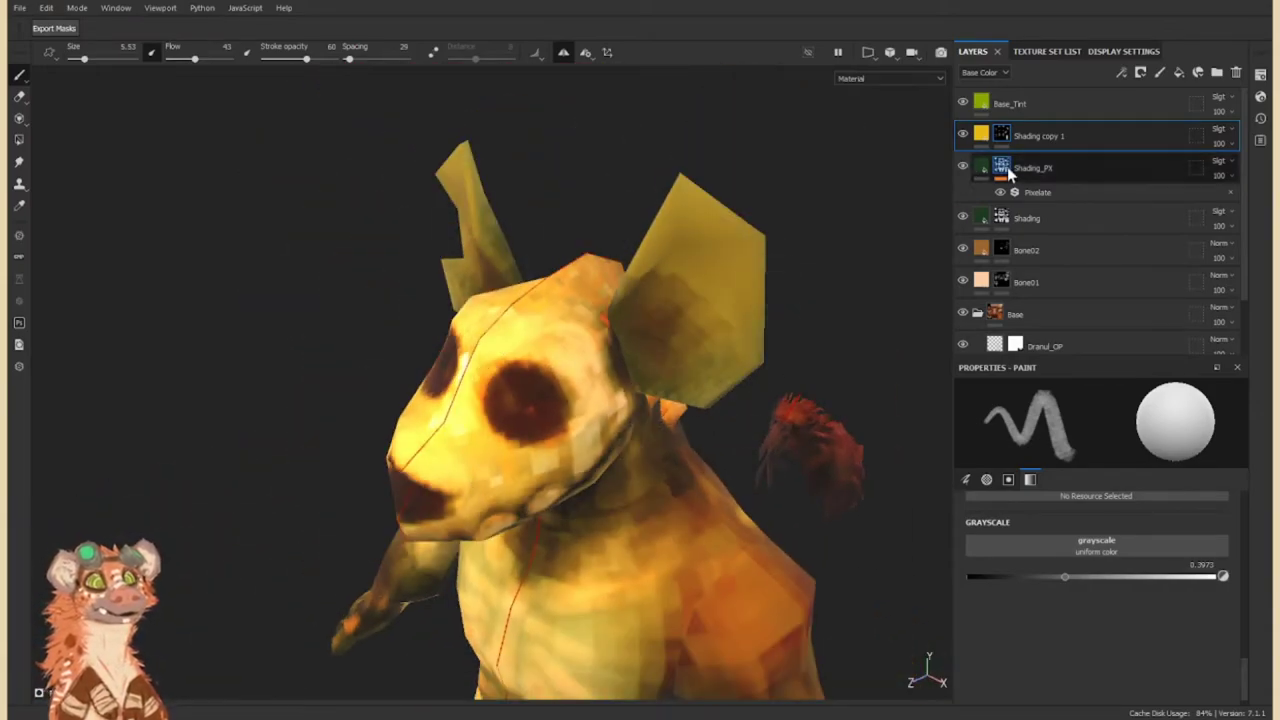
Touch up Shading, Shading_PX and Shading copy 1 around the creature's back.
left_click(1008, 172)
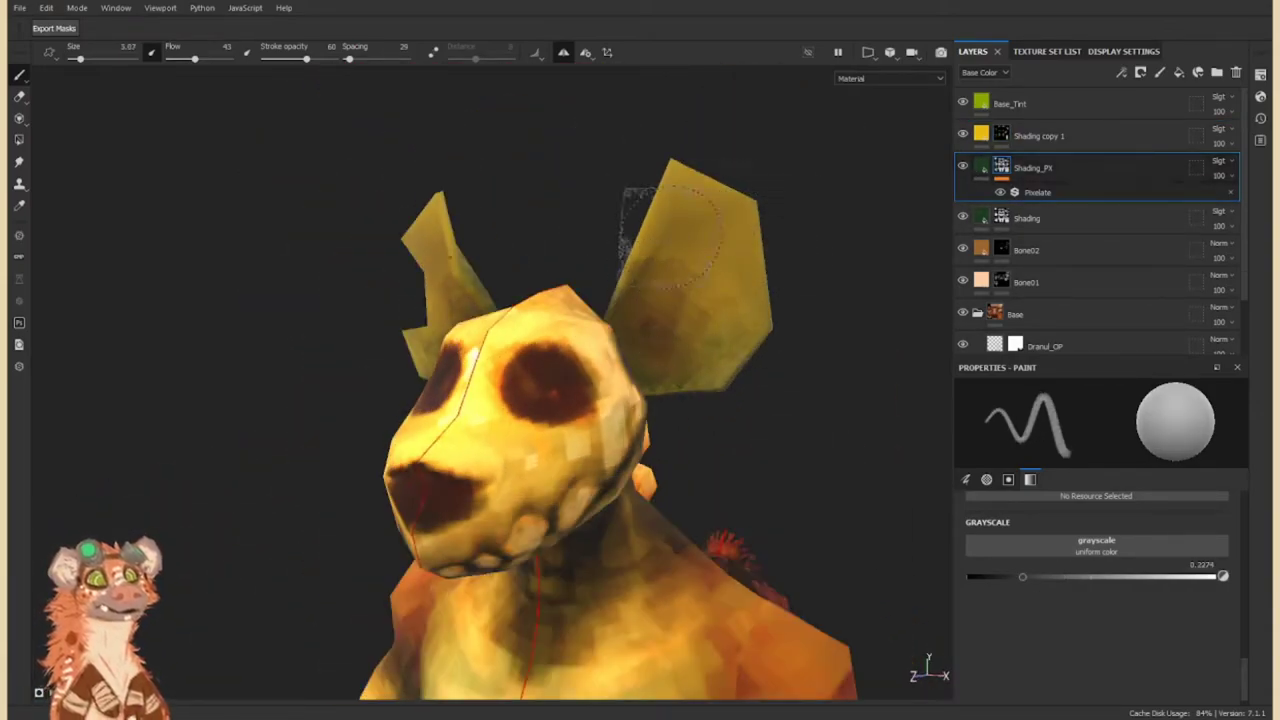
left_click(1027, 218)
left_click(1030, 168)
mouse_move(644, 330)
left_mouse_down("alt")
mouse_move(760, 340)
mouse_move(748, 543)
left_mouse_up("alt")
left_click(1030, 136)
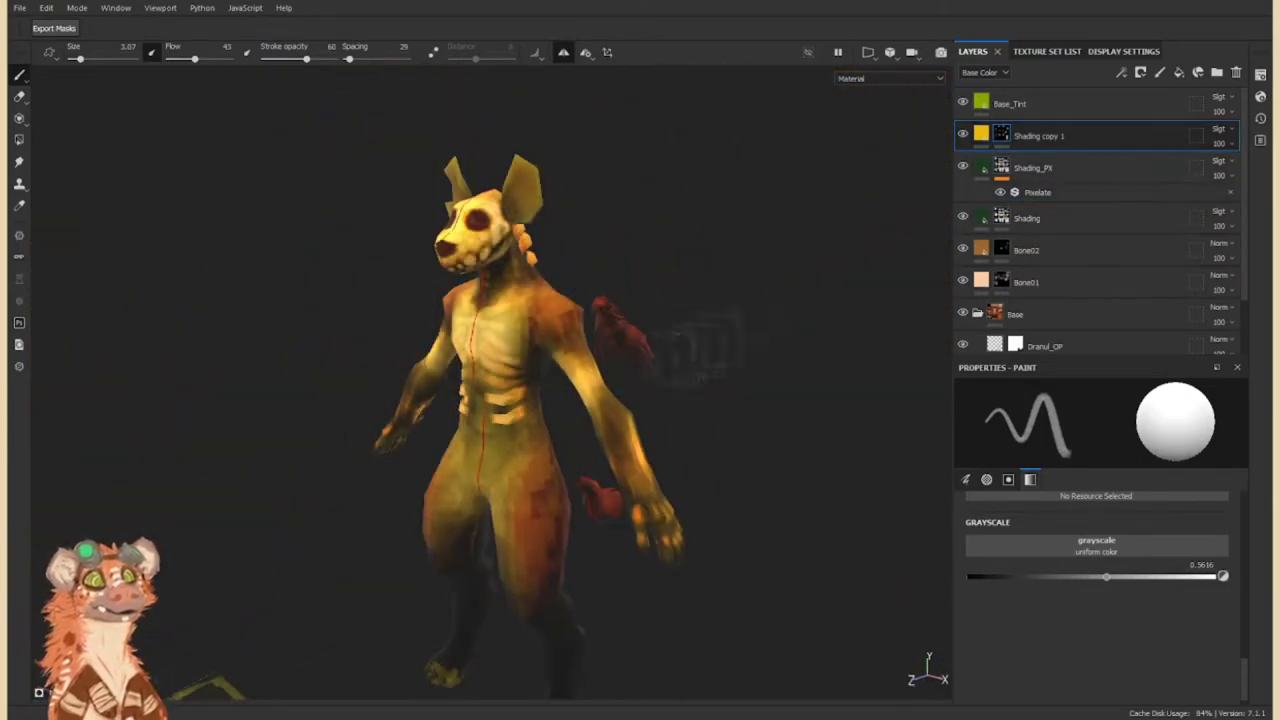
left_click_drag(700, 450, 455, 519, "alt")
left_click(1030, 168)
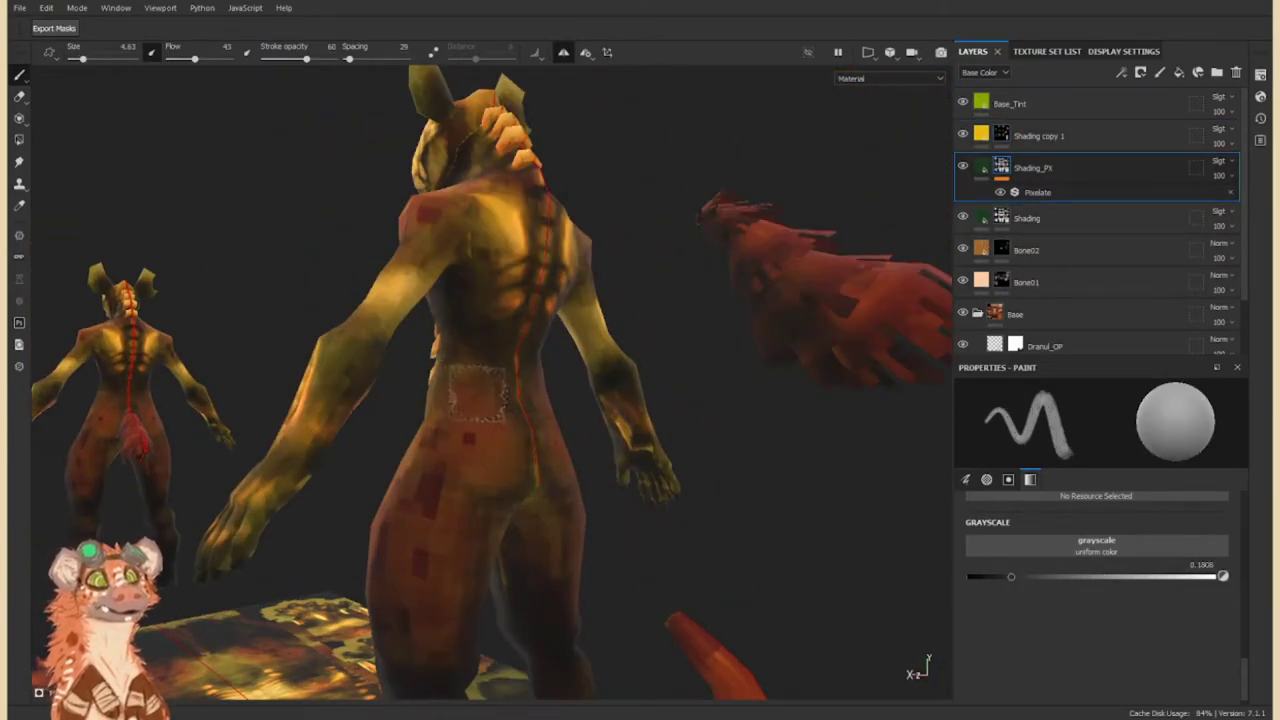
mouse_move(472, 352)
left_mouse_down("alt")
mouse_move(237, 377)
mouse_move(520, 360)
left_mouse_up("alt")
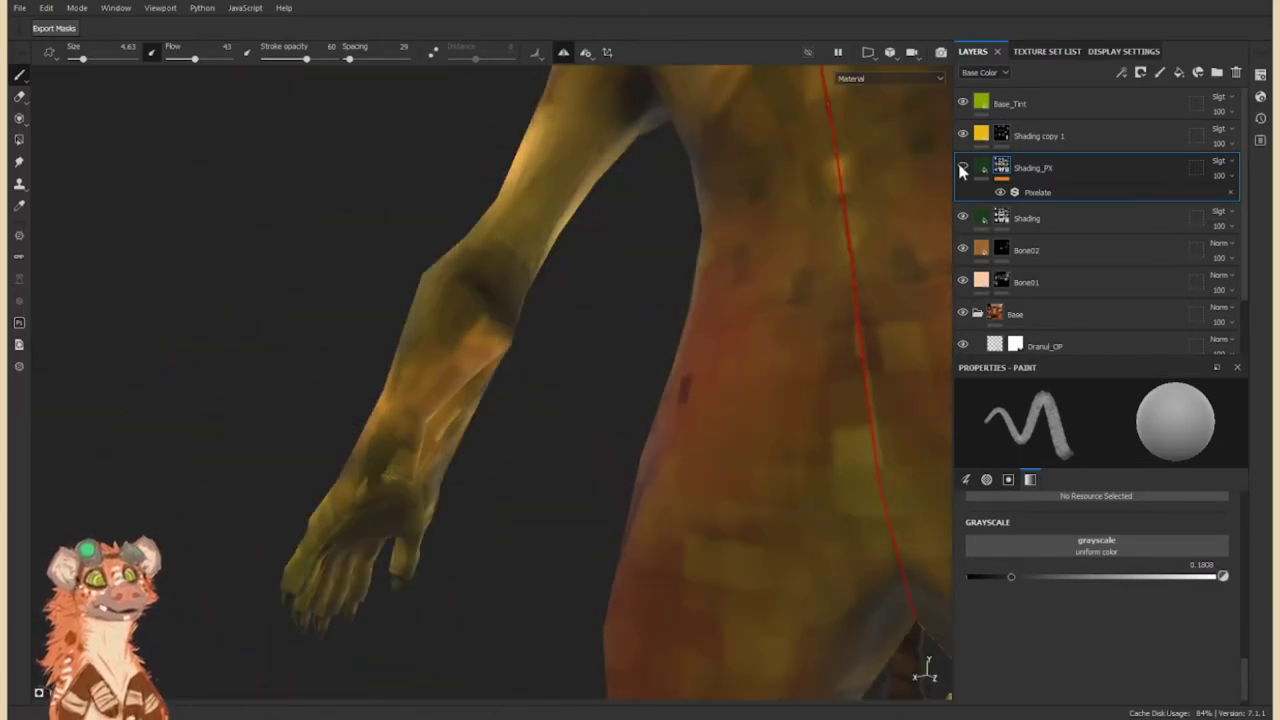
On Bone01, paint light bone marks on the legs and foot claws.
left_click(1026, 282)
mouse_move(465, 280)
left_mouse_down("alt")
mouse_move(415, 378)
mouse_move(254, 363)
left_mouse_up("alt")
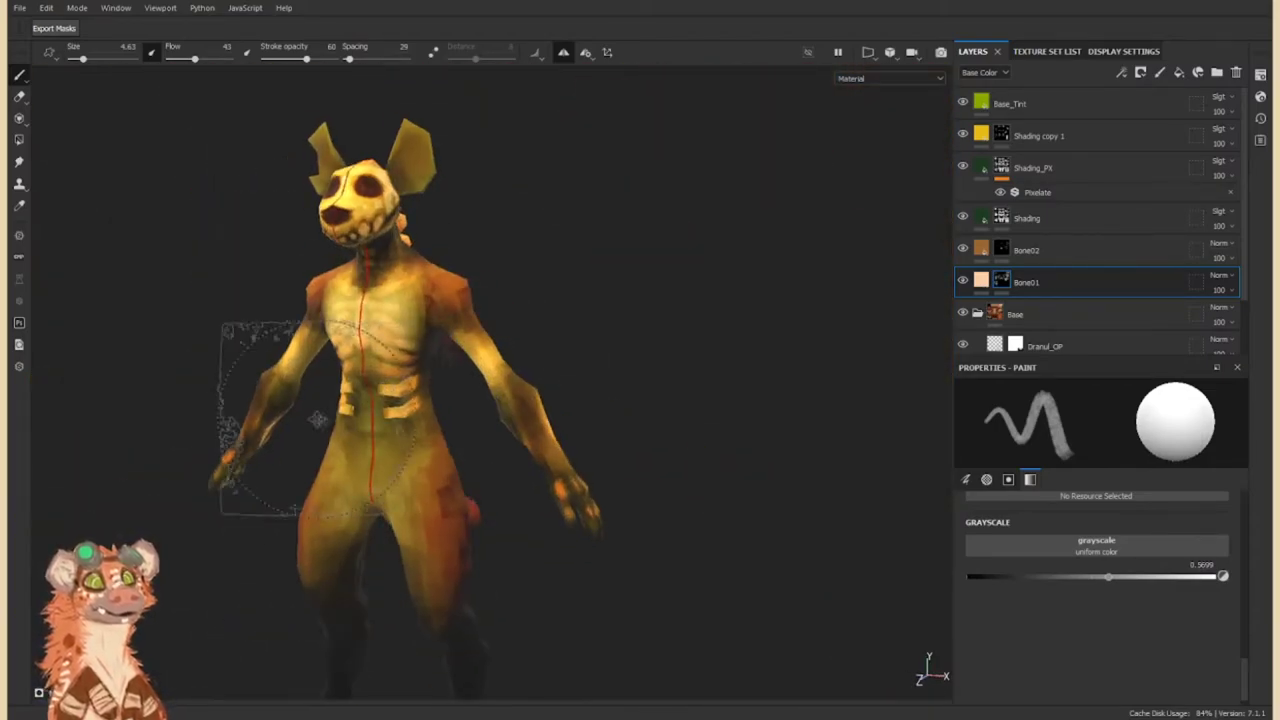
right_click_drag(254, 363, 663, 366, "alt")
left_click_drag(663, 366, 830, 345, "alt")
right_click_drag(830, 345, 600, 420, "alt")
mouse_move(600, 420)
left_mouse_down("alt")
mouse_move(508, 456)
mouse_move(500, 443)
mouse_move(530, 380)
left_mouse_up("alt")
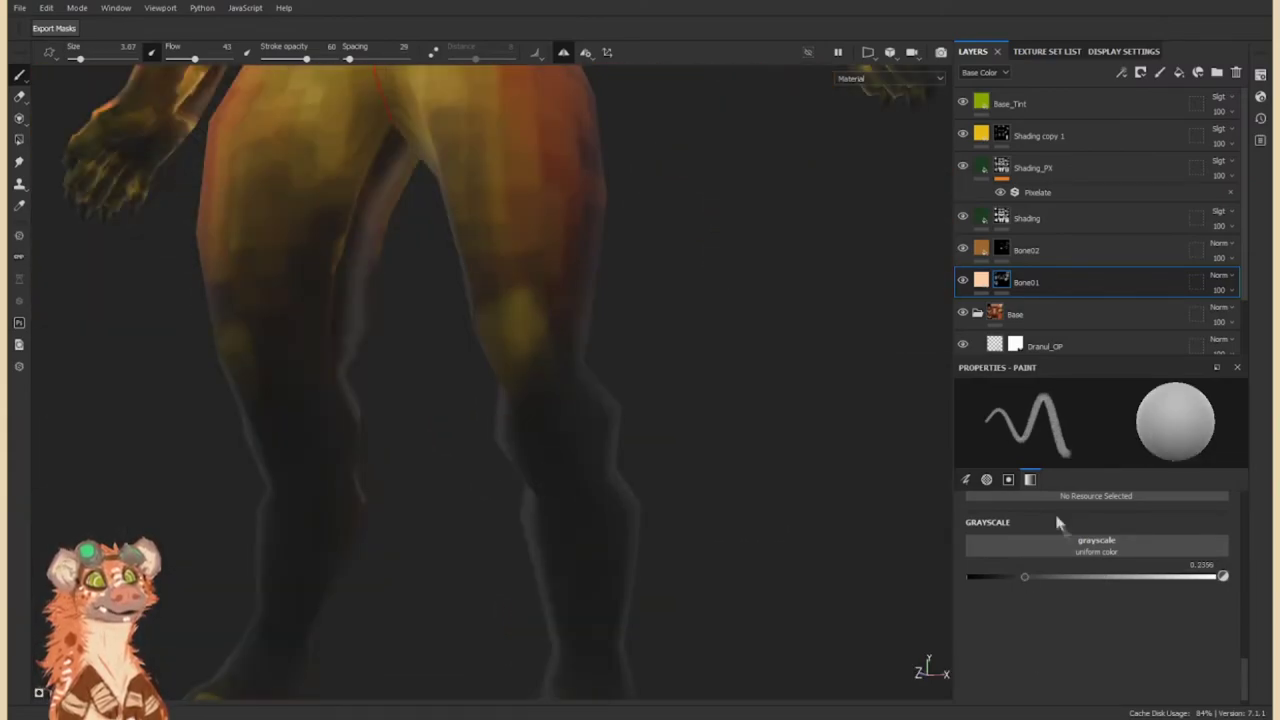
right_click_drag(530, 380, 555, 295, "alt")
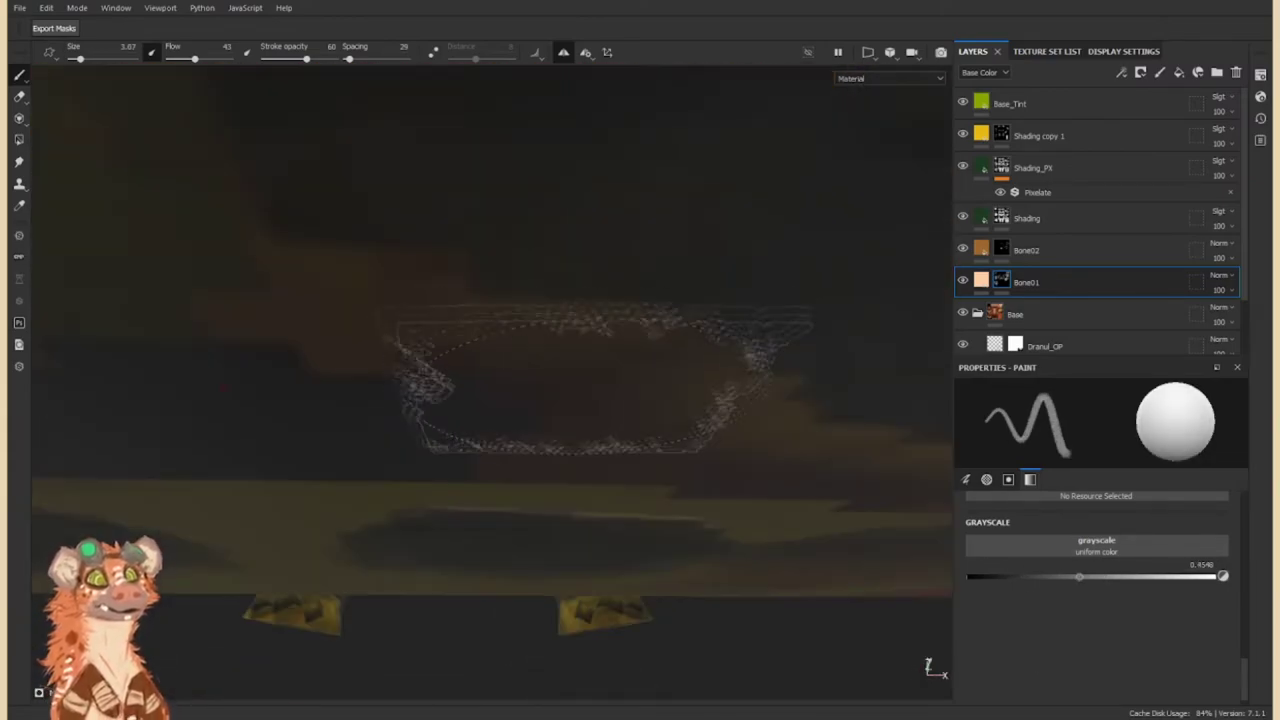
left_click_drag(555, 295, 943, 666, "alt")
left_click(1133, 578)
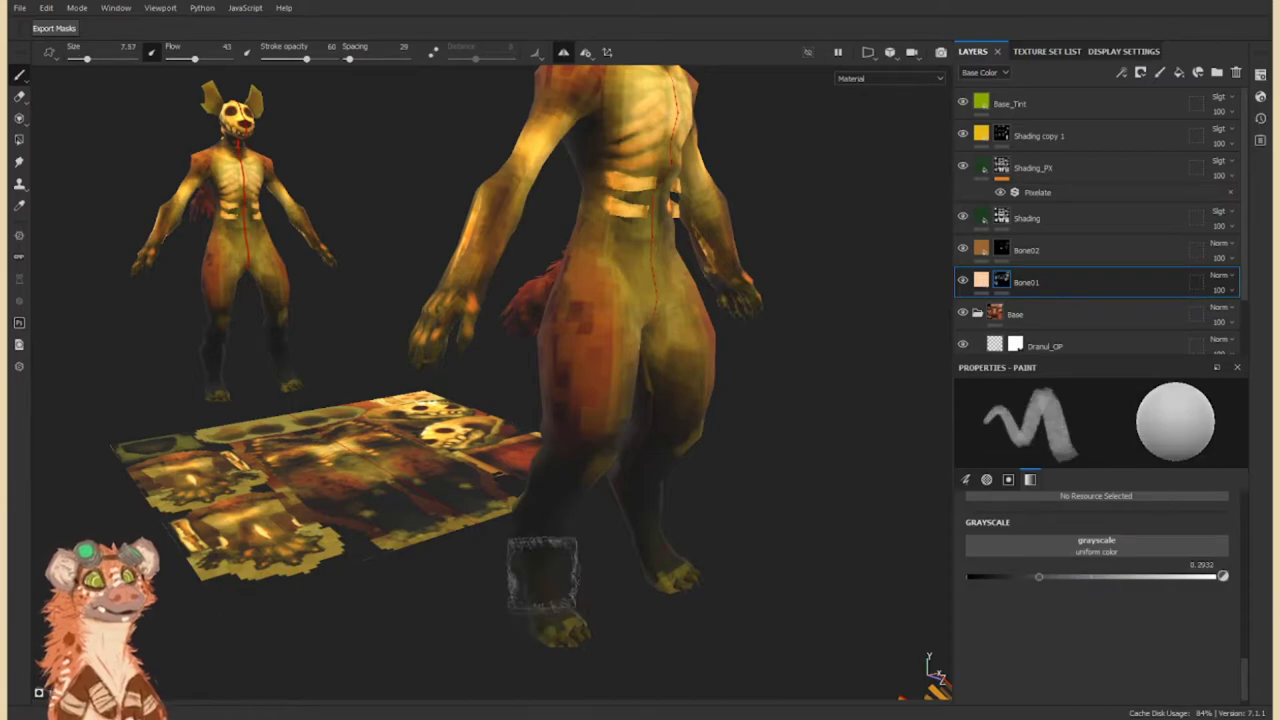
left_click_drag(592, 415, 530, 457, "alt")
mouse_move(530, 457)
right_mouse_down("alt")
mouse_move(463, 527)
mouse_move(511, 452)
right_mouse_up("alt")
mouse_move(481, 524)
left_mouse_down("alt")
mouse_move(514, 486)
mouse_move(480, 531)
mouse_move(420, 486)
left_mouse_up("alt")
right_click_drag(420, 486, 460, 440, "alt")
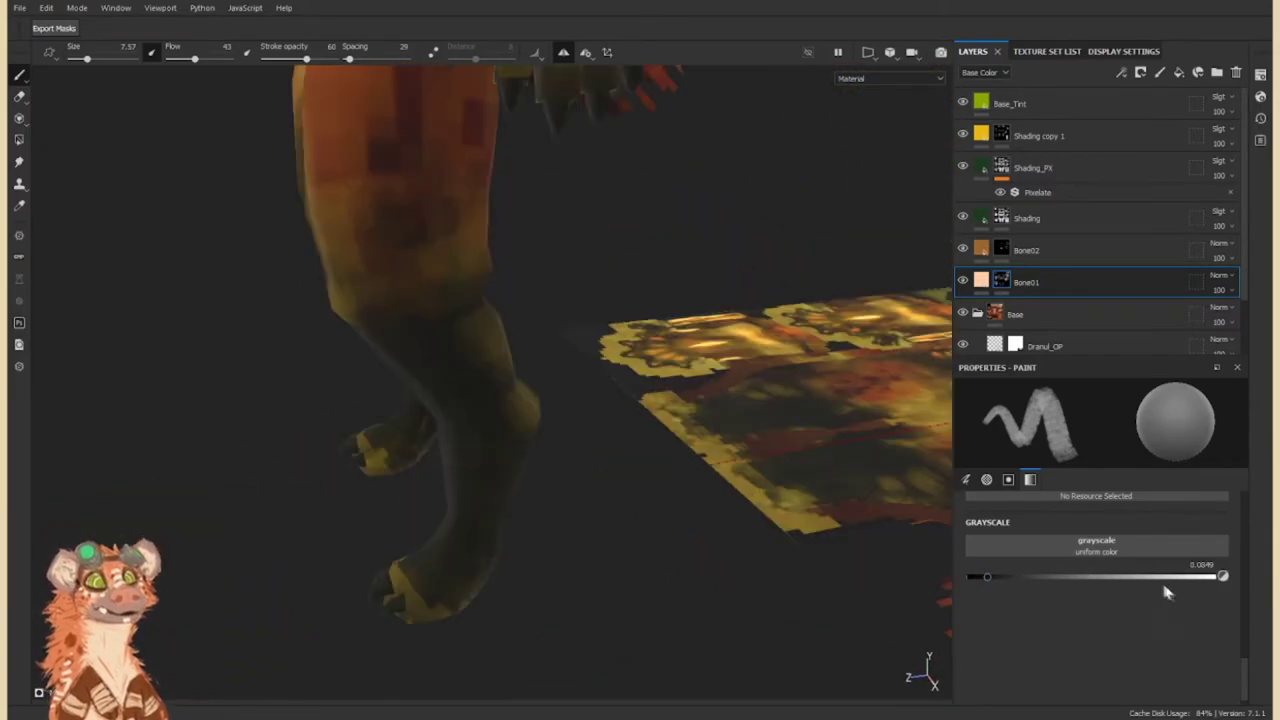
left_click(1148, 576)
left_click_drag(480, 400, 448, 572, "alt")
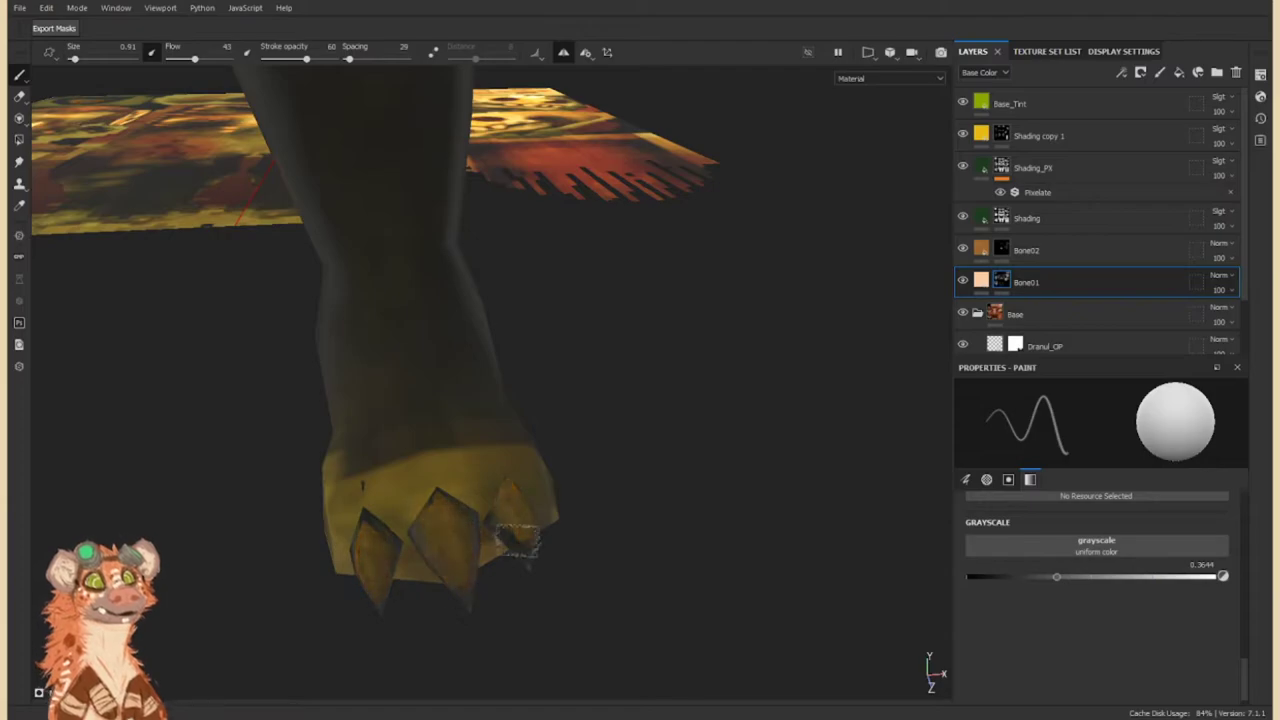
Make Bone02 visible and soften the Shading_PX shading with the Smudge tool.
key("f")
scroll(413, 440, "up", 5)
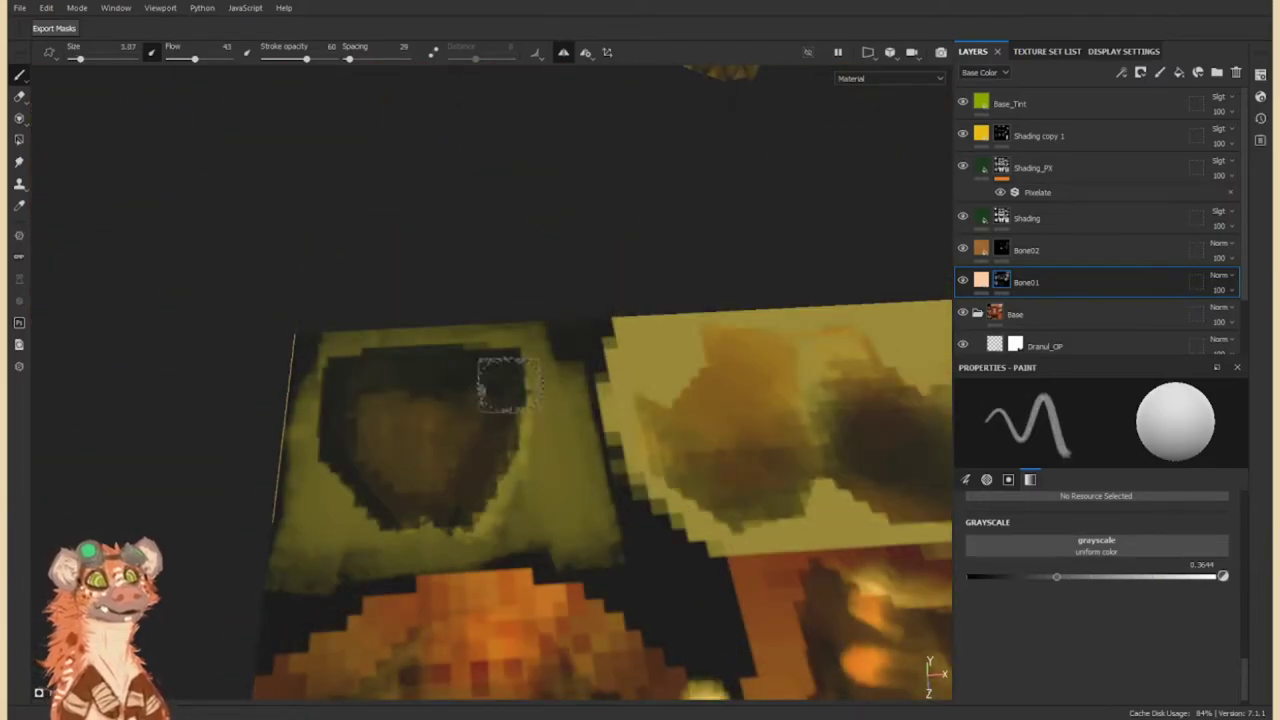
left_click(962, 249)
left_click(1030, 218)
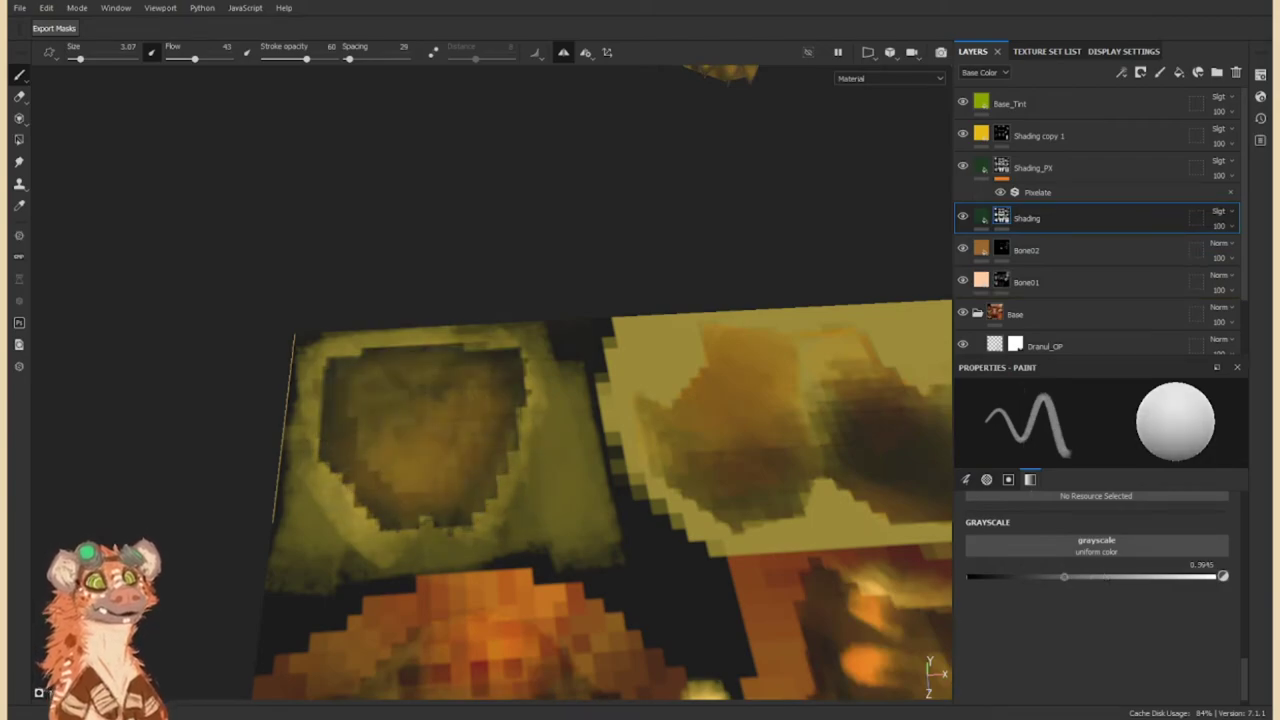
left_click(1033, 168)
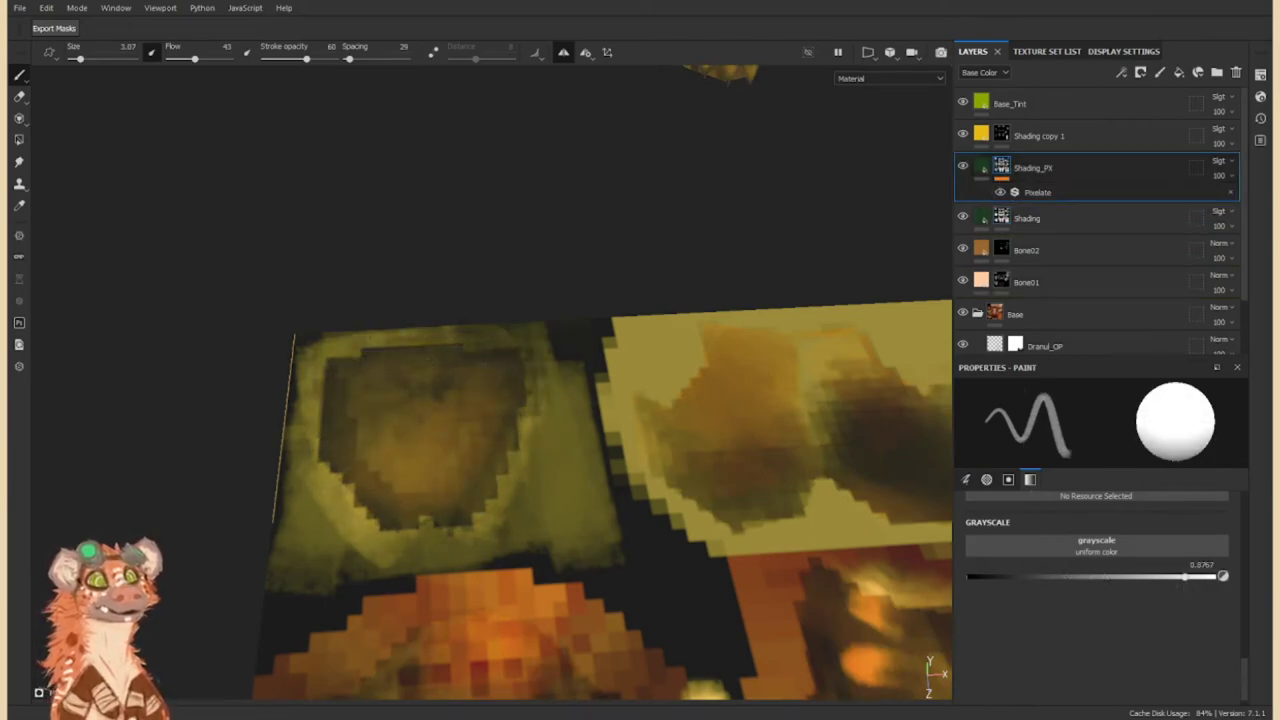
key("5")
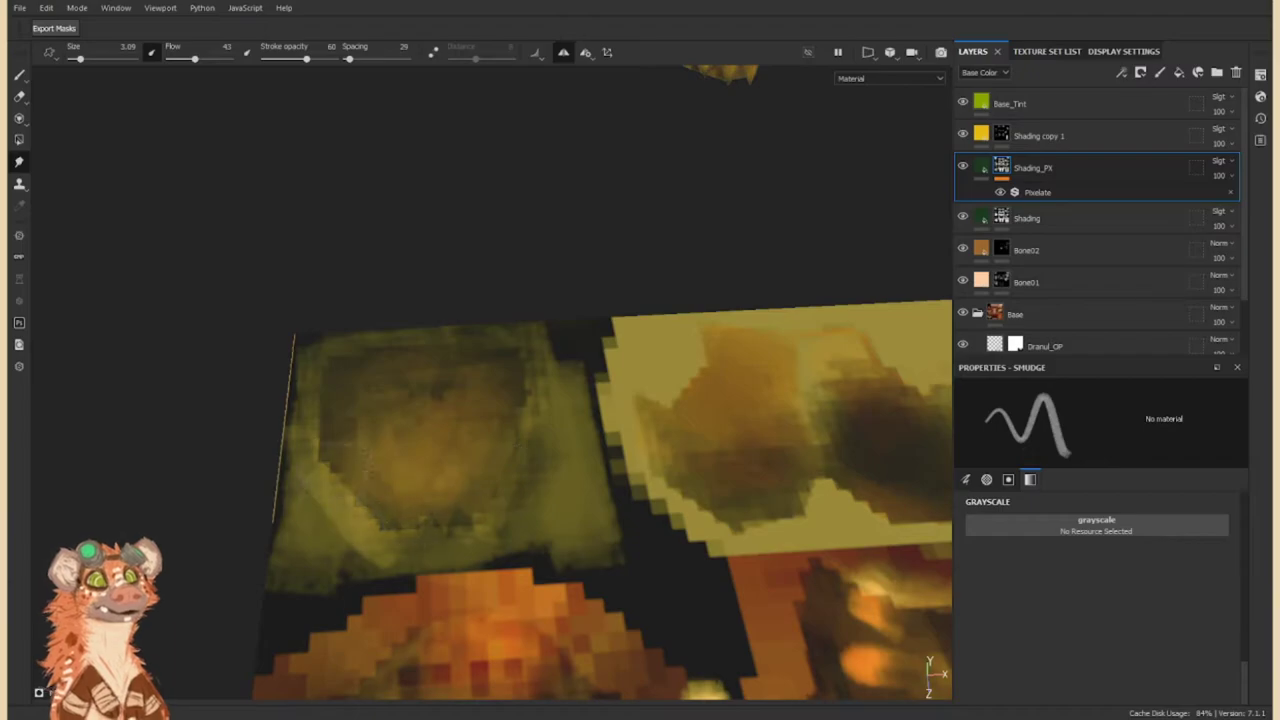
key("f")
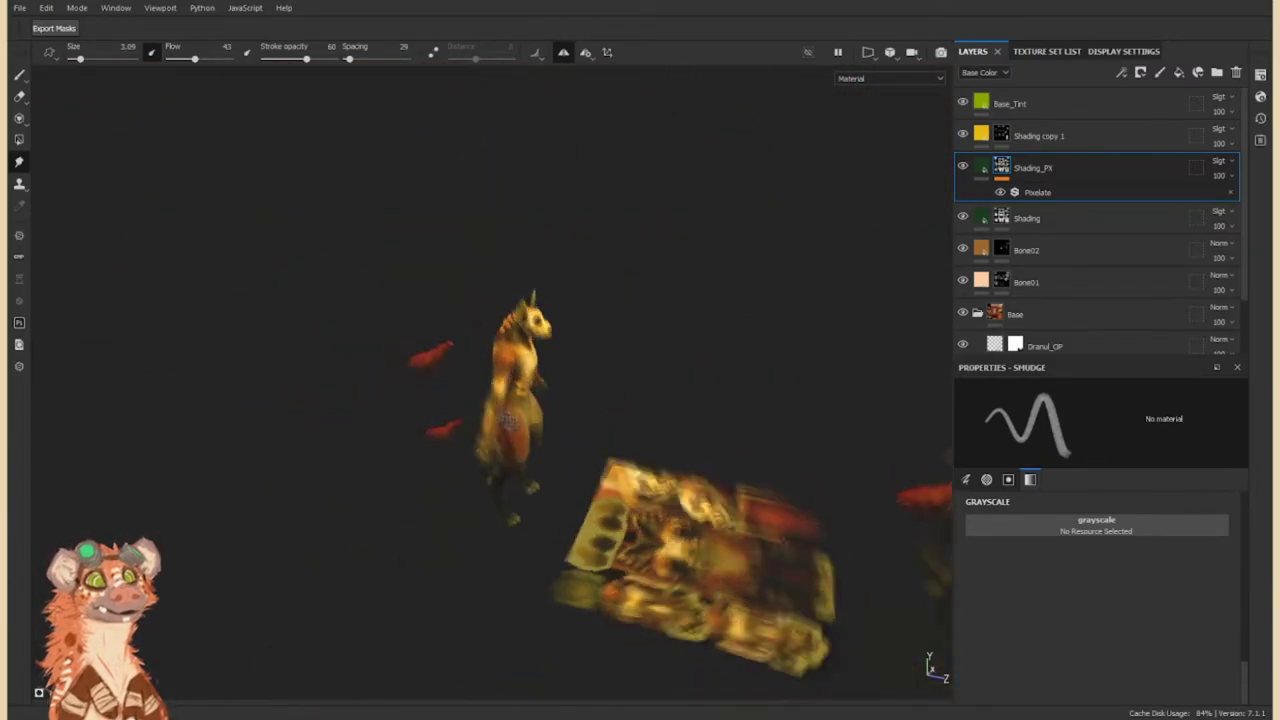
left_click(988, 284)
Duplicate Bone01 and rename the copy Bone01PX.
key("ctrl+d")
double_click(1072, 290)
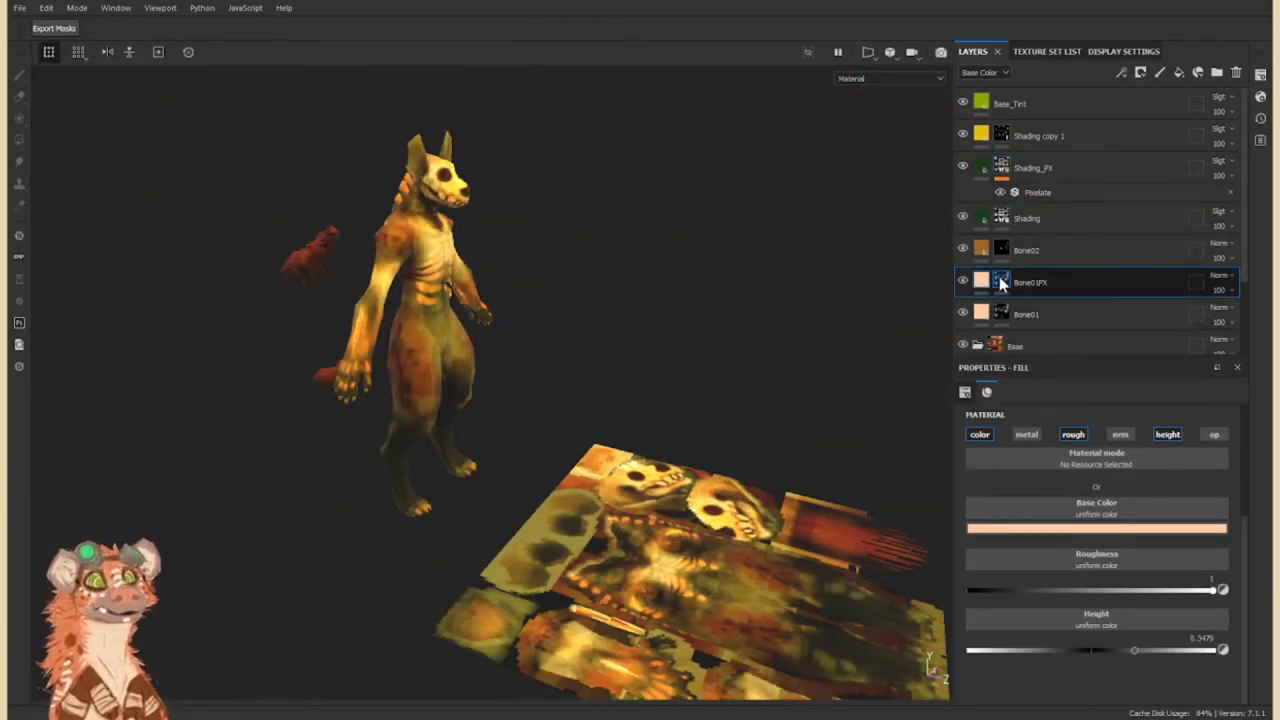
type("Bone01PX")
key("Return")
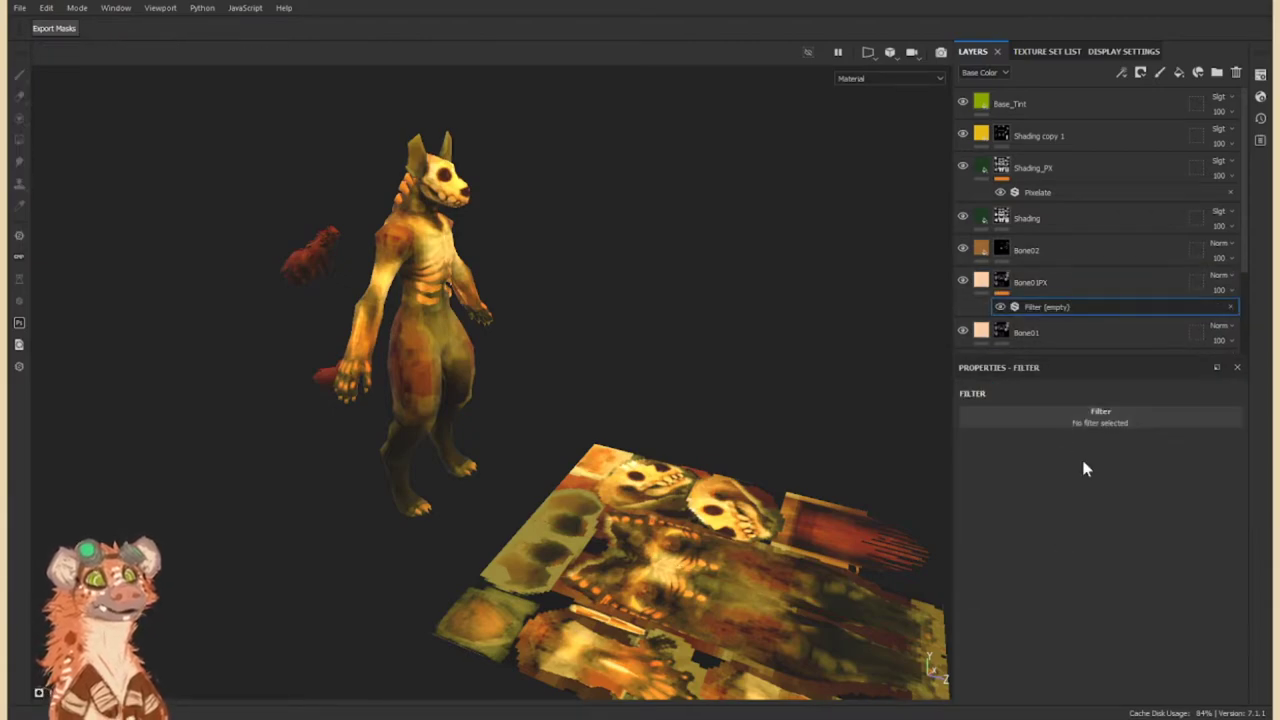
Give Bone01PX a Pixelate filter at resolution 128 and 50 opacity.
left_click(1092, 415)
key("f")
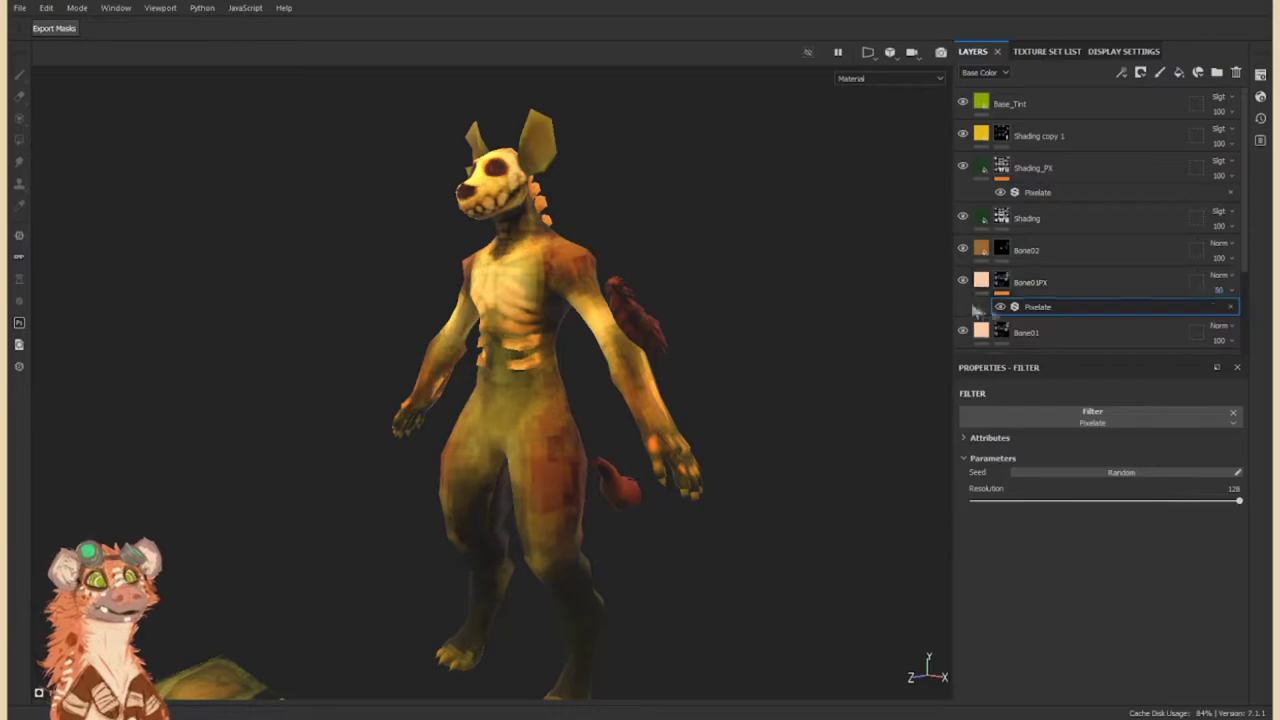
left_click(1100, 290)
scroll(445, 350, "up", 5)
mouse_move(445, 350)
left_mouse_down("alt")
mouse_move(257, 314)
mouse_move(614, 286)
left_mouse_up("alt")
left_click(963, 282)
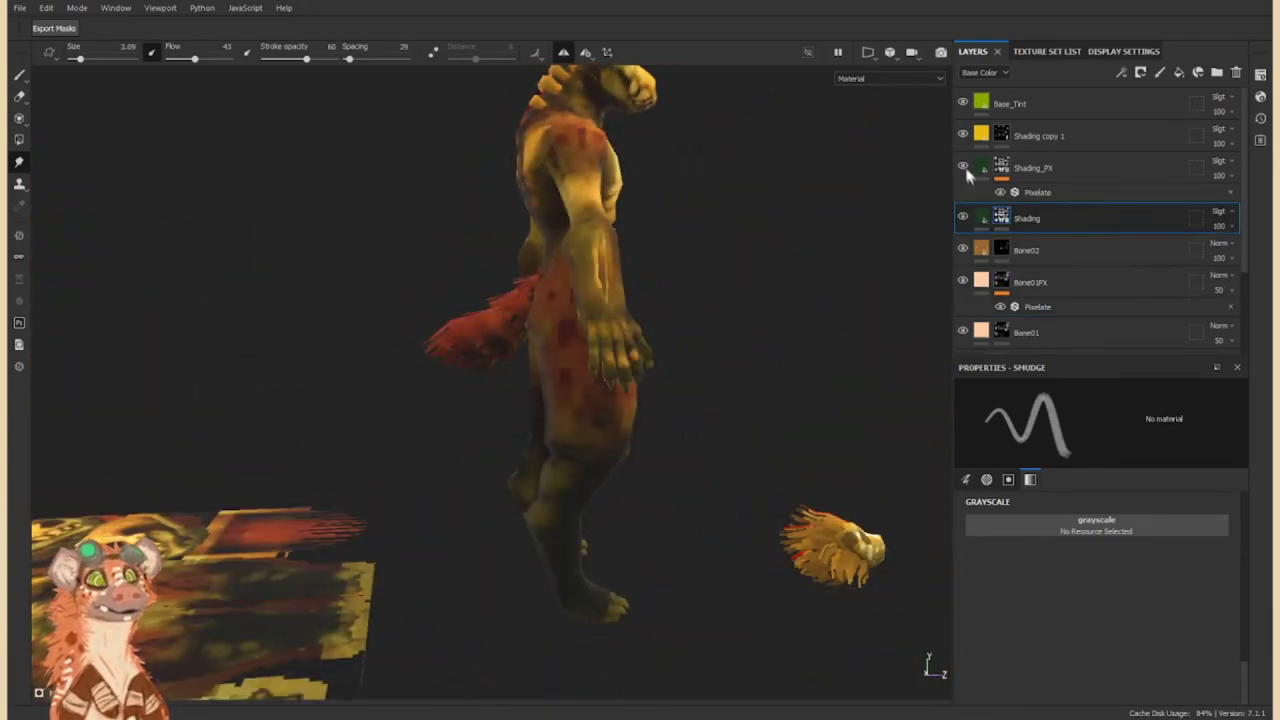
Select the Shading_PX layer and switch to the Paint brush.
left_click(967, 175)
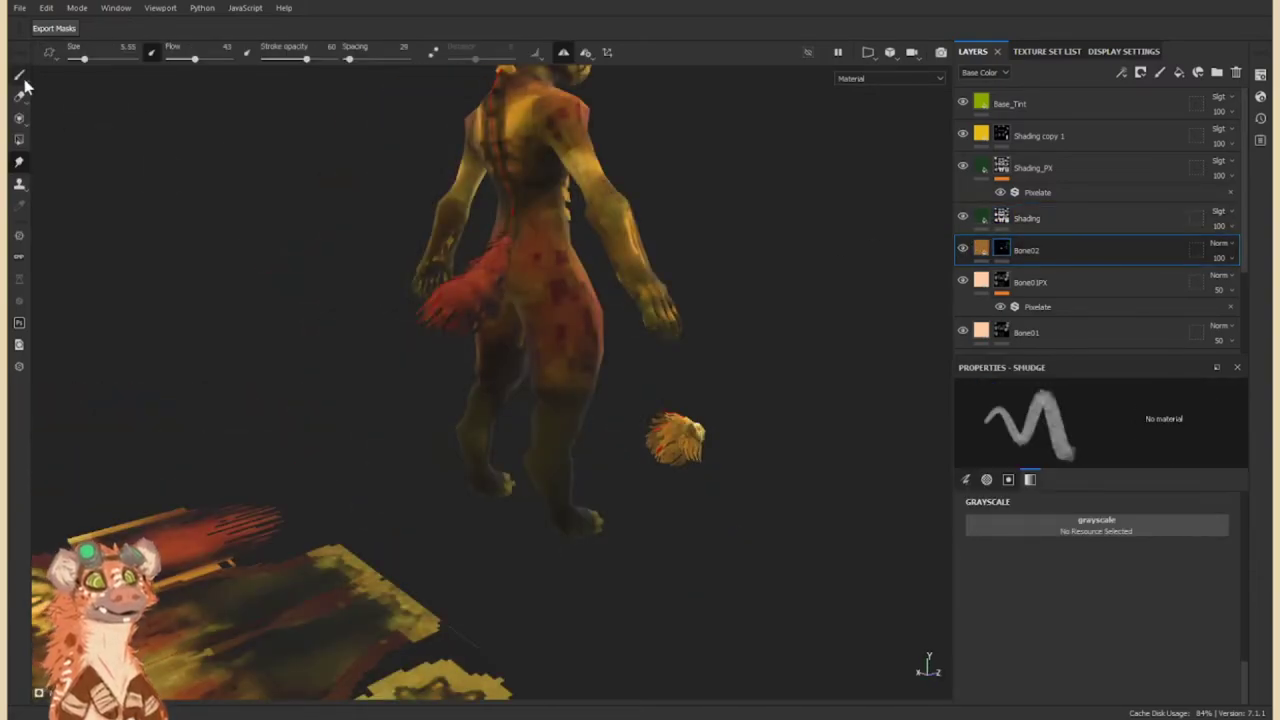
left_click(20, 77)
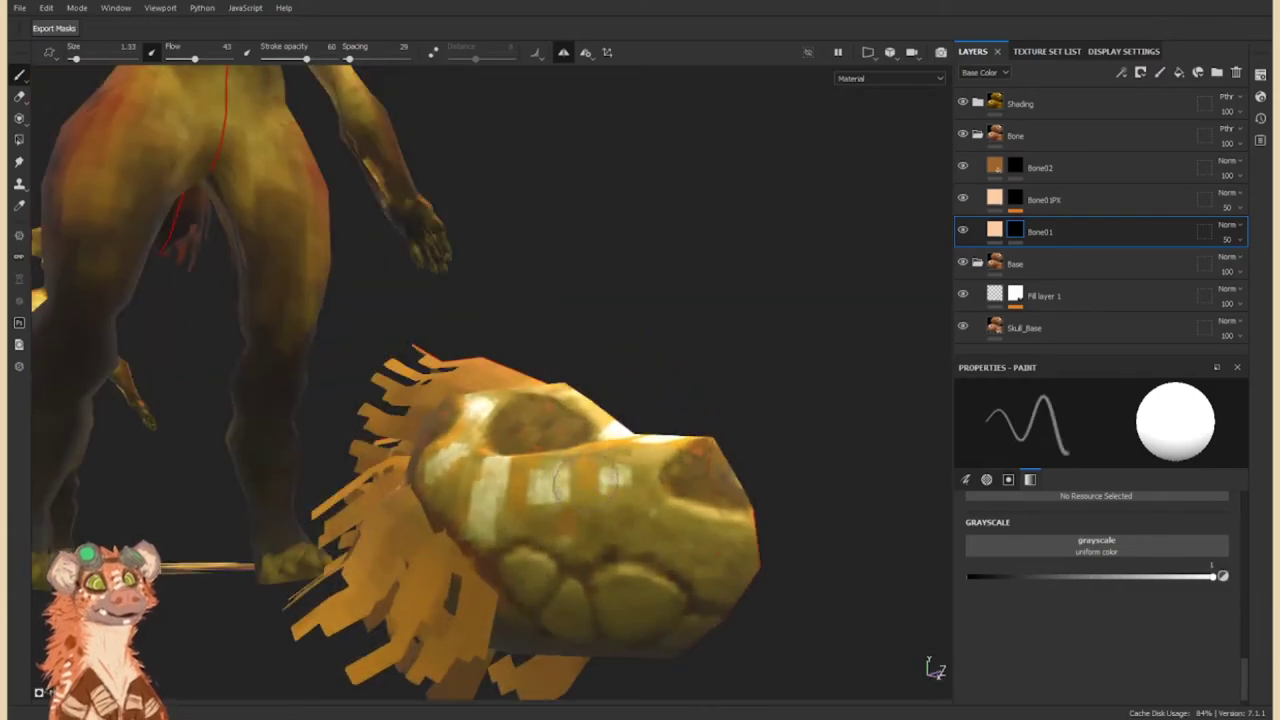
Paint pale bone plates along the skull's underside on Bone01 and soften them with Smudge.
left_click_drag(655, 520, 668, 488, "alt")
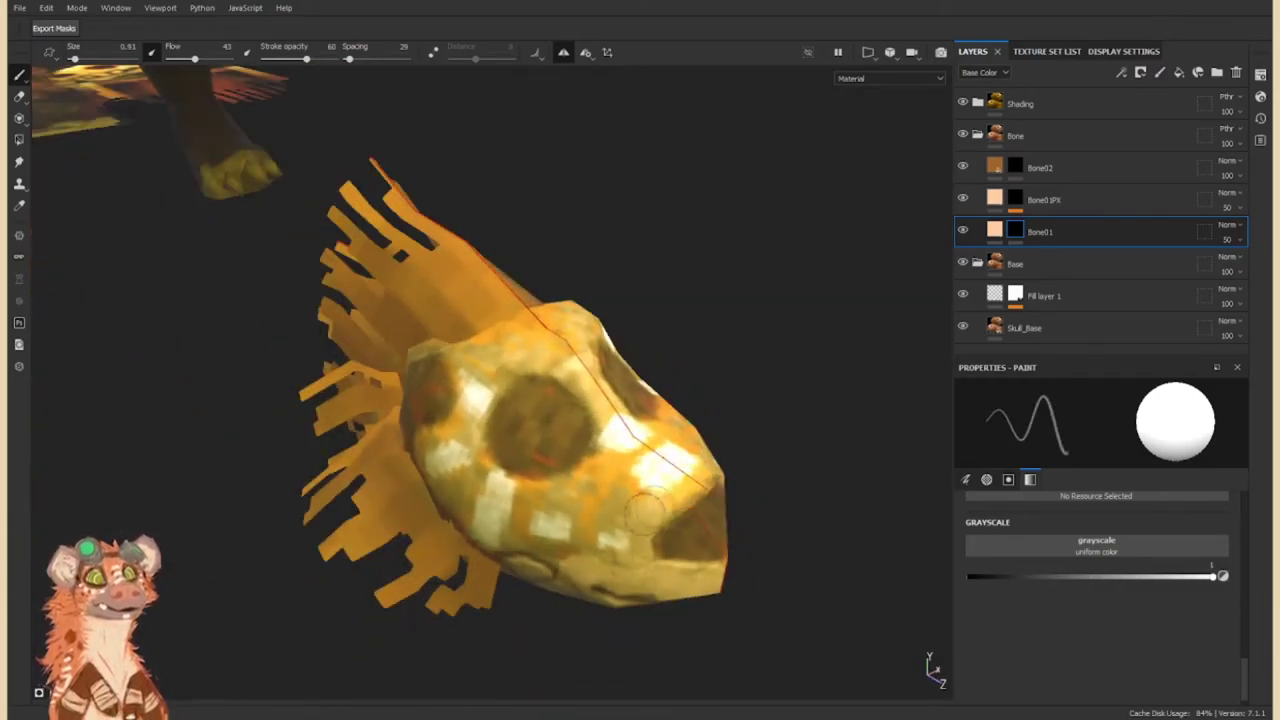
mouse_move(600, 400)
left_mouse_down("alt")
mouse_move(445, 362)
mouse_move(545, 572)
mouse_move(537, 502)
left_mouse_up("alt")
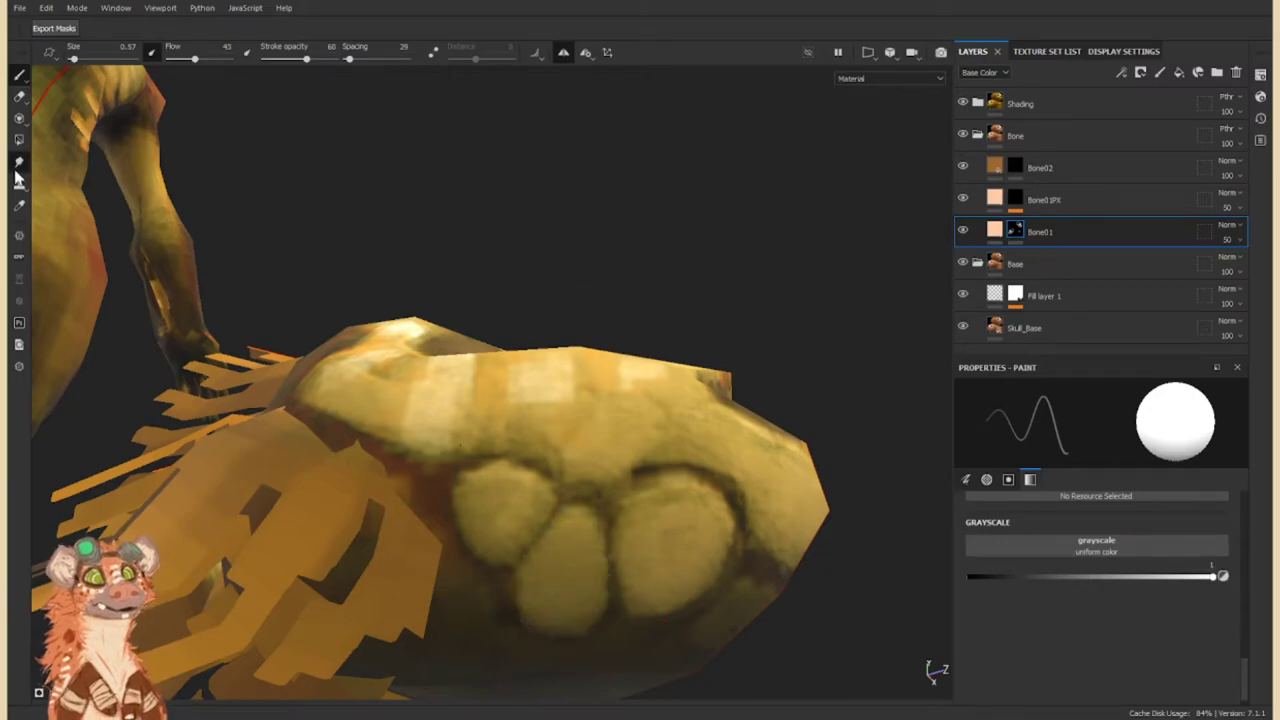
left_click(18, 180)
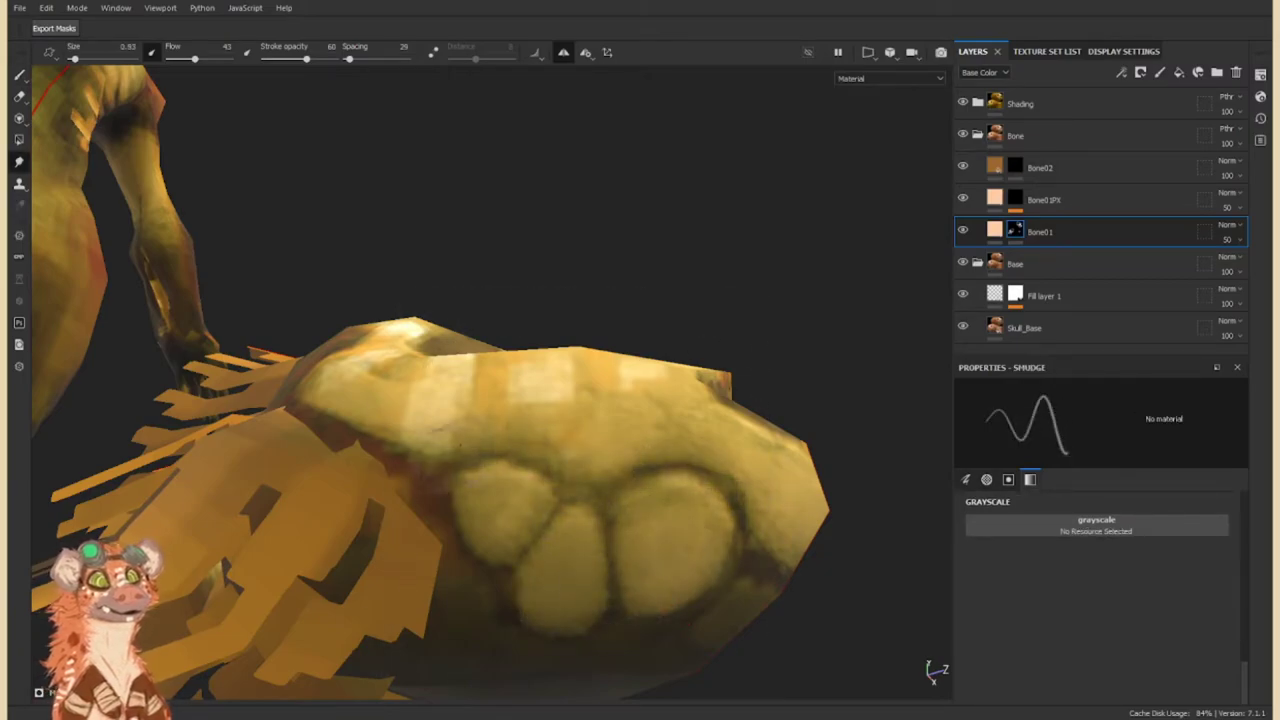
left_click_drag(437, 510, 645, 447, "alt")
mouse_move(470, 455)
left_mouse_down("alt")
mouse_move(570, 497)
mouse_move(551, 500)
left_mouse_up("alt")
Repaint the snout's plate markings from a side angle, smudge the outlines, and reveal Bone01PX's Pixelate filter.
key("1")
mouse_move(665, 565)
left_mouse_down("alt")
mouse_move(560, 486)
mouse_move(531, 481)
left_mouse_up("alt")
key("5")
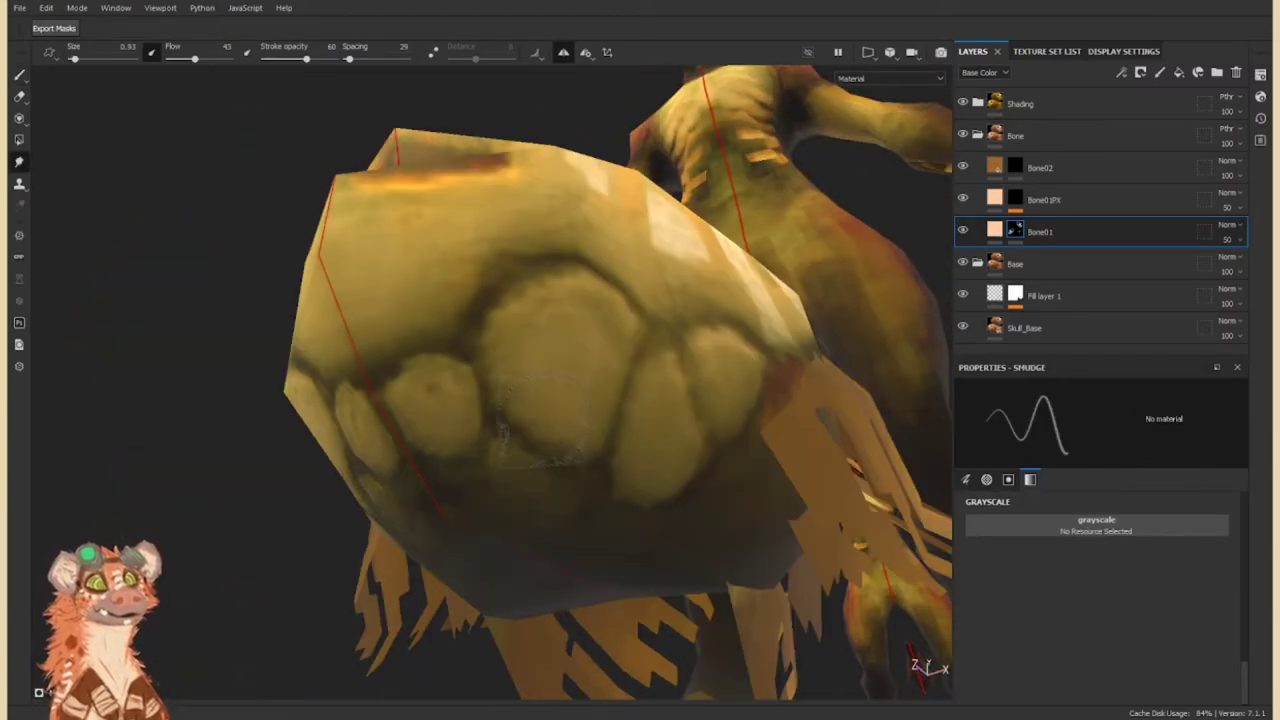
left_click_drag(410, 292, 600, 330, "alt")
scroll(600, 330, "down", 3)
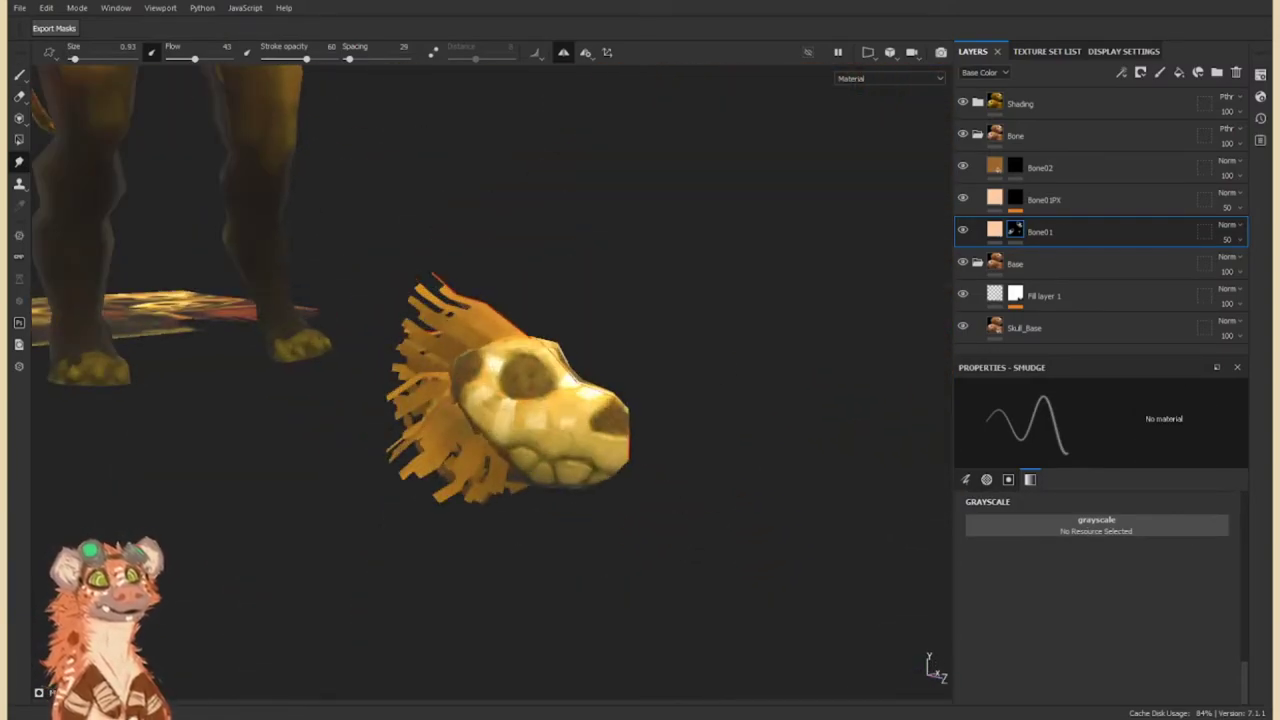
left_click(1040, 199)
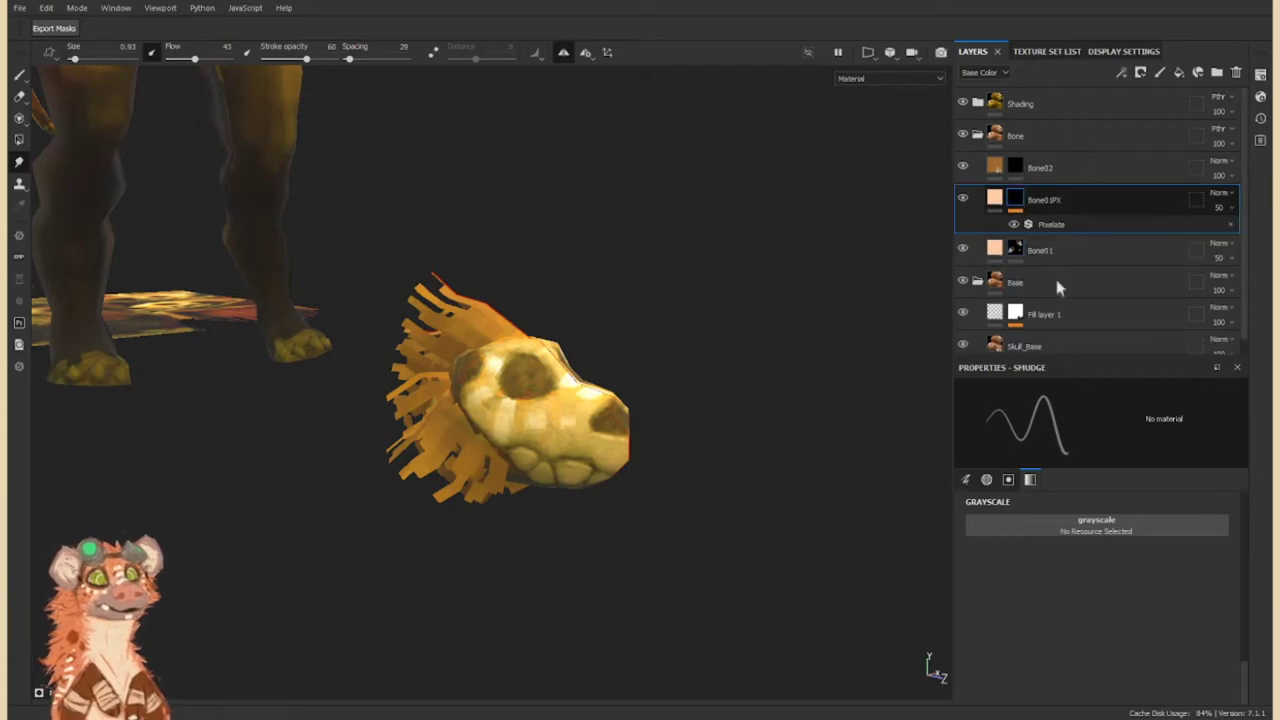
Set the Bone01PX Pixelate filter's Resolution to 128.
left_click(1037, 224)
scroll(918, 445, "up", 2)
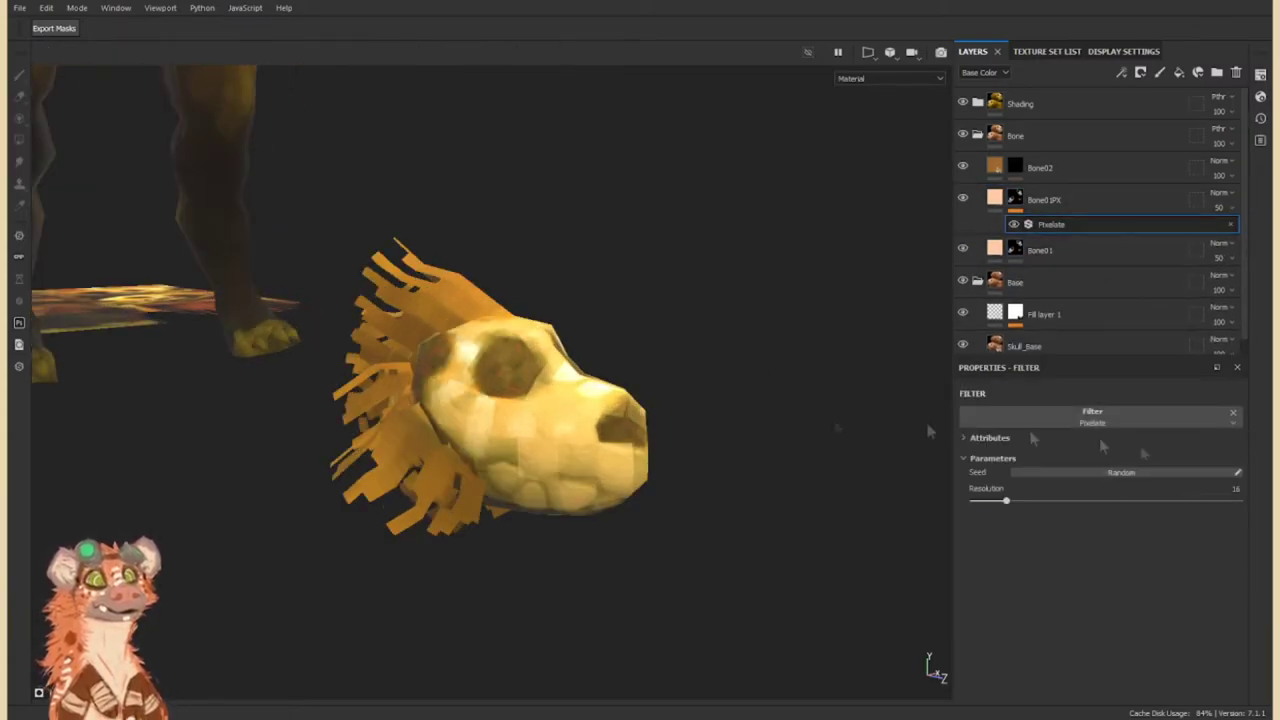
left_click_drag(727, 437, 697, 409, "alt")
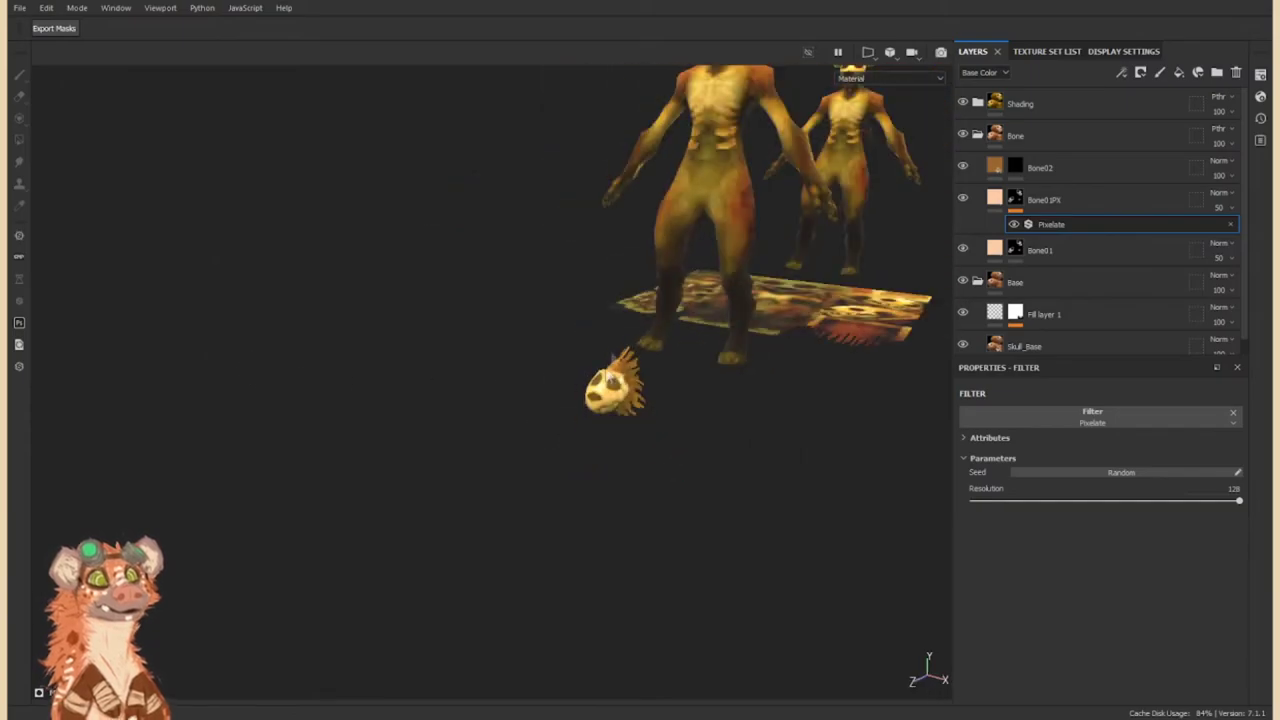
Touch up the bone markings on the Bone02 and Bone01 masks, smudging the snout plates' dark outlines.
left_click(1040, 167)
scroll(540, 420, "up", 2)
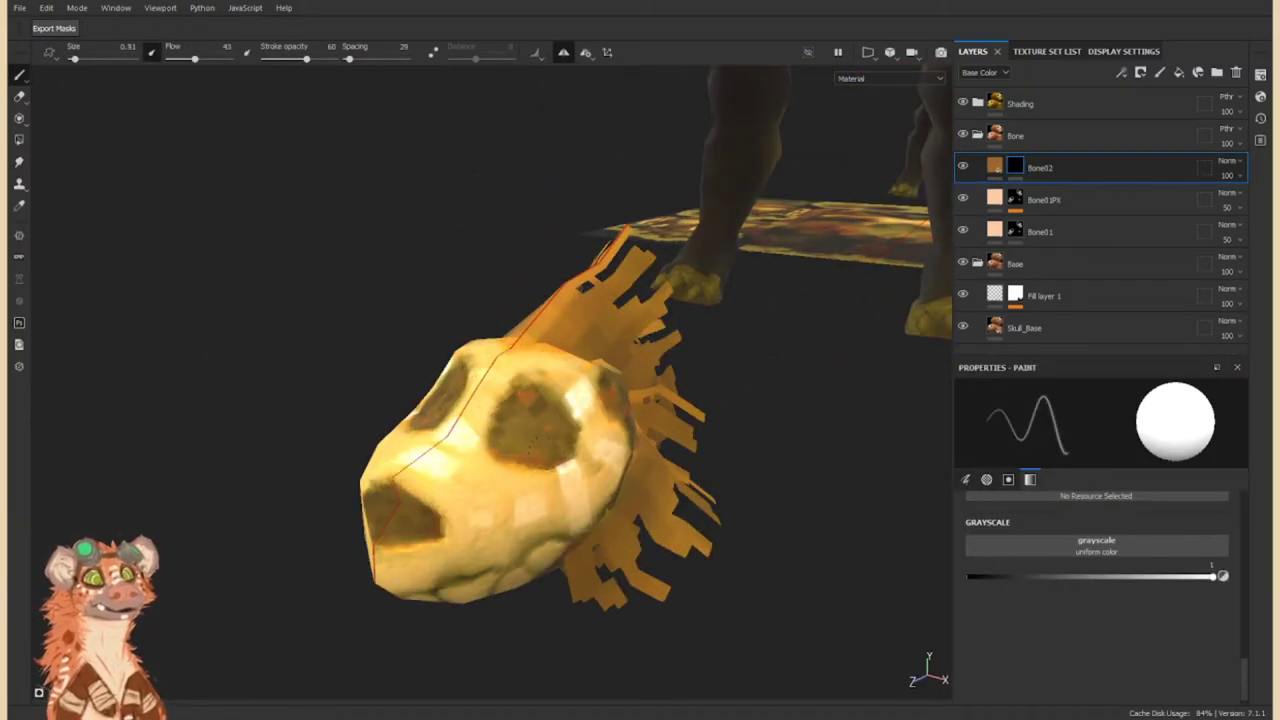
scroll(477, 502, "up", 2)
mouse_move(410, 523)
left_mouse_down("alt")
mouse_move(690, 410)
mouse_move(529, 457)
left_mouse_up("alt")
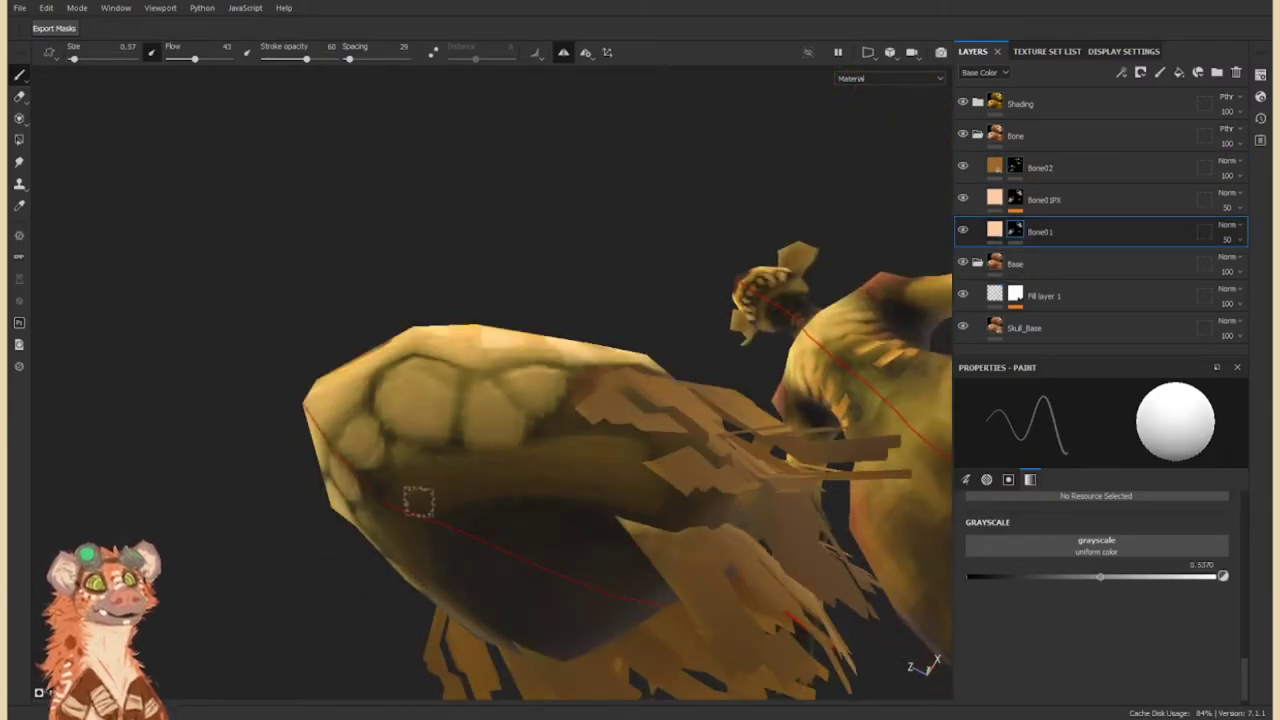
left_click(1040, 199)
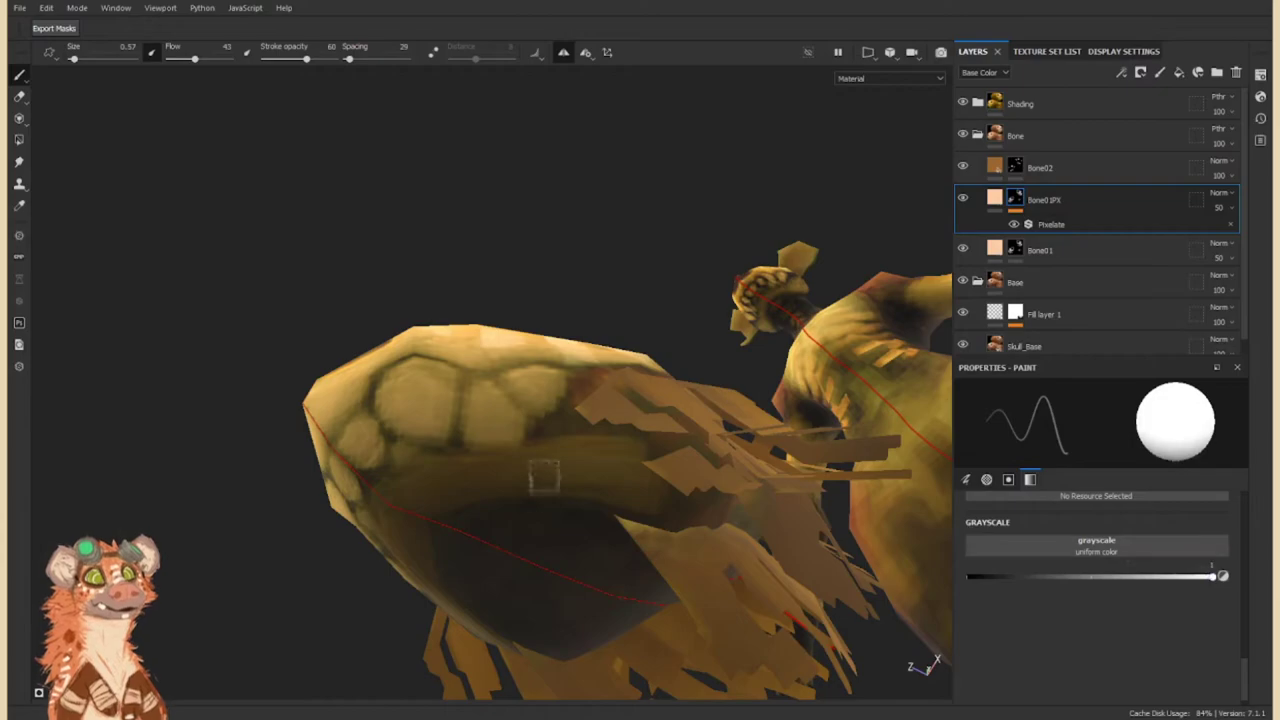
left_click(1040, 250)
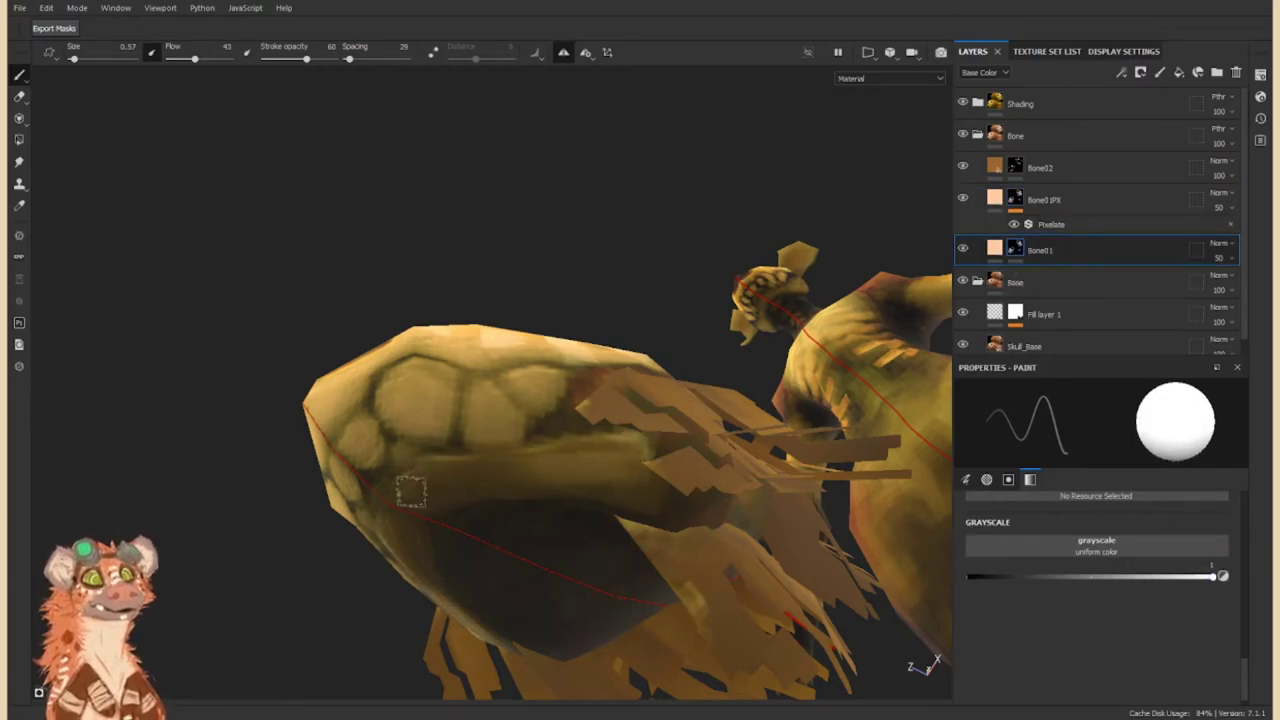
left_click(18, 161)
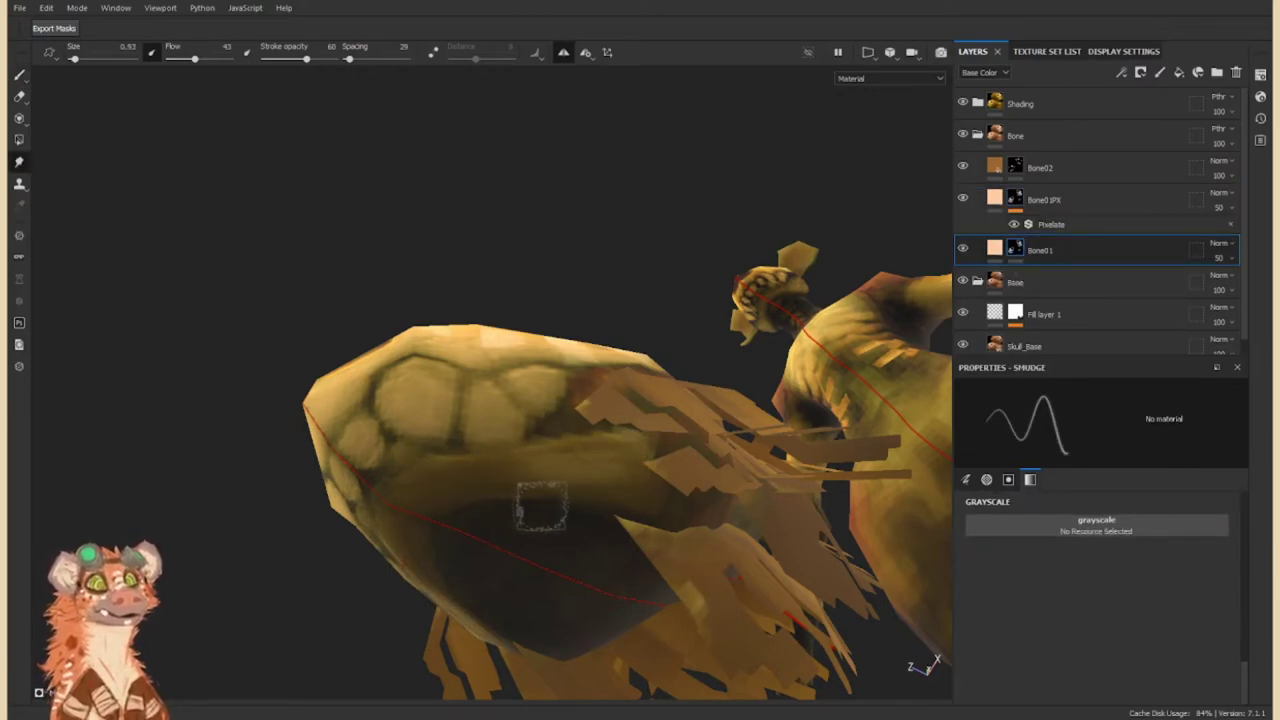
left_click(1040, 199)
left_click(1040, 167)
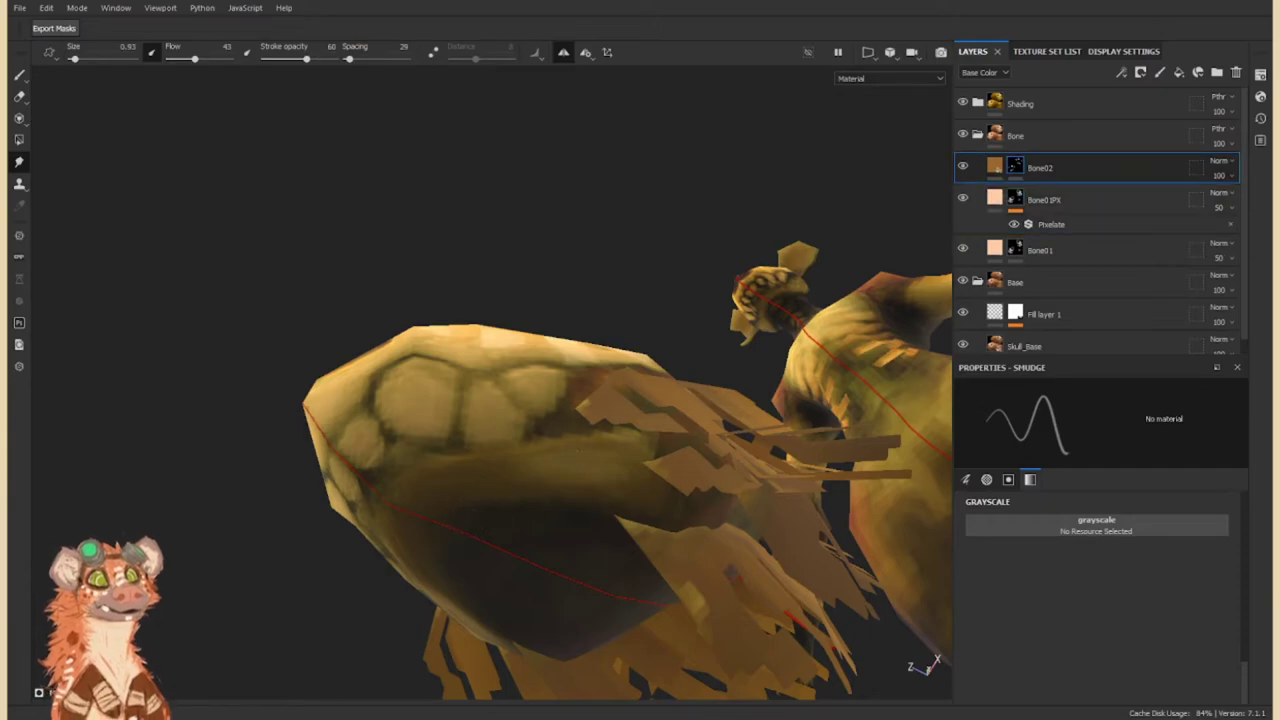
key("Down")
key("Down")
mouse_move(574, 407)
left_mouse_down("alt")
mouse_move(514, 358)
mouse_move(612, 438)
mouse_move(556, 352)
left_mouse_up("alt")
scroll(675, 455, "down", 5)
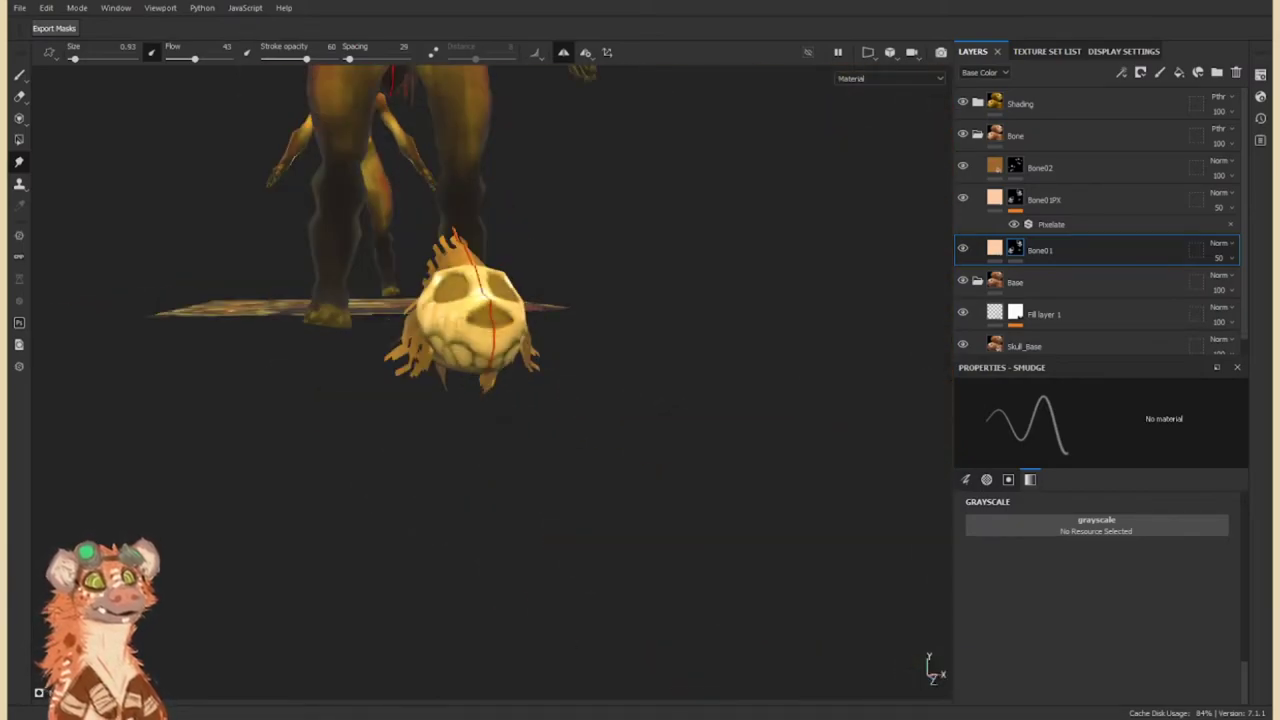
scroll(556, 352, "up", 3)
left_click(977, 135)
left_click(977, 103)
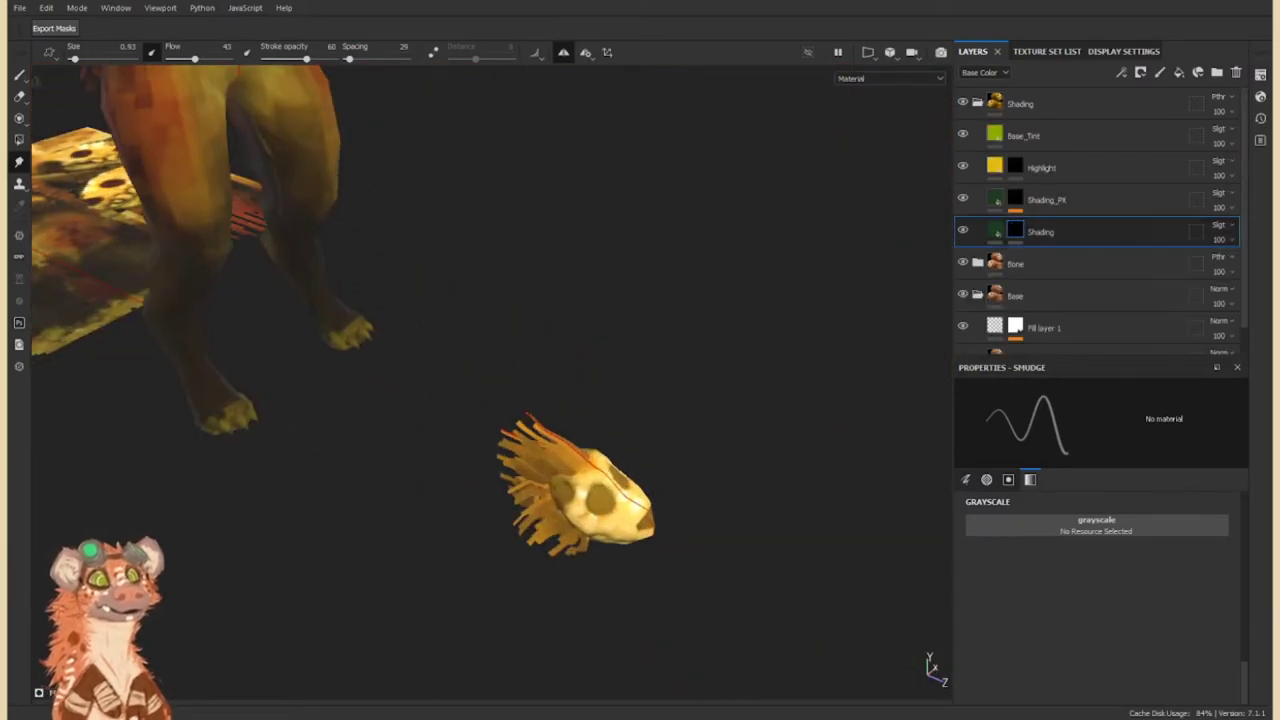
Paint darker shading onto the skull on the Shading layer's mask.
left_click(1040, 231)
key("1")
scroll(600, 480, "up", 3)
mouse_move(625, 510)
left_mouse_down("alt")
mouse_move(565, 535)
mouse_move(457, 434)
left_mouse_up("alt")
scroll(600, 520, "down", 3)
scroll(457, 434, "up", 3)
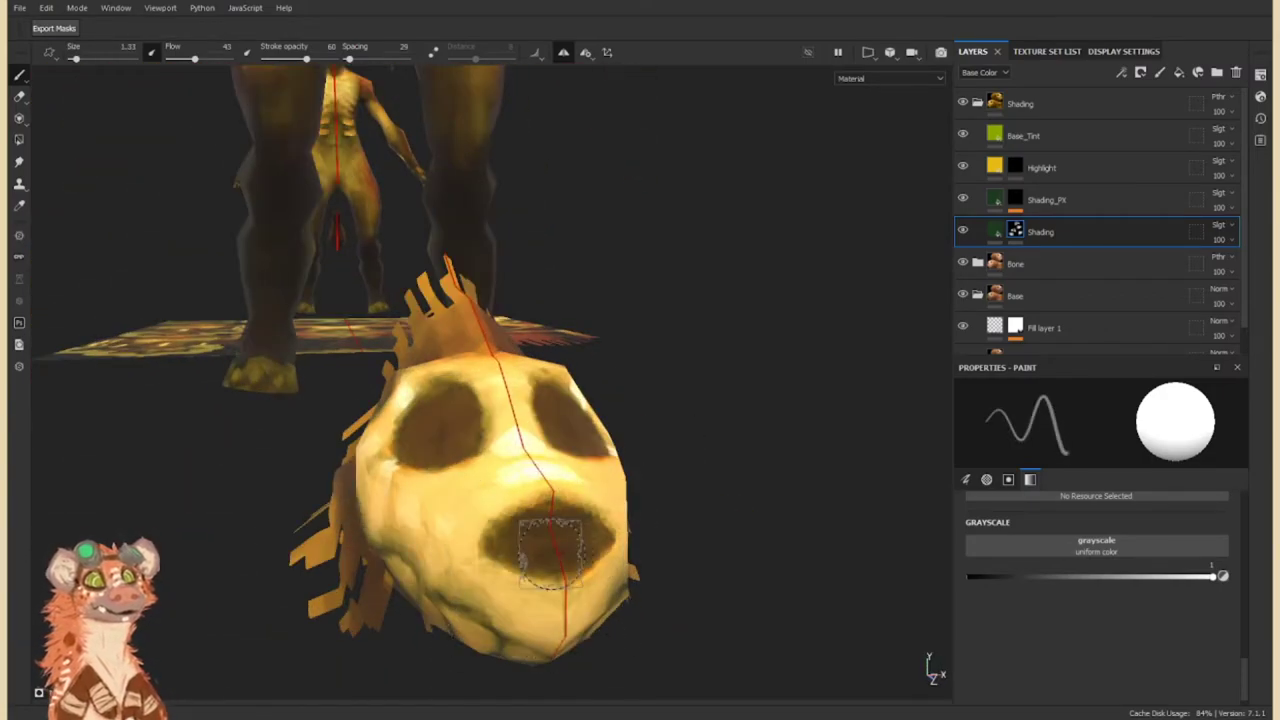
mouse_move(441, 425)
left_mouse_down("alt")
mouse_move(546, 506)
mouse_move(430, 470)
mouse_move(525, 475)
mouse_move(600, 400)
left_mouse_up("alt")
scroll(460, 450, "down", 2)
scroll(430, 470, "up", 2)
Paint highlights around the skull and teeth on the Highlight layer's mask.
left_click(1041, 167)
scroll(540, 270, "up", 3)
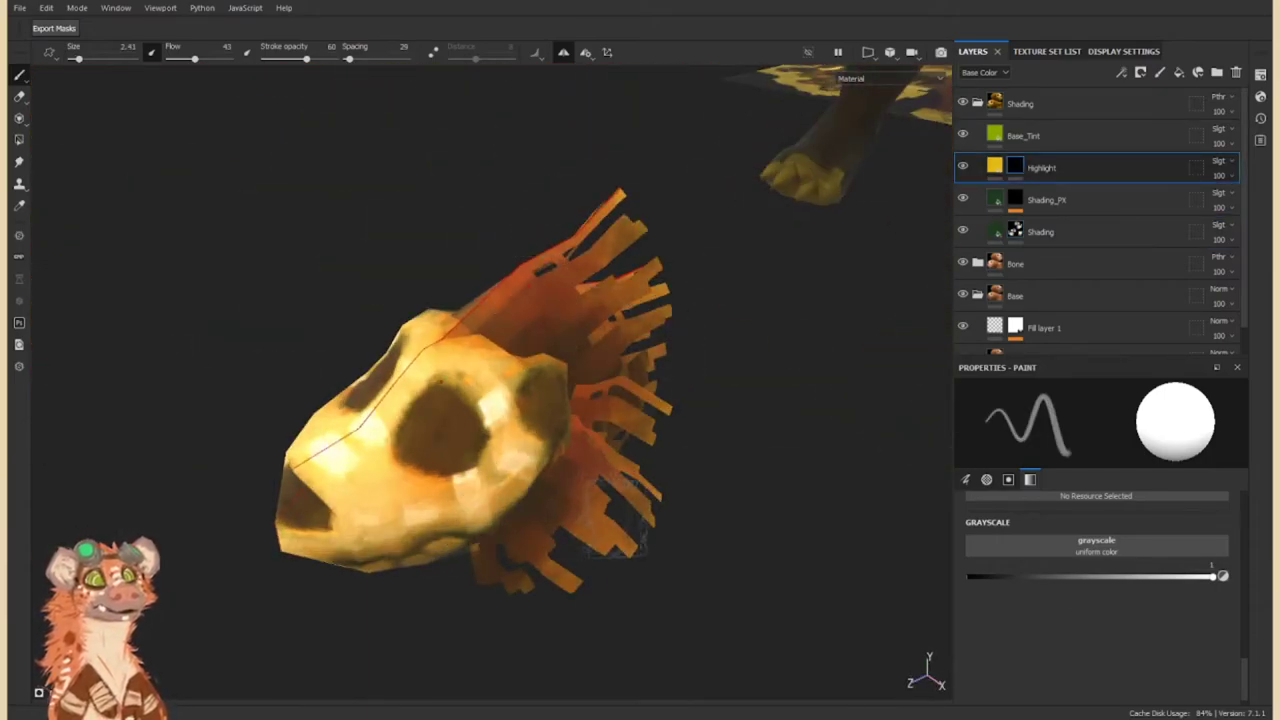
left_click_drag(540, 450, 452, 470, "alt")
left_click_drag(445, 540, 520, 440, "alt")
scroll(450, 450, "down", 5)
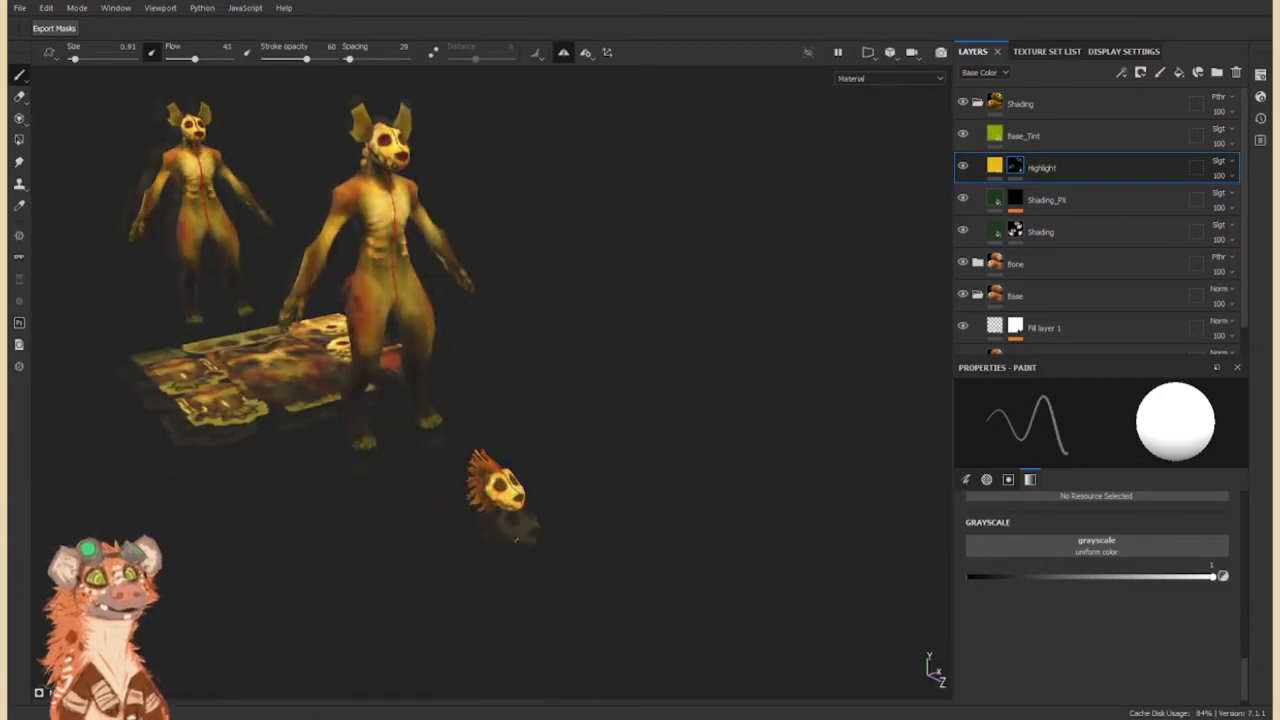
scroll(520, 440, "up", 5)
scroll(1005, 328, "down", 1)
Add a Pixelate filter to Skull_Base and set its Resolution to 92.
left_click(1005, 328)
left_click(1092, 433)
left_click(1074, 423)
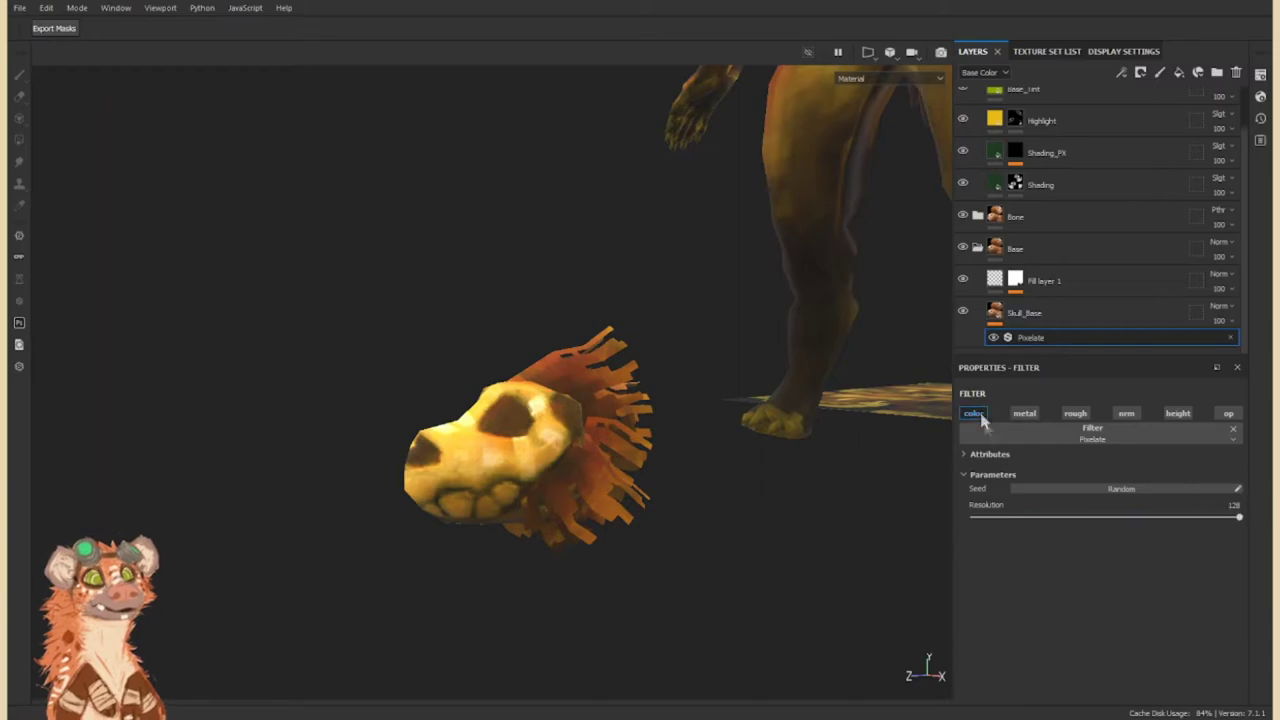
left_click_drag(520, 440, 640, 400, "alt")
left_click_drag(1146, 517, 1164, 517)
scroll(708, 471, "down", 5)
mouse_move(705, 481)
left_mouse_down("alt")
mouse_move(686, 360)
mouse_move(640, 330)
left_mouse_up("alt")
scroll(560, 300, "up", 5)
scroll(1100, 230, "up", 1)
left_click(1015, 232)
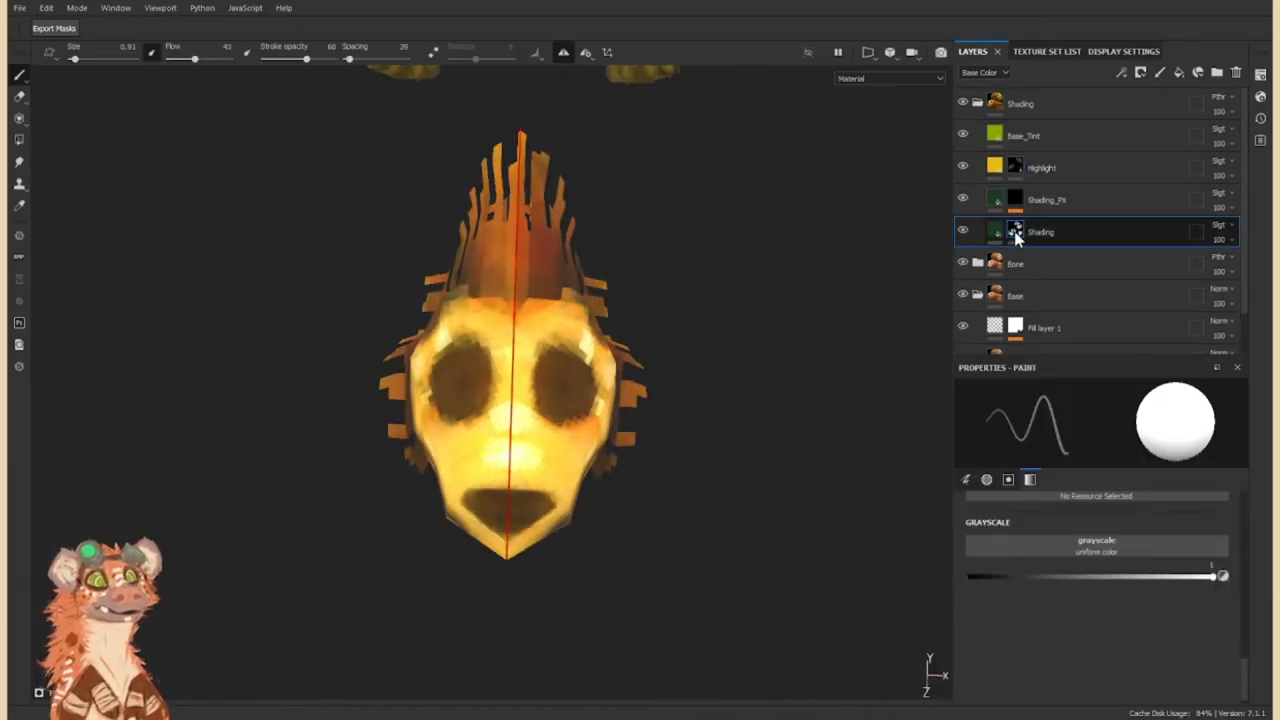
Add a Pixelate filter to Shading_PX with Resolution 128.
left_click(997, 200)
left_click(1045, 224)
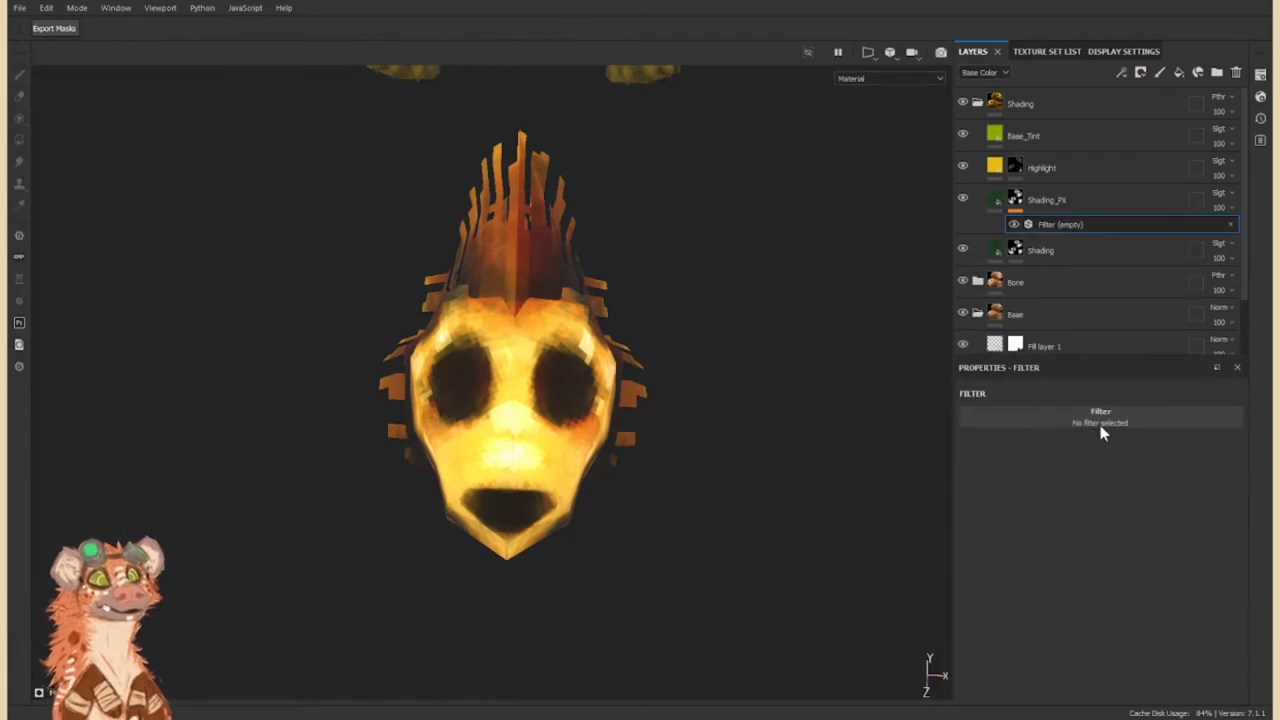
left_click_drag(888, 508, 730, 440, "alt")
left_click_drag(1006, 500, 1239, 500)
left_click_drag(558, 444, 882, 242, "alt")
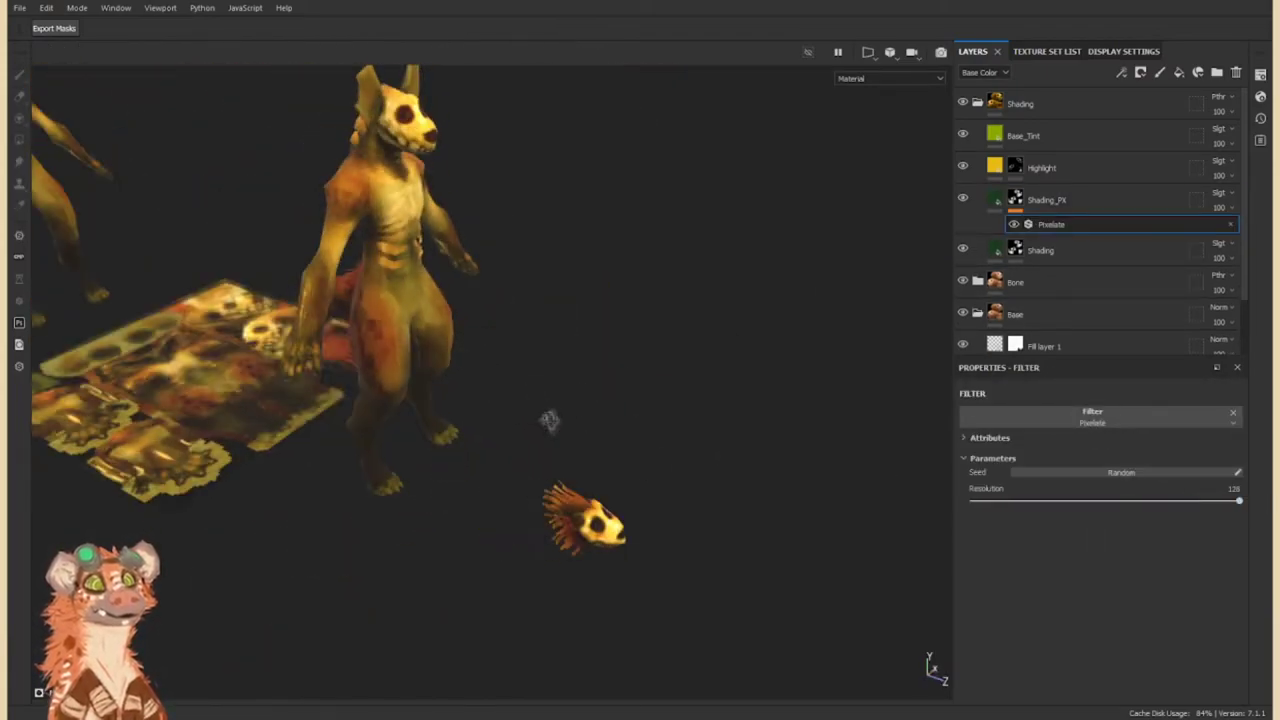
Switch to Smudge on Shading_PX and orbit out to review both characters.
left_click(1030, 197)
key("5")
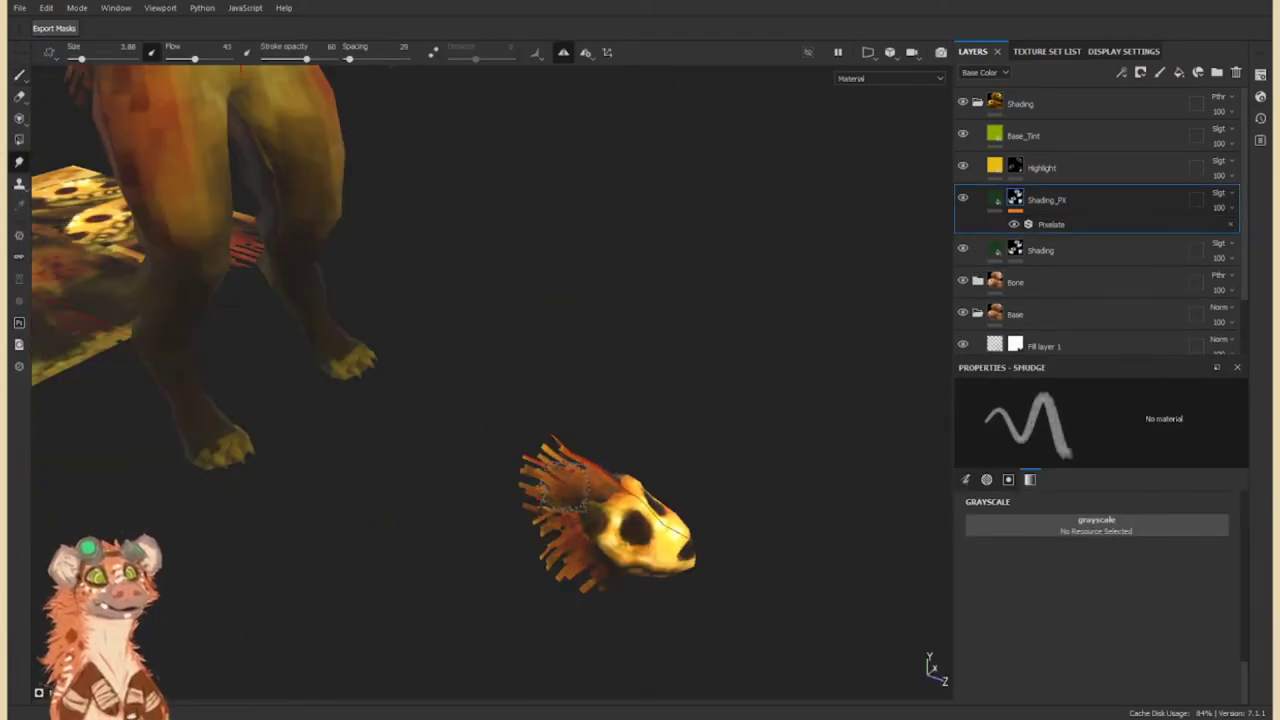
scroll(548, 470, "down", 5)
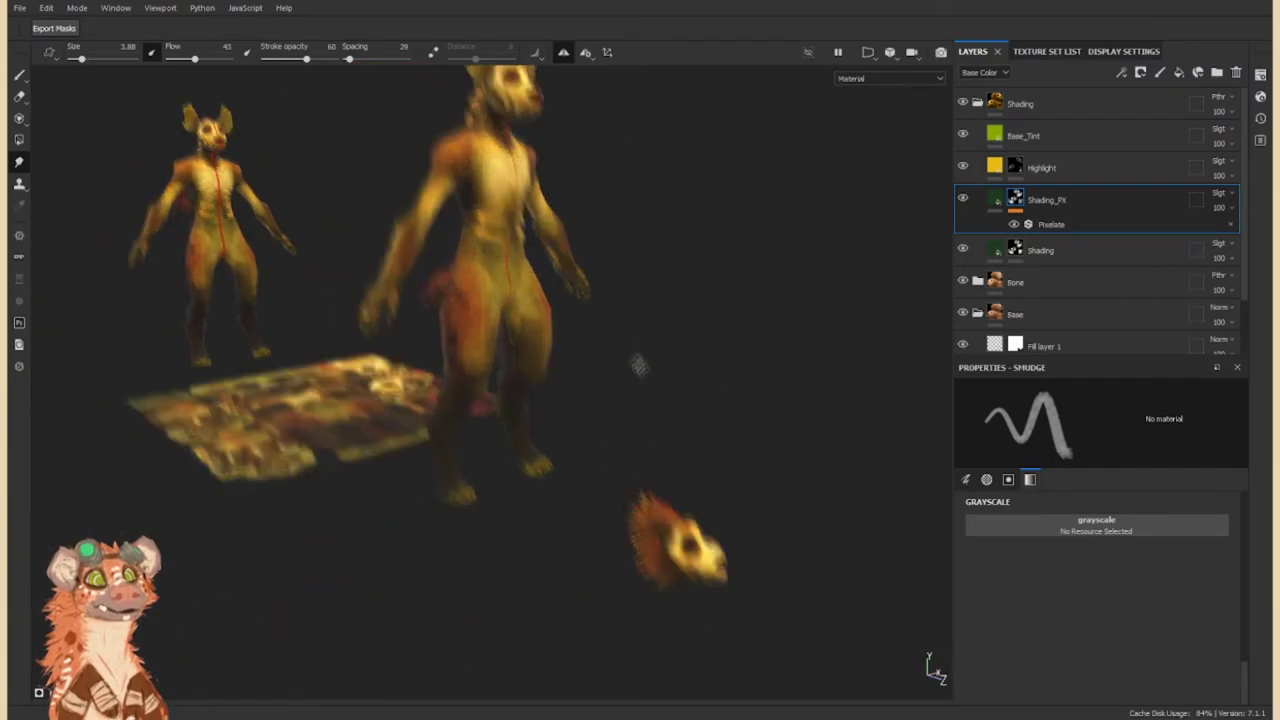
left_click_drag(637, 365, 665, 382, "alt")
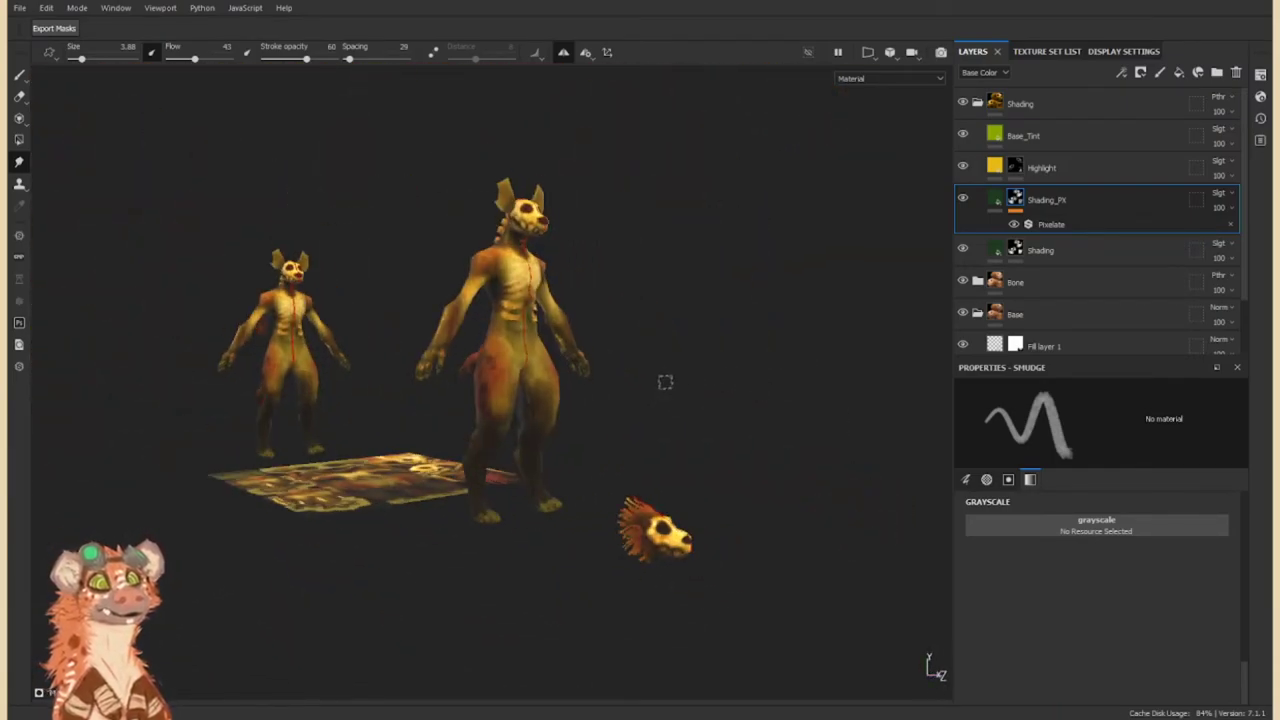
mouse_move(665, 382)
left_mouse_down("alt")
mouse_move(745, 358)
mouse_move(709, 394)
mouse_move(542, 418)
mouse_move(560, 400)
mouse_move(801, 457)
mouse_move(518, 335)
left_mouse_up("alt")
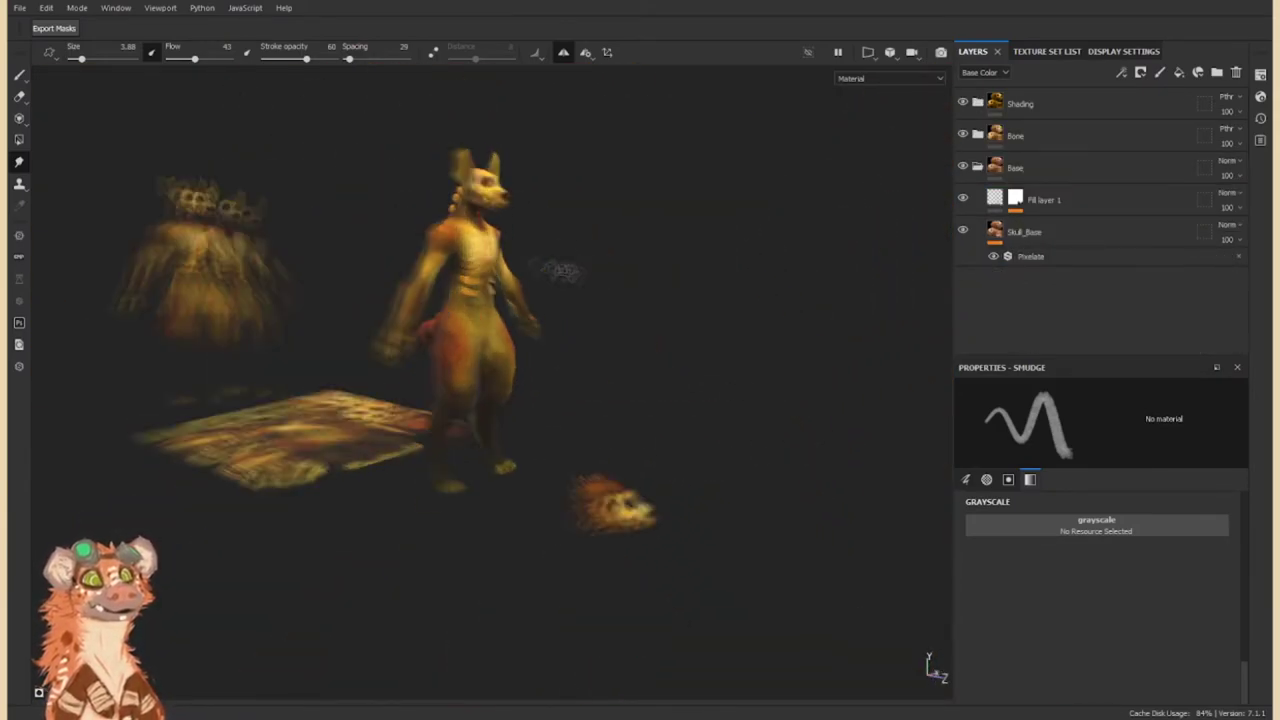
Move Base_Tint copy 1 to the top of the layer stack with Normal blend mode.
left_click_drag(518, 335, 700, 366, "alt")
left_click(978, 103)
left_click_drag(1050, 168, 1034, 91)
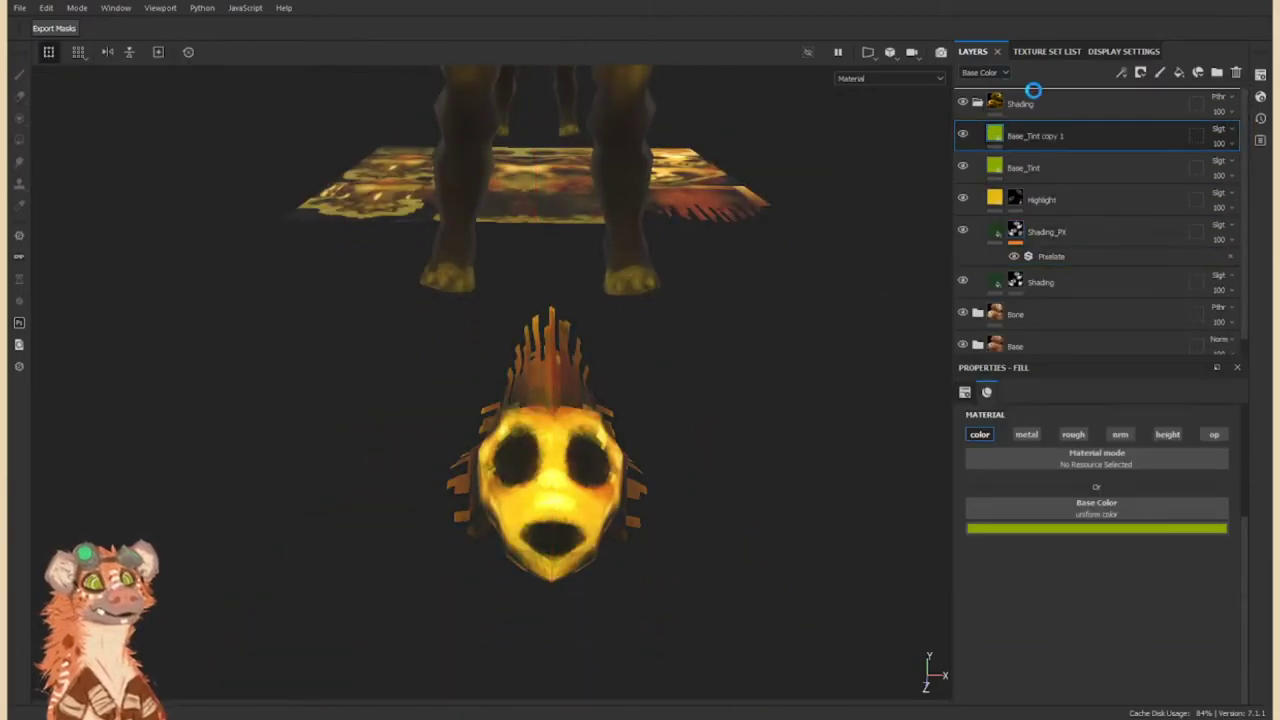
left_click_drag(771, 309, 700, 366, "alt")
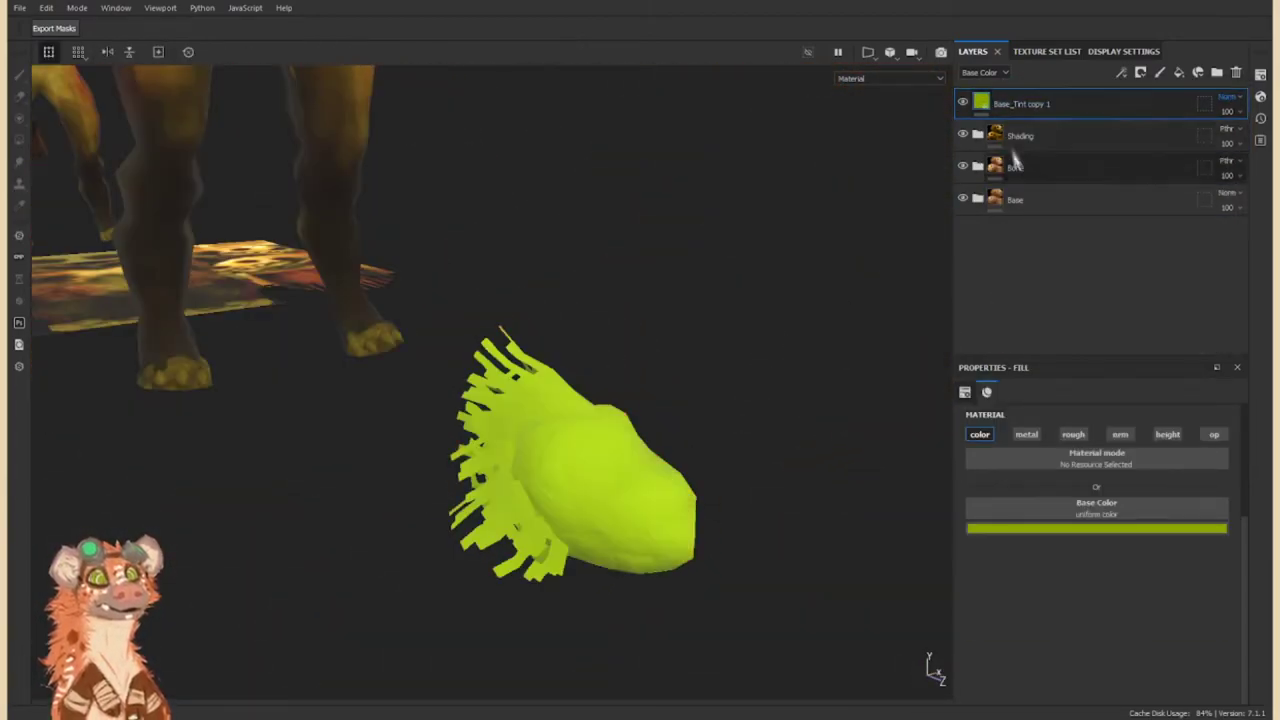
left_click_drag(1177, 649, 1147, 628)
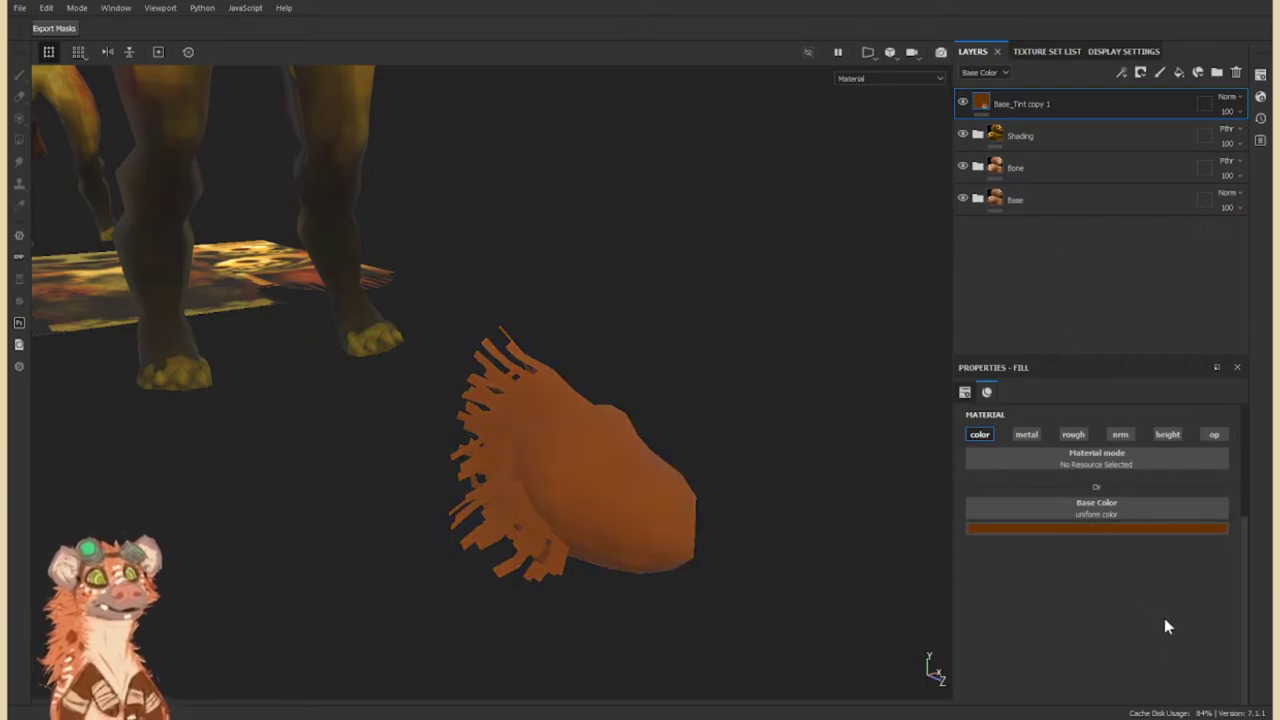
Group the tint layer into a folder named 'Paint' with a black mask and Dirt generator.
key("ctrl+g")
type("Paint")
key("Return")
left_click(1015, 103)
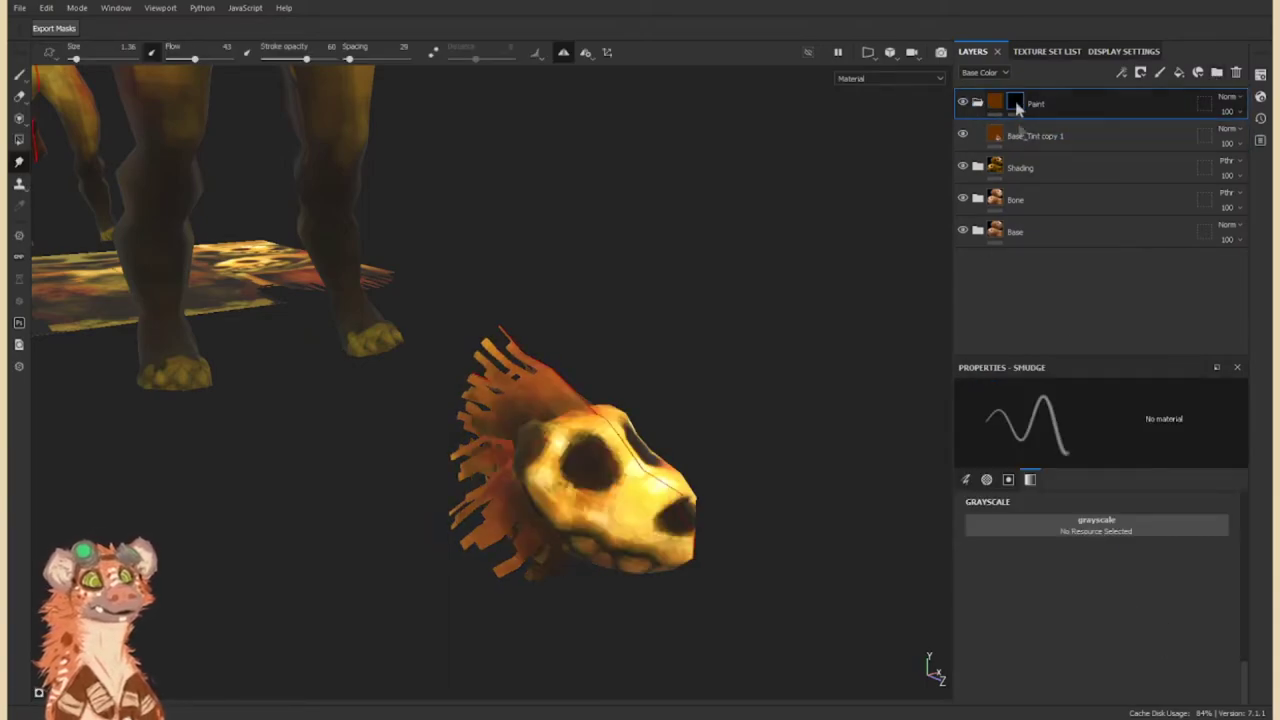
mouse_move(1101, 519)
left_mouse_down()
mouse_move(1171, 520)
mouse_move(1093, 556)
left_mouse_up()
left_click(1015, 153)
Paint a mirrored brown X across the skull's face on Base_Tint copy 1's mask.
key("f")
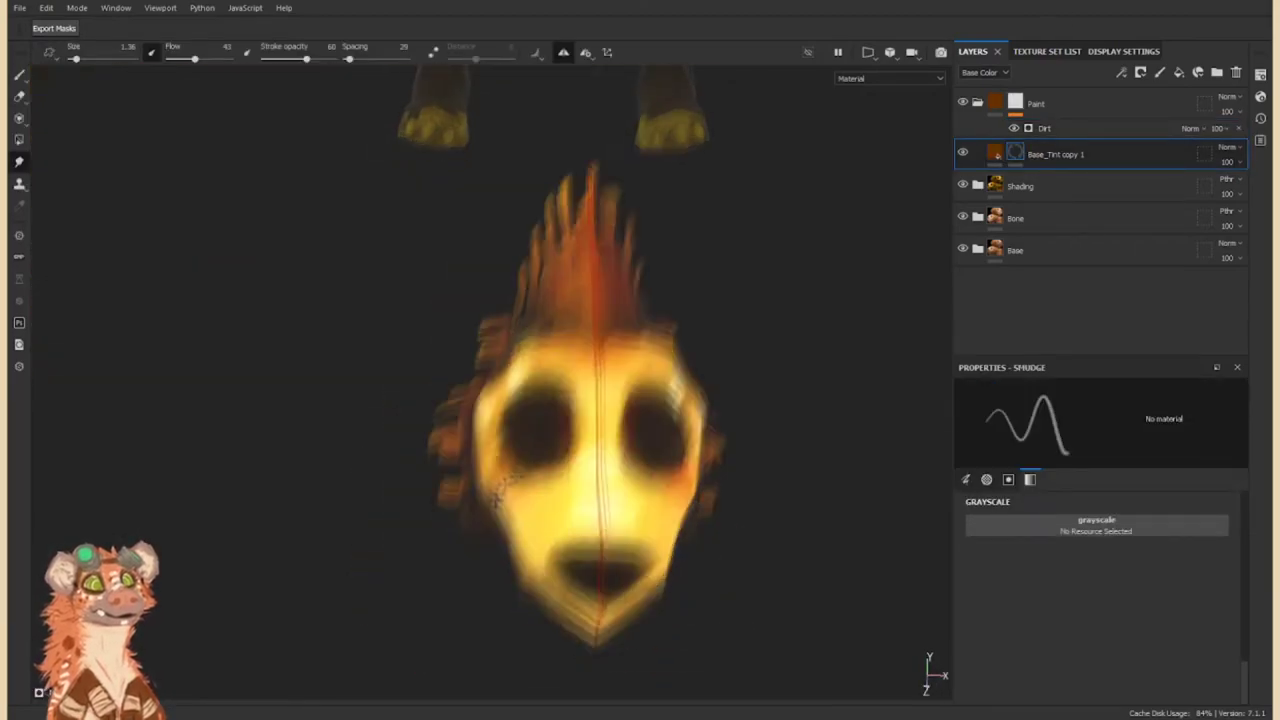
key("1")
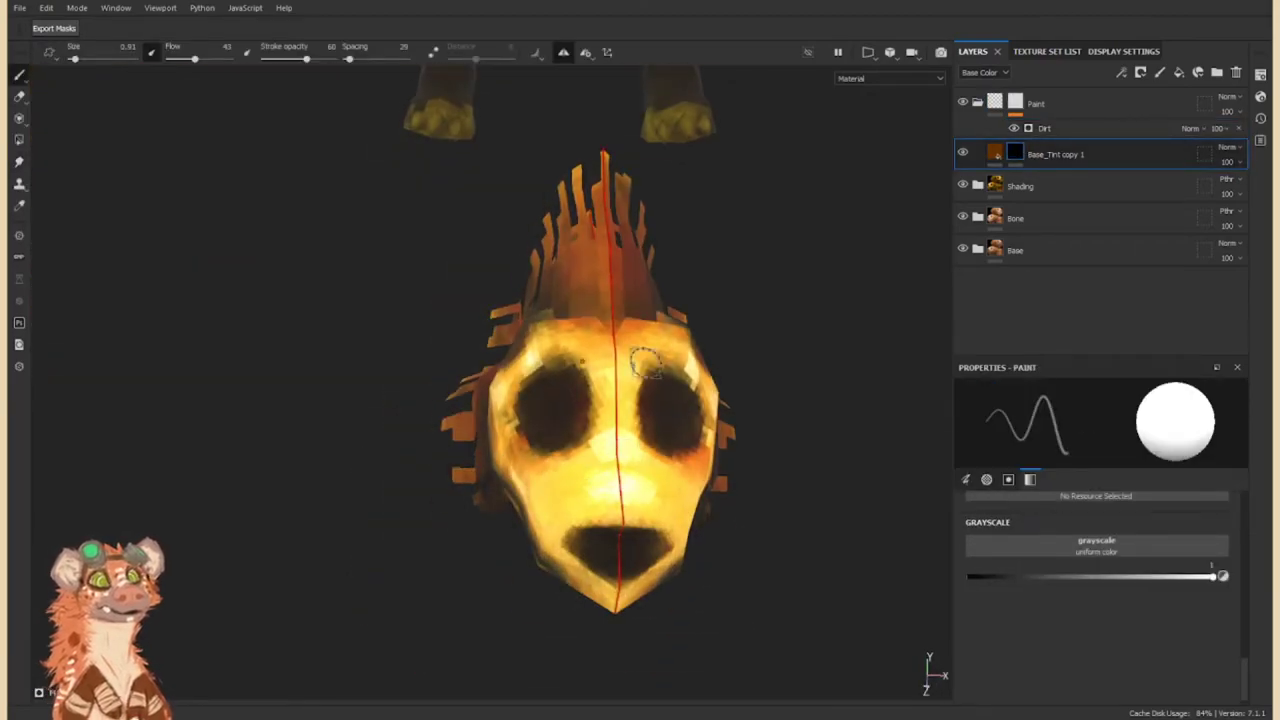
left_click_drag(660, 372, 682, 341, "alt")
left_click(680, 340, "shift")
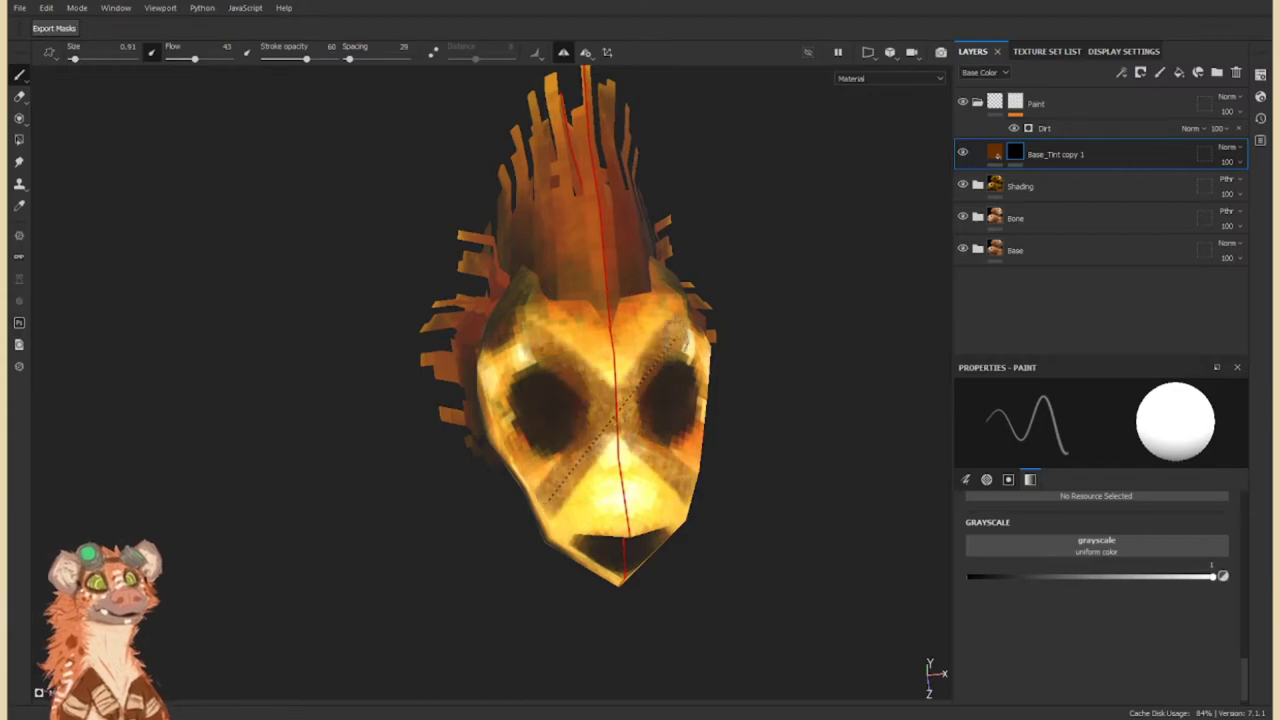
left_click_drag(652, 345, 743, 500, "alt")
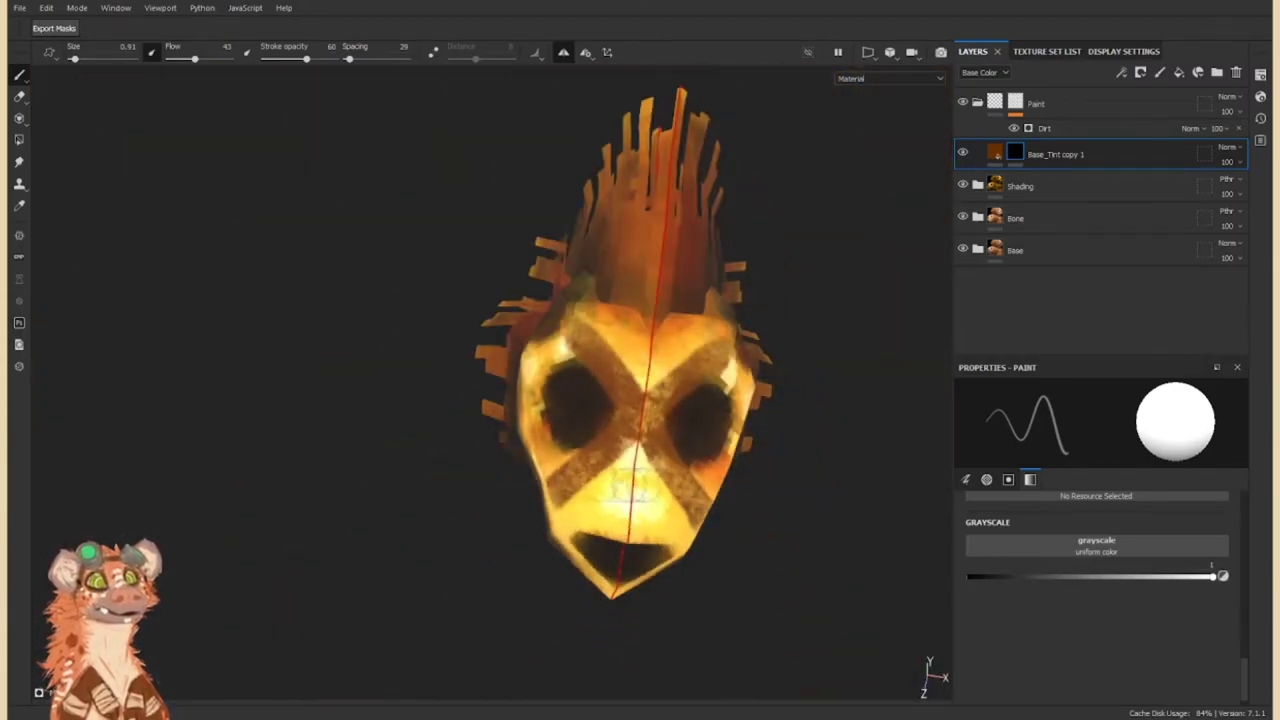
scroll(743, 500, "up", 3)
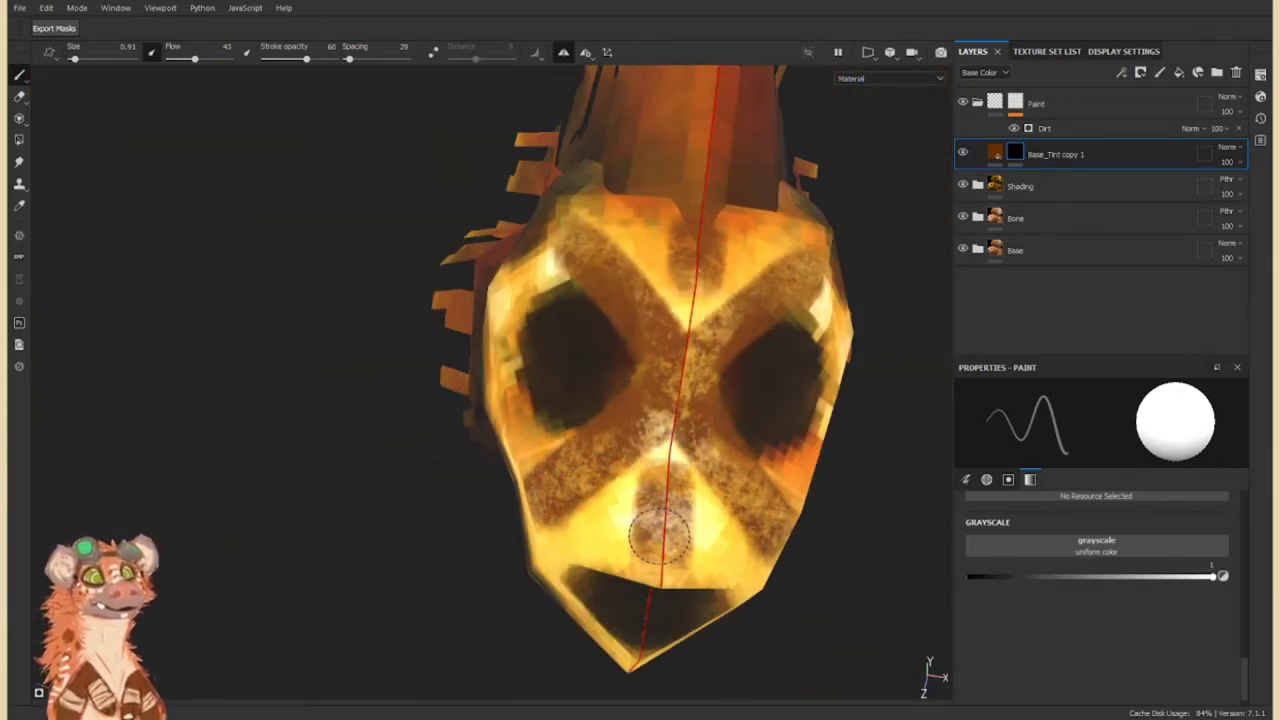
left_click_drag(660, 515, 477, 478, "alt")
left_click_drag(633, 522, 518, 375, "alt")
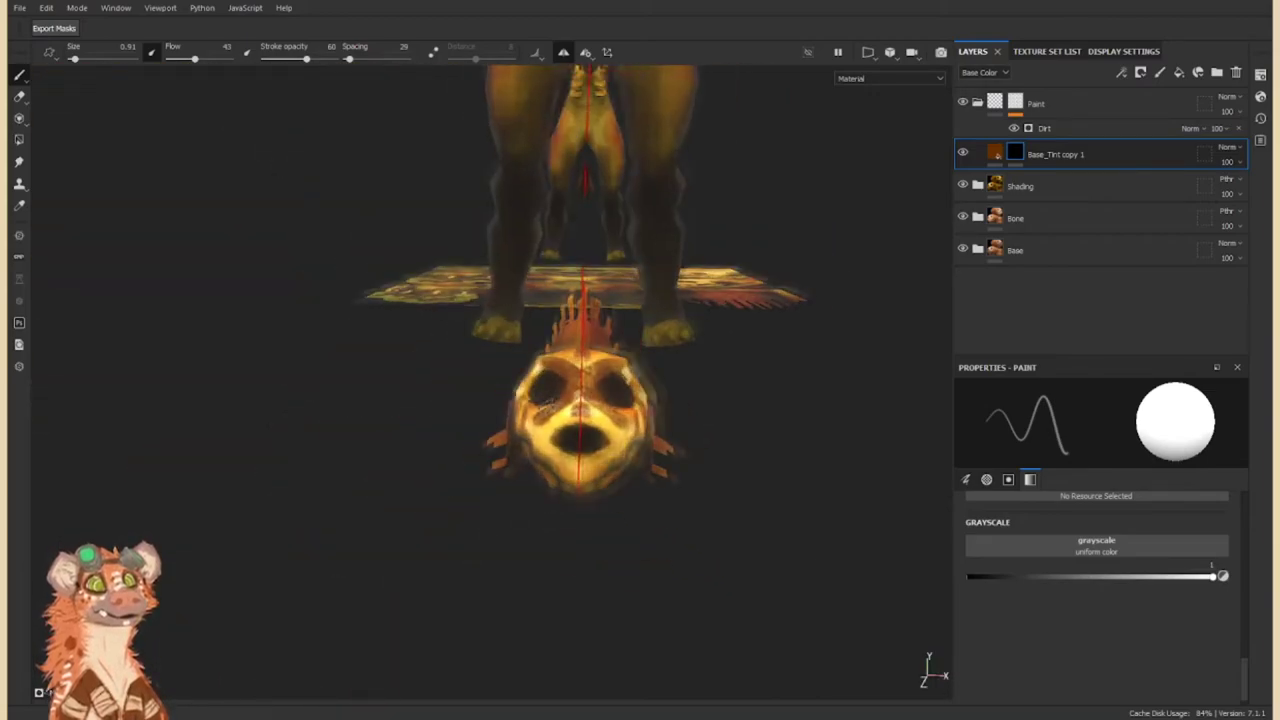
key("x")
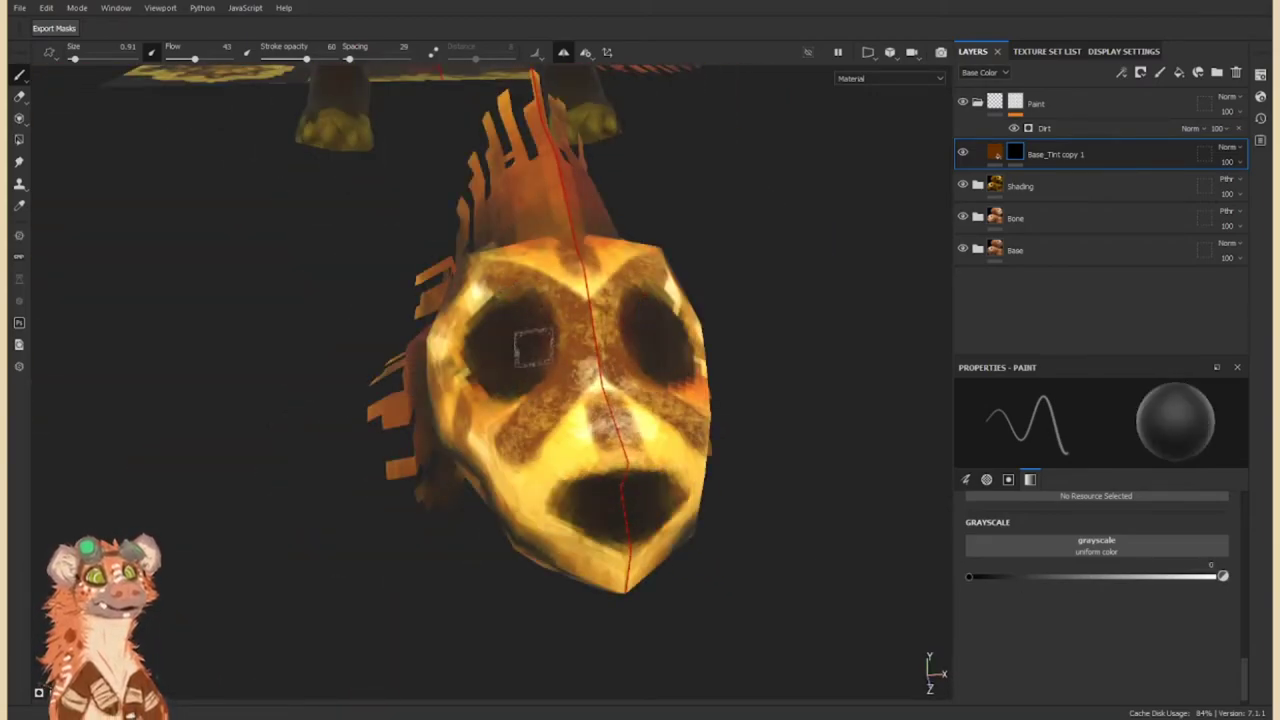
left_click_drag(535, 325, 420, 360, "alt")
Raise the Dirt generator's level to 0.79 and add a Pixelate filter to the Paint folder.
left_click(1044, 128)
left_click_drag(1150, 519, 1210, 519)
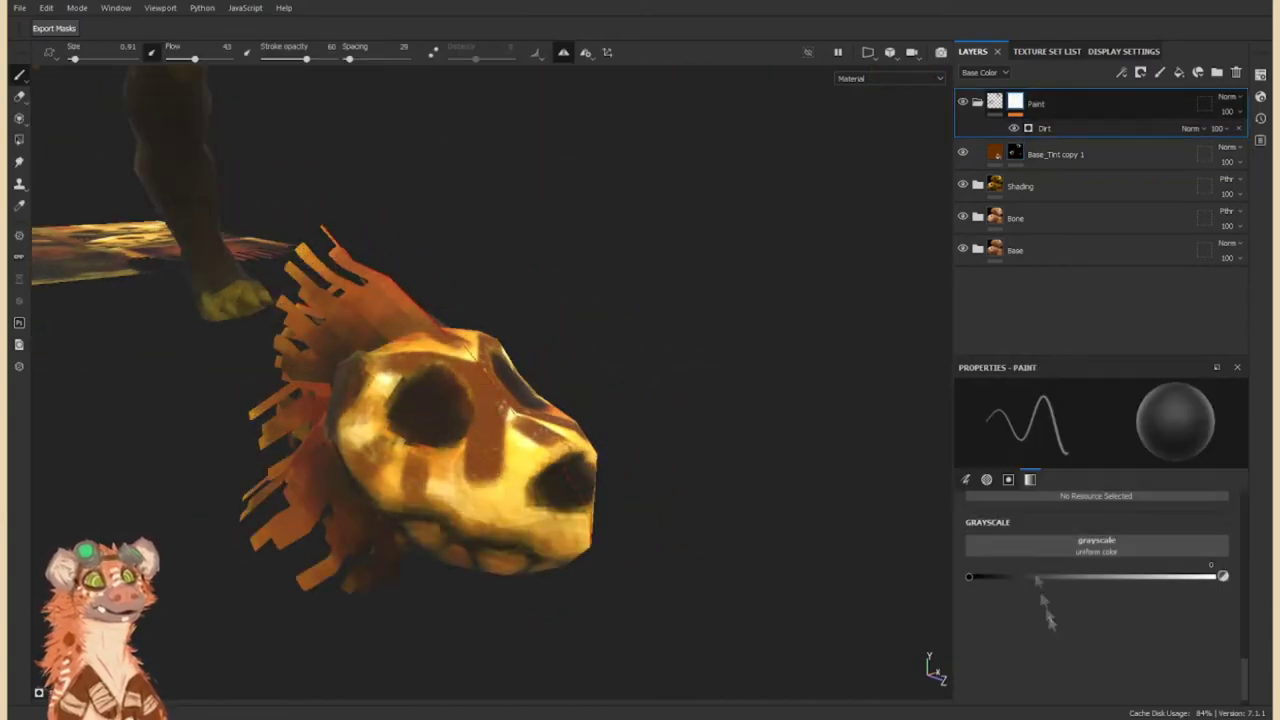
left_click(1128, 514)
right_click(1015, 175)
Try a Pixelate filter on Base_Tint copy 1, then undo it.
left_click(1092, 417)
mouse_move(600, 400)
left_mouse_down("alt")
mouse_move(524, 427)
mouse_move(560, 420)
left_mouse_up("alt")
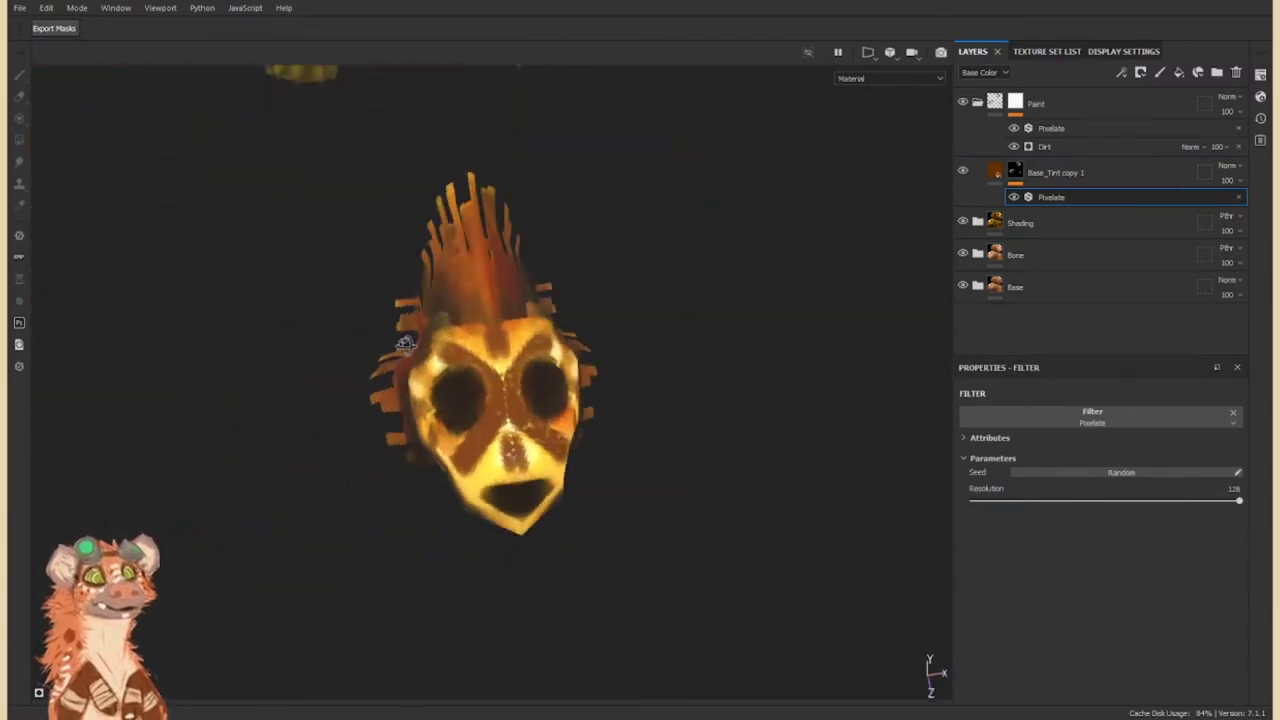
left_click_drag(400, 380, 294, 357, "alt")
key("ctrl+z")
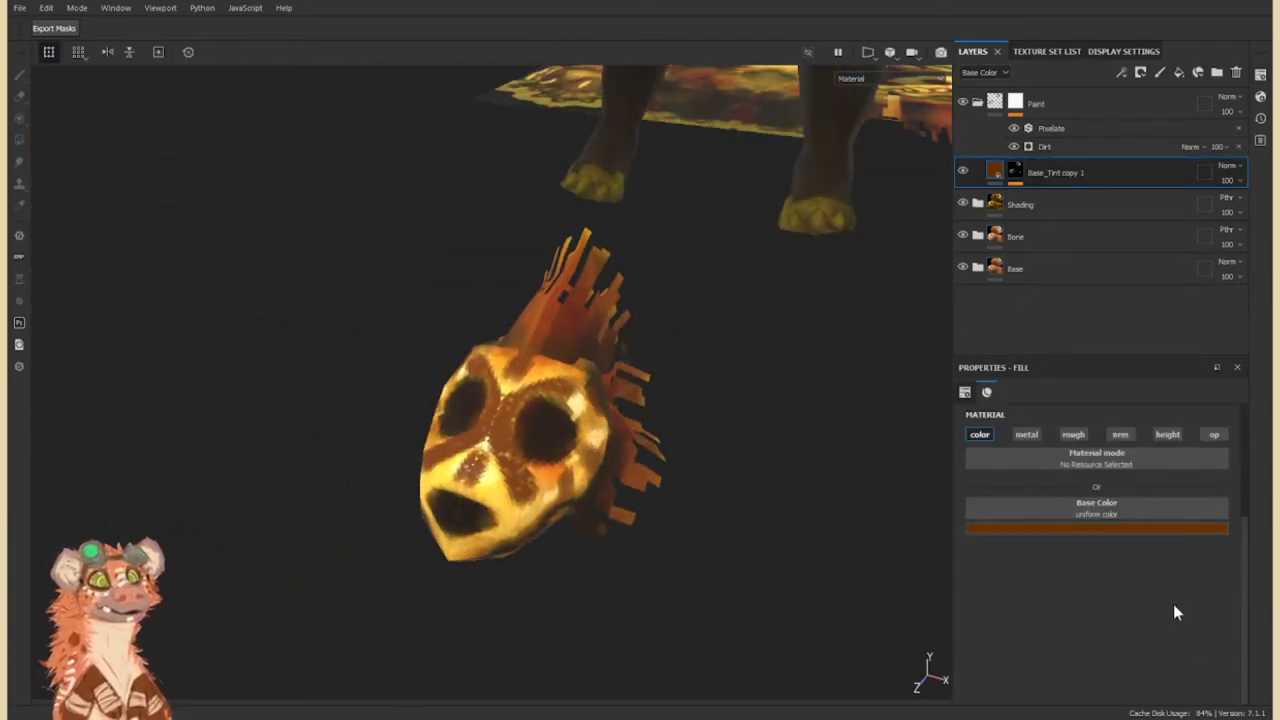
Make the tint colour green and paint rings and stripes around the eye sockets on a black mask.
mouse_move(480, 380)
left_mouse_down("alt")
mouse_move(556, 368)
mouse_move(497, 347)
mouse_move(480, 370)
left_mouse_up("alt")
key("1")
scroll(497, 347, "up", 3)
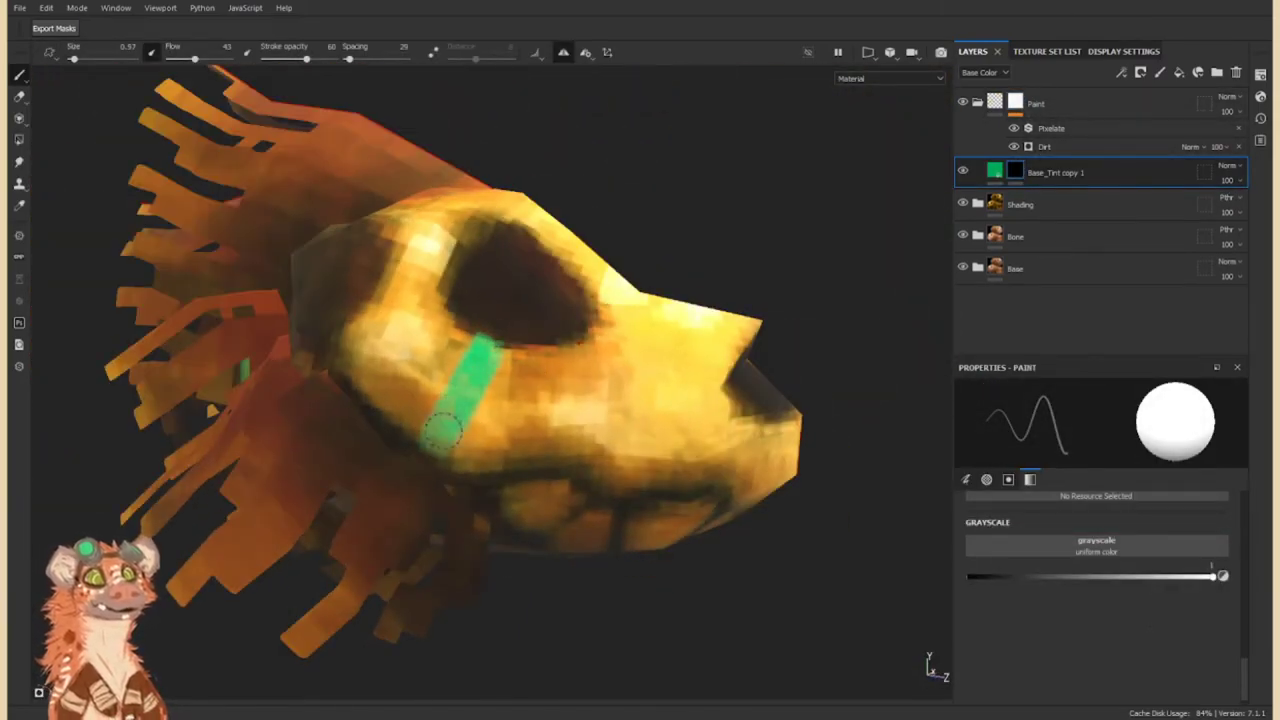
scroll(445, 430, "down", 5)
left_click_drag(445, 430, 211, 363, "alt")
scroll(505, 447, "up", 5)
scroll(513, 375, "down", 5)
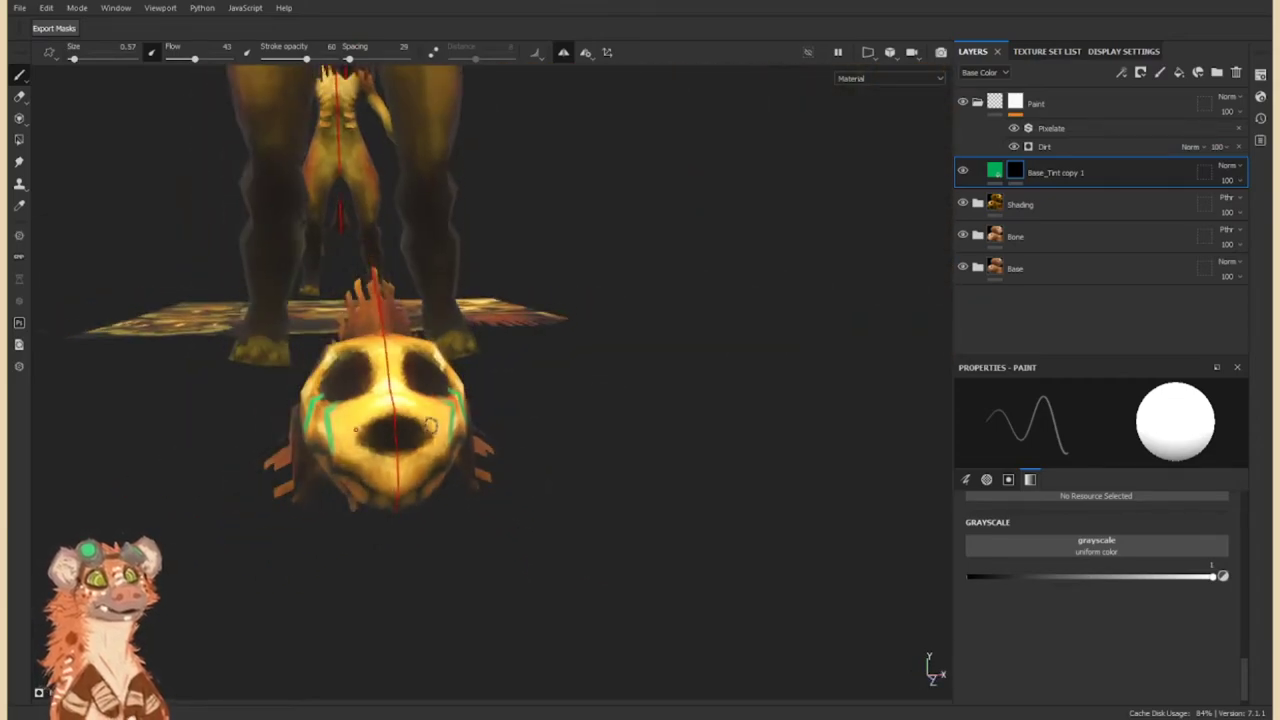
left_click_drag(513, 375, 397, 343, "alt")
scroll(397, 343, "up", 5)
left_click_drag(455, 380, 520, 370, "alt")
scroll(520, 370, "down", 8)
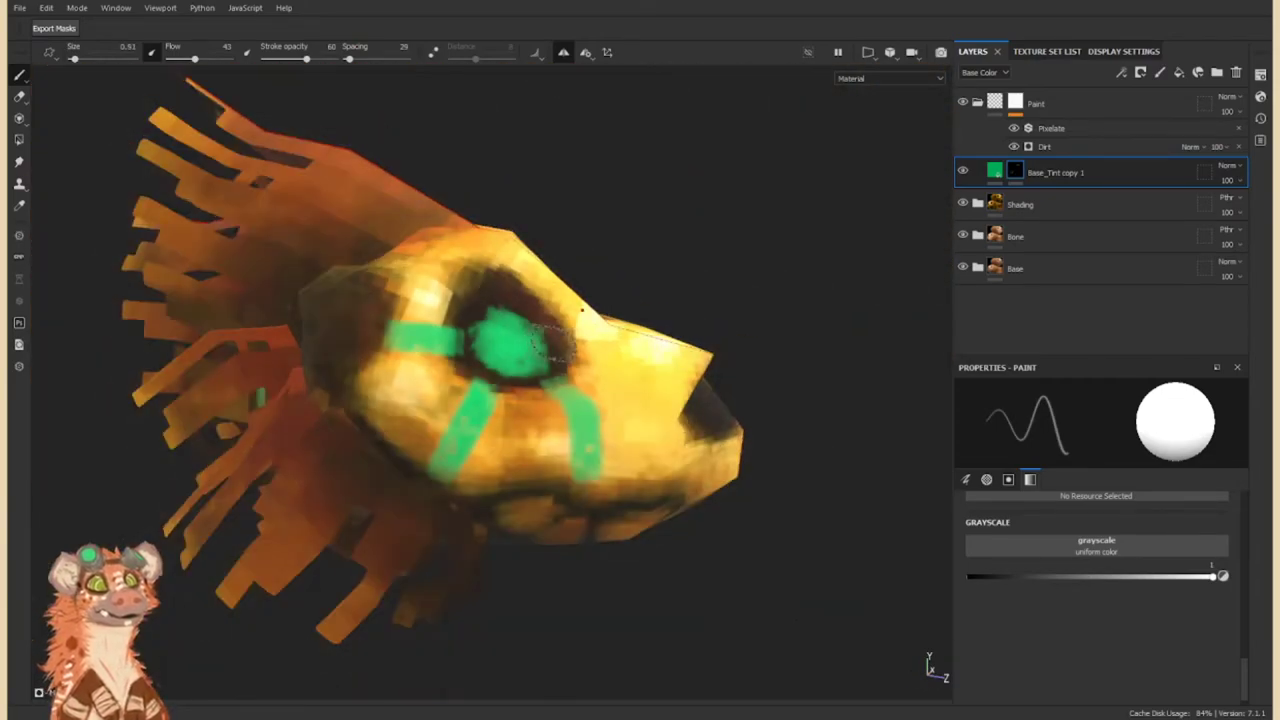
Enable the green emissive channel on the tint fill and switch to the 2D UV view.
left_click(1183, 315)
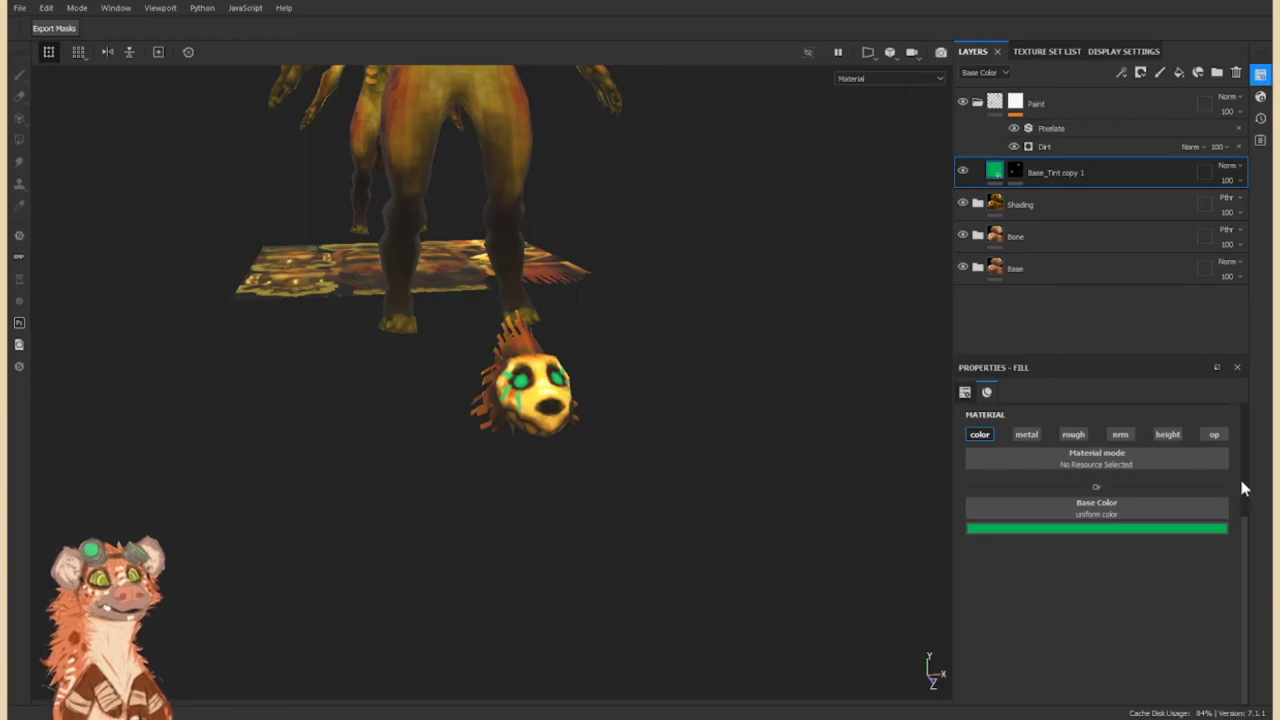
left_click(1213, 434)
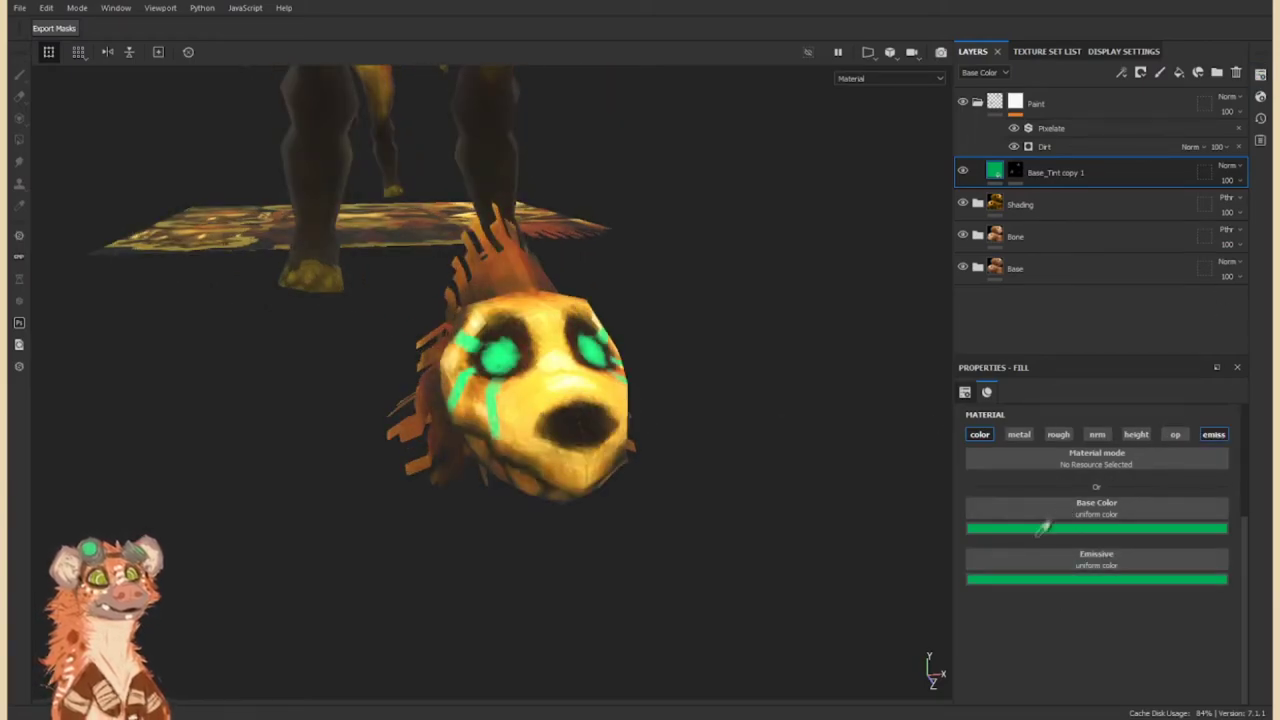
left_click_drag(665, 450, 443, 467, "alt")
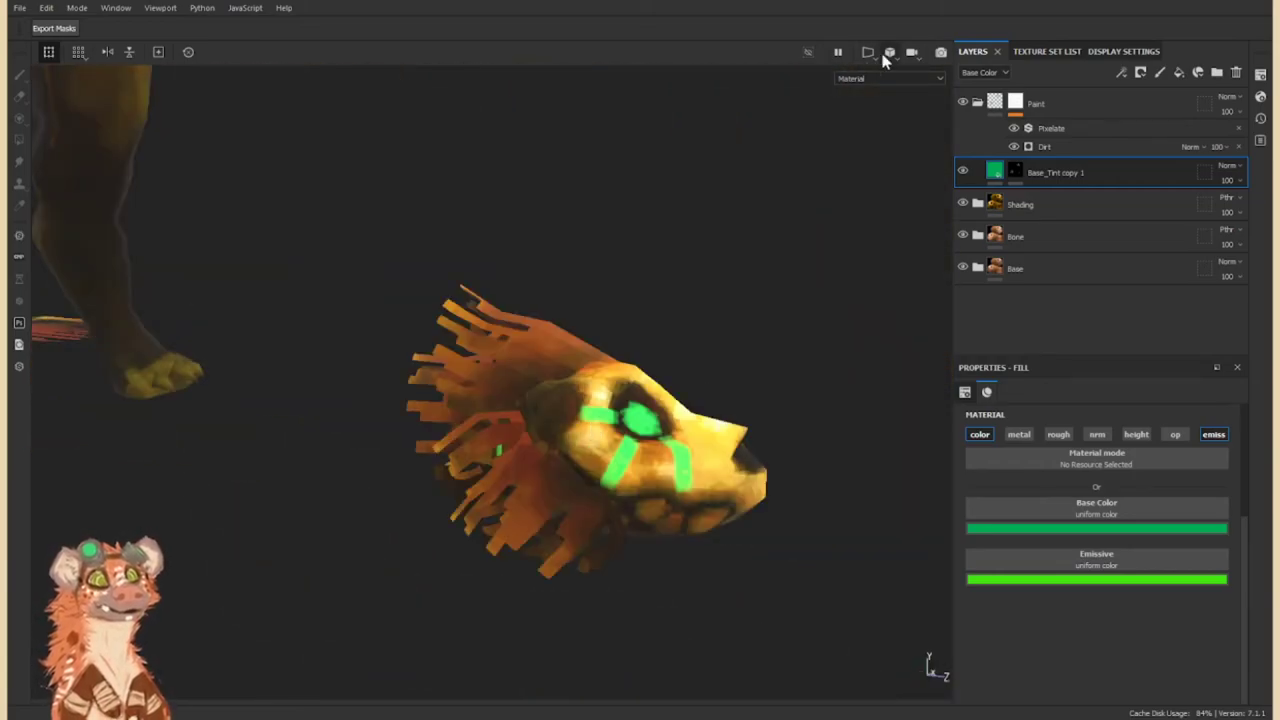
left_click(868, 51)
Set the paint brush to erase from the mask and select the tint layer's fill.
key("1")
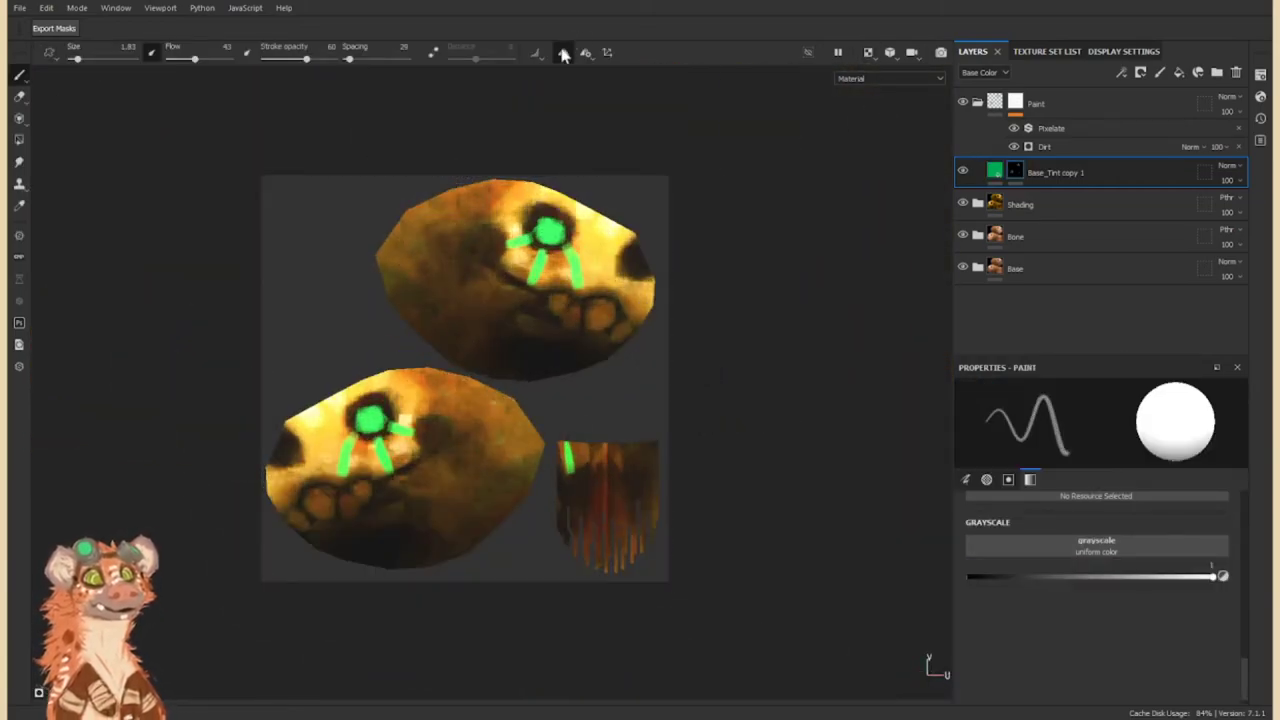
key("x")
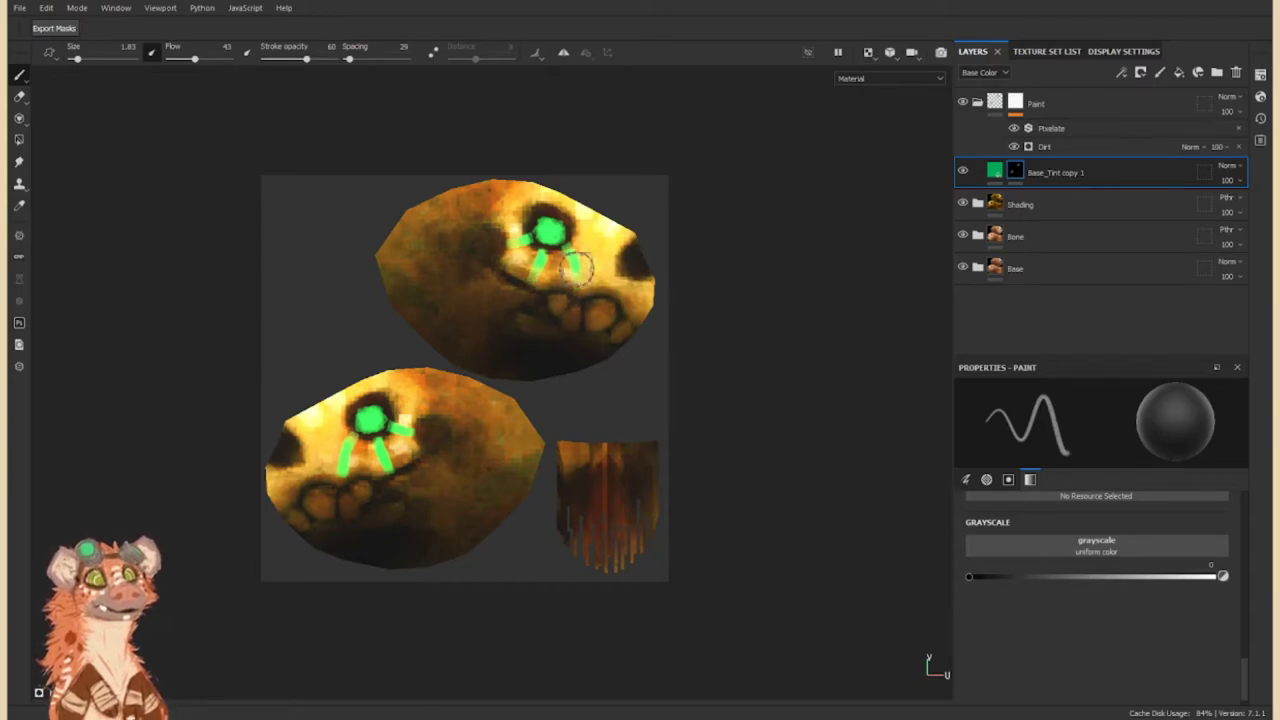
left_click(1023, 172)
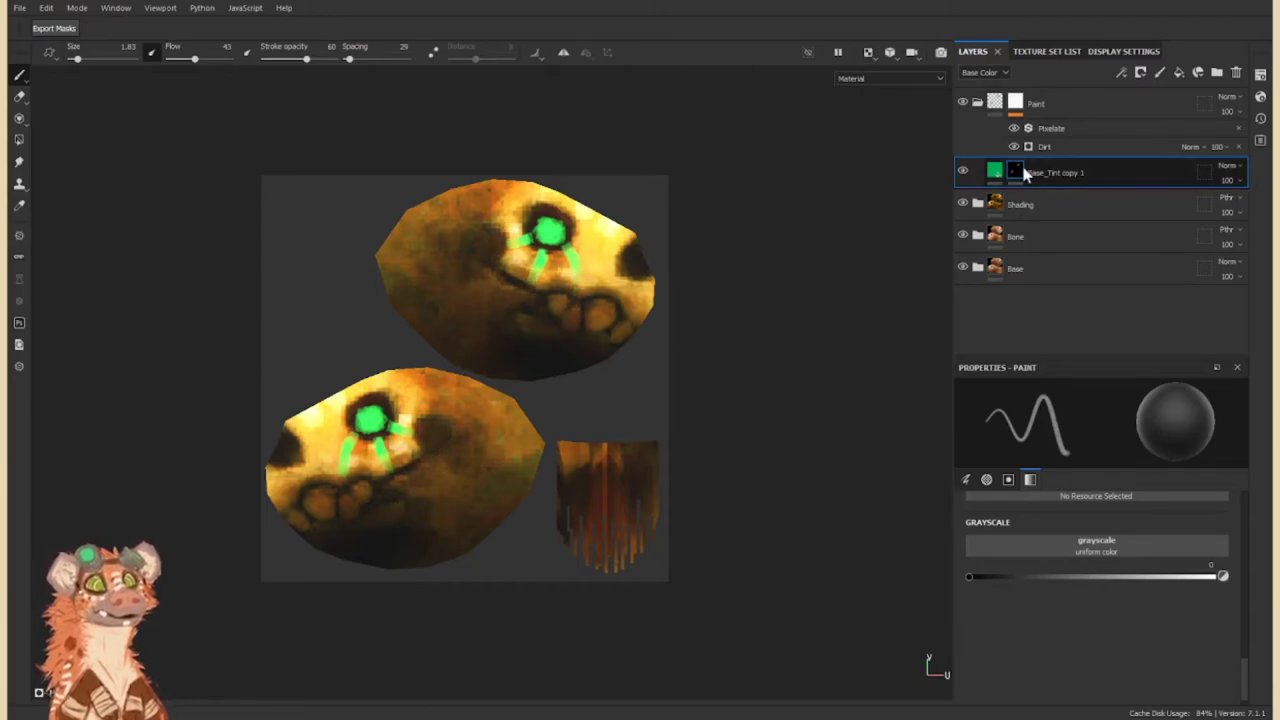
left_click(868, 51)
left_click_drag(449, 463, 558, 432, "alt")
scroll(558, 432, "up", 3)
key("1")
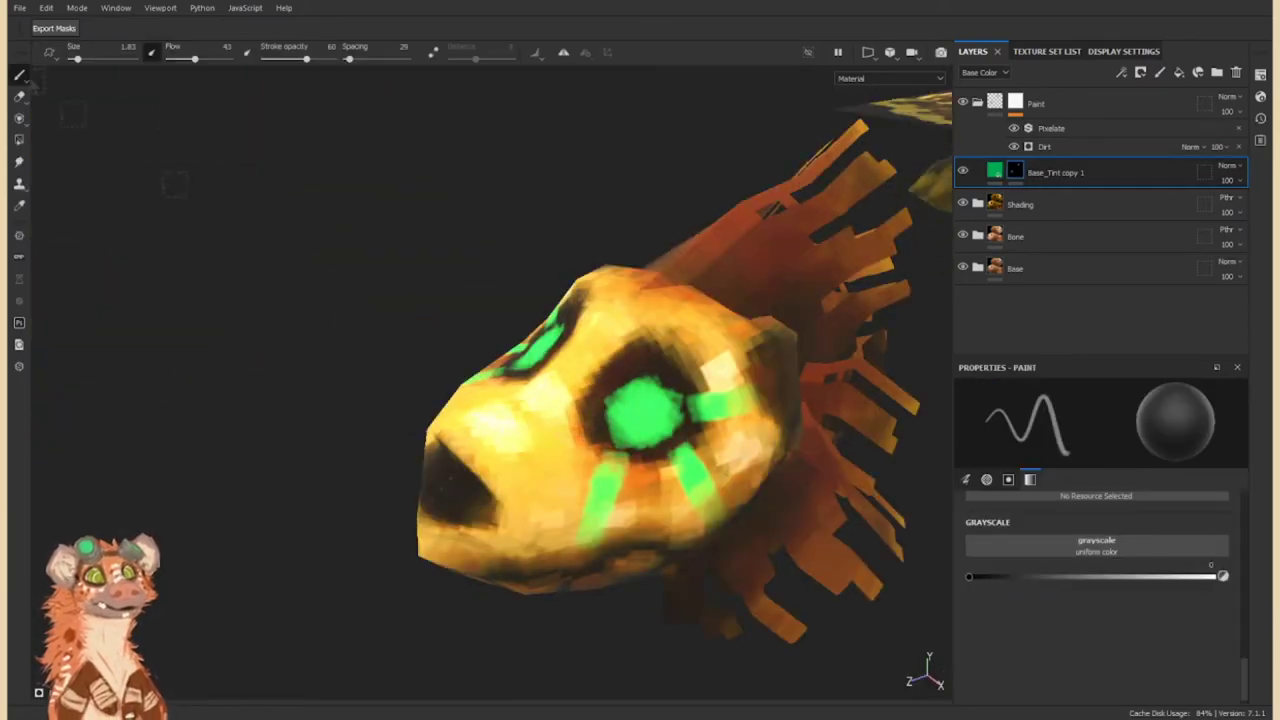
scroll(708, 375, "up", 3)
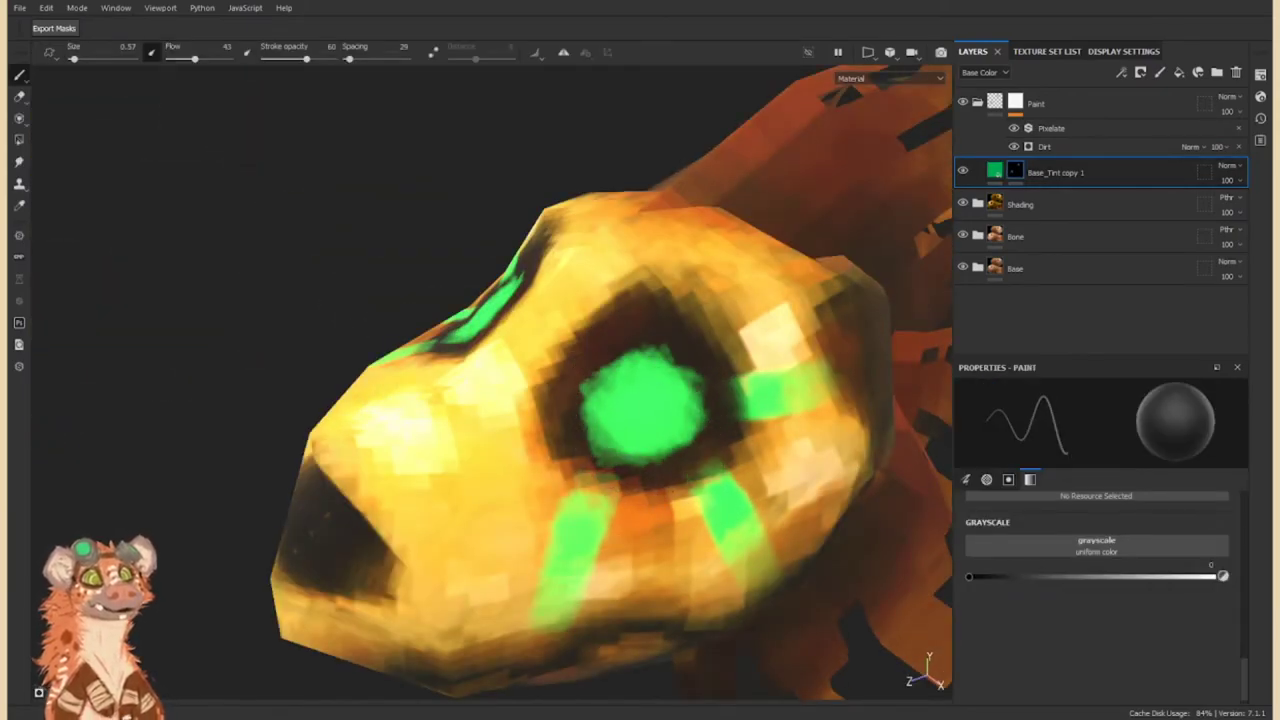
Frame the scene, view the head from below, and set the brush to paint the mask in.
left_click_drag(708, 375, 535, 443, "alt")
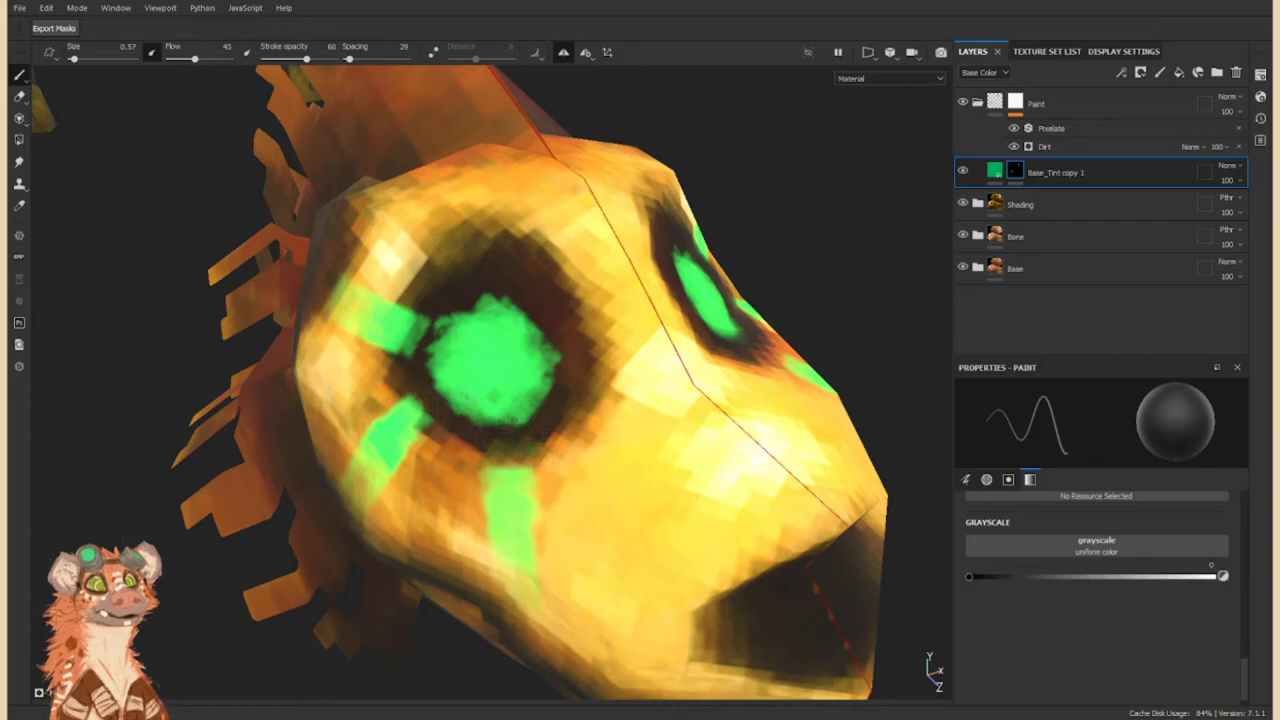
key("f")
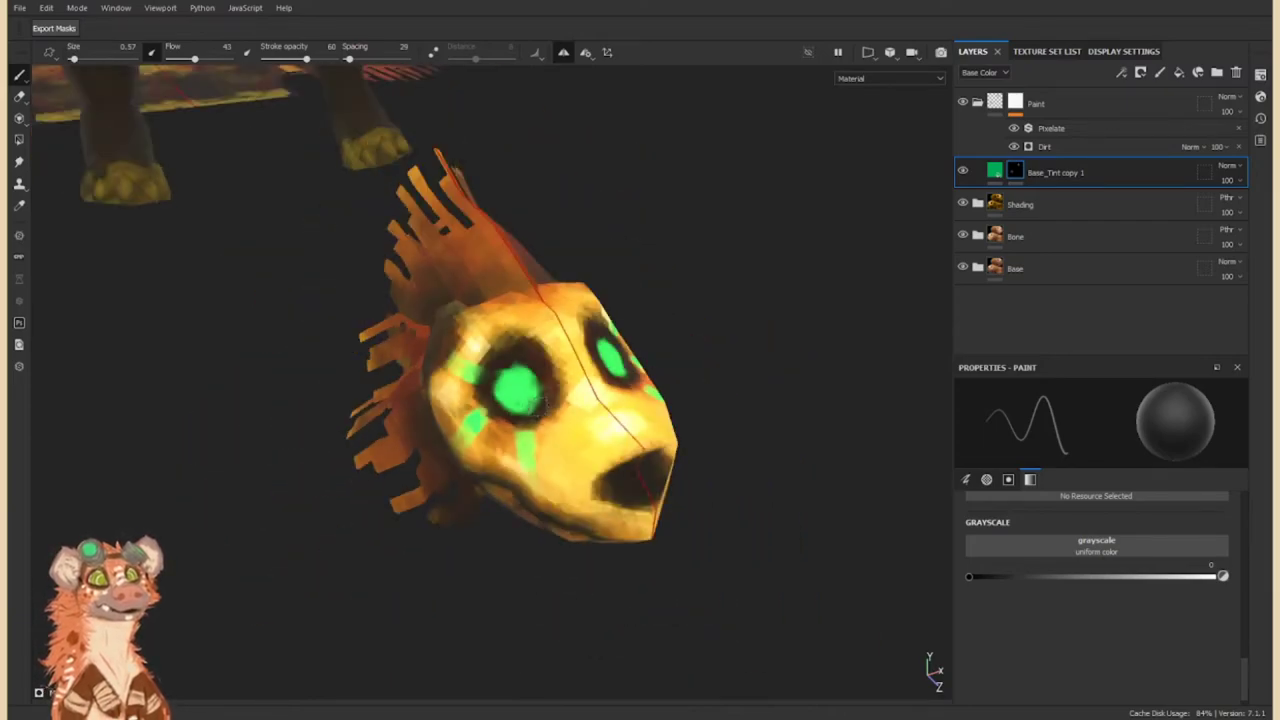
scroll(554, 516, "up", 5)
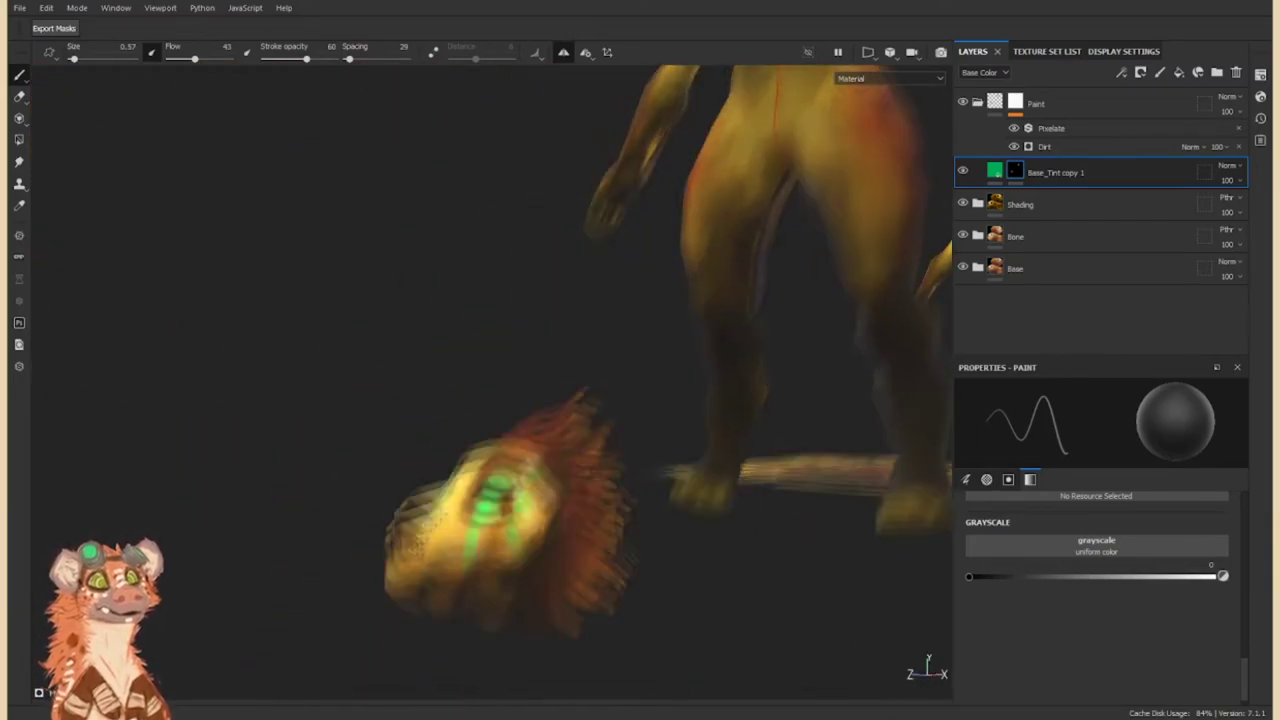
left_click_drag(554, 516, 550, 520, "alt")
scroll(550, 520, "up", 2)
left_click(1215, 576)
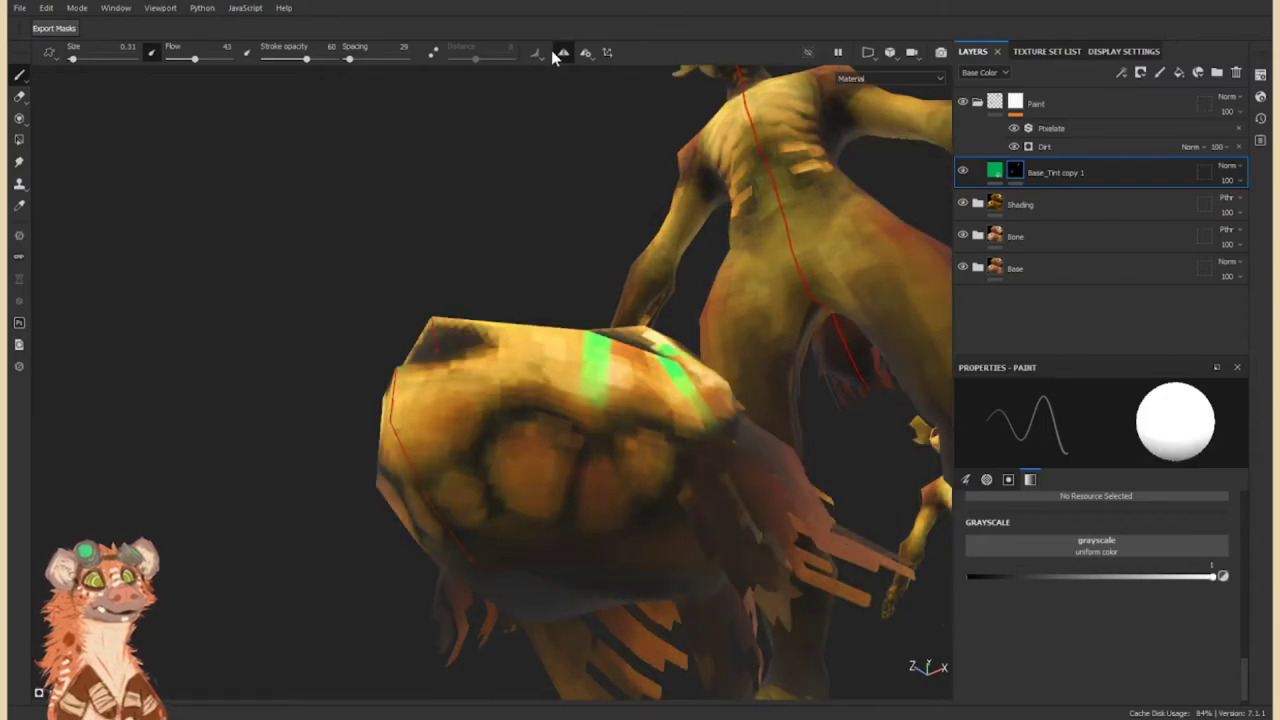
left_click_drag(620, 450, 660, 478, "alt")
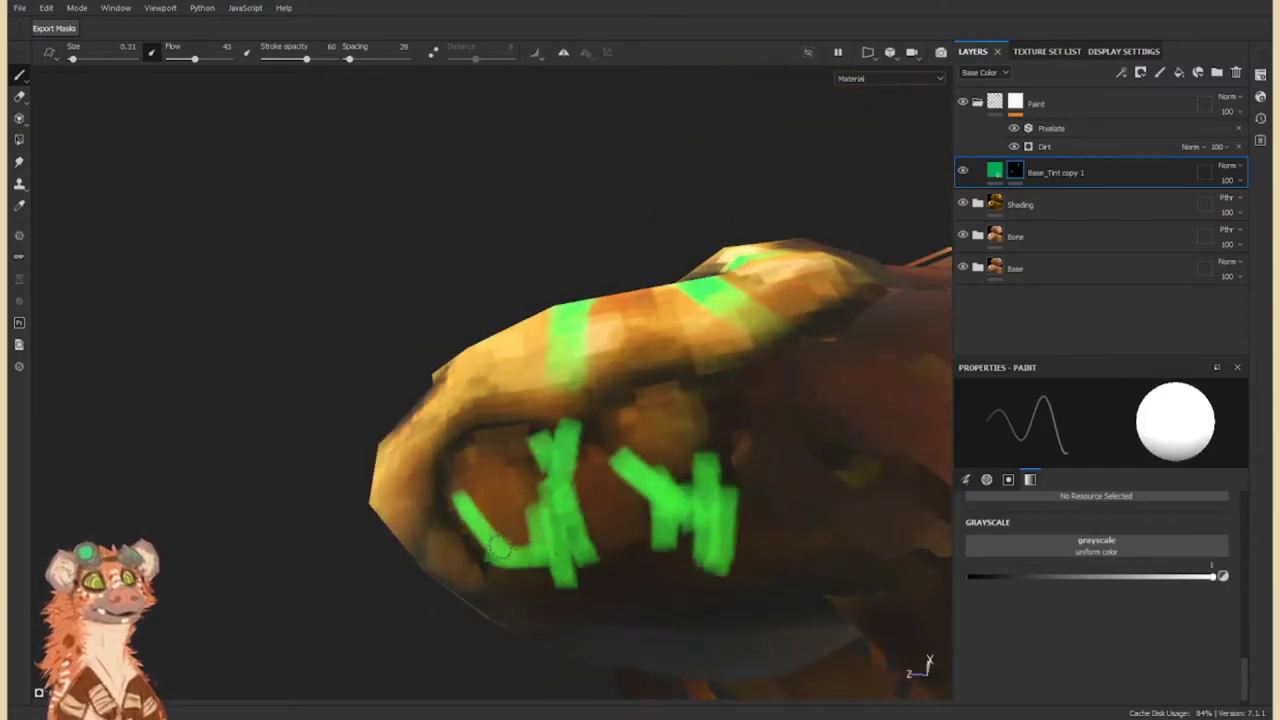
left_click_drag(620, 490, 370, 493, "alt")
Paint green tint markings across the underside of the head.
mouse_move(430, 370)
left_mouse_down()
mouse_move(470, 270)
mouse_move(515, 400)
left_mouse_up()
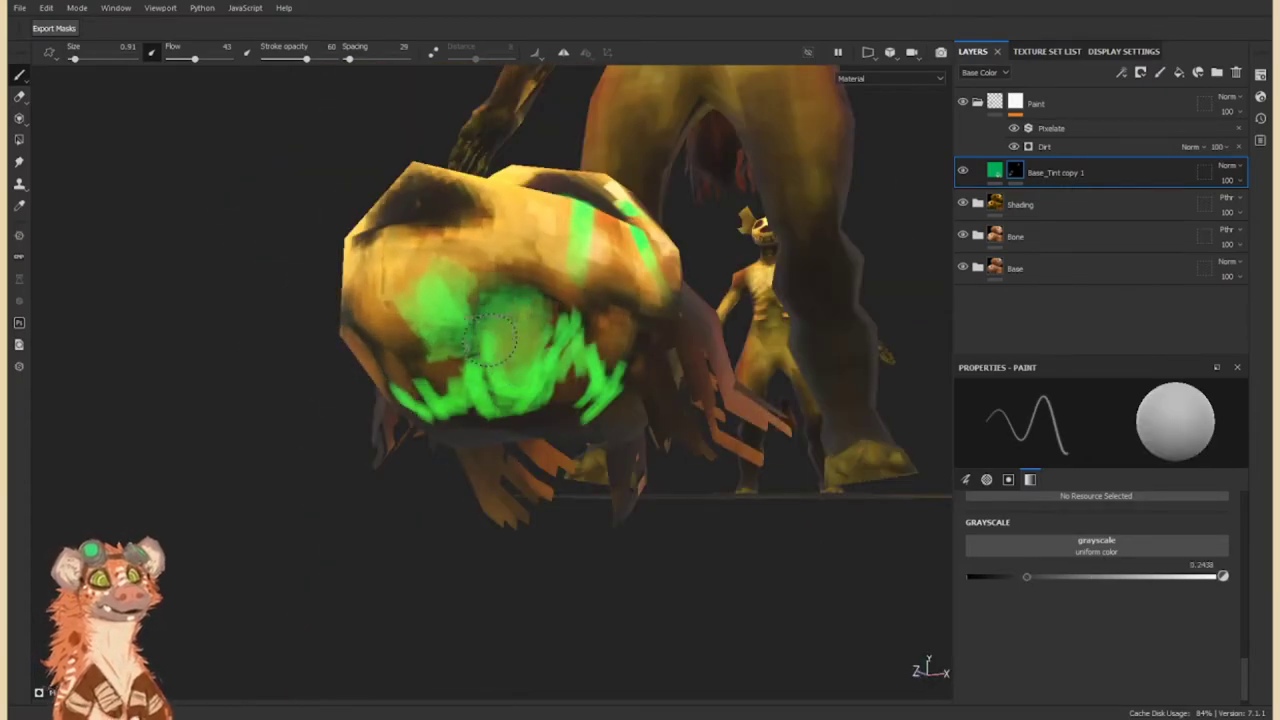
left_click_drag(620, 450, 520, 420, "alt")
left_click_drag(440, 450, 560, 380)
left_click_drag(520, 420, 600, 300, "alt")
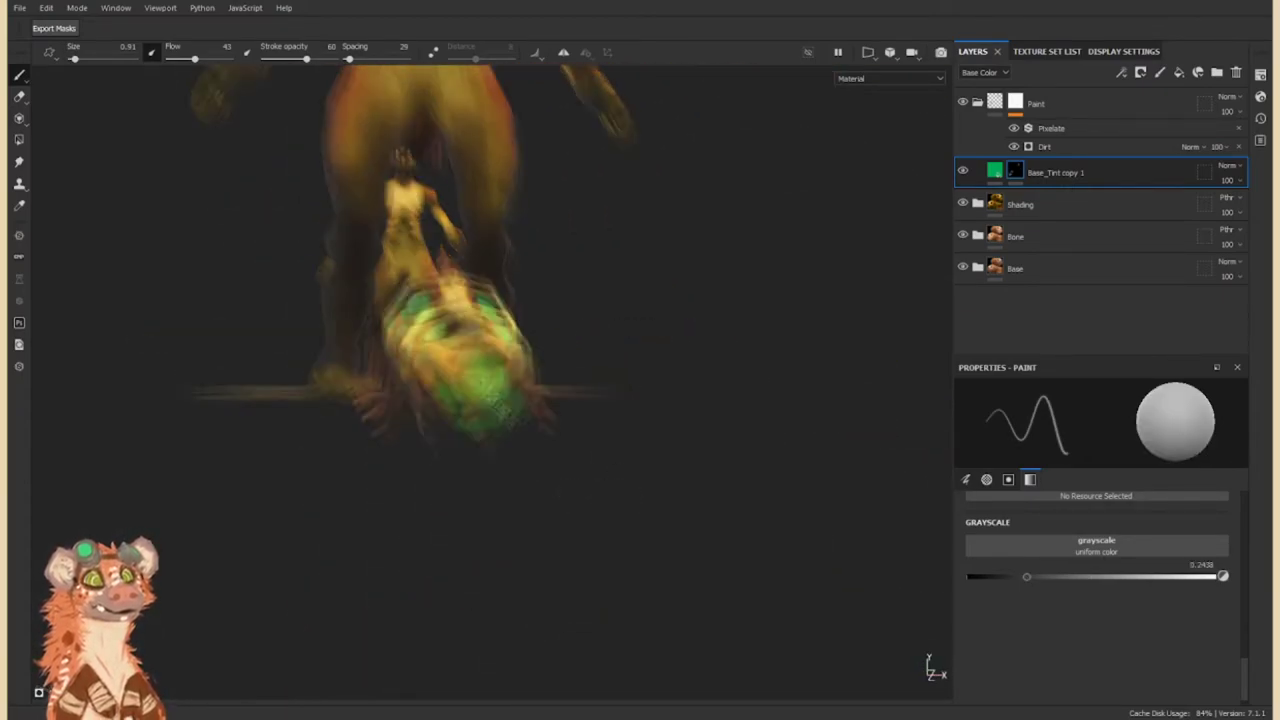
scroll(600, 380, "up", 5)
left_click_drag(600, 400, 380, 390, "alt")
Set the mask paint value to 0.6493, then to 0 for erasing, and zoom in on the skull.
mouse_move(520, 350)
left_mouse_down()
mouse_move(485, 418)
mouse_move(414, 371)
mouse_move(370, 380)
left_mouse_up()
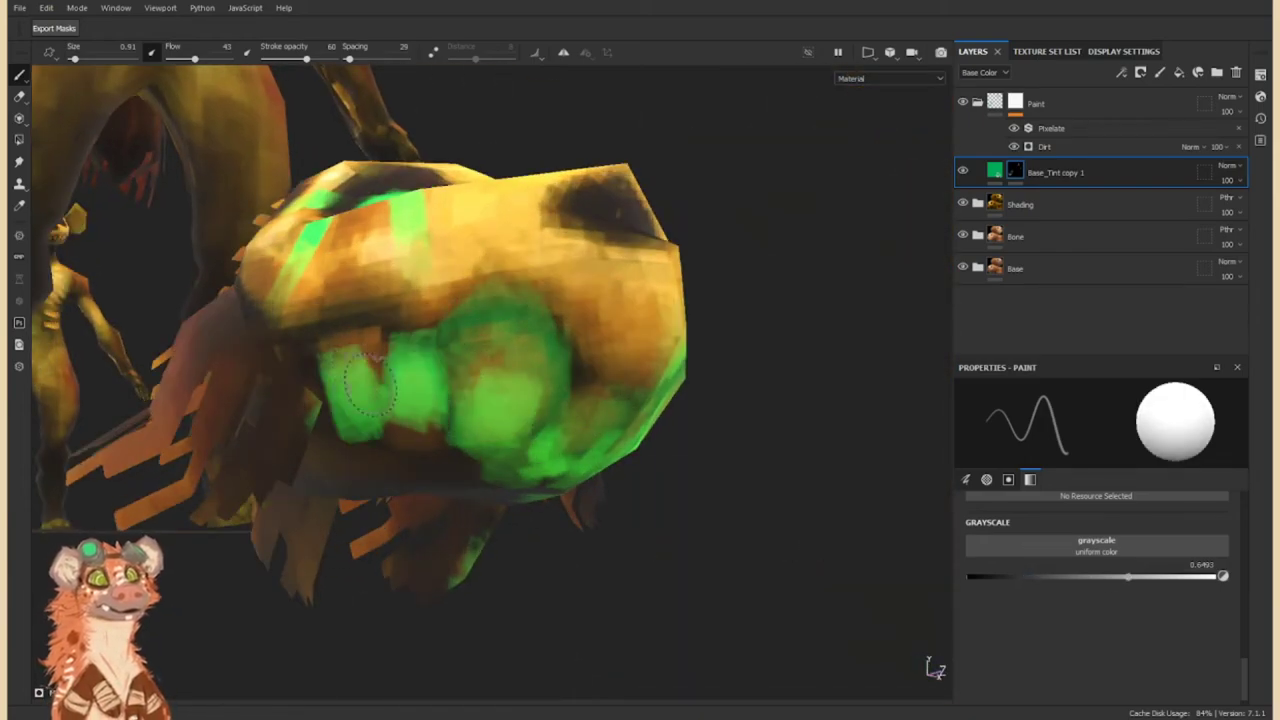
left_click_drag(1033, 565, 968, 576)
scroll(468, 287, "up", 2)
scroll(543, 311, "down", 2)
scroll(531, 386, "down", 2)
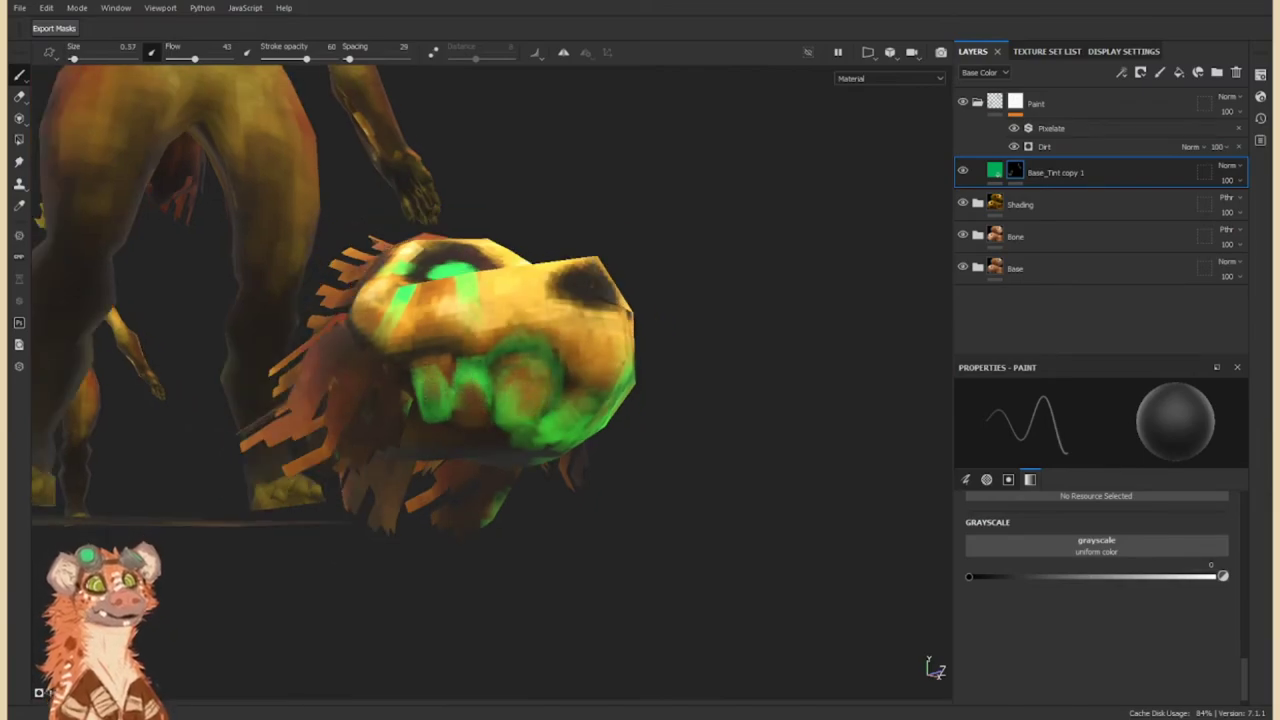
left_click_drag(433, 385, 600, 455, "alt")
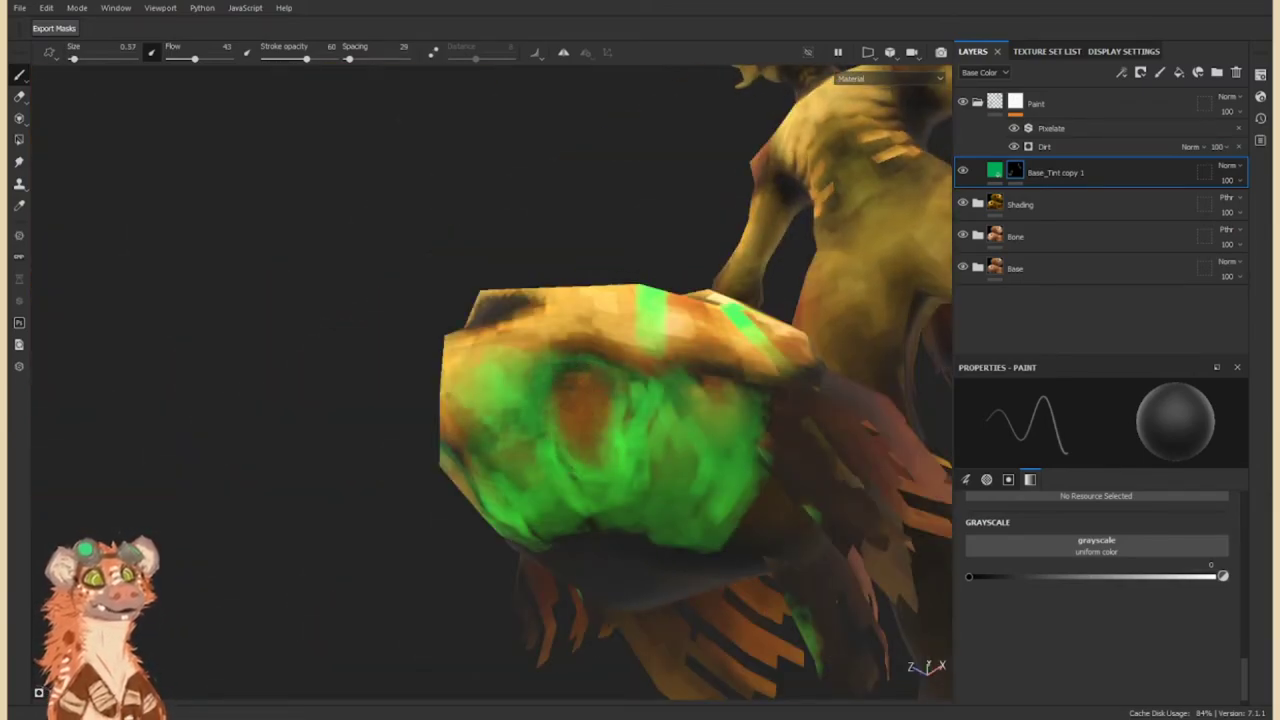
Lower the Base_Tint copy 1 layer's opacity and orbit around the head to check it.
mouse_move(1227, 180)
left_mouse_down()
mouse_move(1232, 205)
mouse_move(1240, 196)
left_mouse_up()
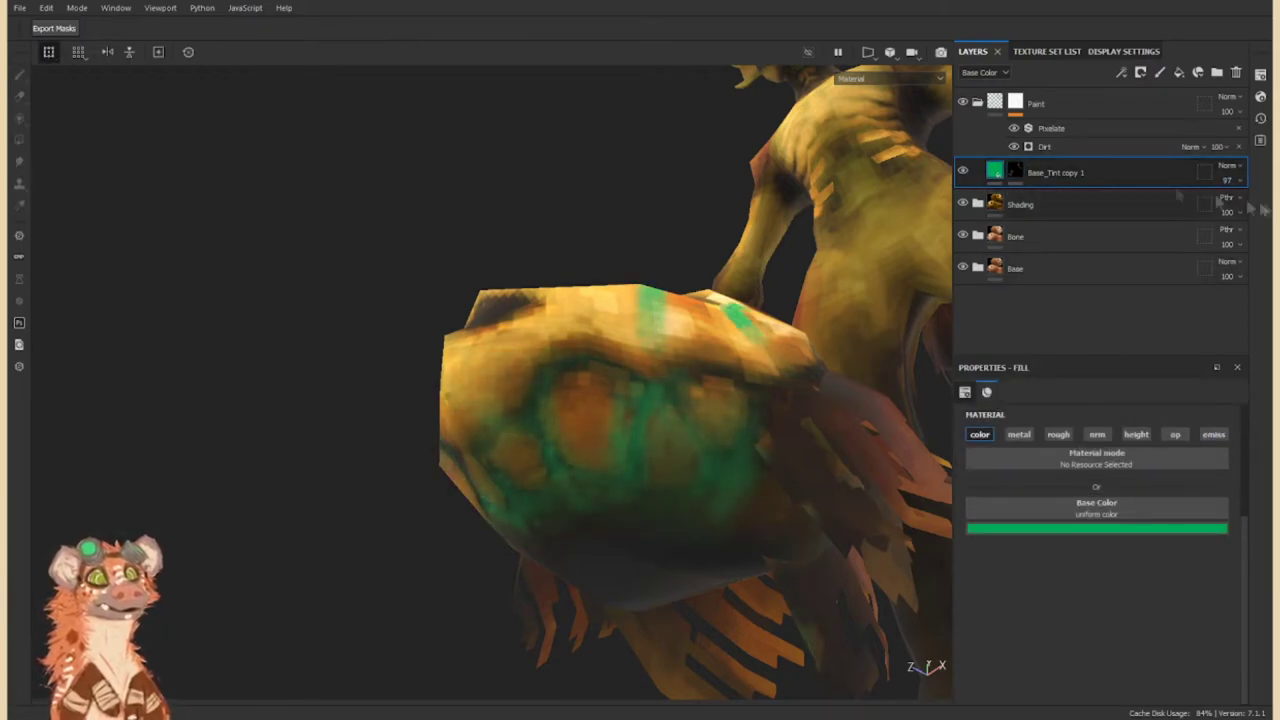
left_click_drag(508, 550, 388, 368, "alt")
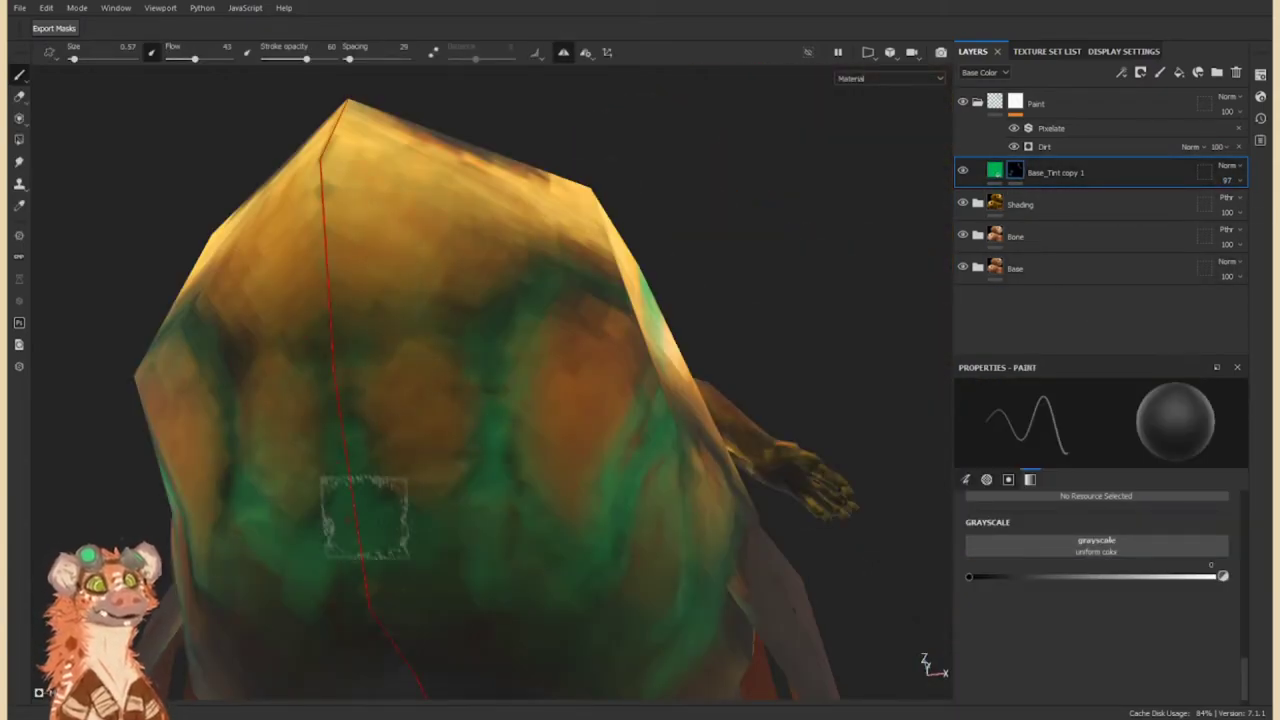
left_click_drag(514, 589, 560, 440, "alt")
left_click_drag(628, 245, 690, 250, "alt")
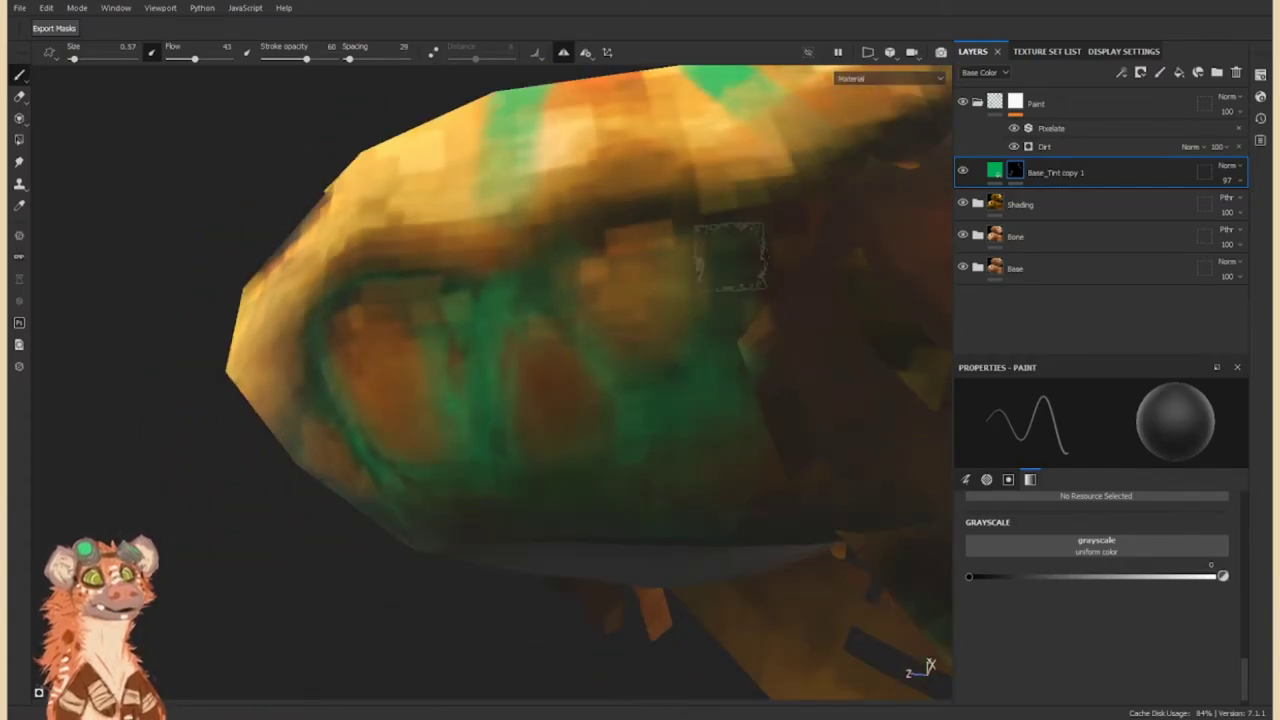
mouse_move(465, 470)
left_mouse_down("alt")
mouse_move(737, 449)
mouse_move(349, 414)
mouse_move(550, 387)
left_mouse_up("alt")
Undo the last change and inspect the body and head from several angles.
key("ctrl+z")
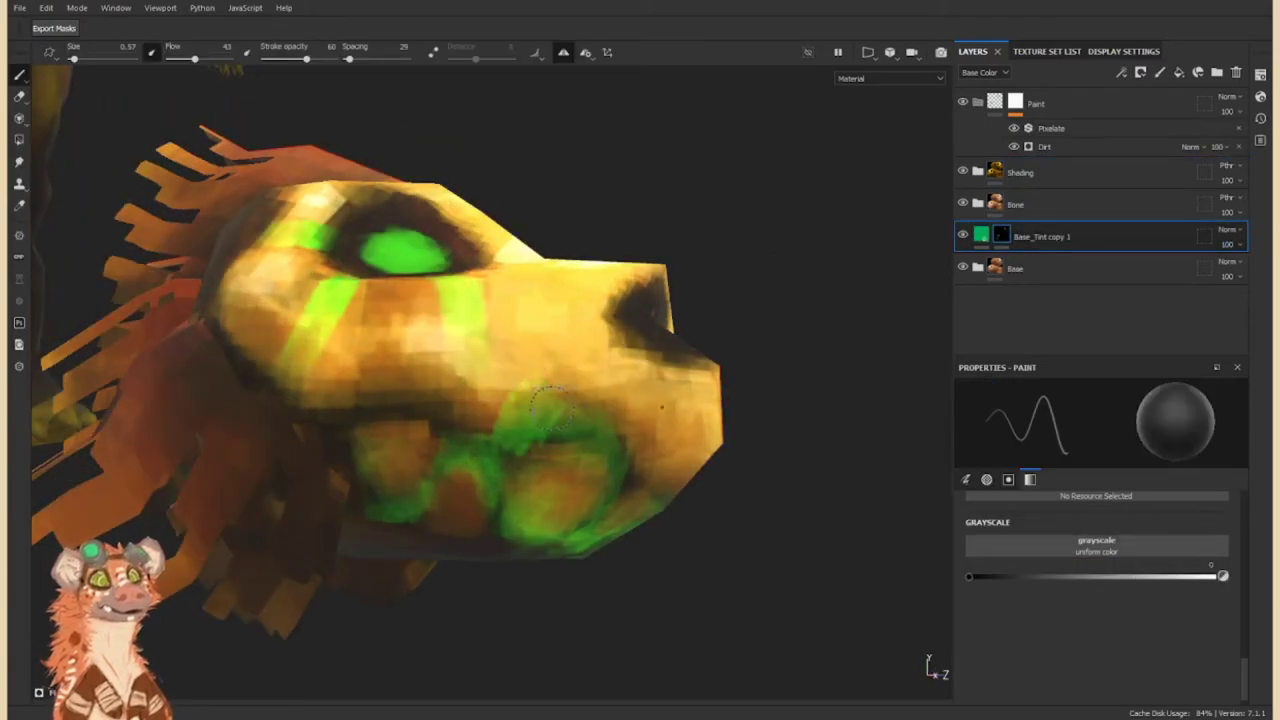
mouse_move(450, 400)
left_mouse_down("alt")
mouse_move(331, 443)
mouse_move(500, 317)
mouse_move(685, 573)
left_mouse_up("alt")
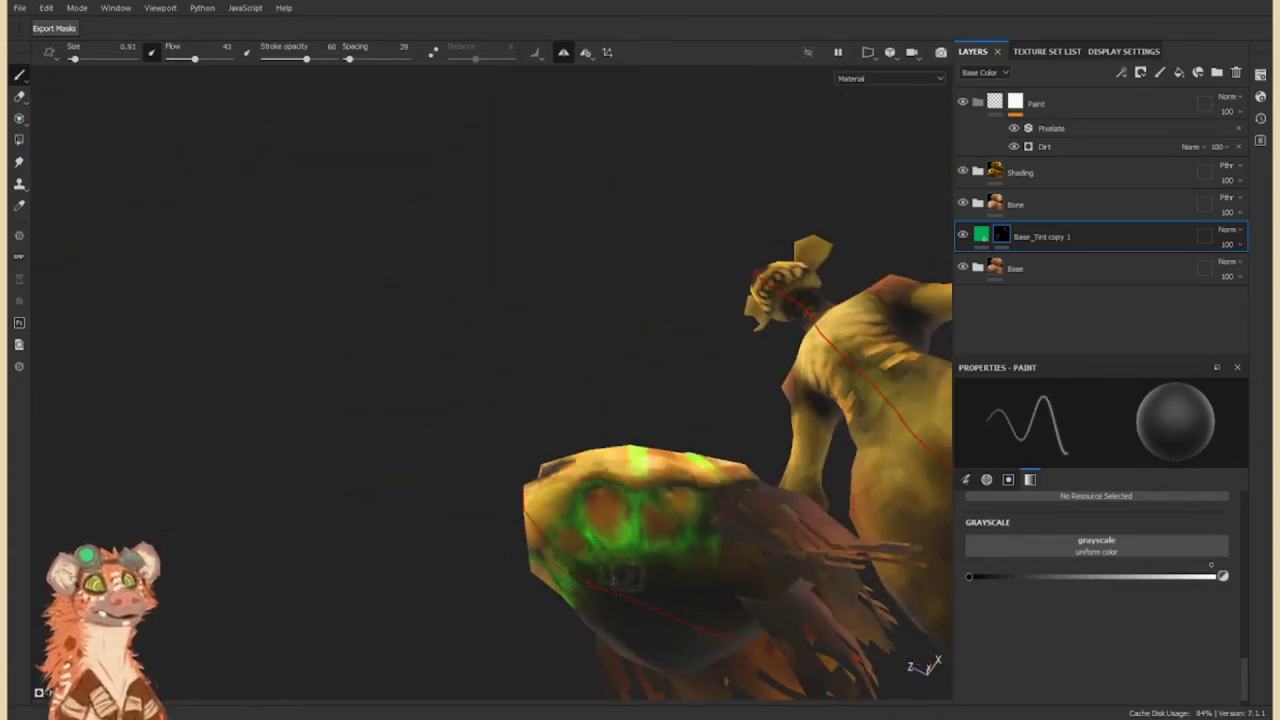
mouse_move(560, 464)
left_mouse_down("alt")
mouse_move(231, 477)
mouse_move(623, 510)
left_mouse_up("alt")
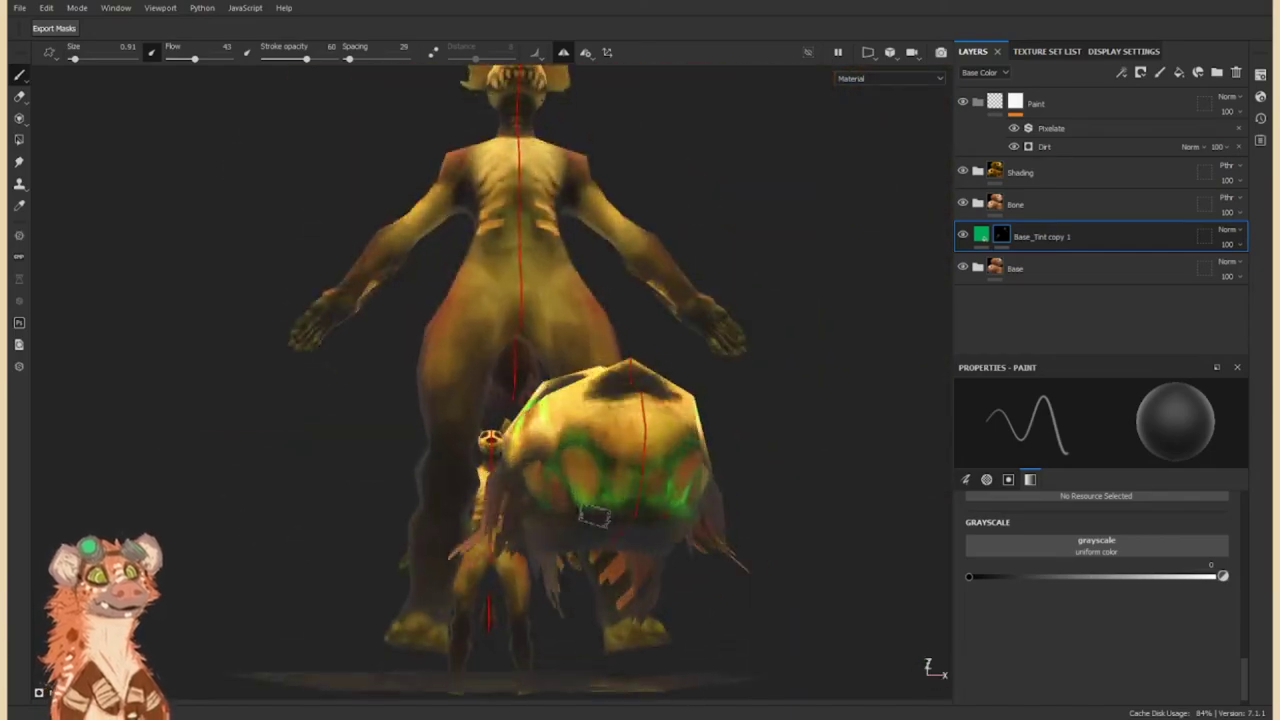
mouse_move(757, 408)
left_mouse_down("alt")
mouse_move(500, 430)
mouse_move(400, 350)
left_mouse_up("alt")
mouse_move(563, 60)
left_mouse_down("alt")
mouse_move(480, 300)
mouse_move(600, 320)
left_mouse_up("alt")
mouse_move(563, 405)
left_mouse_down("alt")
mouse_move(586, 451)
mouse_move(543, 400)
mouse_move(680, 440)
left_mouse_up("alt")
Erase the green tint from the nose top to the lower cheek with a black mask value.
left_click(969, 576)
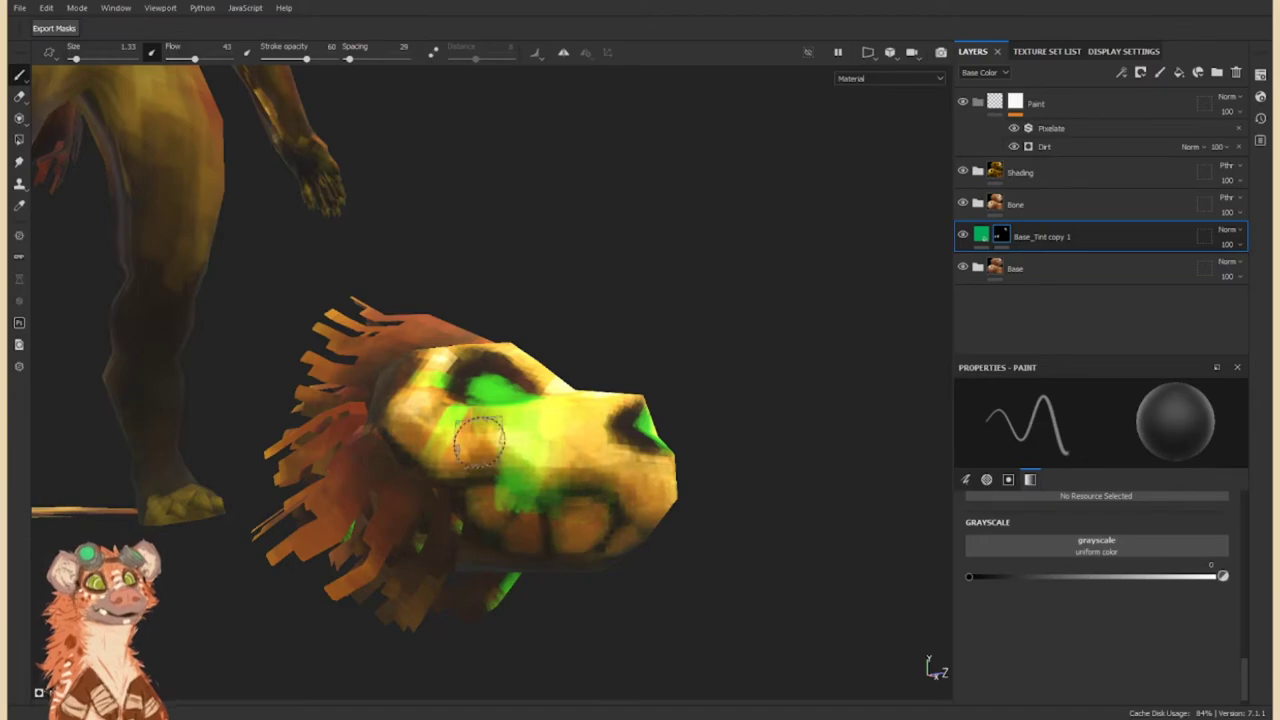
mouse_move(552, 520)
left_mouse_down("alt")
mouse_move(277, 457)
mouse_move(526, 484)
mouse_move(559, 431)
left_mouse_up("alt")
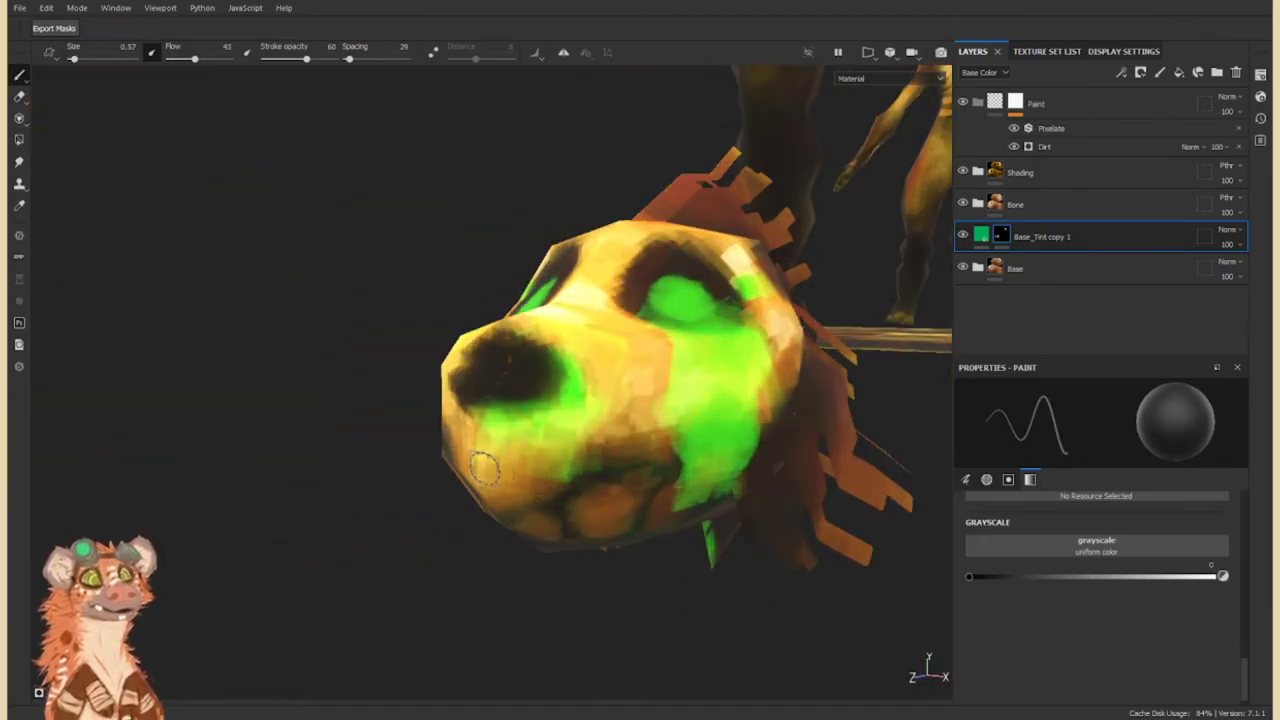
left_click_drag(600, 475, 818, 350, "alt")
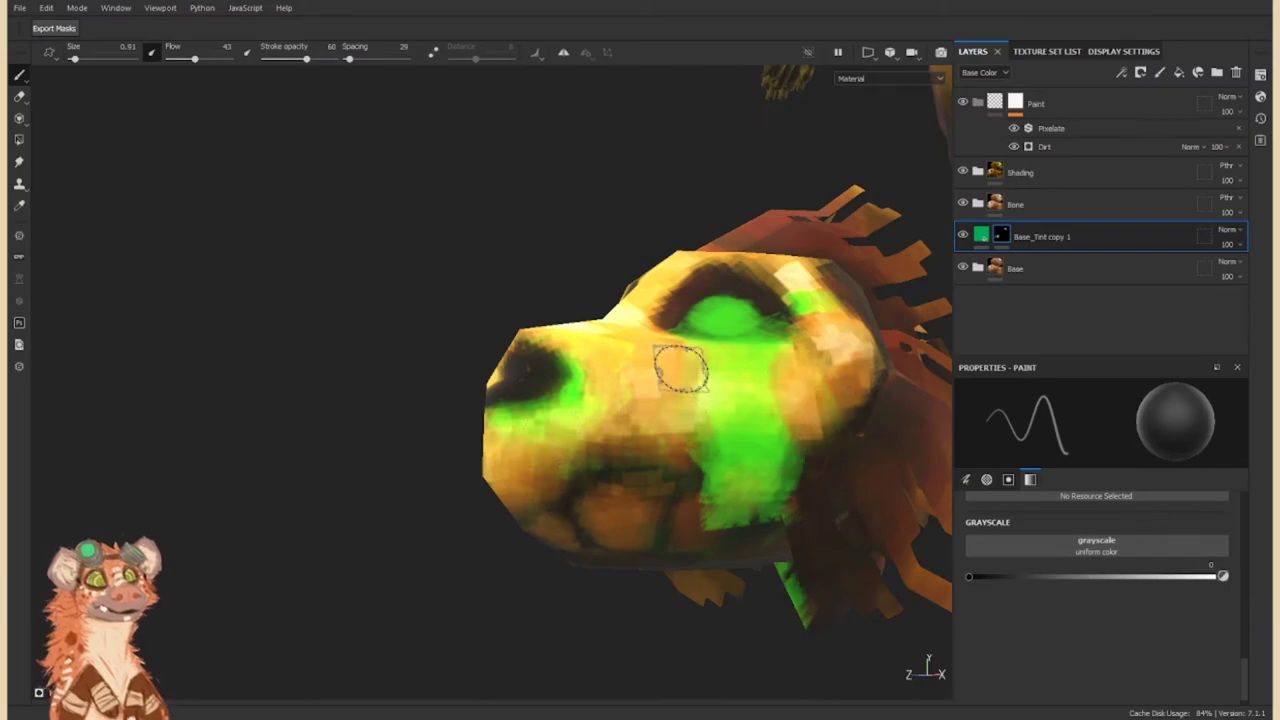
left_click_drag(681, 369, 750, 475)
left_click_drag(720, 520, 630, 410, "alt")
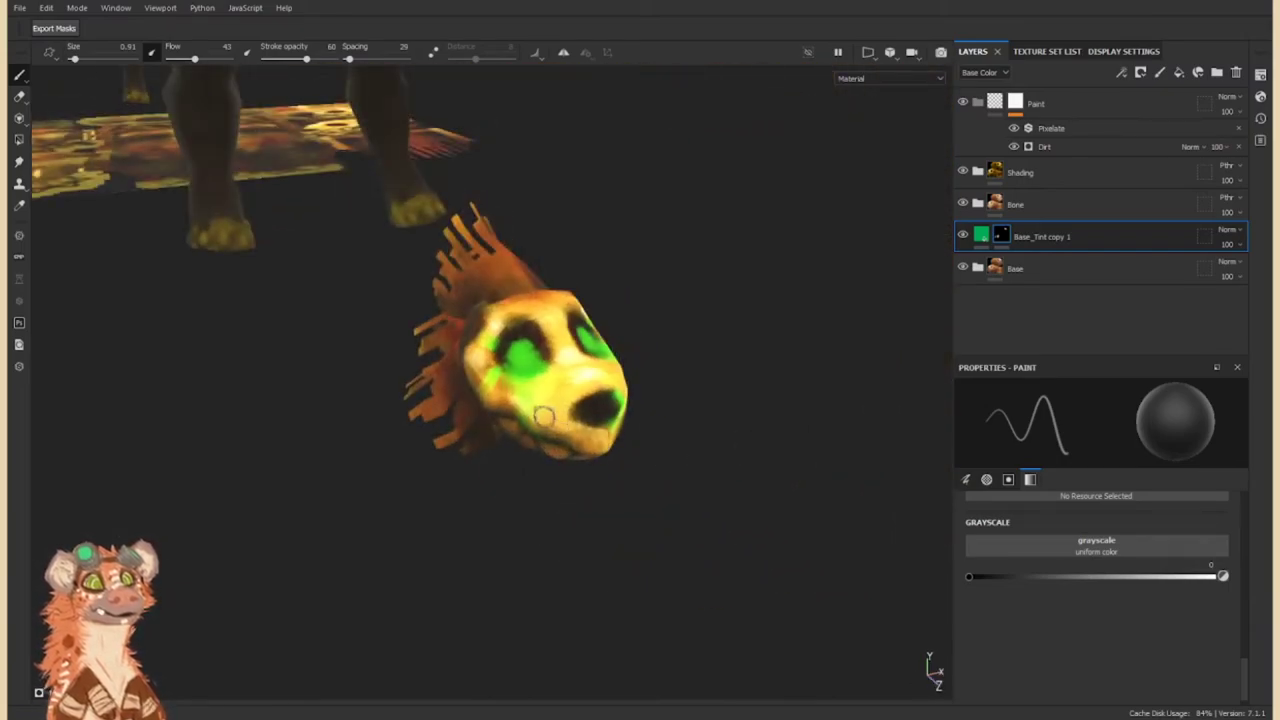
Spread mid-grey green tint into the bottom of the mouth, then return the mask value to black.
left_click(1100, 576)
scroll(653, 462, "up", 2)
scroll(653, 462, "up", 3)
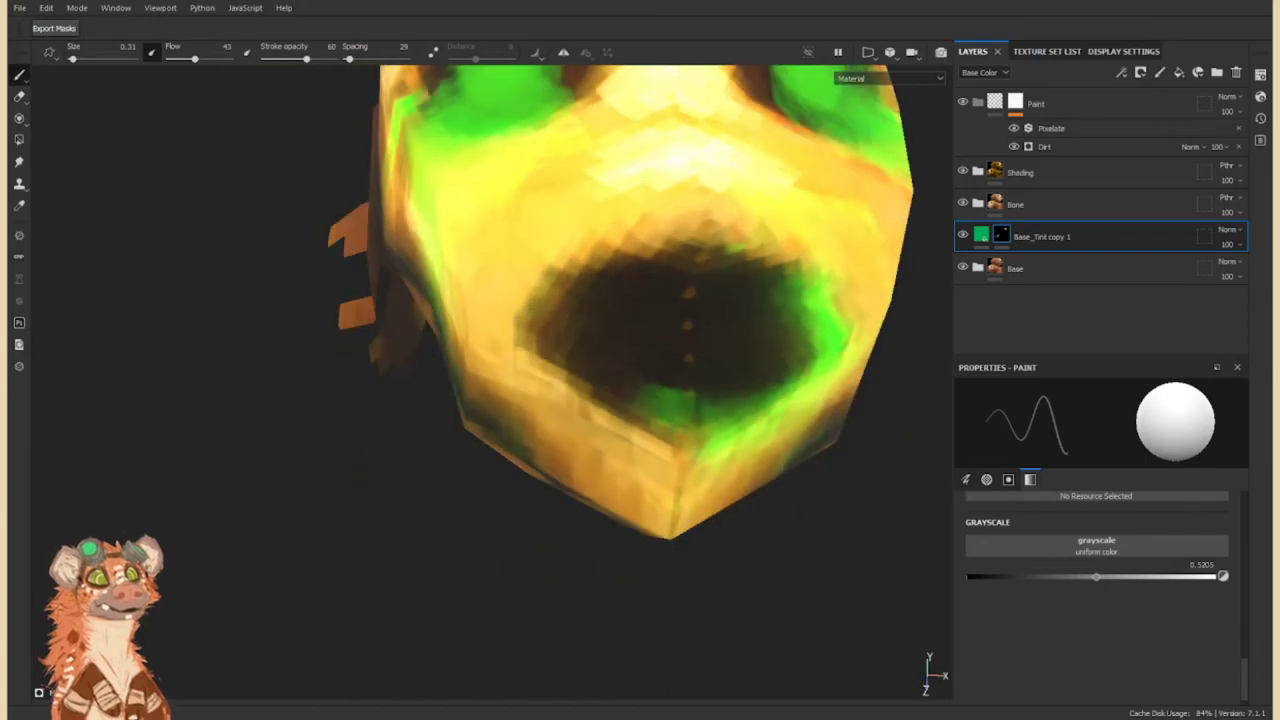
scroll(653, 462, "down", 2)
left_click_drag(594, 400, 868, 397, "alt")
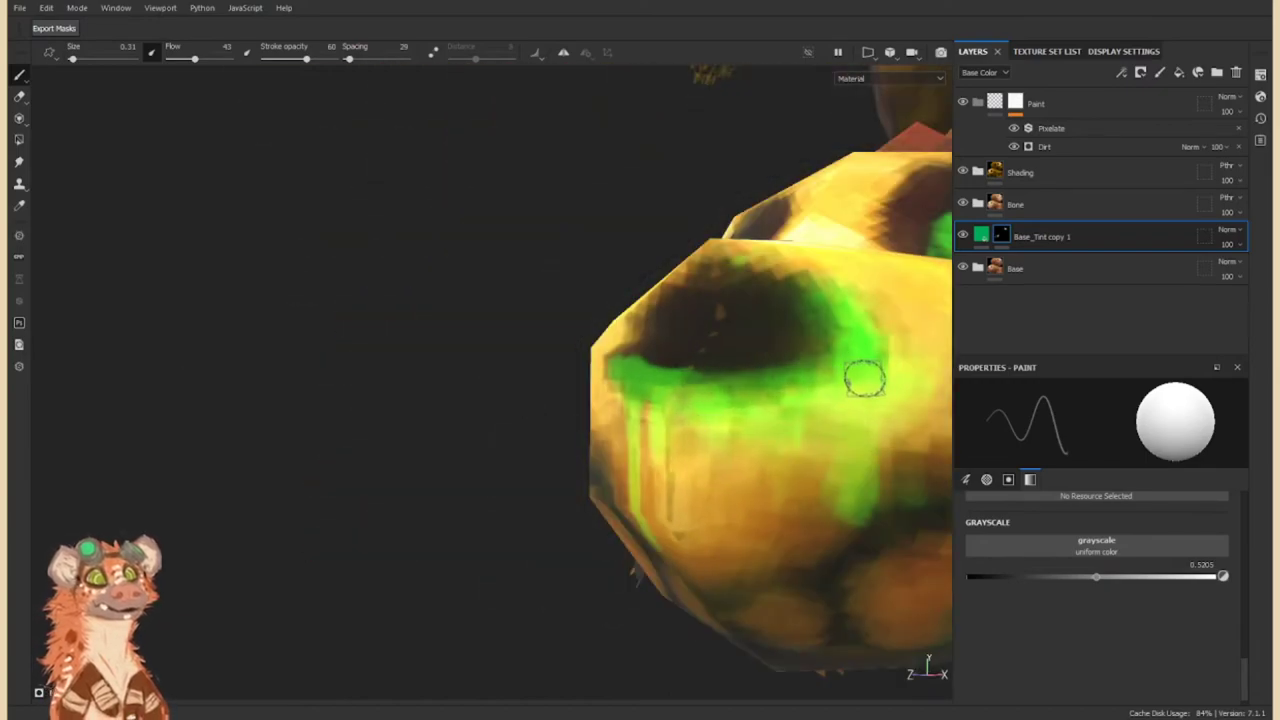
left_click_drag(822, 568, 666, 416, "alt")
left_click_drag(542, 165, 490, 352, "alt")
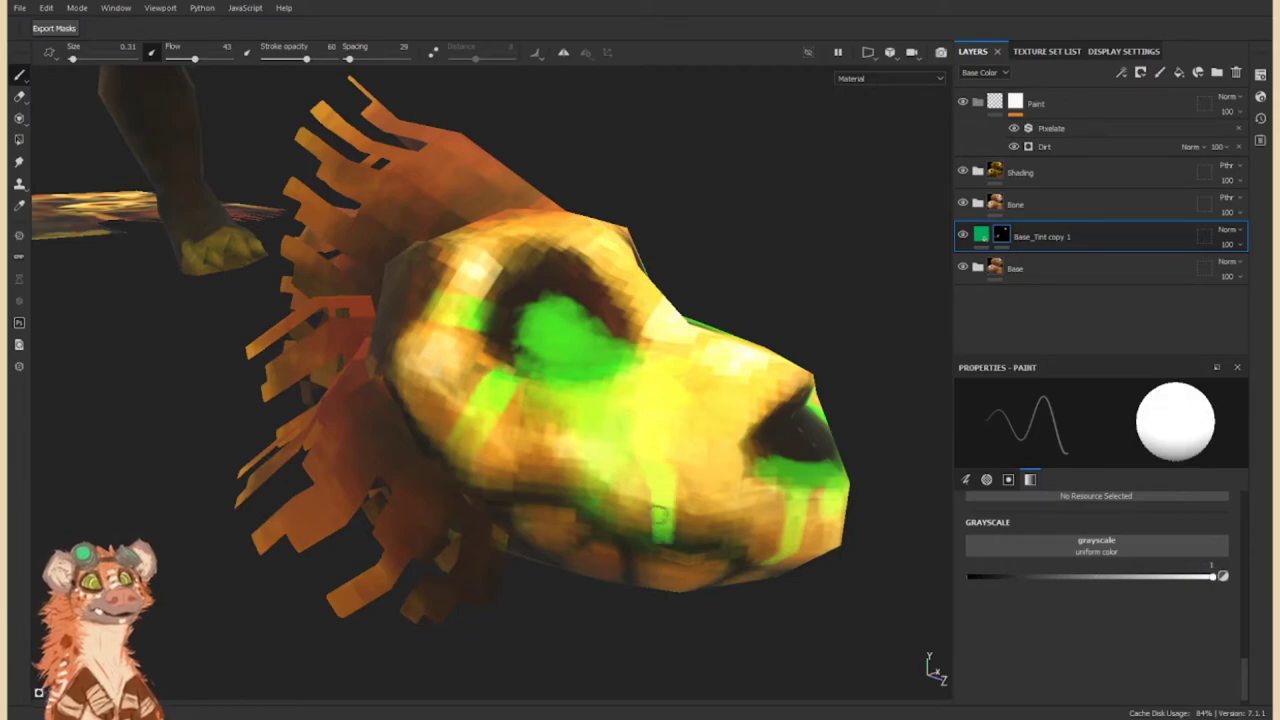
left_click_drag(567, 483, 640, 420, "alt")
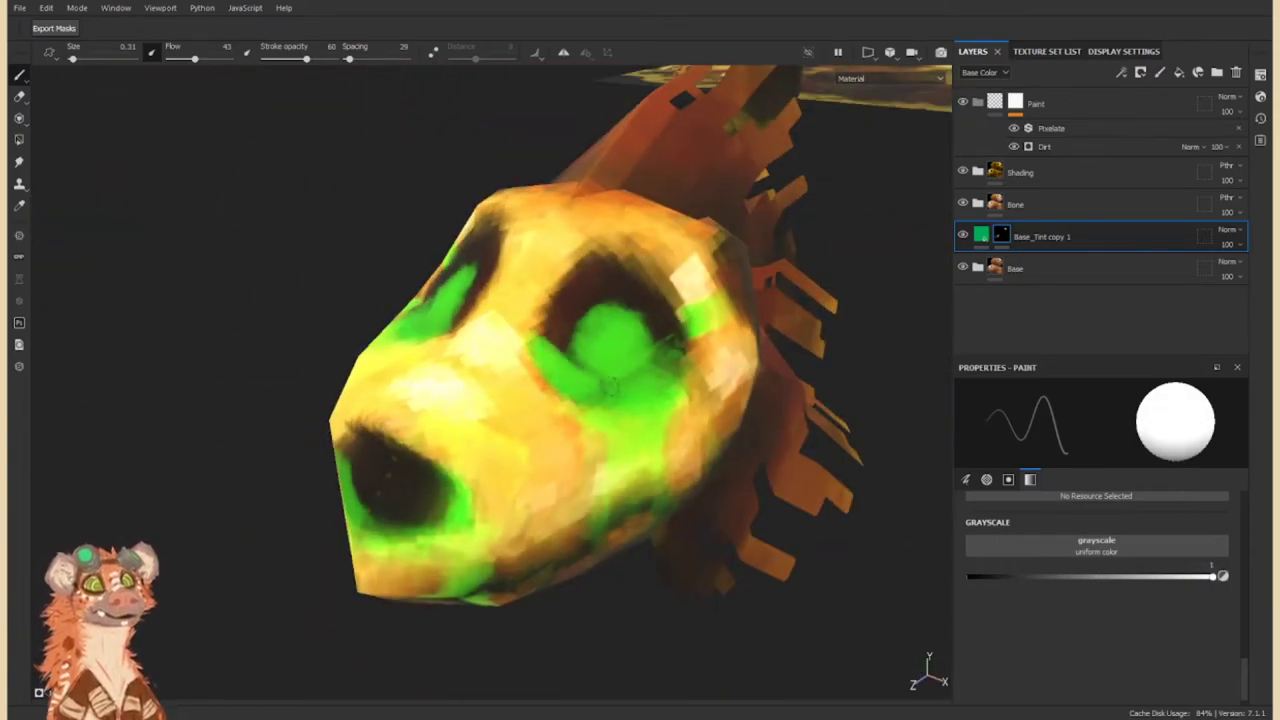
left_click_drag(665, 376, 501, 380, "alt")
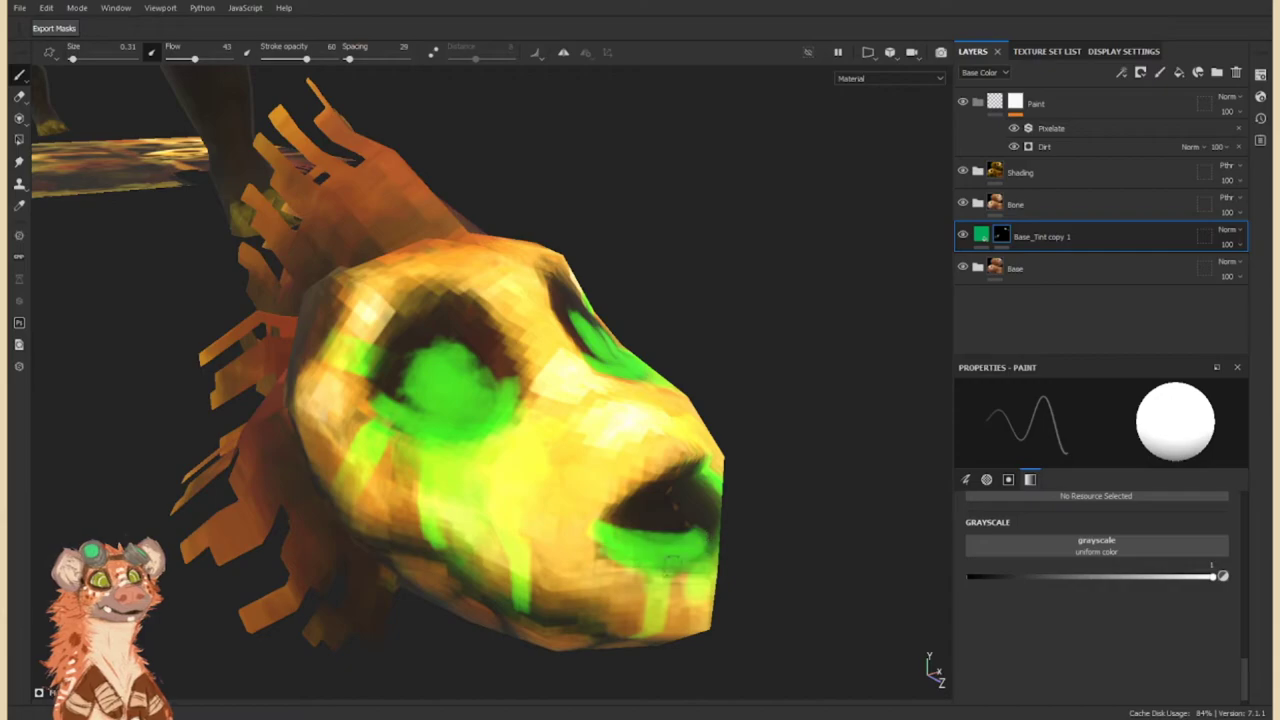
left_click_drag(670, 563, 997, 580, "alt")
left_click_drag(705, 508, 677, 530)
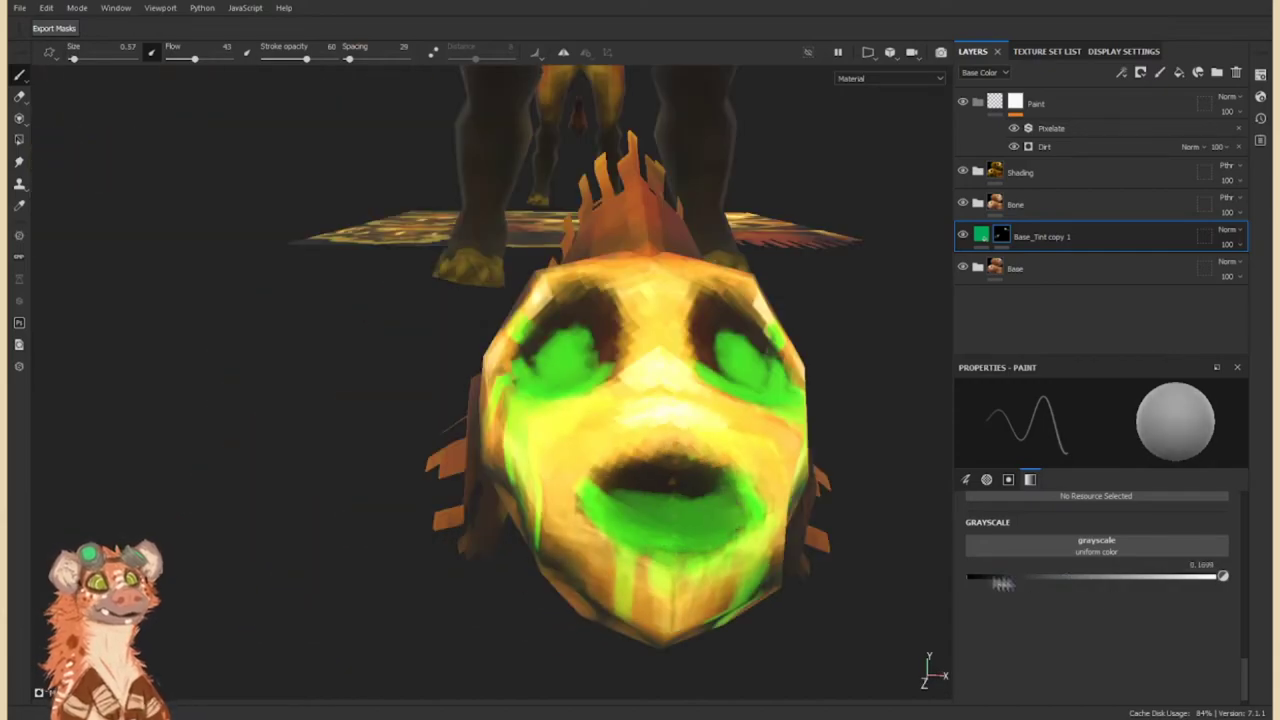
left_click_drag(1002, 583, 969, 577)
Zoom in close on the eye and switch the mask paint value to black.
mouse_move(672, 482)
left_mouse_down("alt")
mouse_move(693, 500)
mouse_move(690, 520)
mouse_move(752, 535)
left_mouse_up("alt")
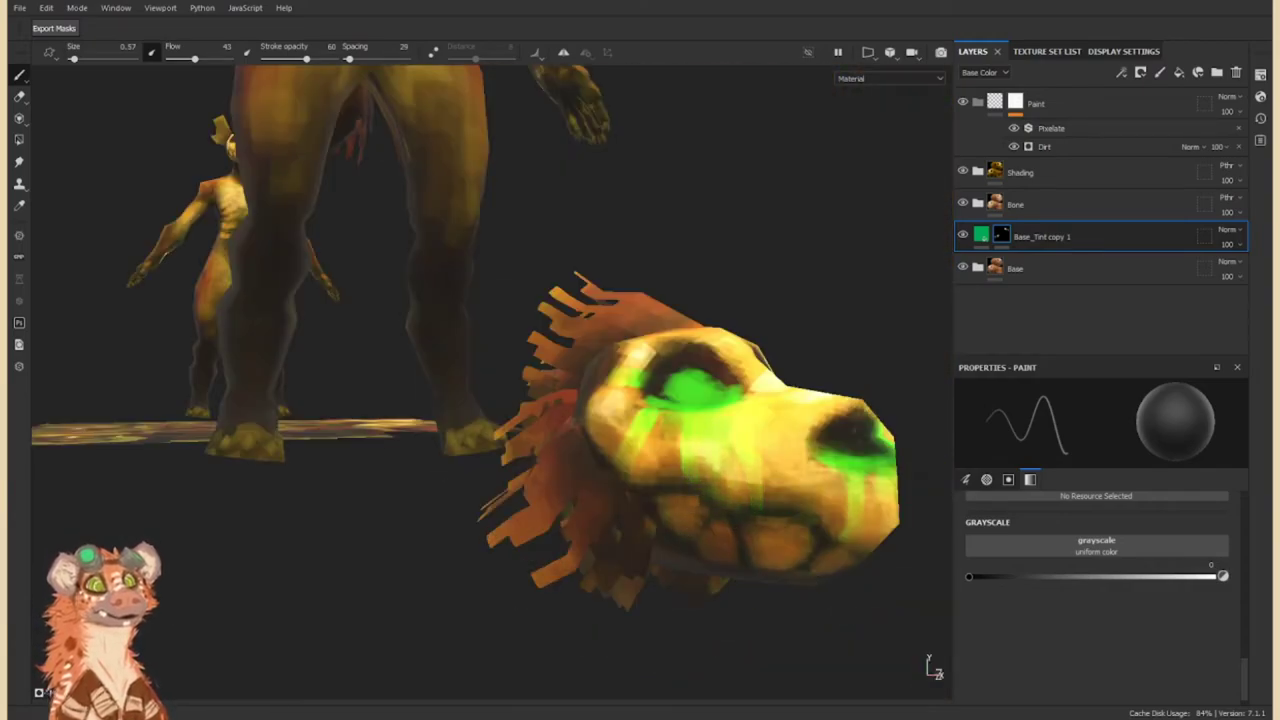
mouse_move(592, 400)
left_mouse_down("alt")
mouse_move(634, 400)
mouse_move(771, 457)
mouse_move(714, 663)
mouse_move(848, 560)
mouse_move(570, 428)
left_mouse_up("alt")
scroll(570, 428, "up", 5)
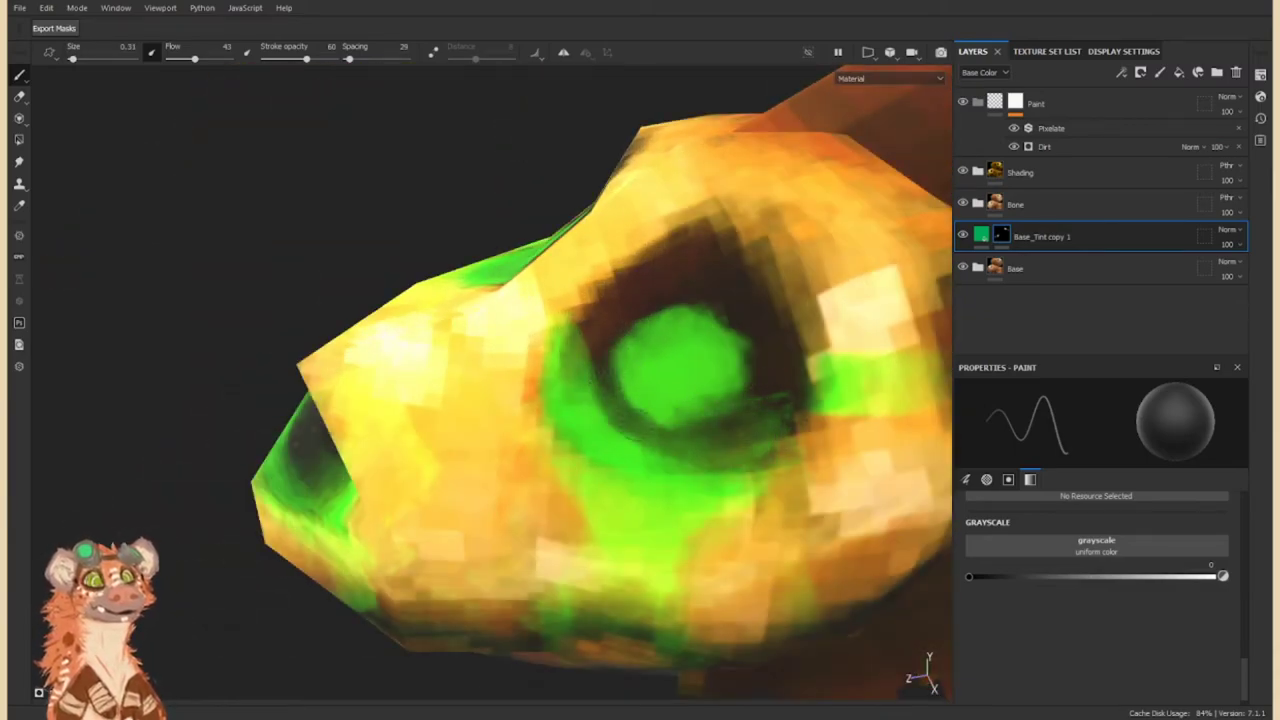
left_click_drag(604, 310, 748, 414, "alt")
scroll(577, 383, "up", 5)
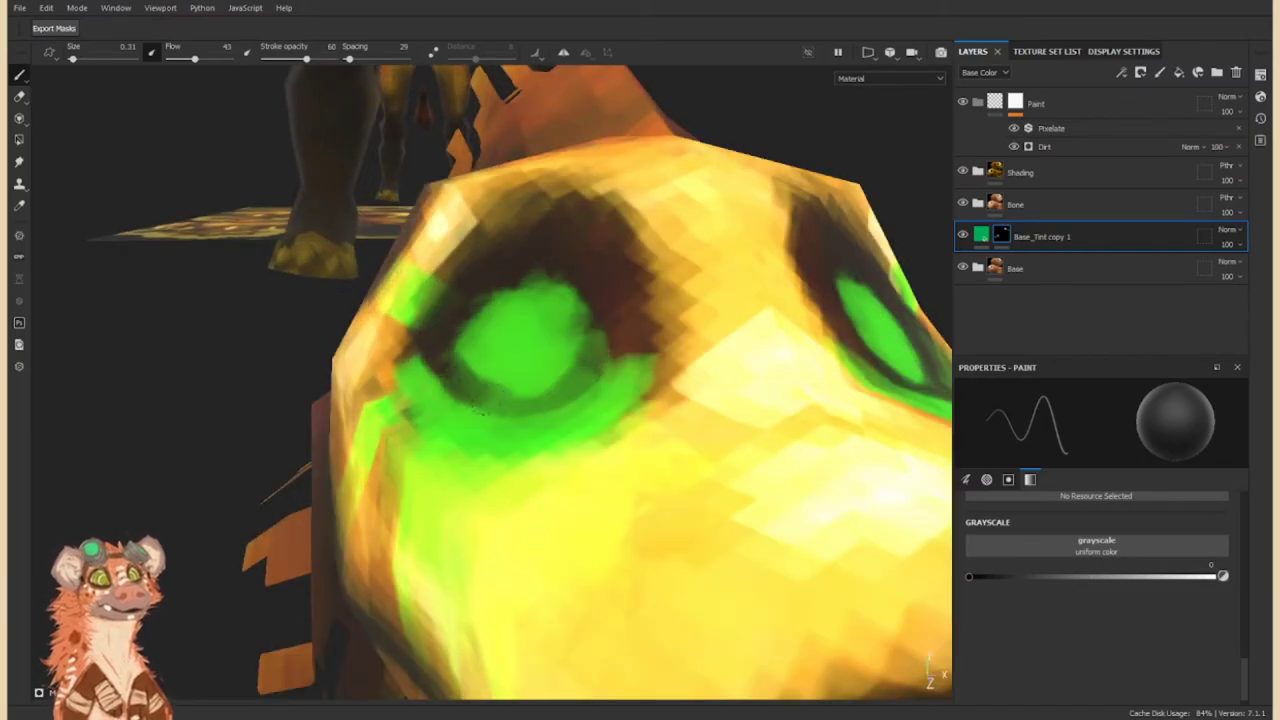
left_click_drag(760, 382, 606, 410, "alt")
key("x")
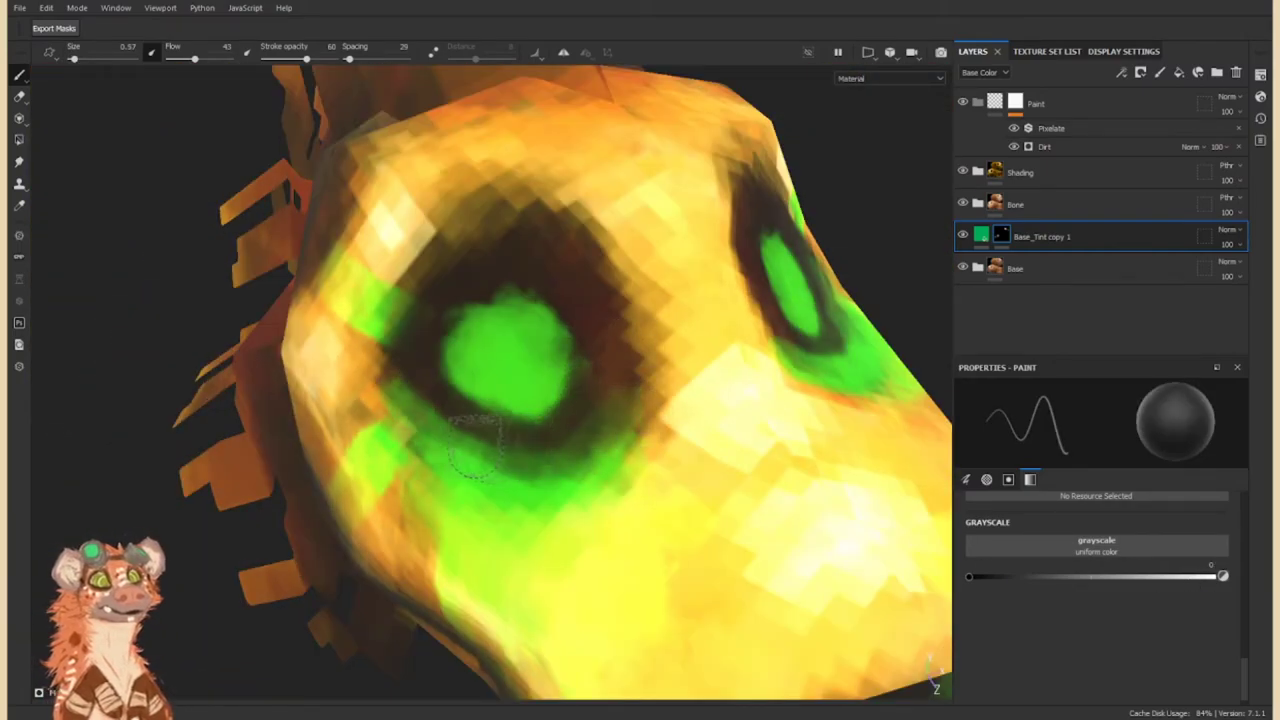
Zoom out, select the green tint layer's fill settings, and centre the view on the head.
scroll(440, 416, "down", 5)
mouse_move(440, 416)
left_mouse_down("alt")
mouse_move(268, 397)
mouse_move(571, 457)
left_mouse_up("alt")
scroll(571, 457, "down", 4)
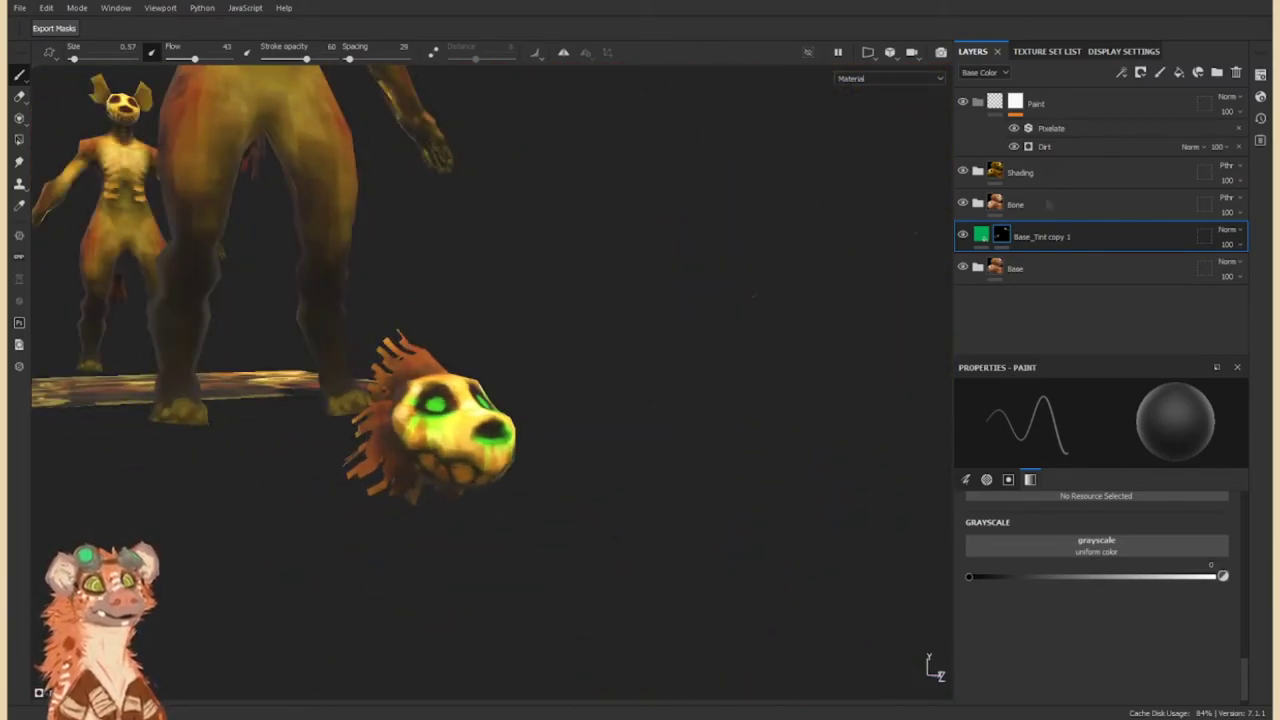
left_click(981, 236)
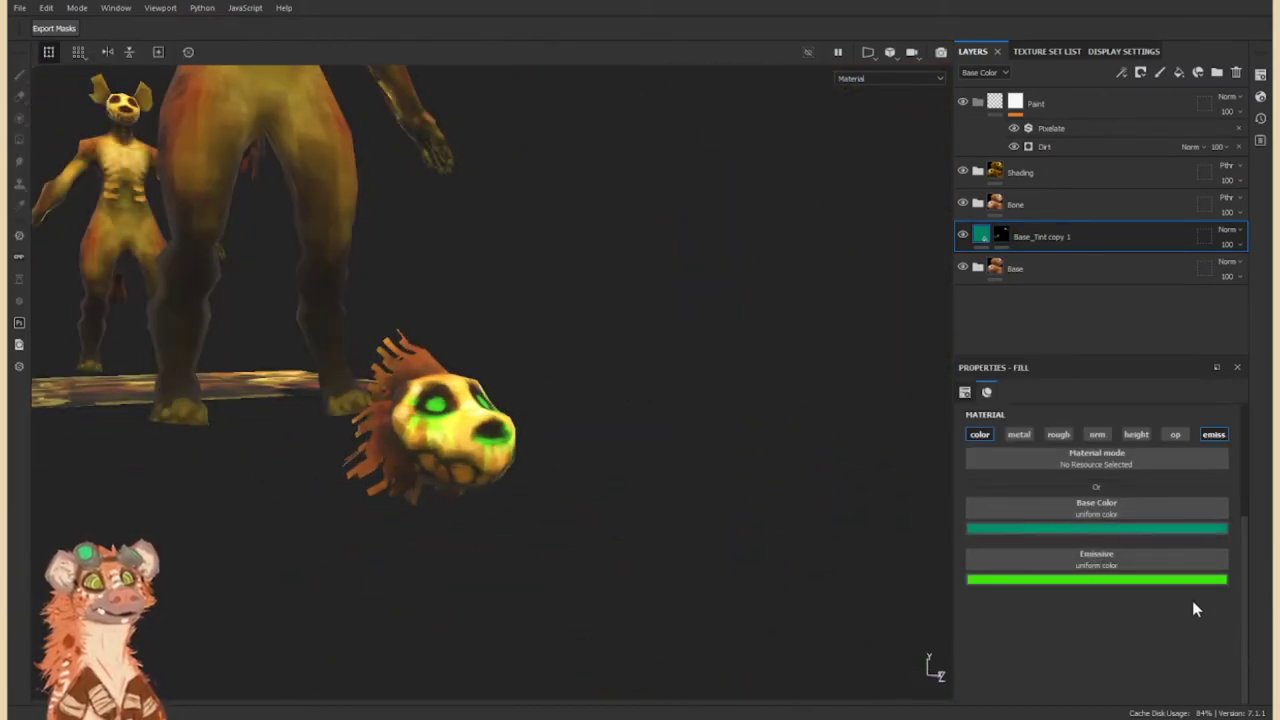
key("f")
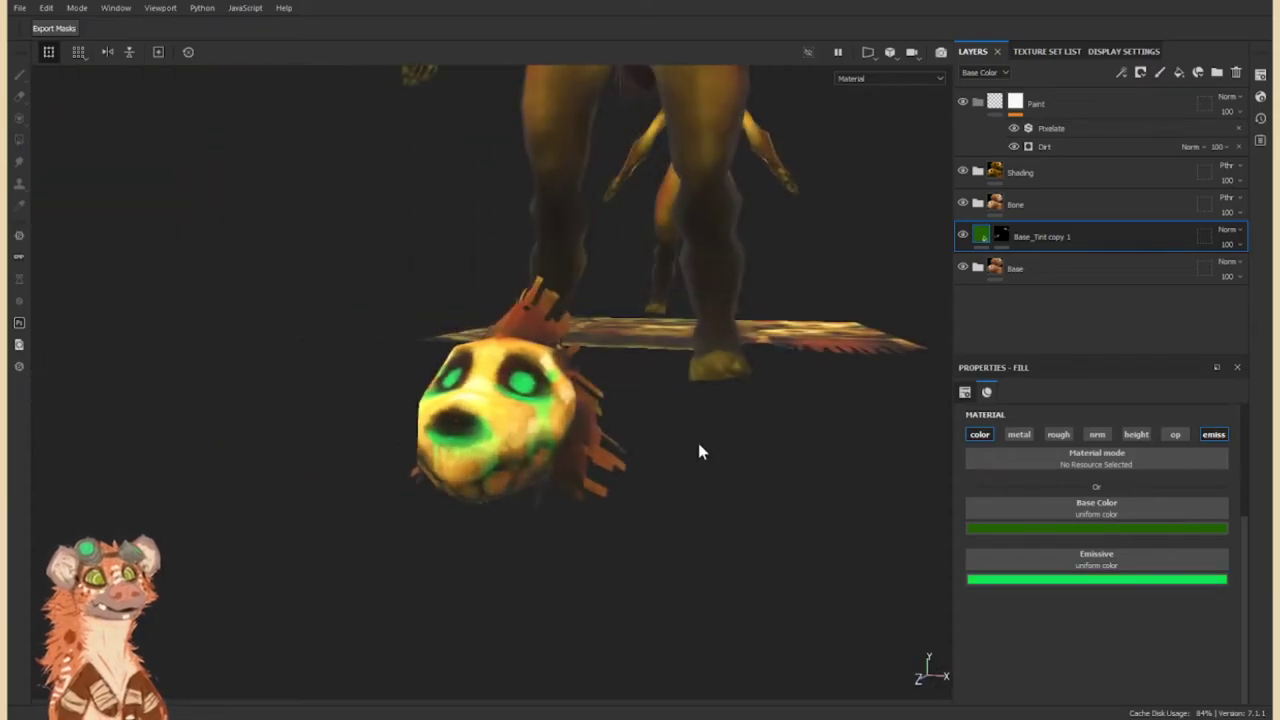
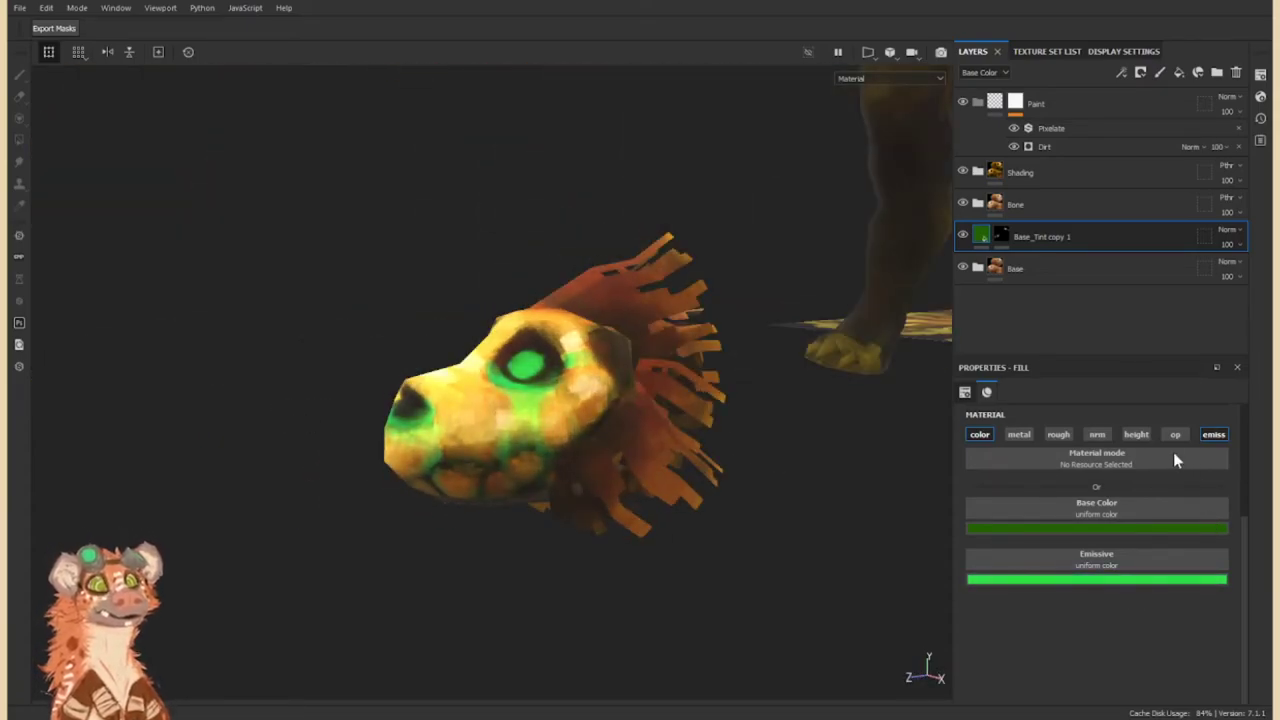
Enlarge the Paint brush and drag the green Base_Tint copy 1 layer into the Paint folder.
mouse_move(923, 666)
left_mouse_down("alt")
mouse_move(88, 97)
mouse_move(565, 450)
left_mouse_up("alt")
key("1")
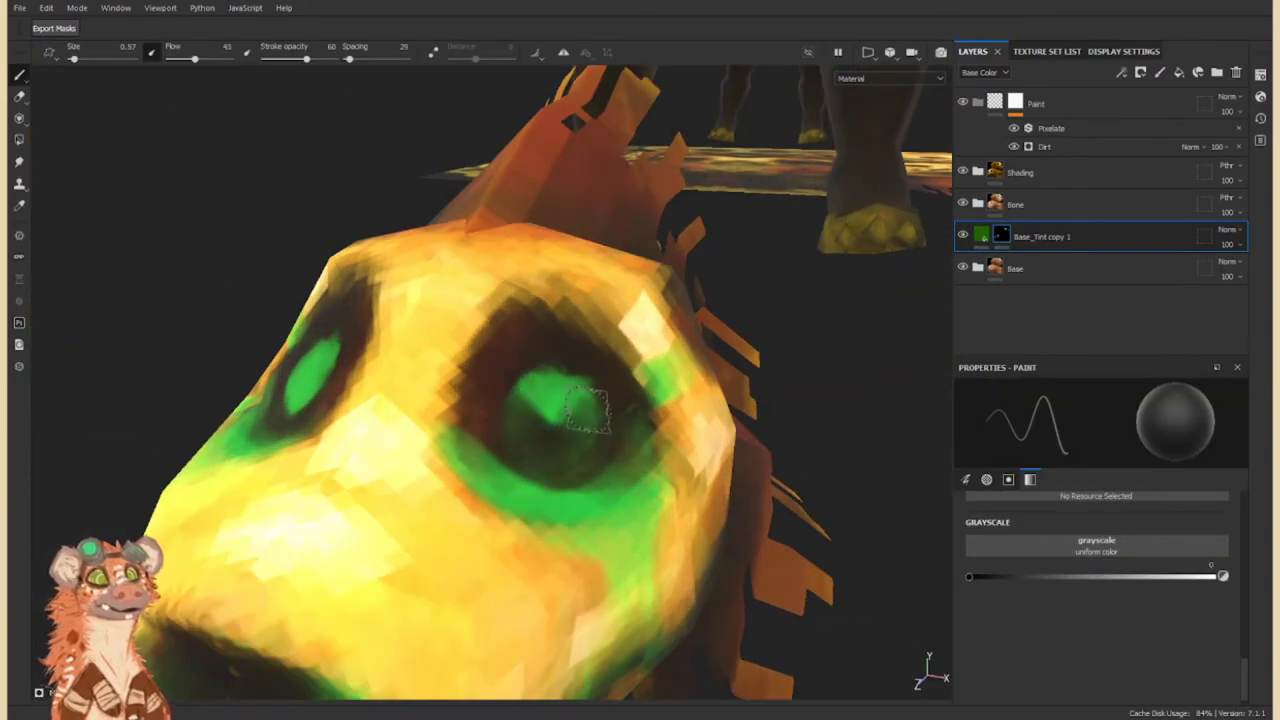
left_click_drag(575, 400, 520, 390, "alt")
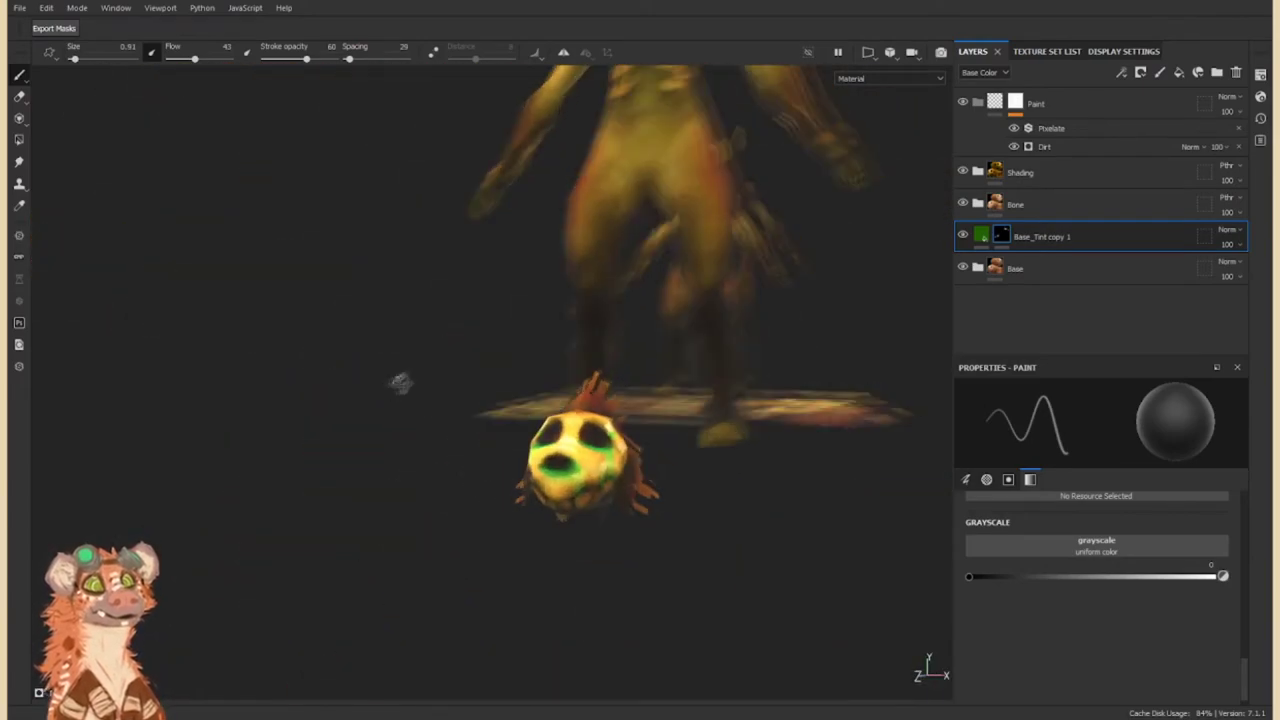
left_click_drag(538, 392, 663, 326, "alt")
left_click_drag(1000, 236, 998, 106)
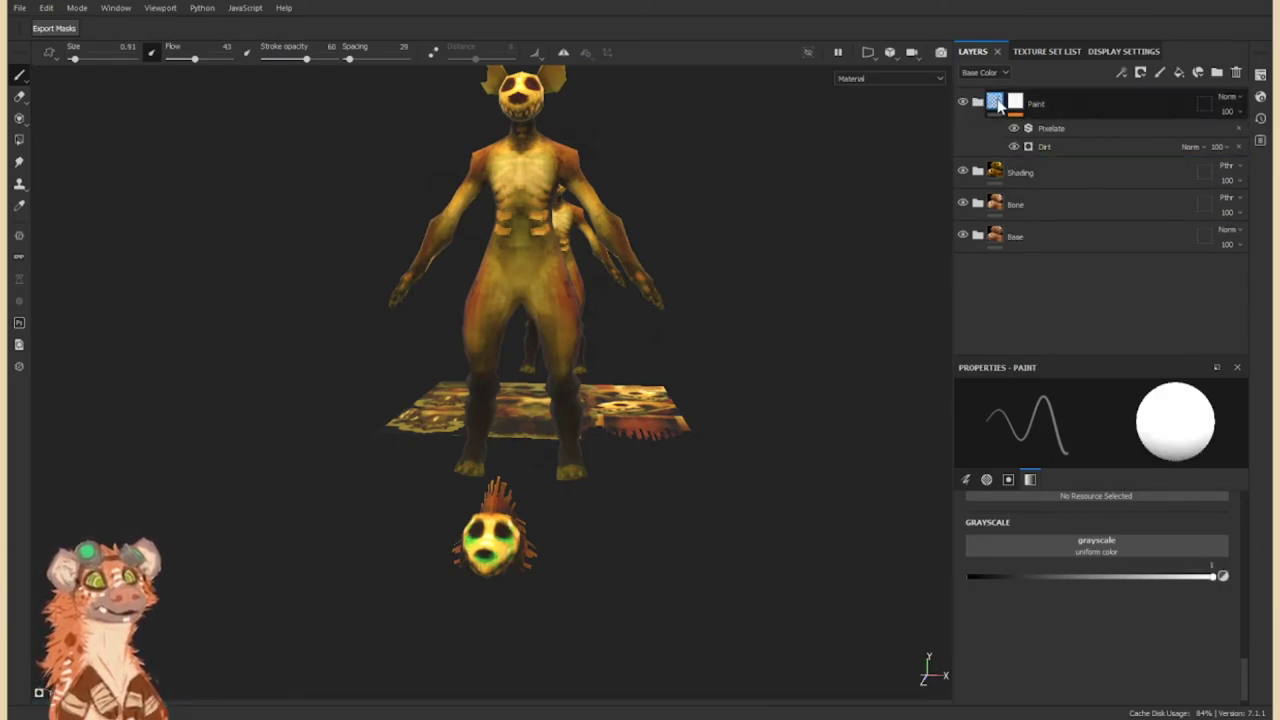
Undo the layer reordering so Base_Tint copy 1 and the Paint folder return to the top.
left_click_drag(998, 106, 1005, 225)
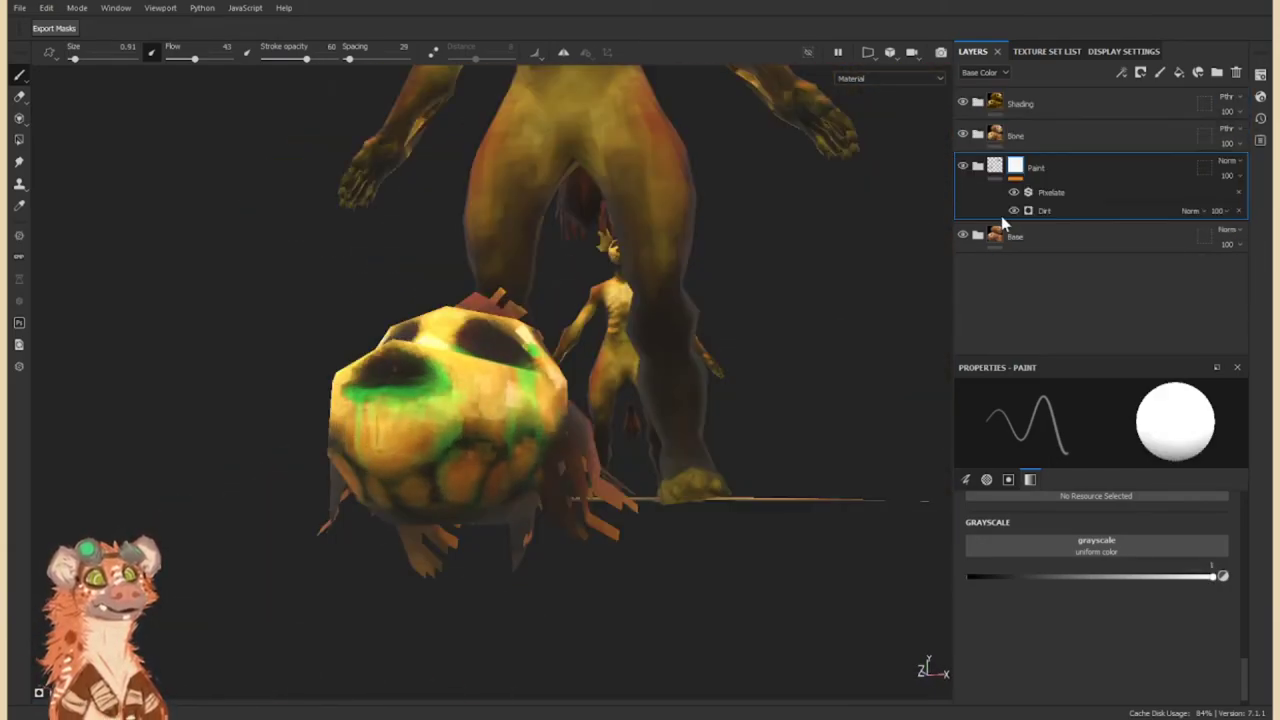
key("ctrl+z")
key("ctrl+y")
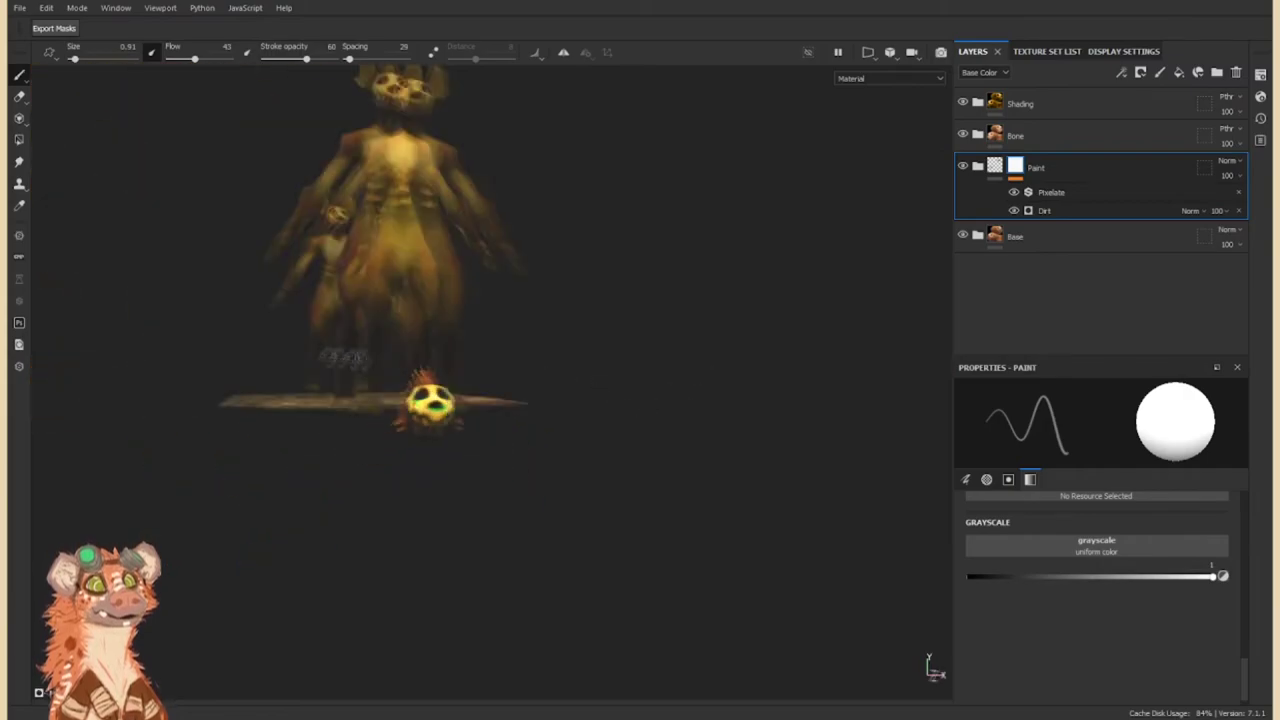
key("ctrl+z")
key("ctrl+z")
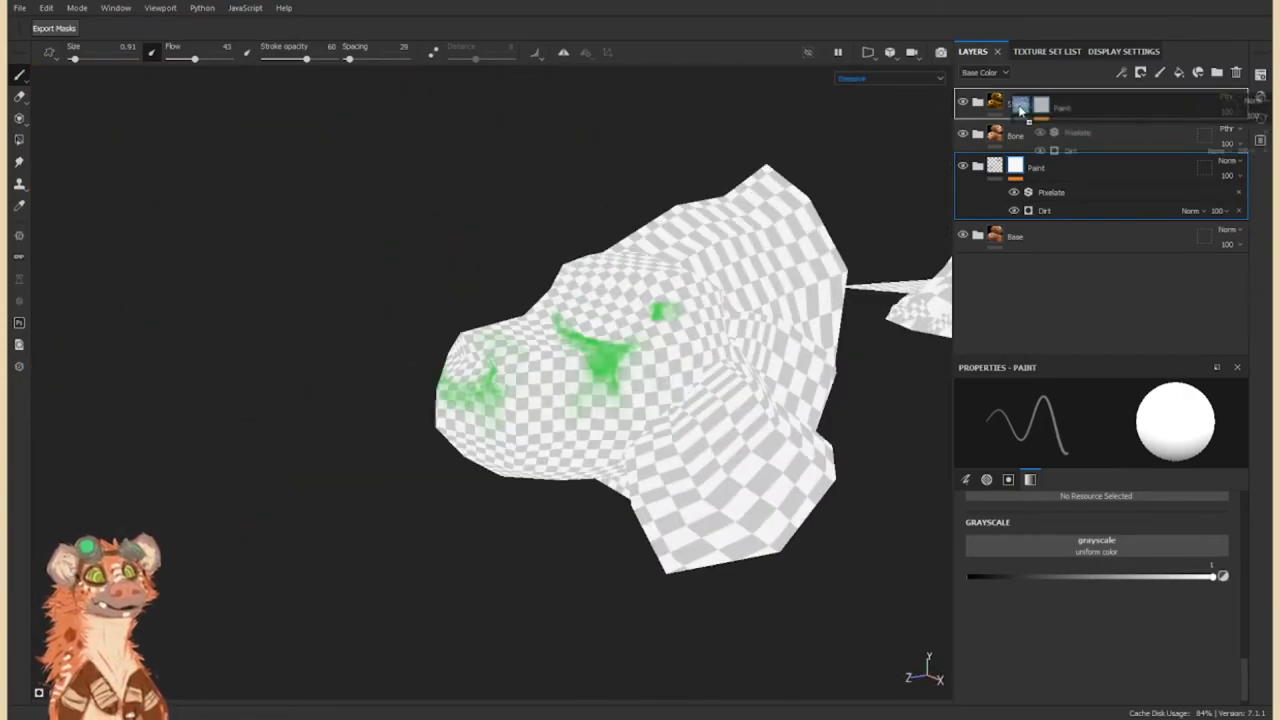
key("ctrl+z")
key("ctrl+z")
key("ctrl+z")
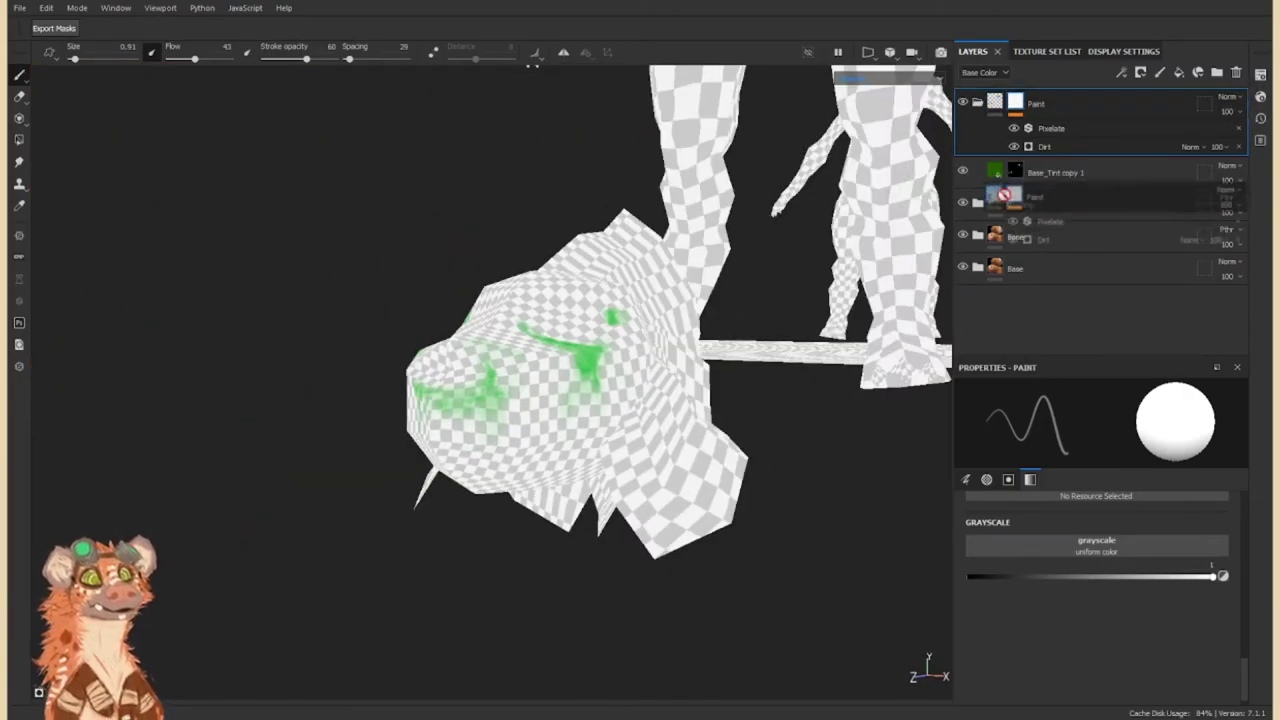
key("ctrl+z")
key("ctrl+z")
key("ctrl+z")
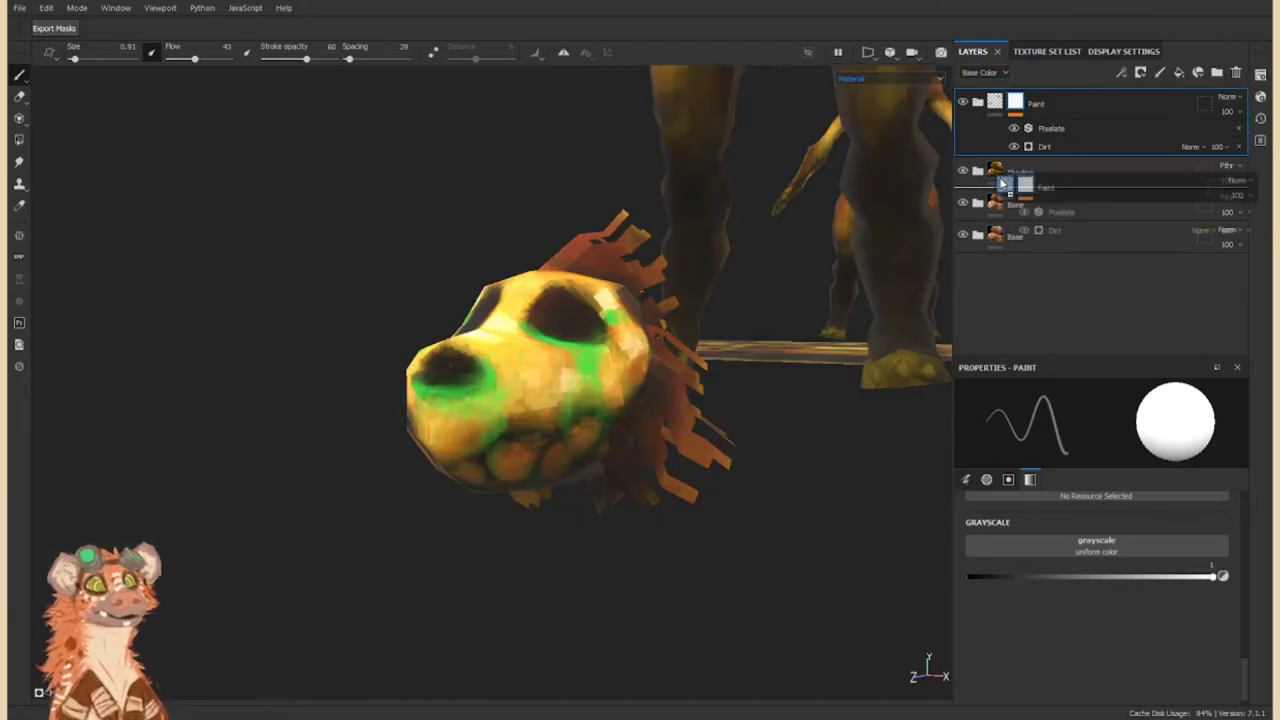
key("ctrl+z")
key("ctrl+z")
key("ctrl+z")
key("ctrl+z")
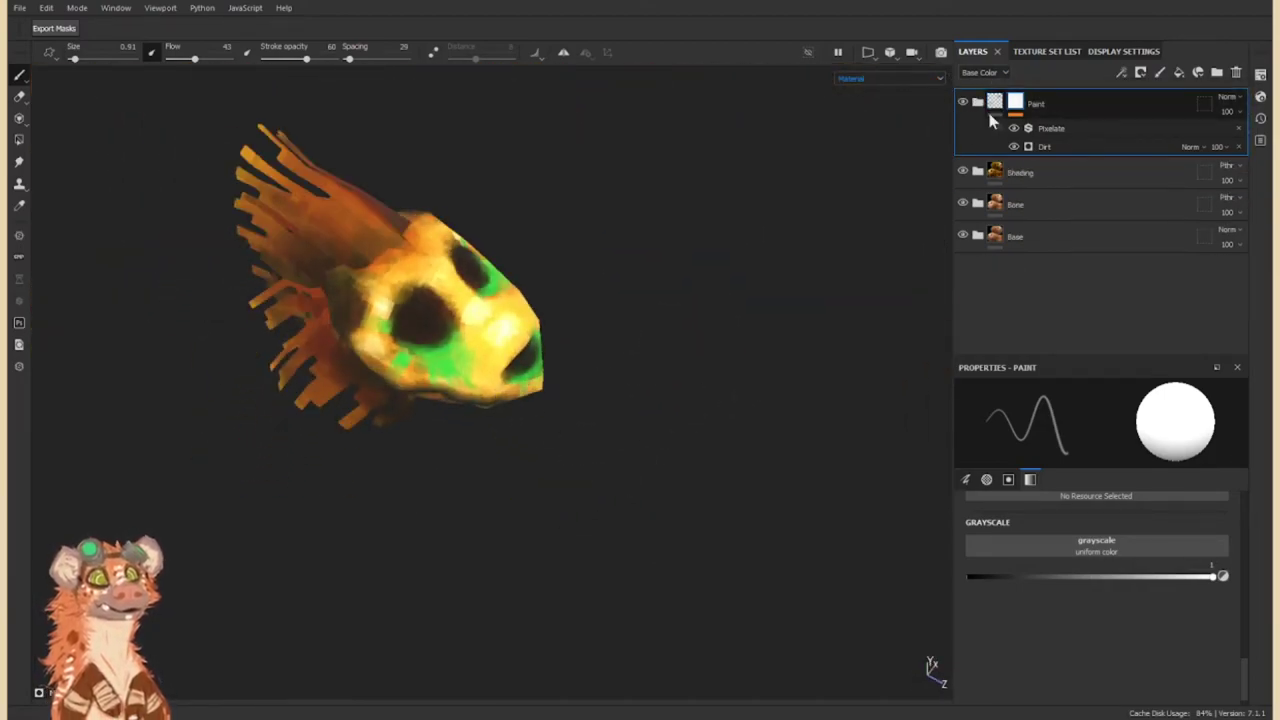
key("ctrl+z")
Set the Paint folder to Soft Light and paste the copied layers into the GnollGhoul texture set.
left_click_drag(571, 408, 714, 400, "alt")
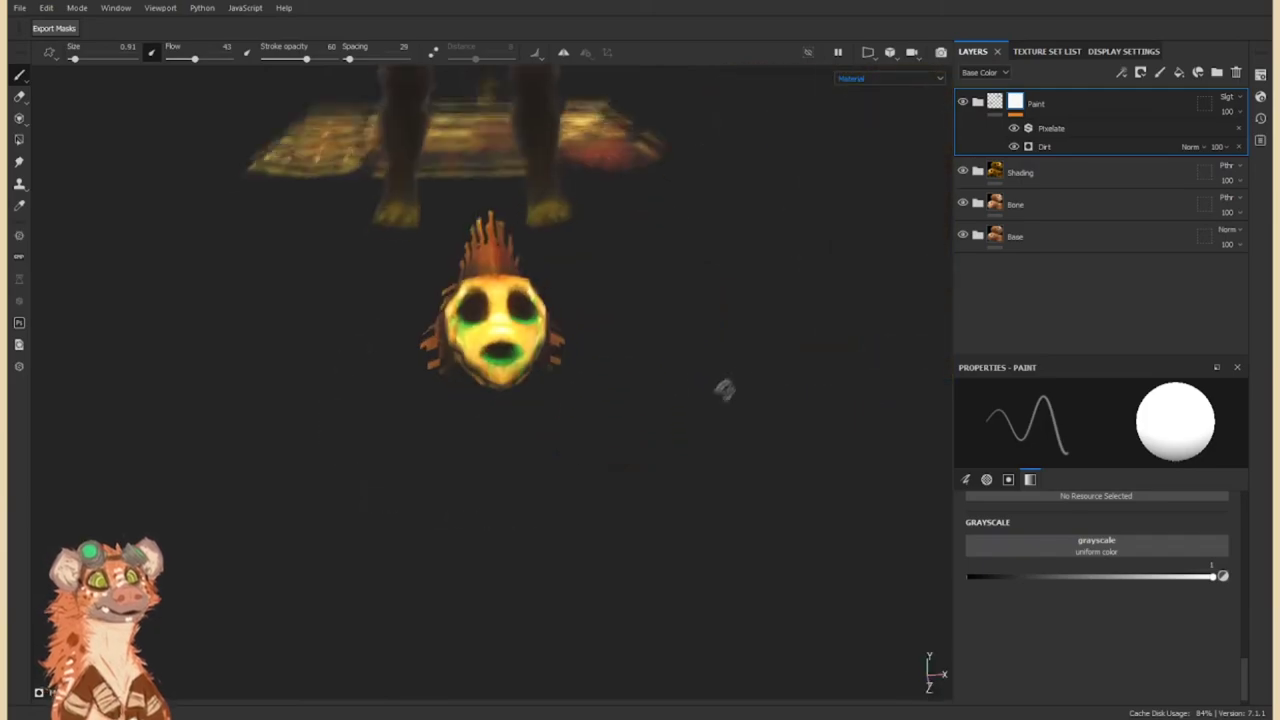
left_click(1040, 51)
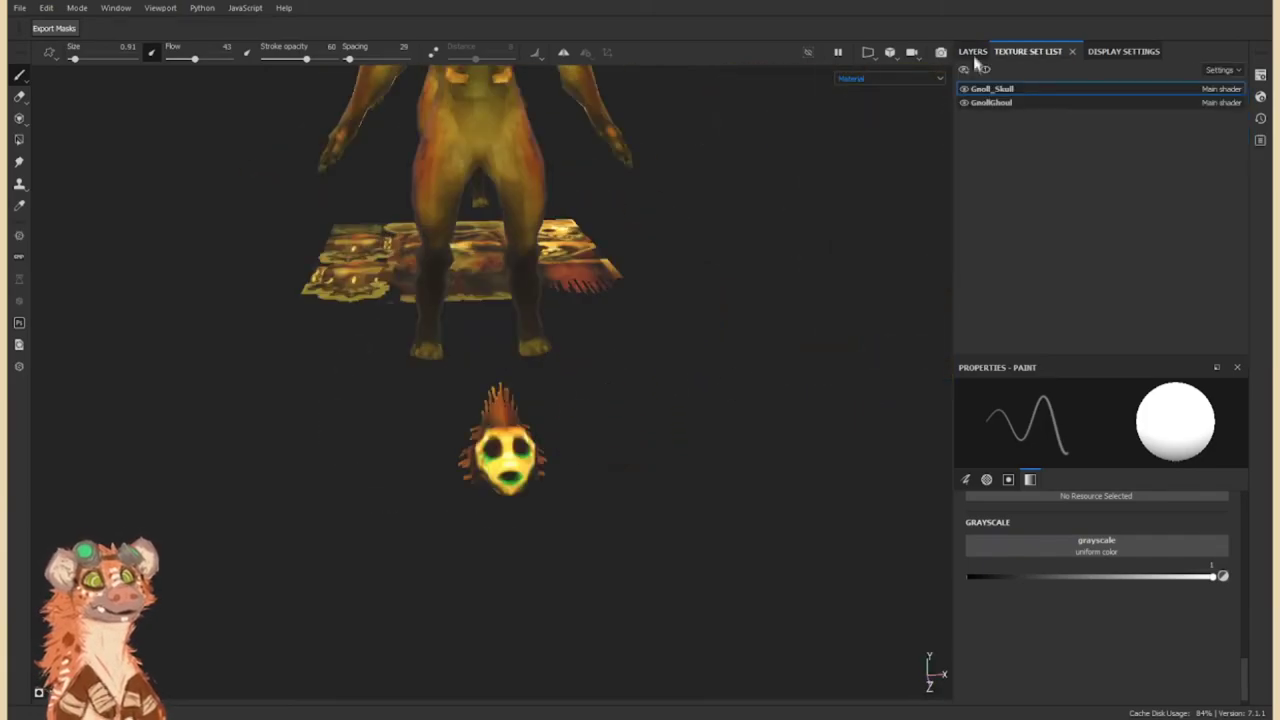
left_click(990, 102)
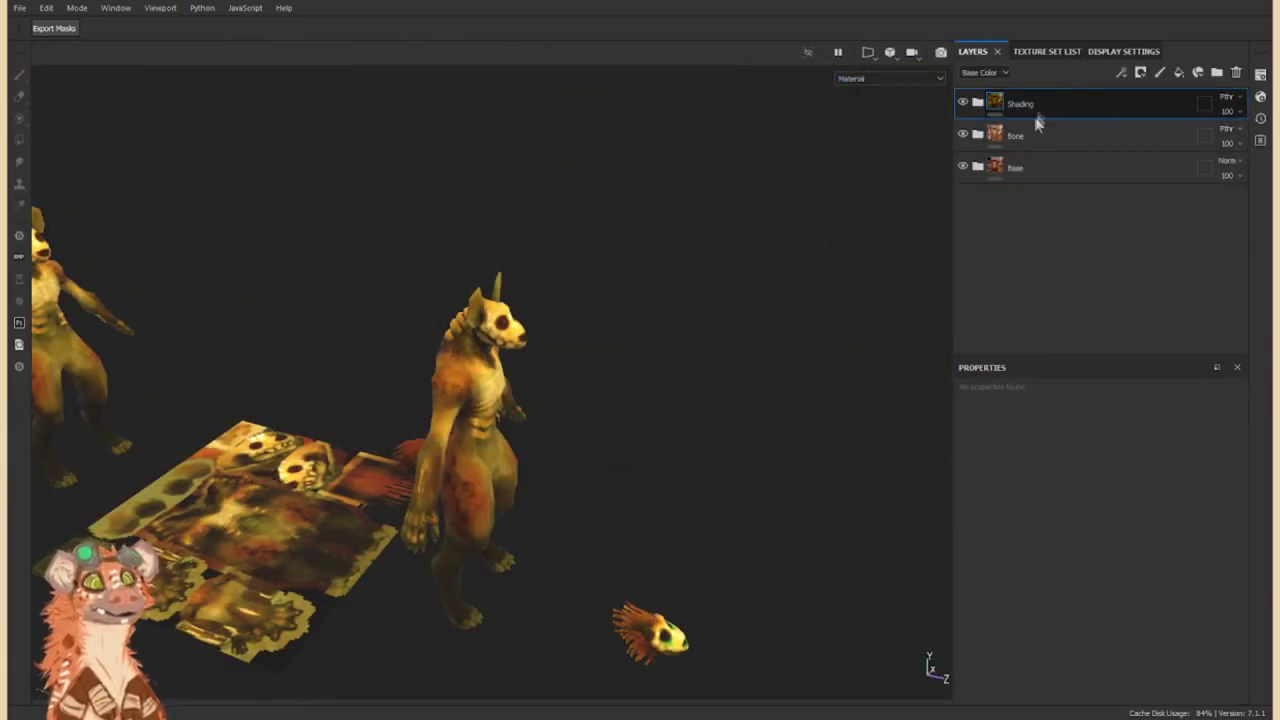
key("ctrl+v")
scroll(523, 306, "up", 5)
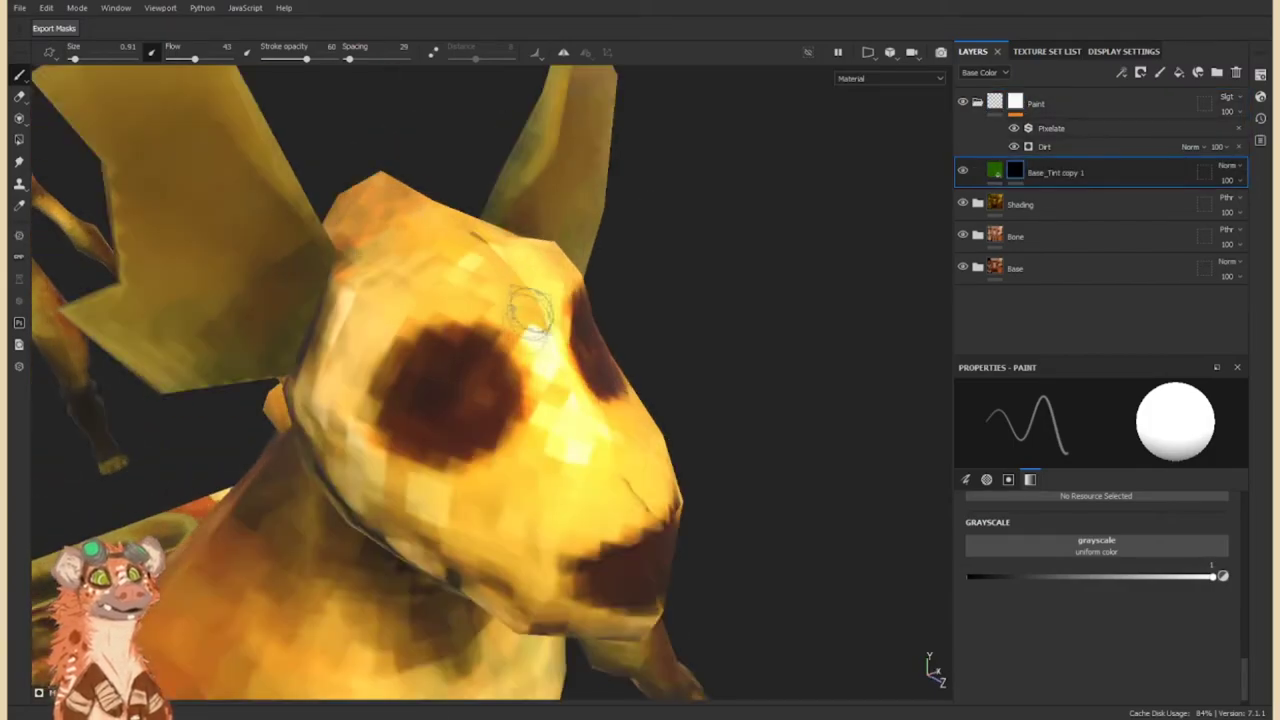
Paint white on the Base_Tint copy 1 mask to spread green glow around the eye socket.
mouse_move(556, 388)
left_mouse_down()
mouse_move(400, 362)
mouse_move(470, 370)
left_mouse_up()
left_click(995, 172)
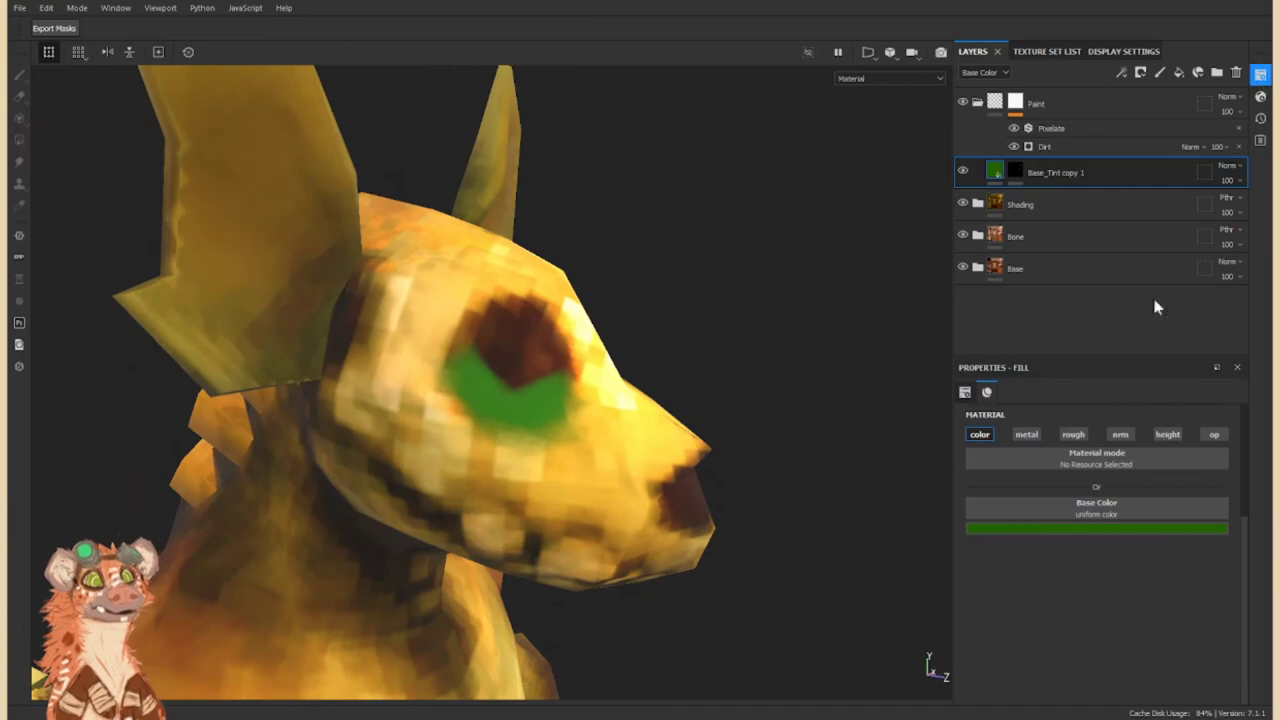
left_click(1015, 172)
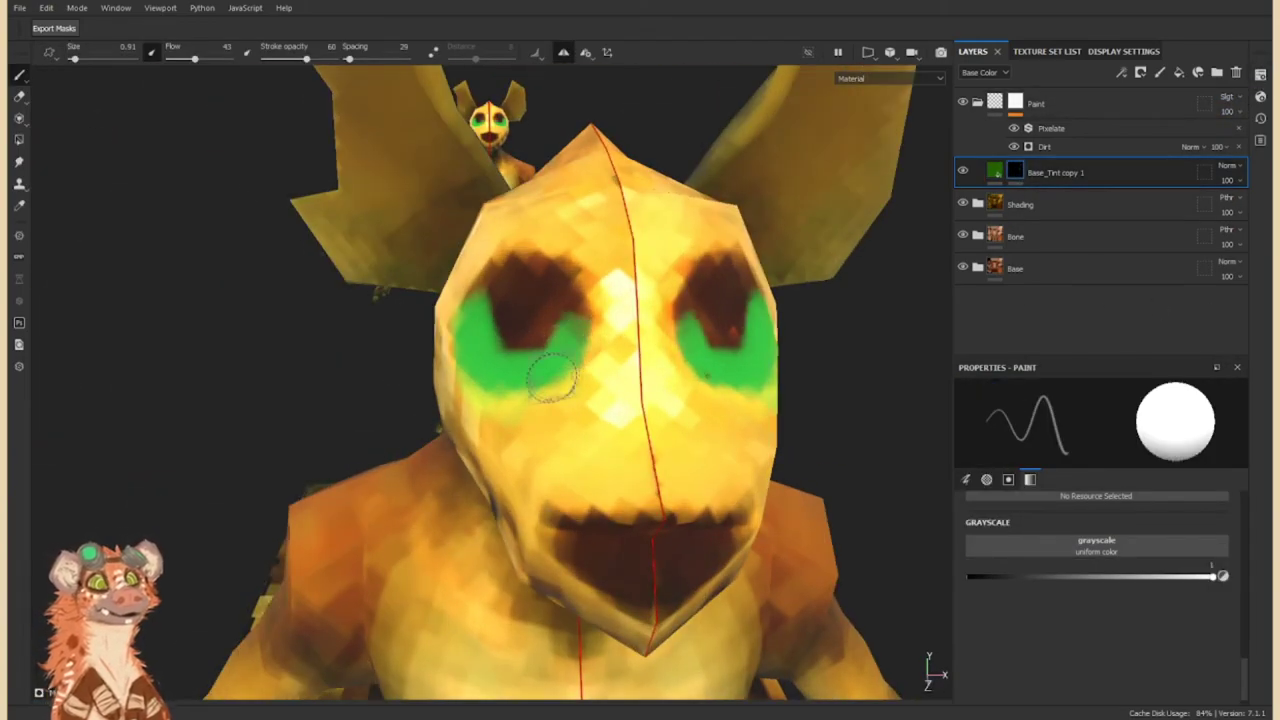
left_click_drag(552, 378, 556, 392, "alt")
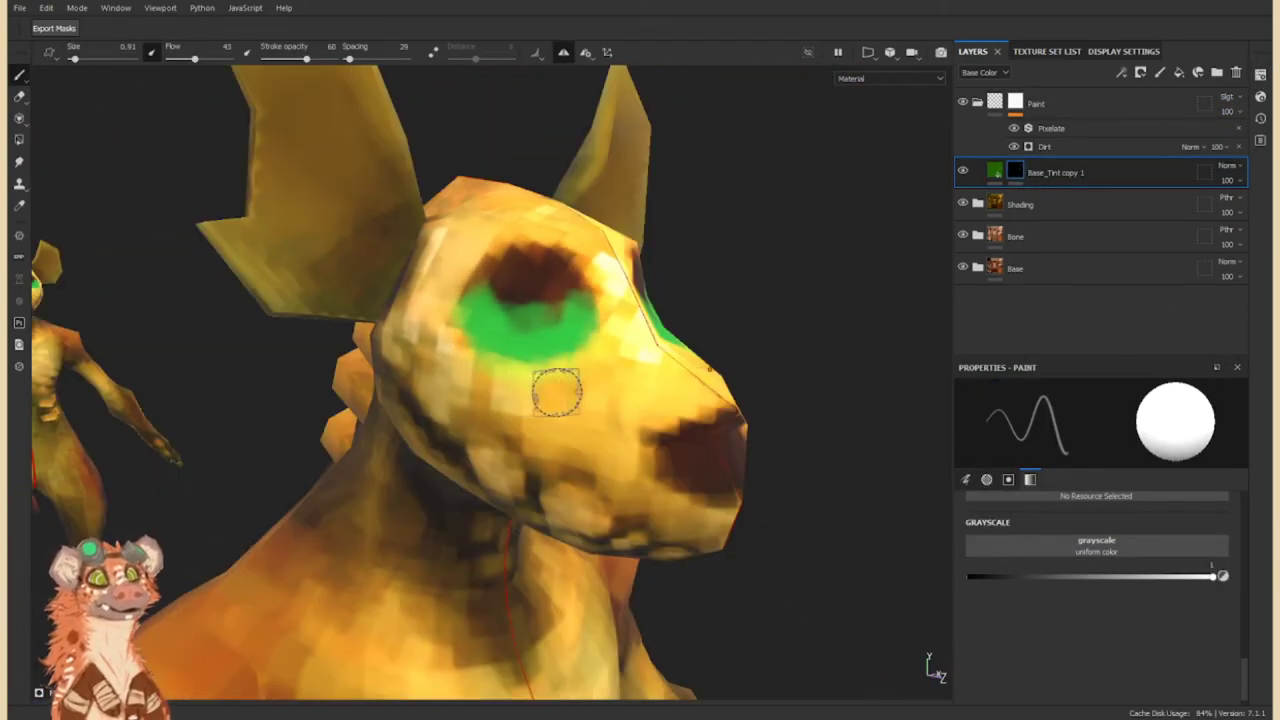
left_click_drag(458, 326, 500, 380, "alt")
right_click_drag(500, 380, 540, 430, "alt")
left_click_drag(540, 430, 575, 480, "alt")
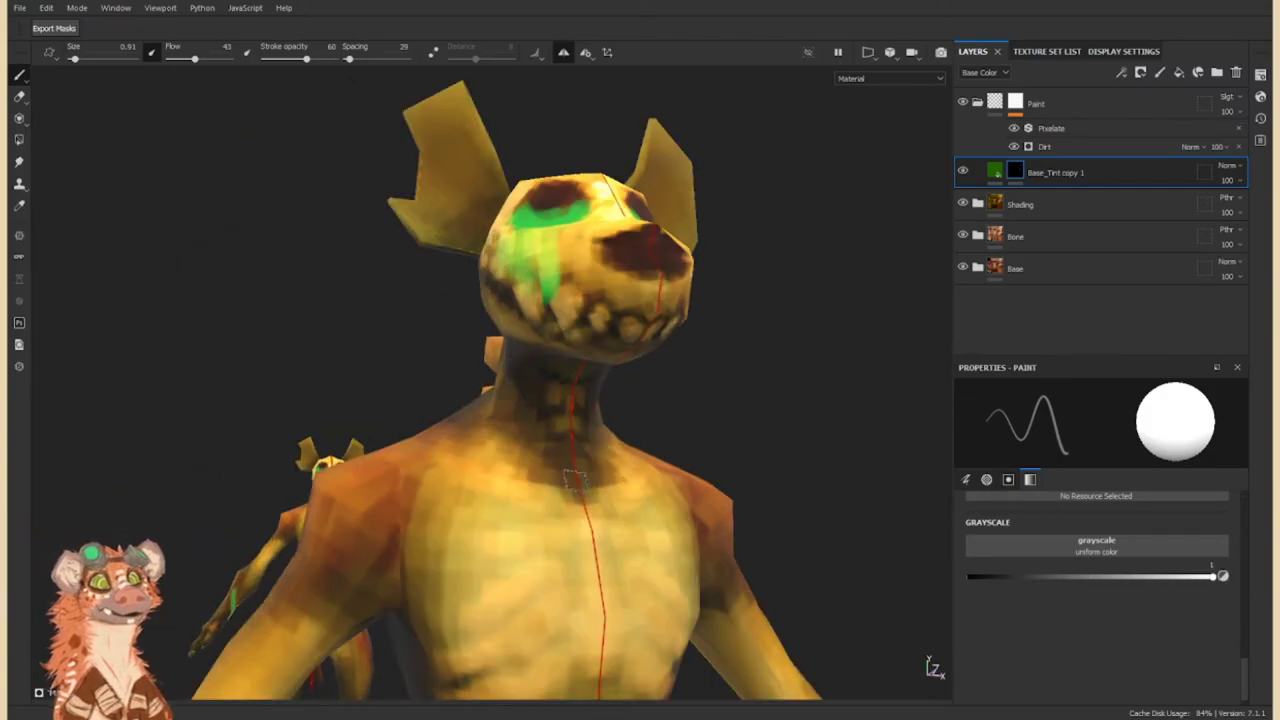
Switch the brush to erasing with X to trim excess green tint around the head.
scroll(524, 452, "down", 5)
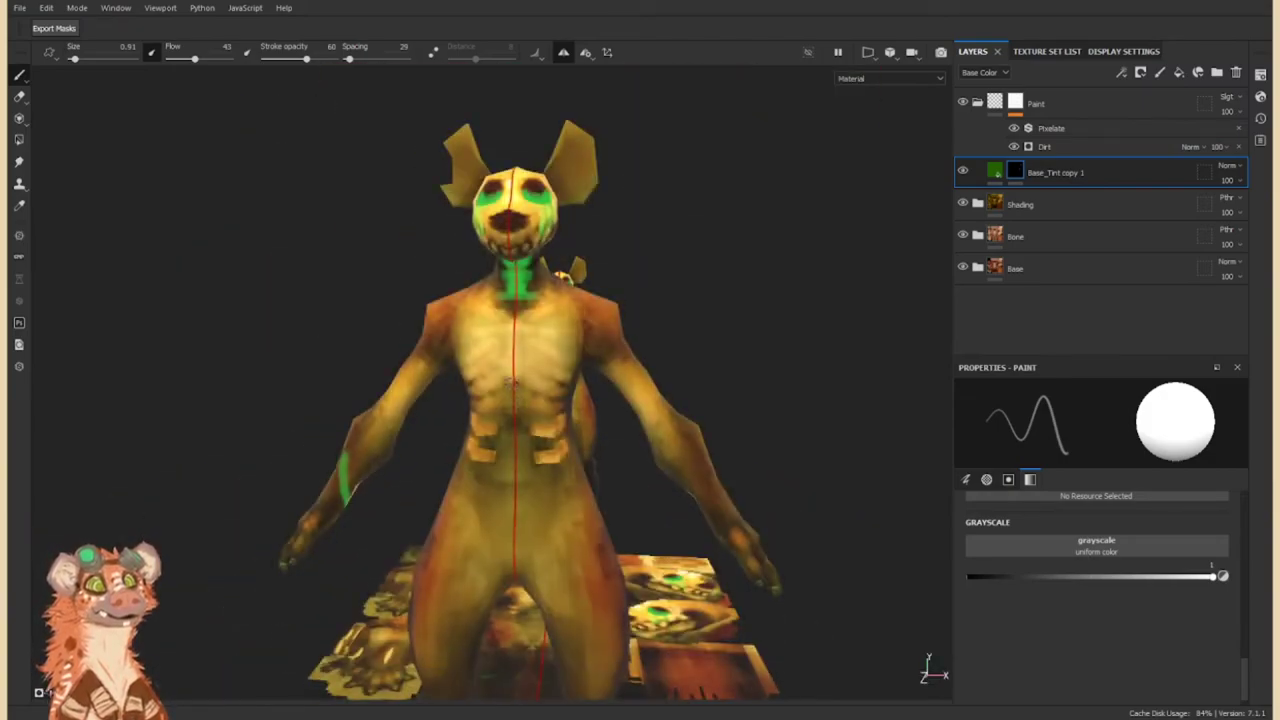
left_click_drag(524, 452, 600, 440, "alt")
key("ctrl")
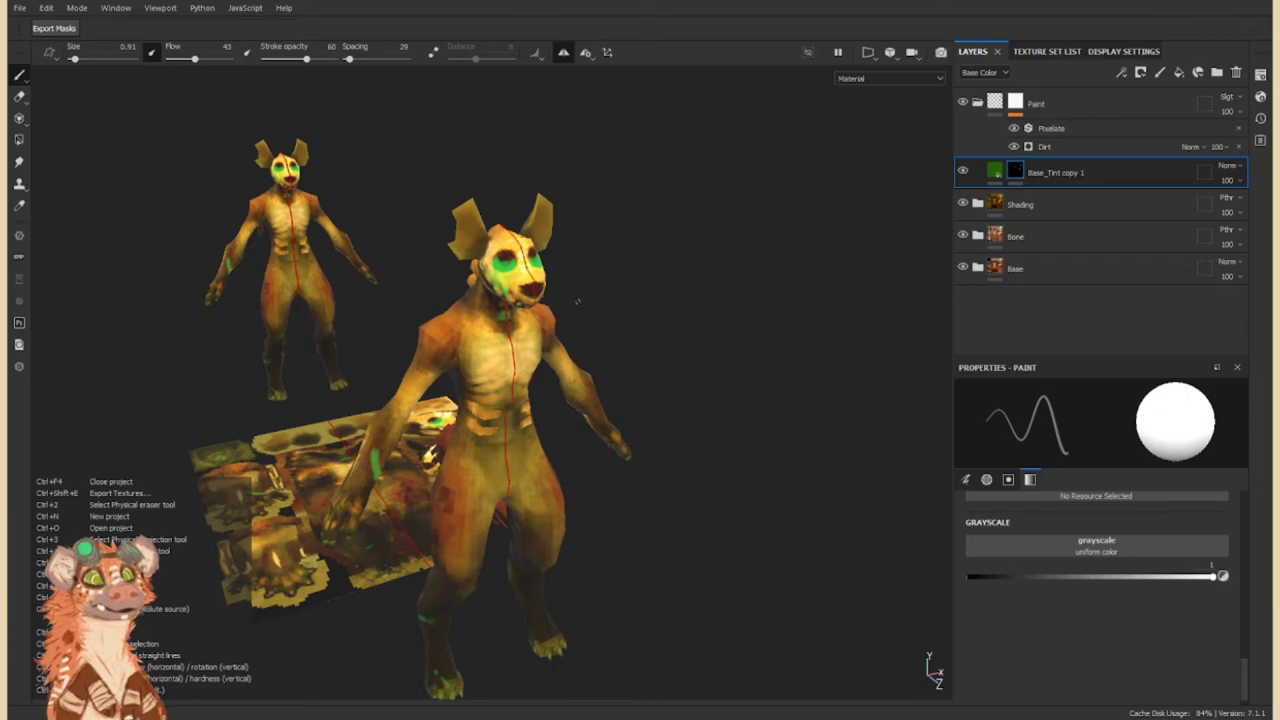
left_click_drag(577, 300, 560, 300, "alt")
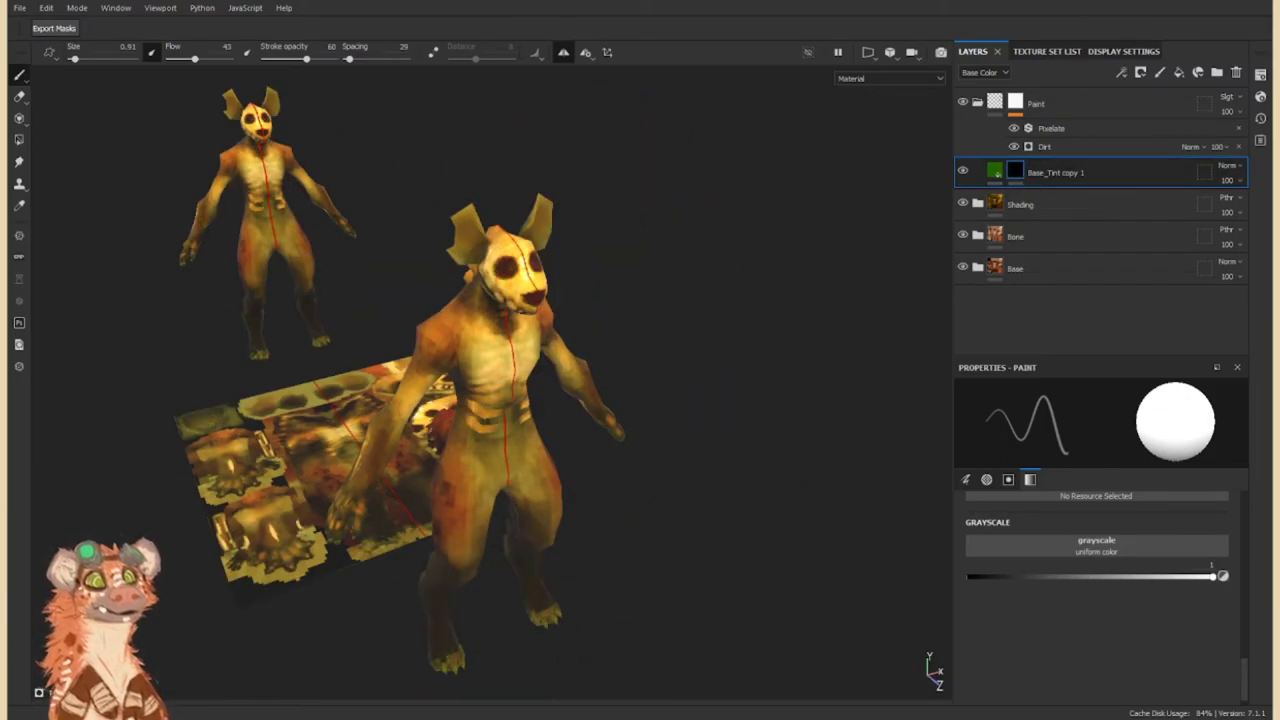
scroll(577, 315, "up", 5)
left_click_drag(568, 341, 543, 432, "alt")
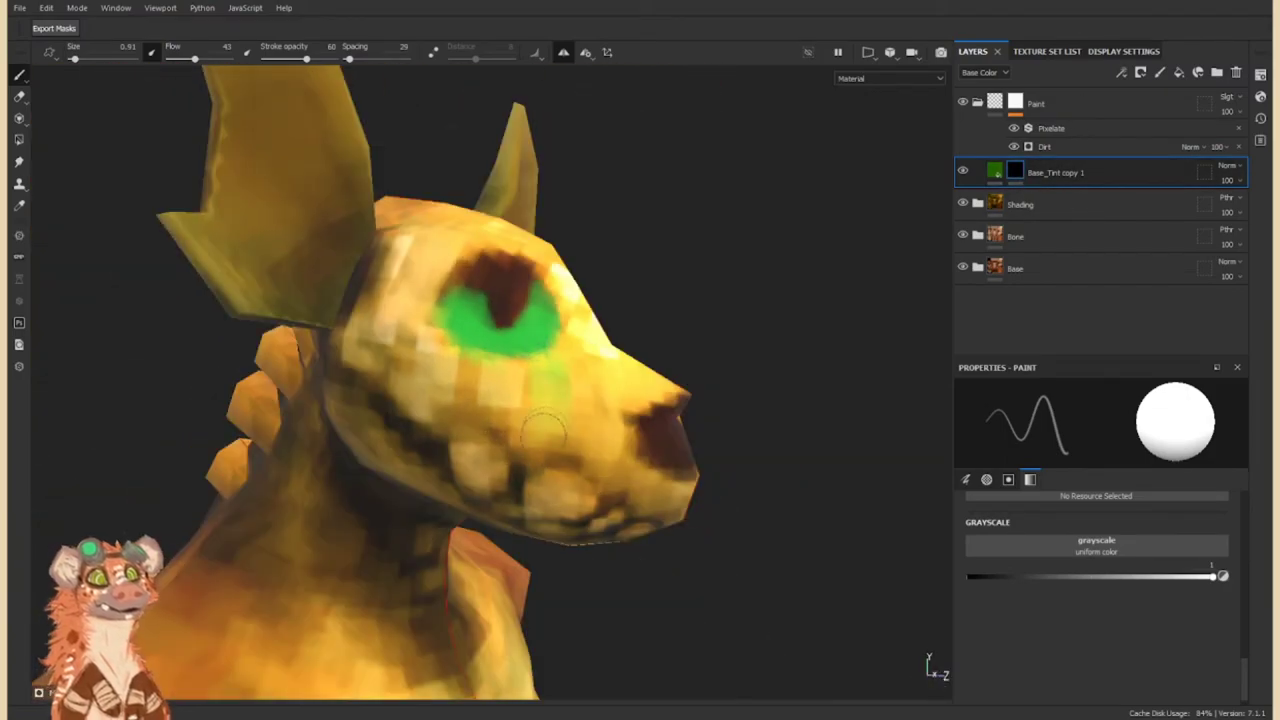
left_click_drag(425, 318, 560, 340, "alt")
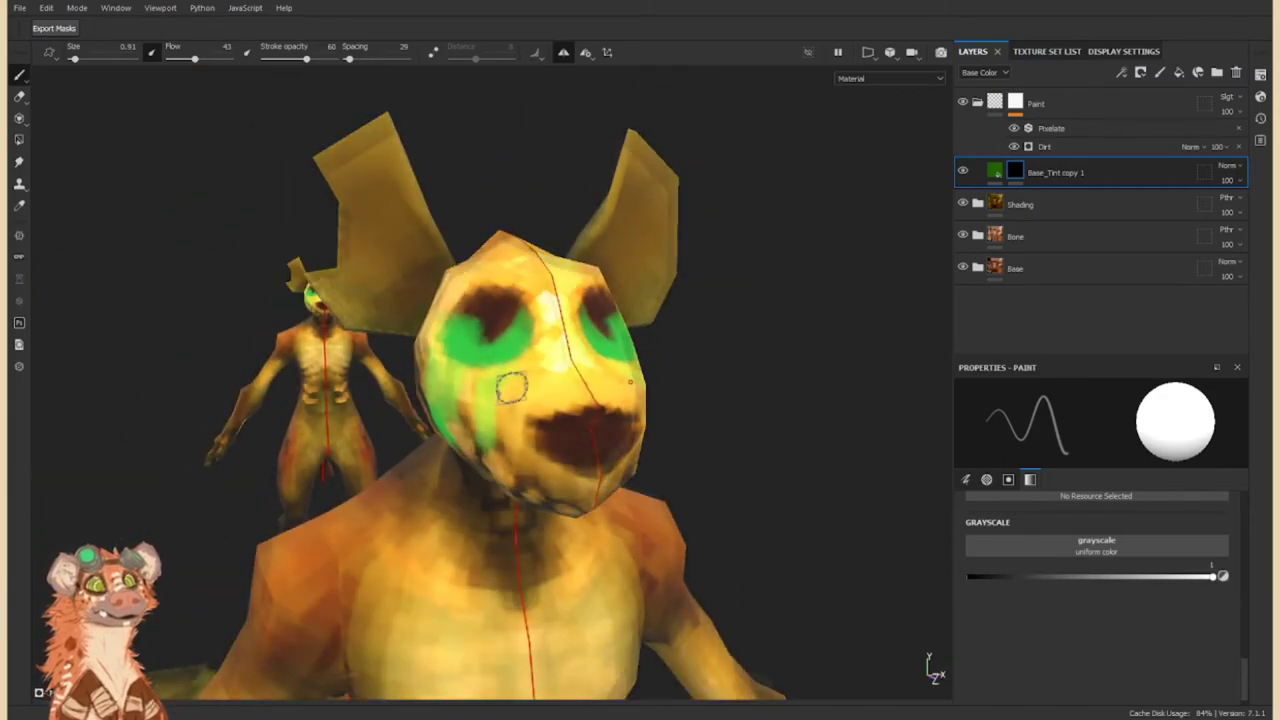
scroll(600, 370, "up", 5)
key("x")
left_click_drag(632, 391, 650, 297, "alt")
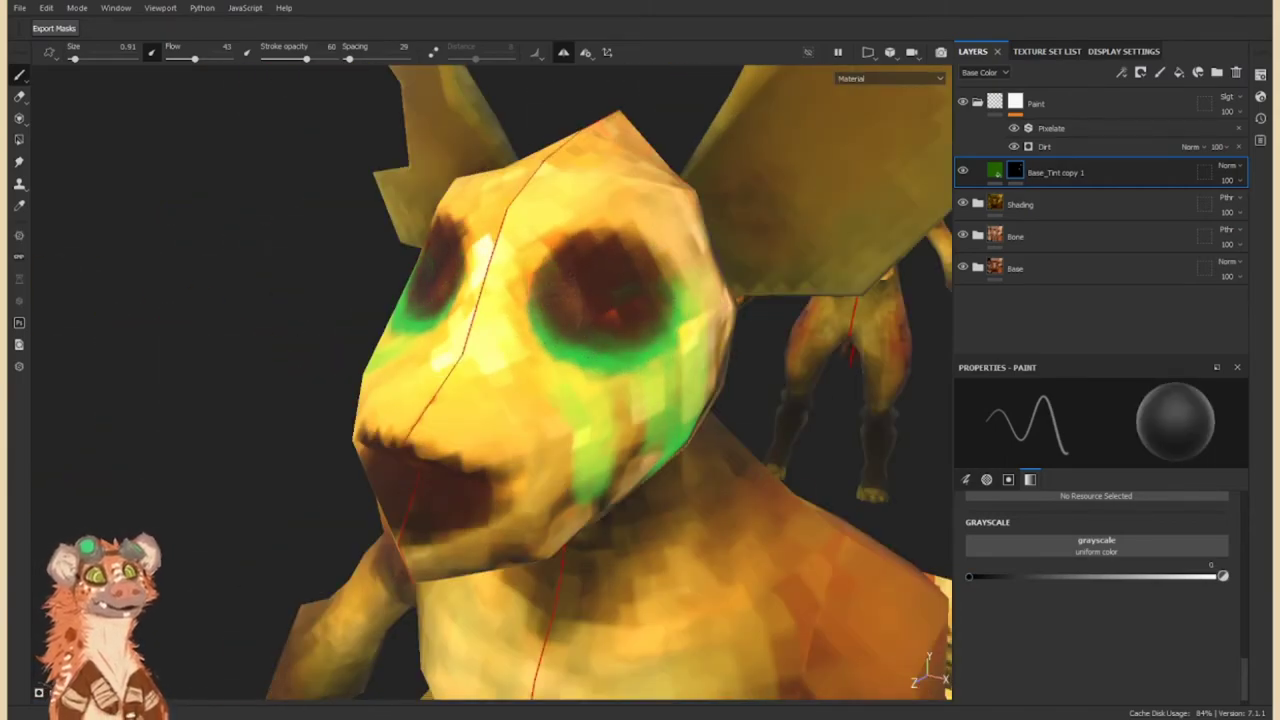
left_click_drag(600, 310, 715, 455, "alt")
left_click_drag(730, 348, 580, 438)
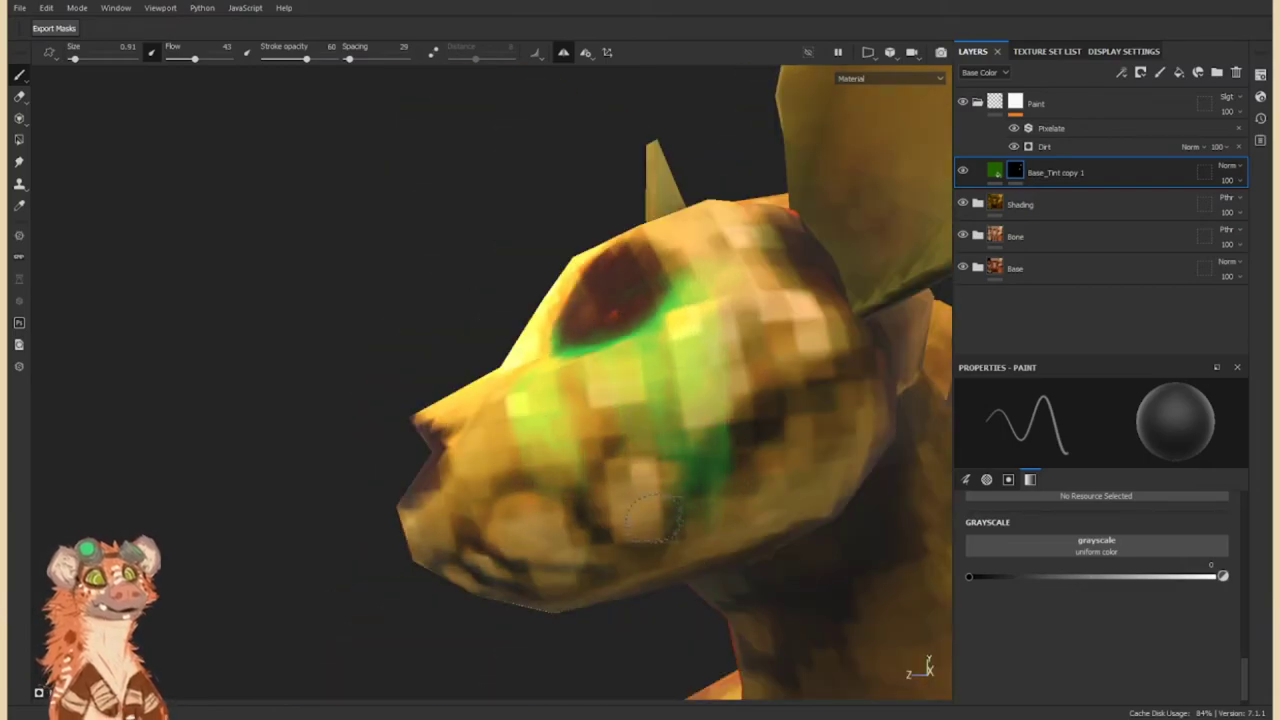
mouse_move(650, 515)
left_mouse_down("alt")
mouse_move(560, 470)
mouse_move(576, 403)
mouse_move(640, 555)
left_mouse_up("alt")
scroll(560, 470, "down", 3)
scroll(560, 432, "up", 3)
scroll(608, 410, "down", 5)
scroll(640, 555, "up", 3)
scroll(900, 240, "up", 5)
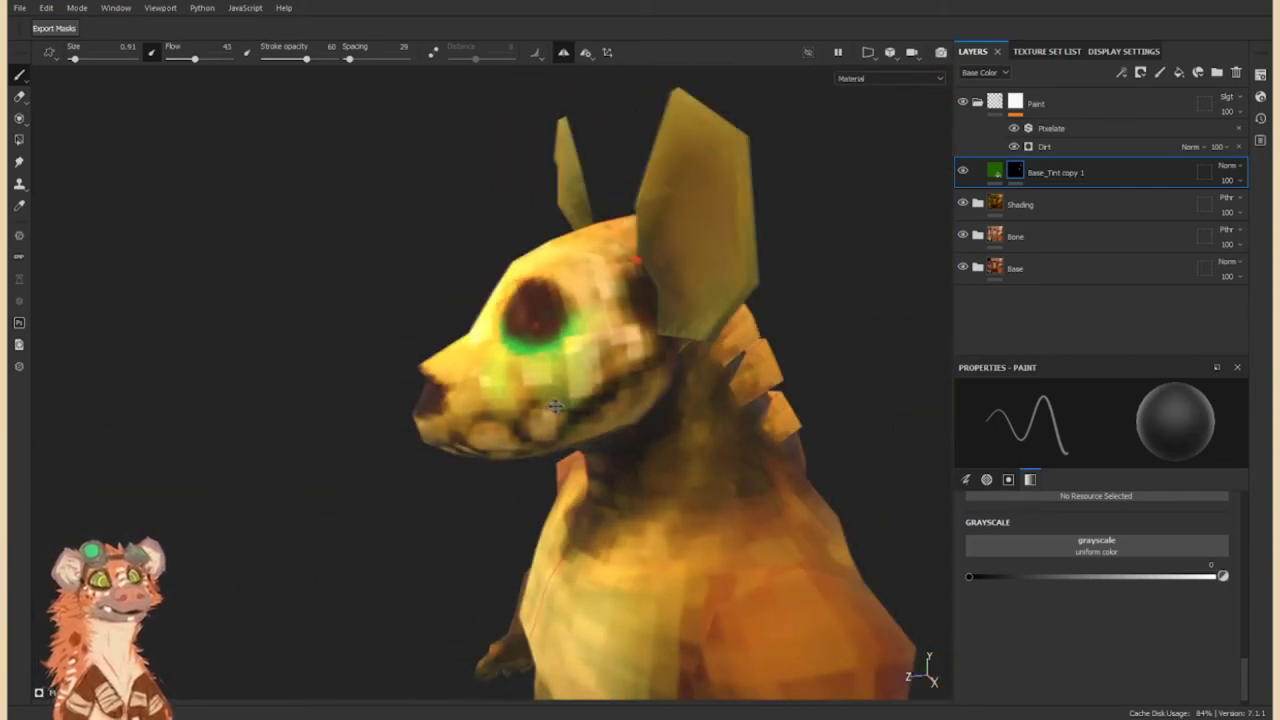
left_click_drag(1017, 130, 1050, 175, "ctrl")
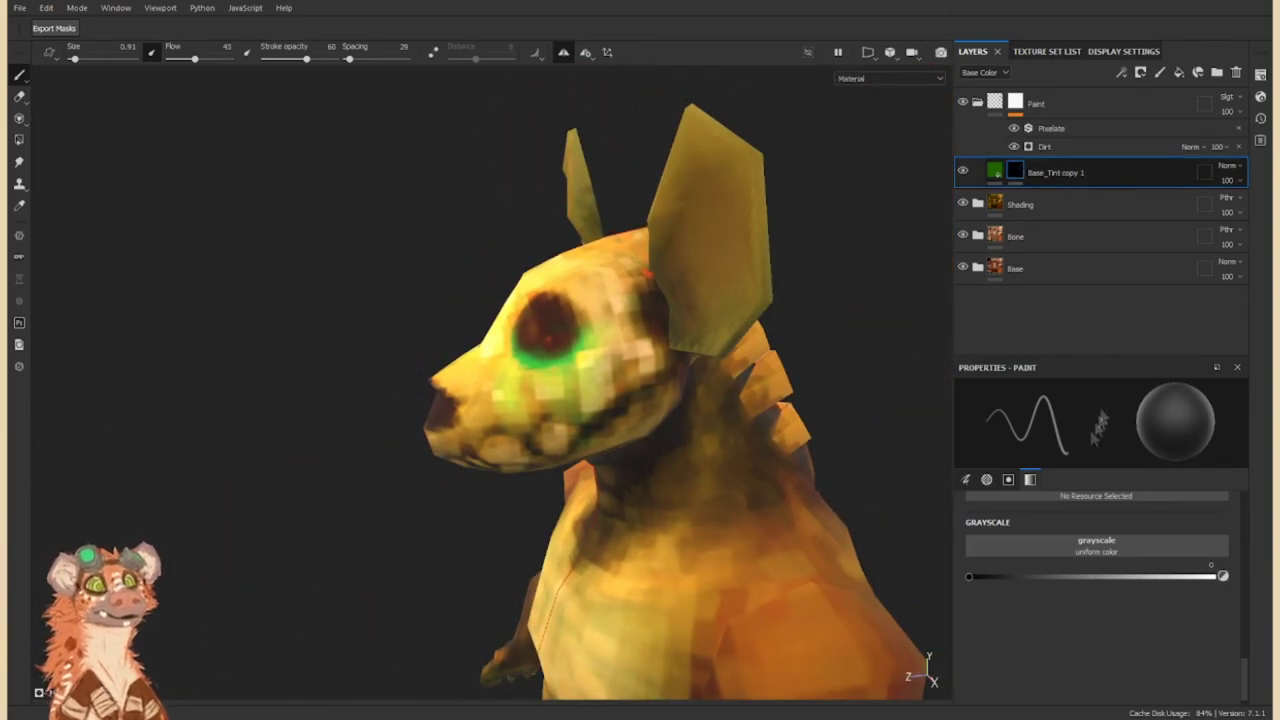
key("Delete")
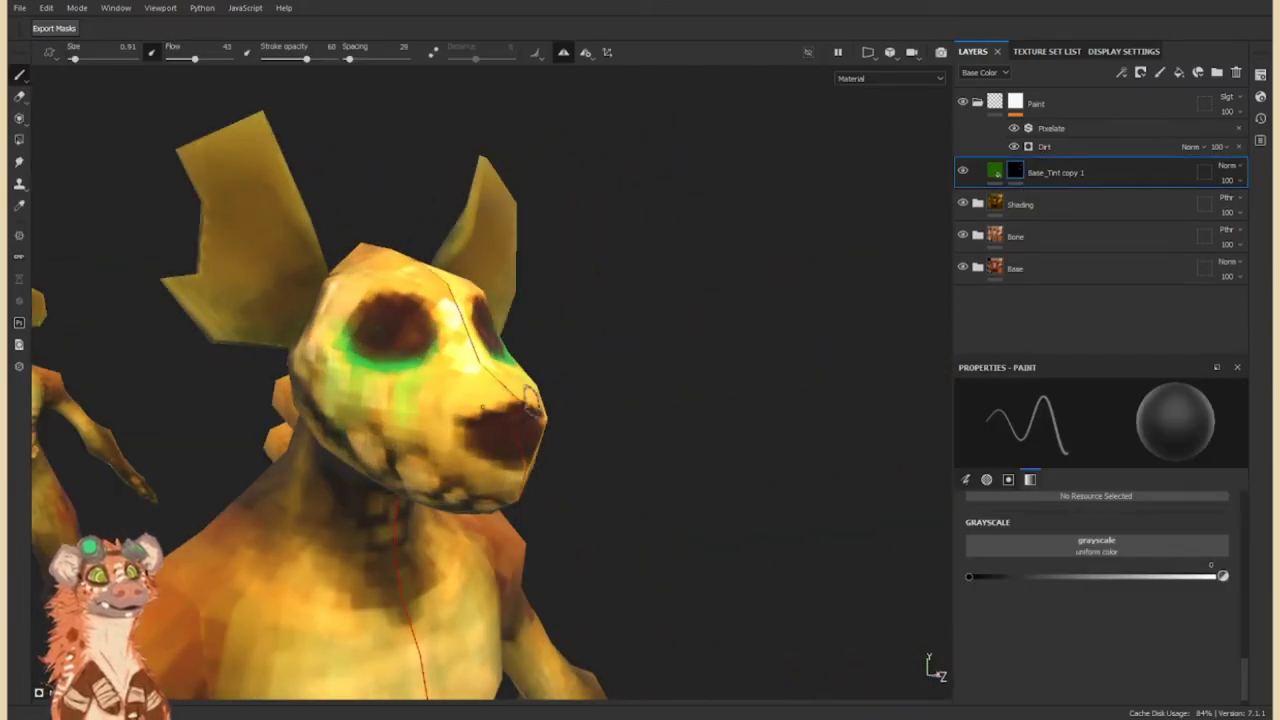
scroll(600, 400, "down", 4)
mouse_move(600, 400)
left_mouse_down("alt")
mouse_move(590, 474)
mouse_move(410, 488)
left_mouse_up("alt")
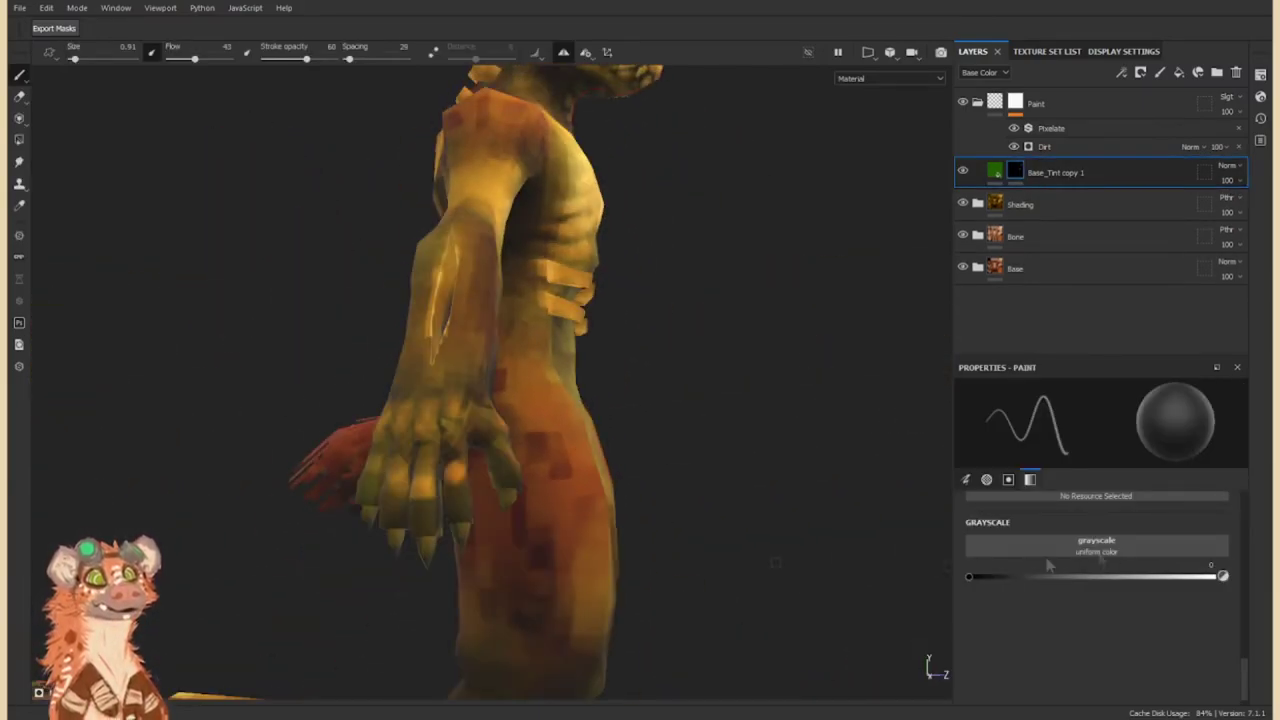
scroll(415, 488, "down", 3)
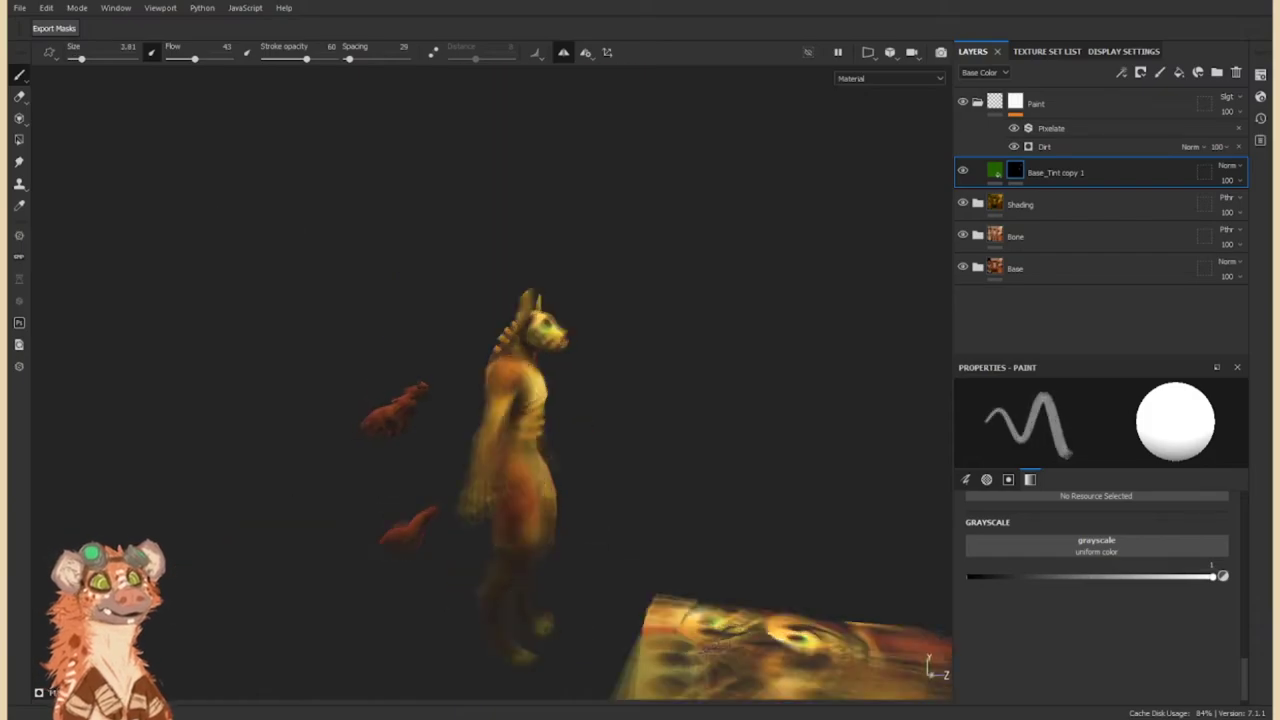
Set the paint value to black (grayscale 0) and delete the Base_Tint copy 1 layer.
left_click_drag(415, 488, 500, 505, "alt")
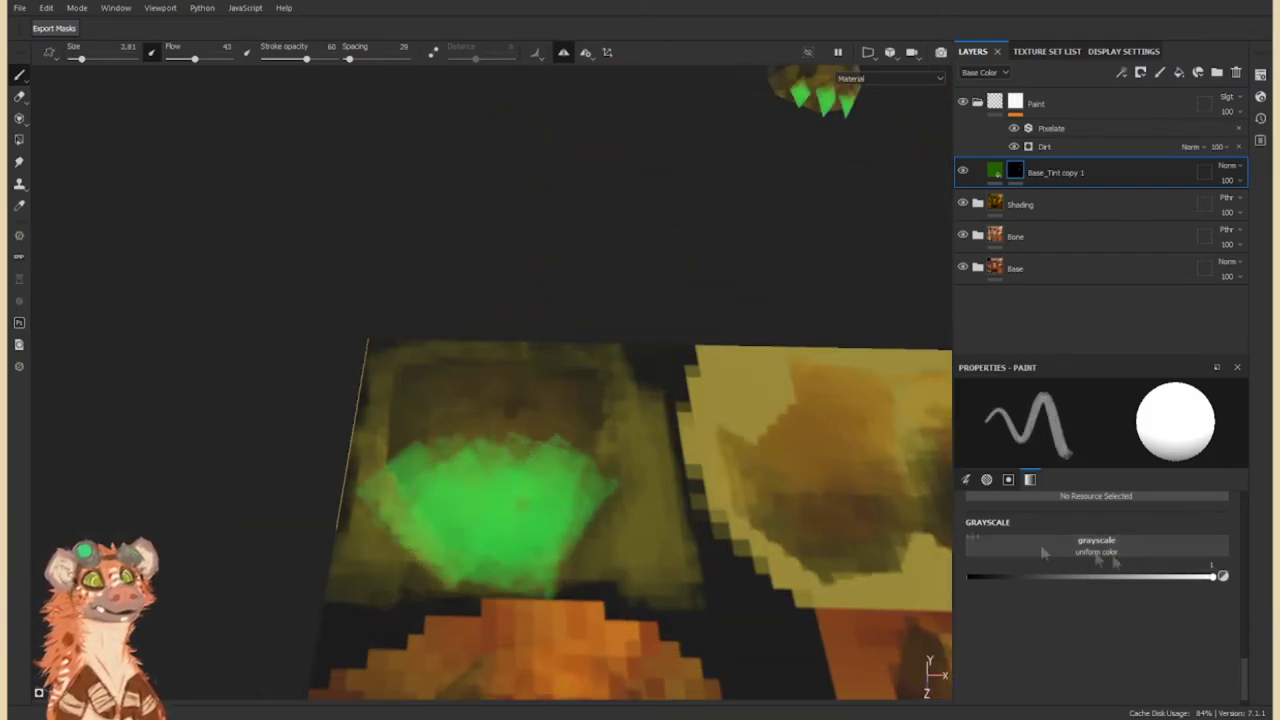
left_click(970, 576)
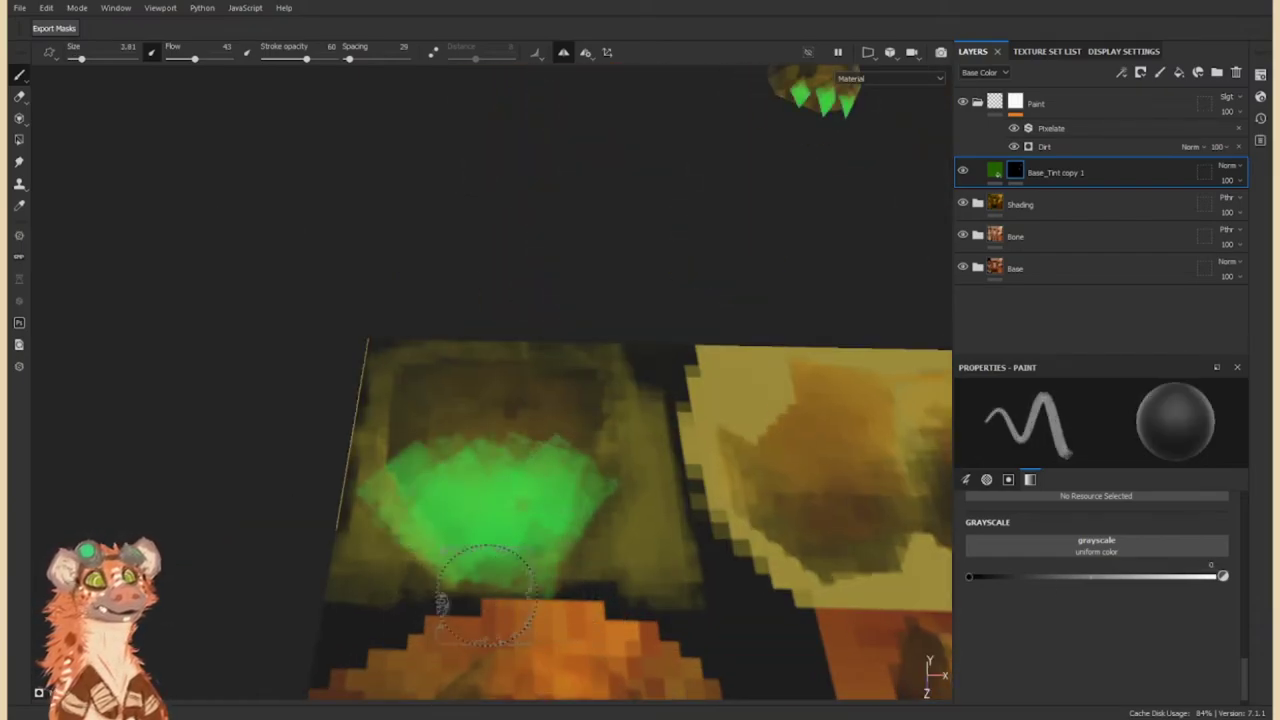
scroll(380, 555, "down", 3)
mouse_move(571, 428)
left_mouse_down("alt")
mouse_move(613, 335)
mouse_move(349, 523)
left_mouse_up("alt")
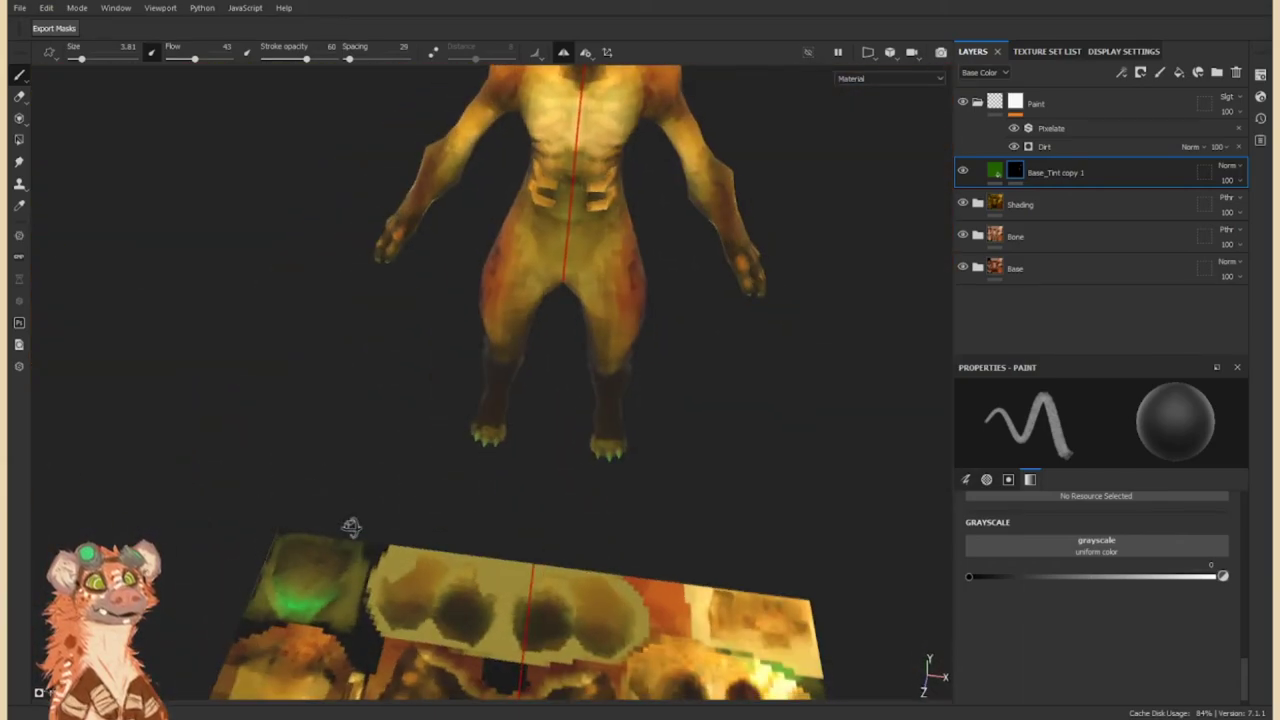
scroll(349, 523, "up", 2)
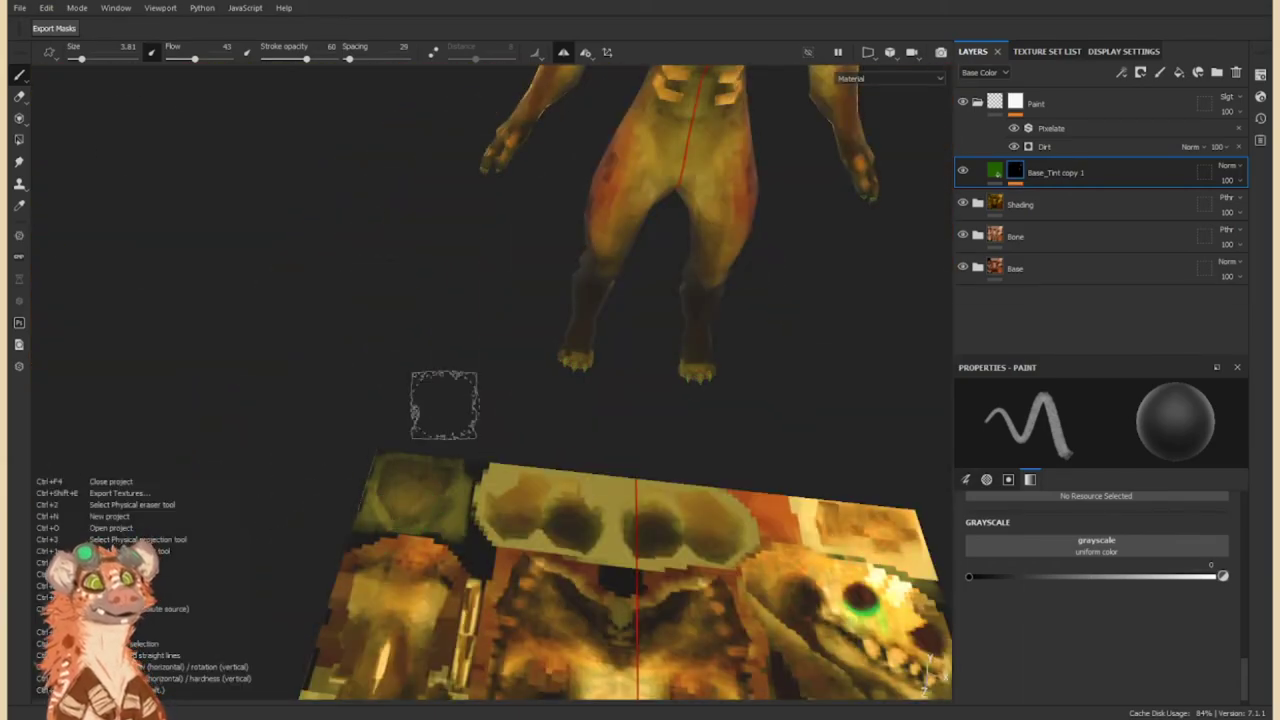
scroll(444, 405, "down", 3)
mouse_move(444, 405)
left_mouse_down("alt")
mouse_move(470, 320)
mouse_move(600, 397)
mouse_move(453, 410)
mouse_move(520, 380)
left_mouse_up("alt")
scroll(470, 320, "up", 4)
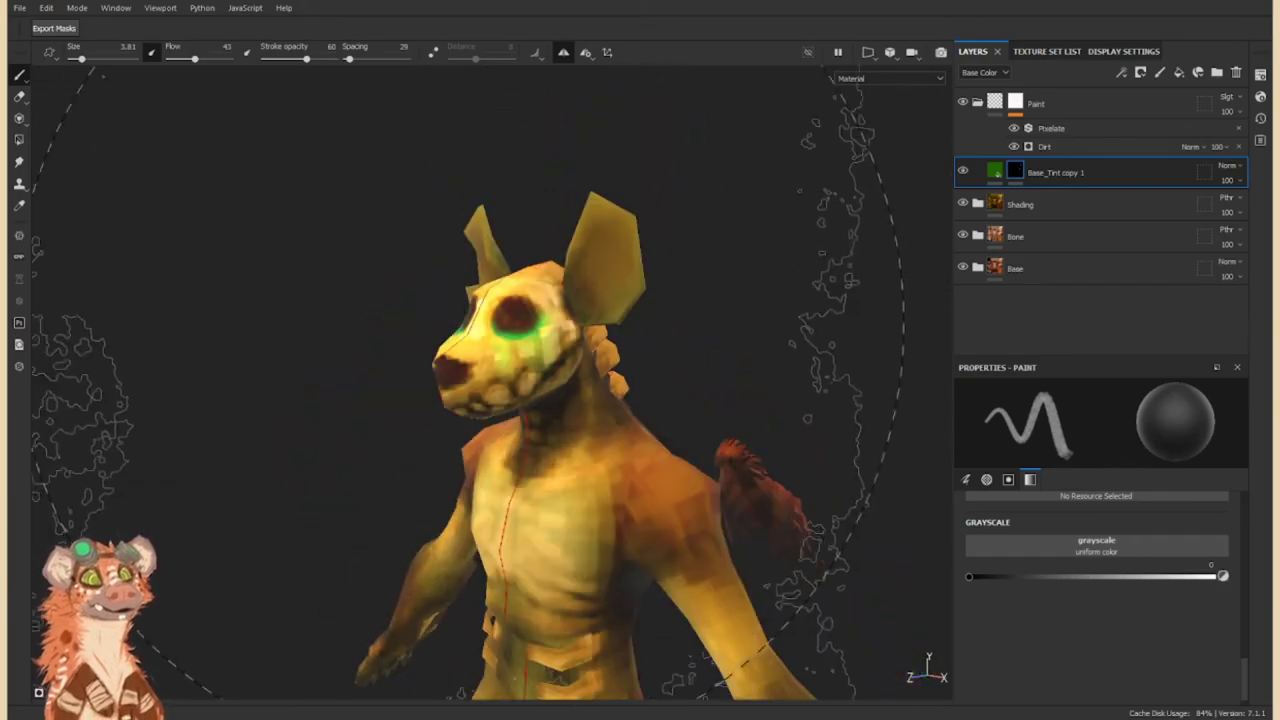
scroll(470, 360, "down", 4)
scroll(453, 410, "up", 4)
key("Delete")
left_click(977, 172)
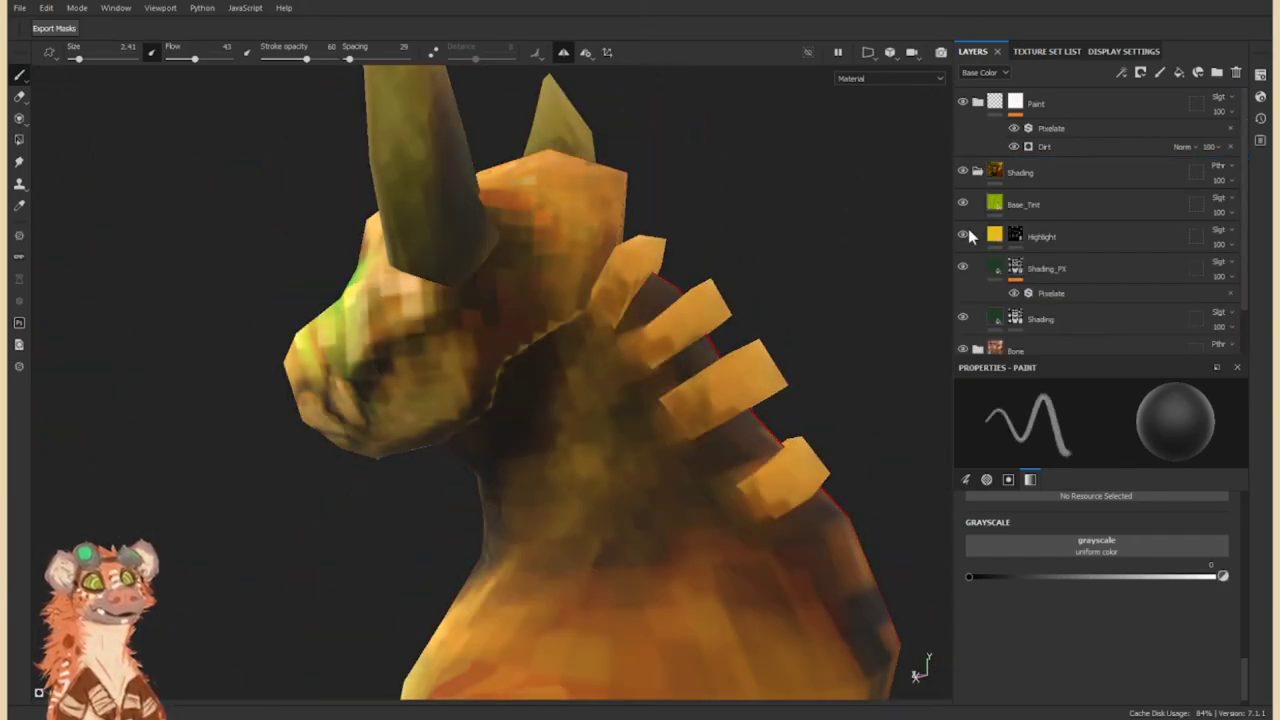
Select the Shading_FX layer and switch to the Smudge tool, framing the eye area.
left_click(1040, 268)
scroll(600, 400, "down", 4)
left_click_drag(600, 400, 650, 300, "alt")
scroll(683, 497, "up", 5)
key("5")
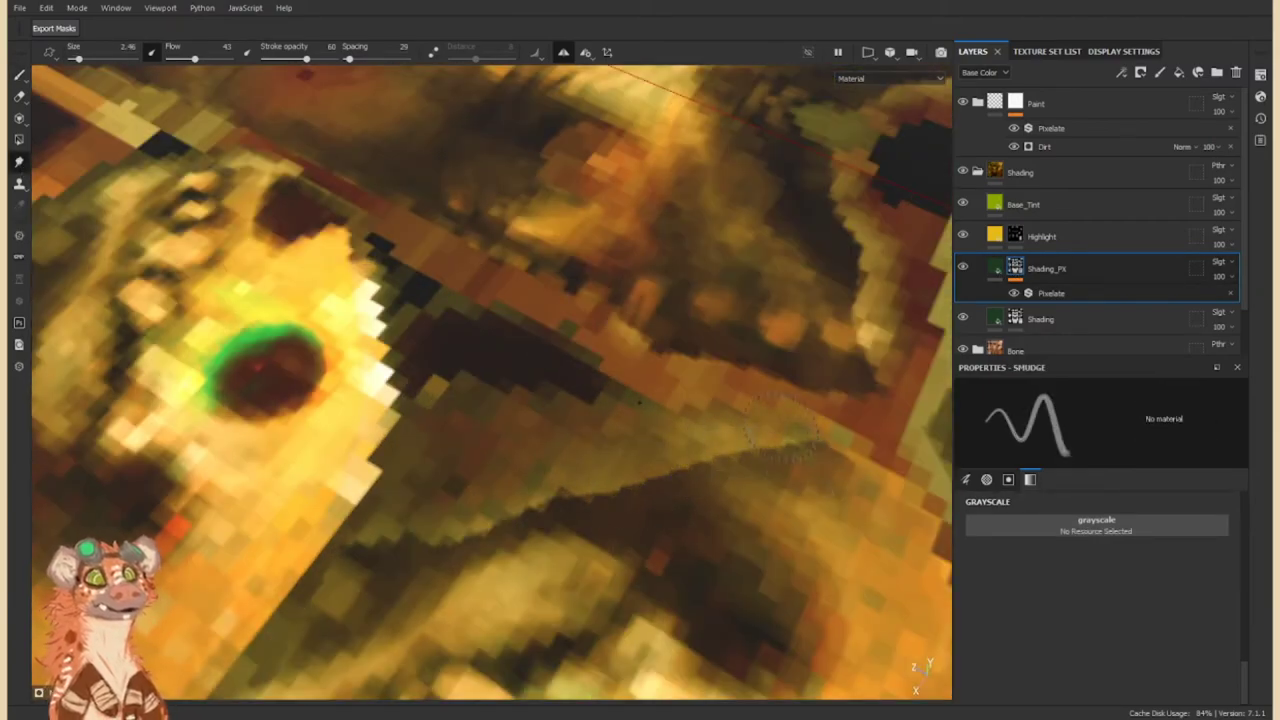
scroll(395, 565, "down", 3)
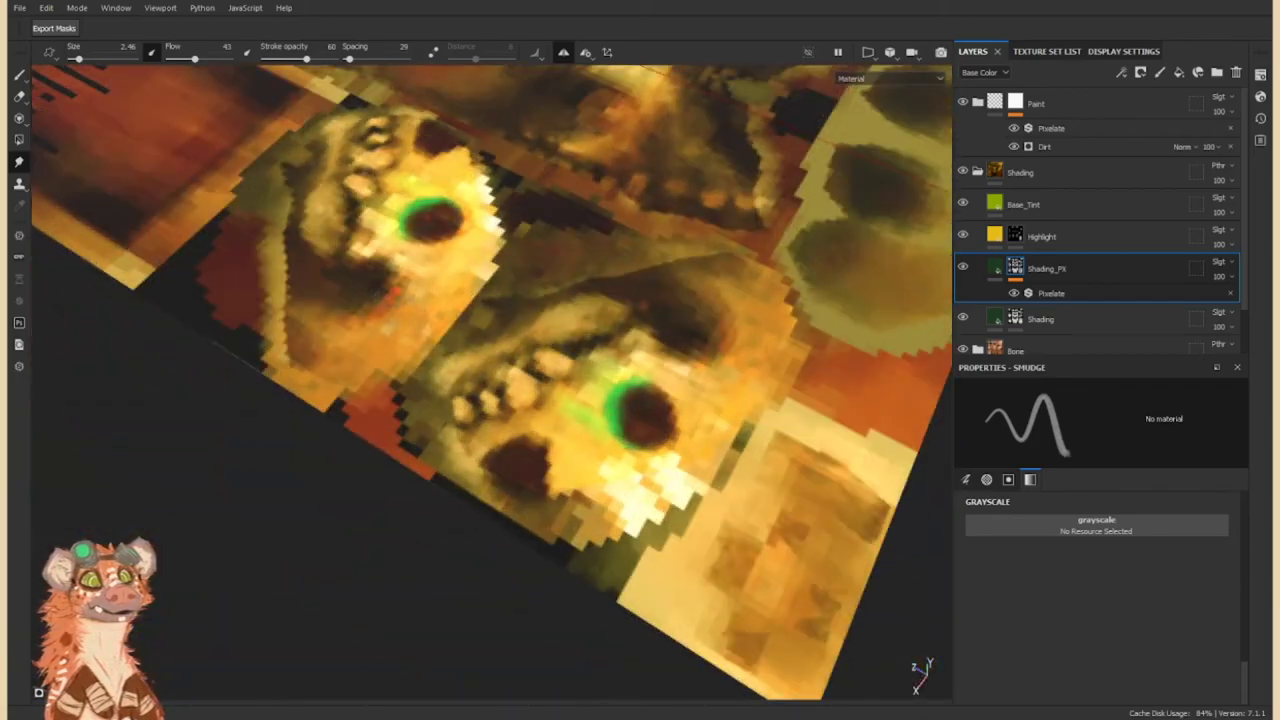
scroll(530, 410, "up", 3)
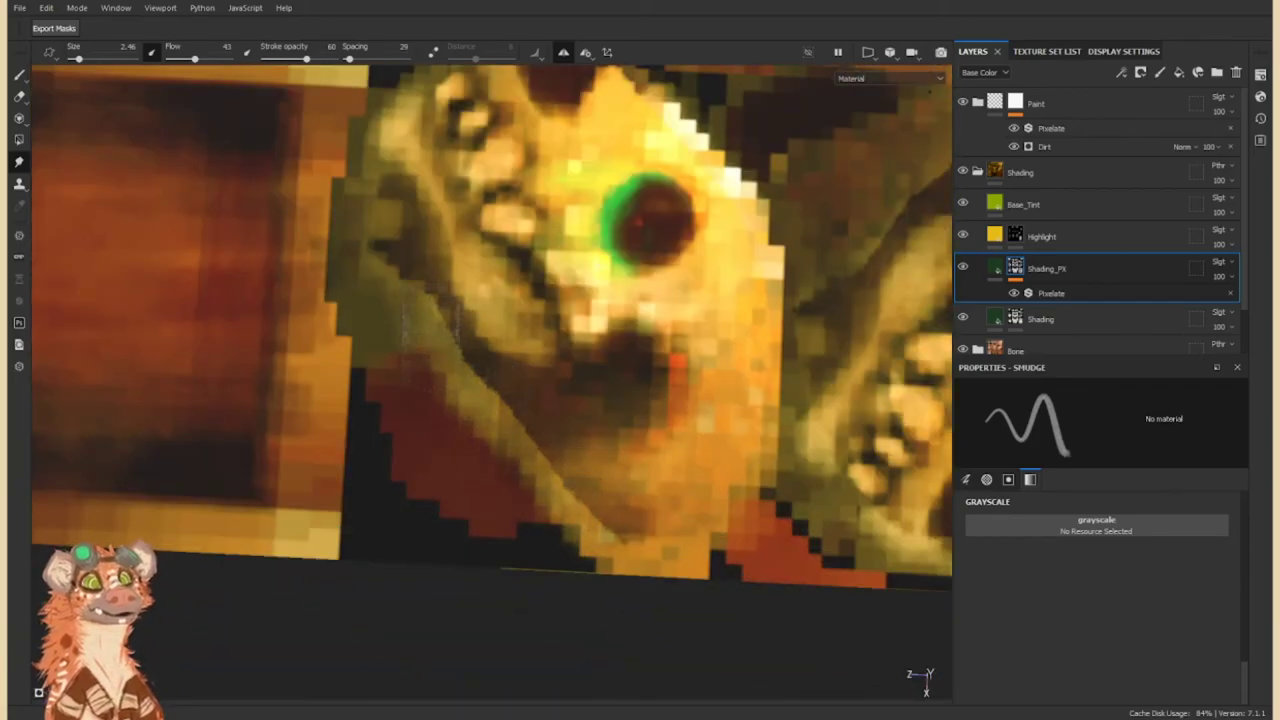
middle_click_drag(635, 298, 477, 345)
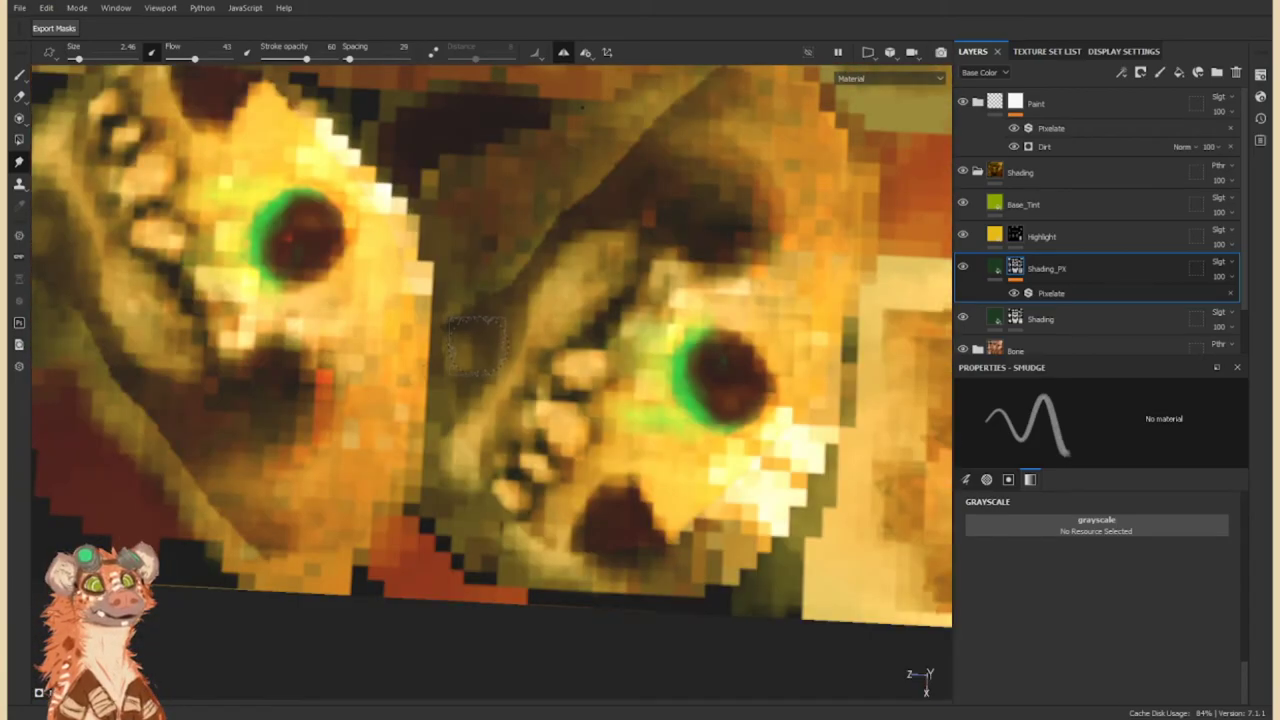
scroll(520, 262, "down", 5)
mouse_move(520, 262)
left_mouse_down("alt")
mouse_move(374, 343)
mouse_move(735, 378)
mouse_move(462, 505)
left_mouse_up("alt")
scroll(735, 378, "up", 5)
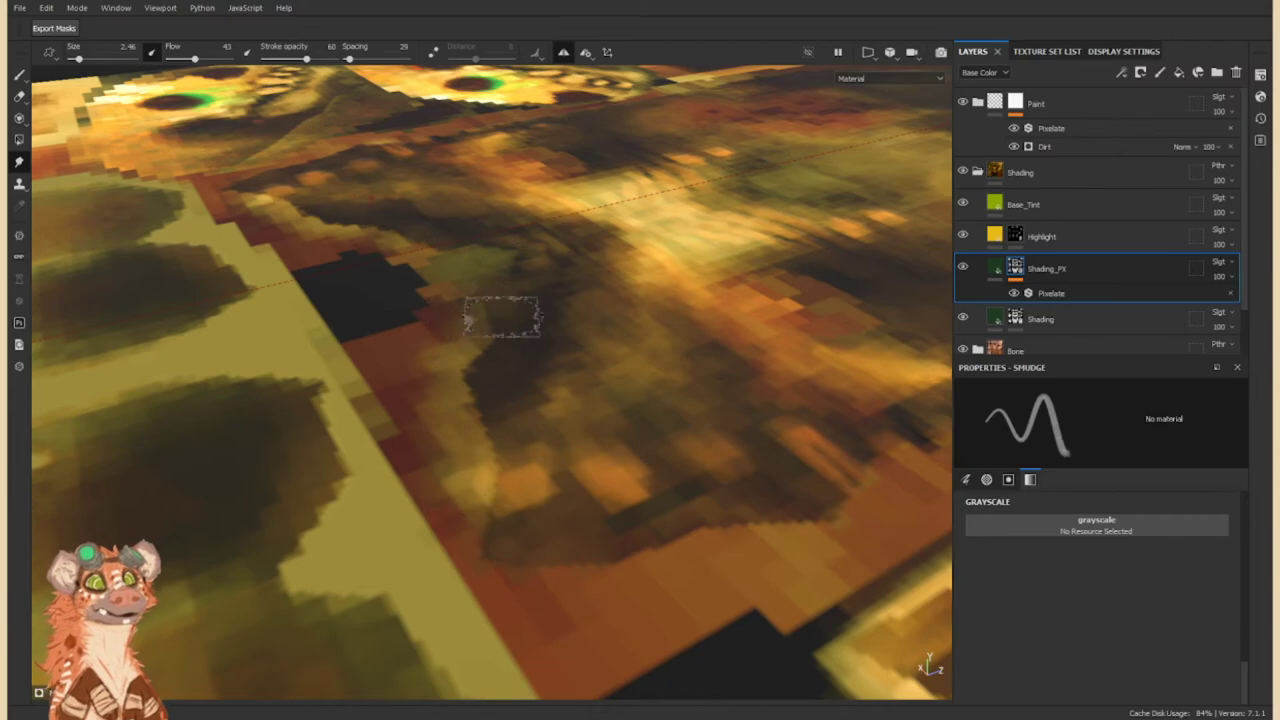
Smear the dark shading near the eye's lower edge on the Shading layer.
key("Down")
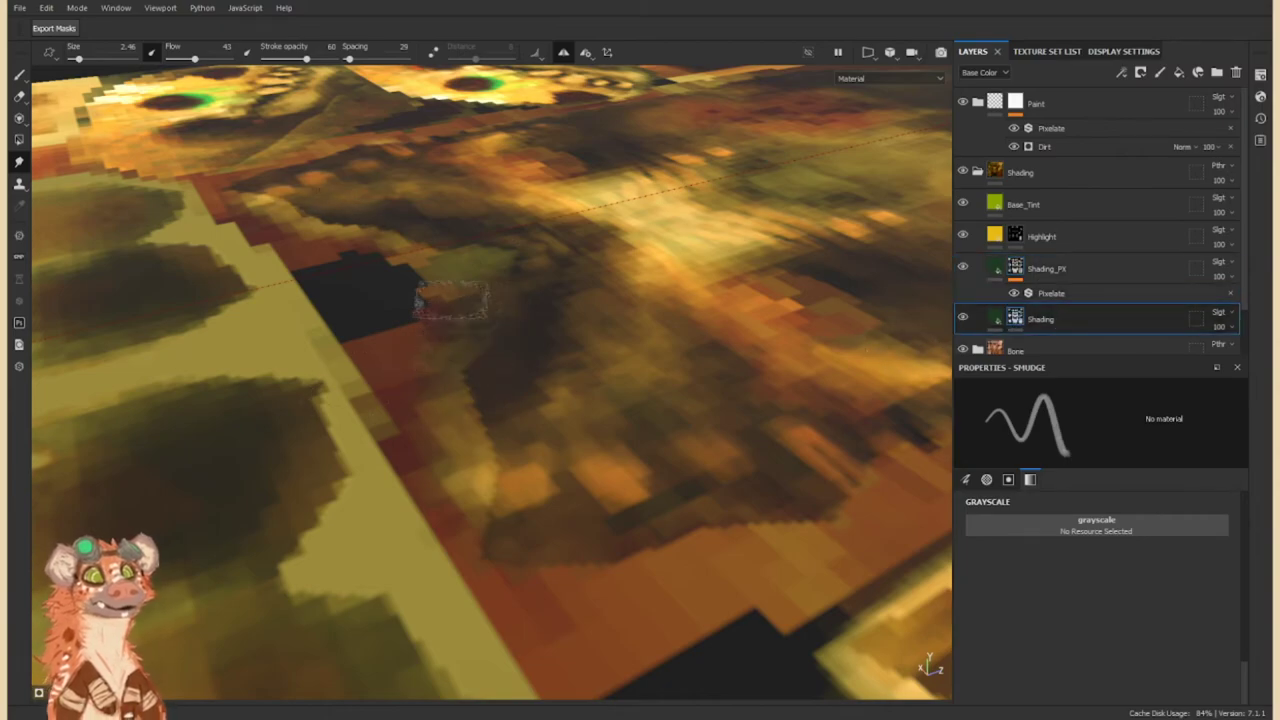
scroll(450, 300, "down", 5)
left_click_drag(450, 300, 414, 351, "alt")
scroll(414, 351, "up", 3)
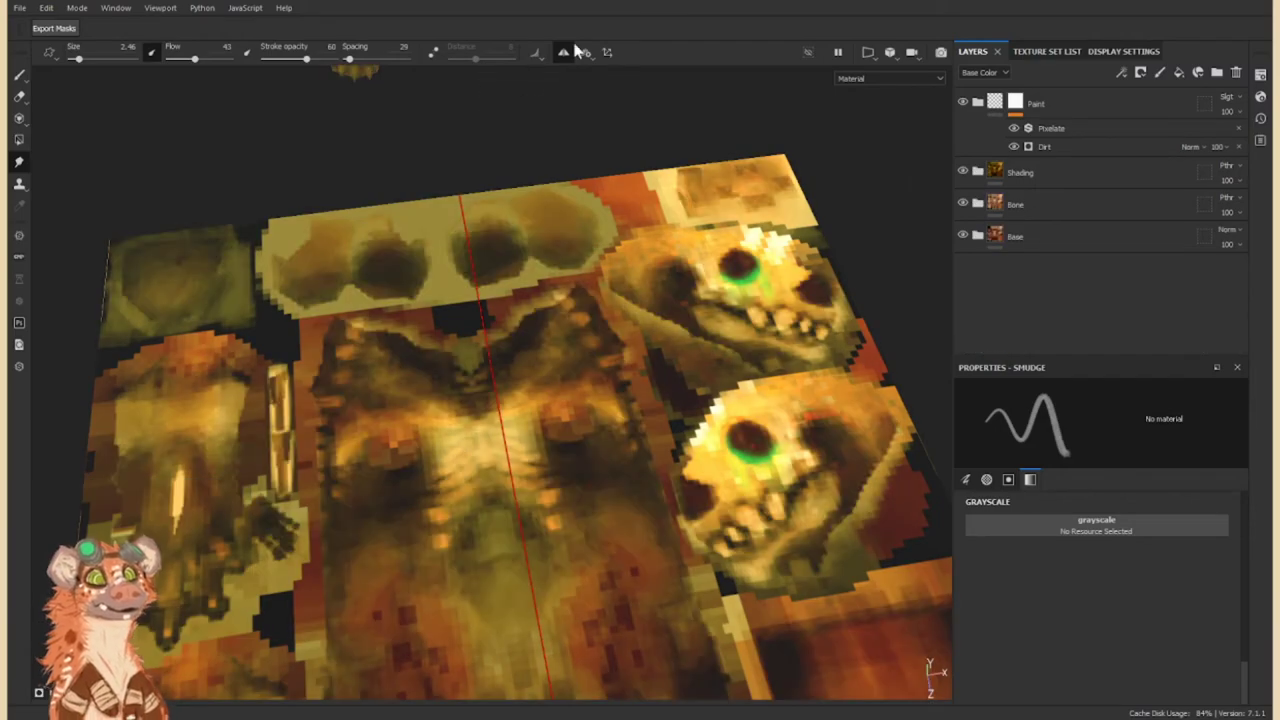
scroll(612, 280, "up", 5)
mouse_move(612, 280)
left_mouse_down()
mouse_move(590, 220)
mouse_move(630, 400)
left_mouse_up()
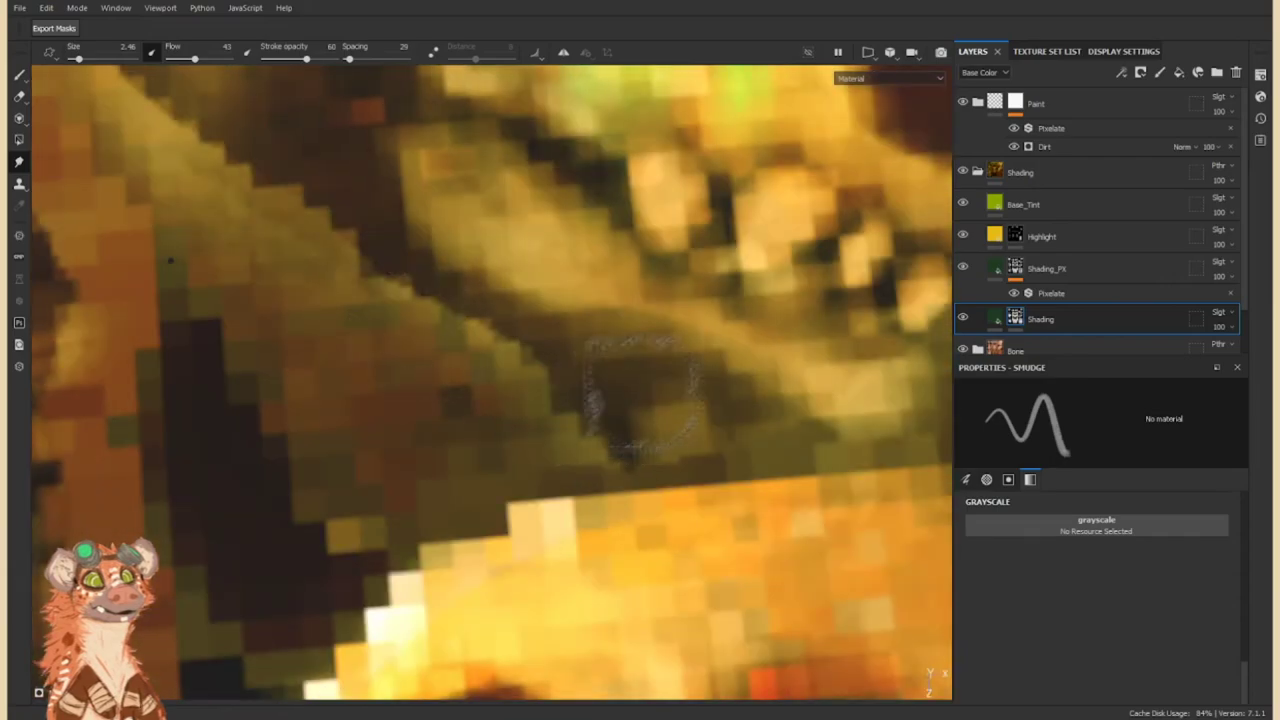
scroll(448, 355, "down", 3)
scroll(443, 300, "up", 3)
left_click_drag(500, 371, 430, 600)
left_click_drag(670, 255, 390, 568, "alt")
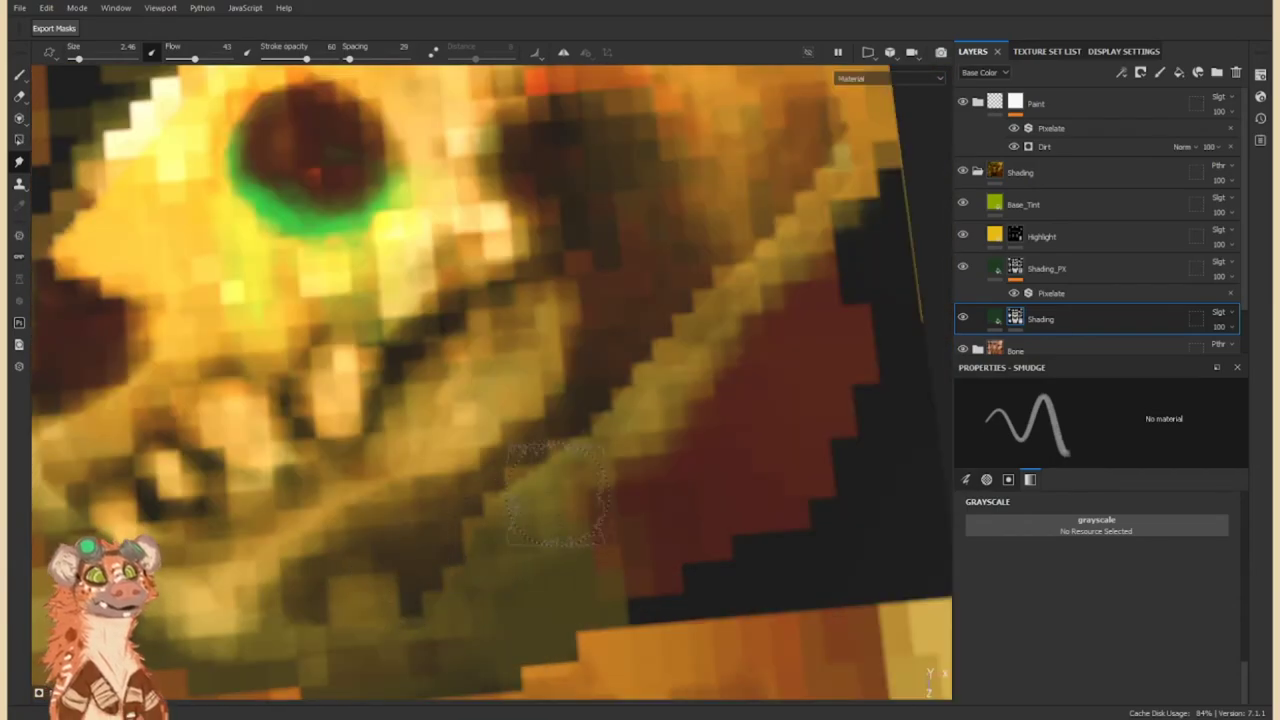
On Shading_FX, smear the patch below the eye and the greenish area into streaks.
key("Up")
left_click_drag(610, 468, 530, 515)
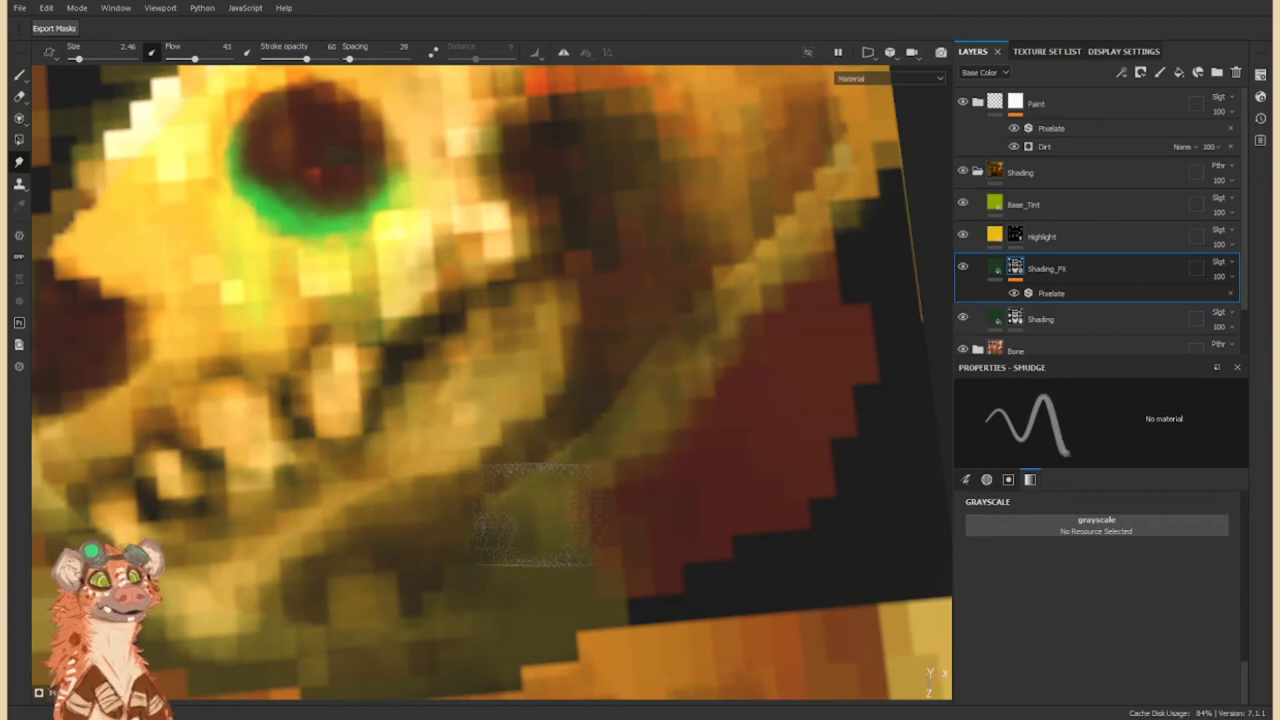
key("Down")
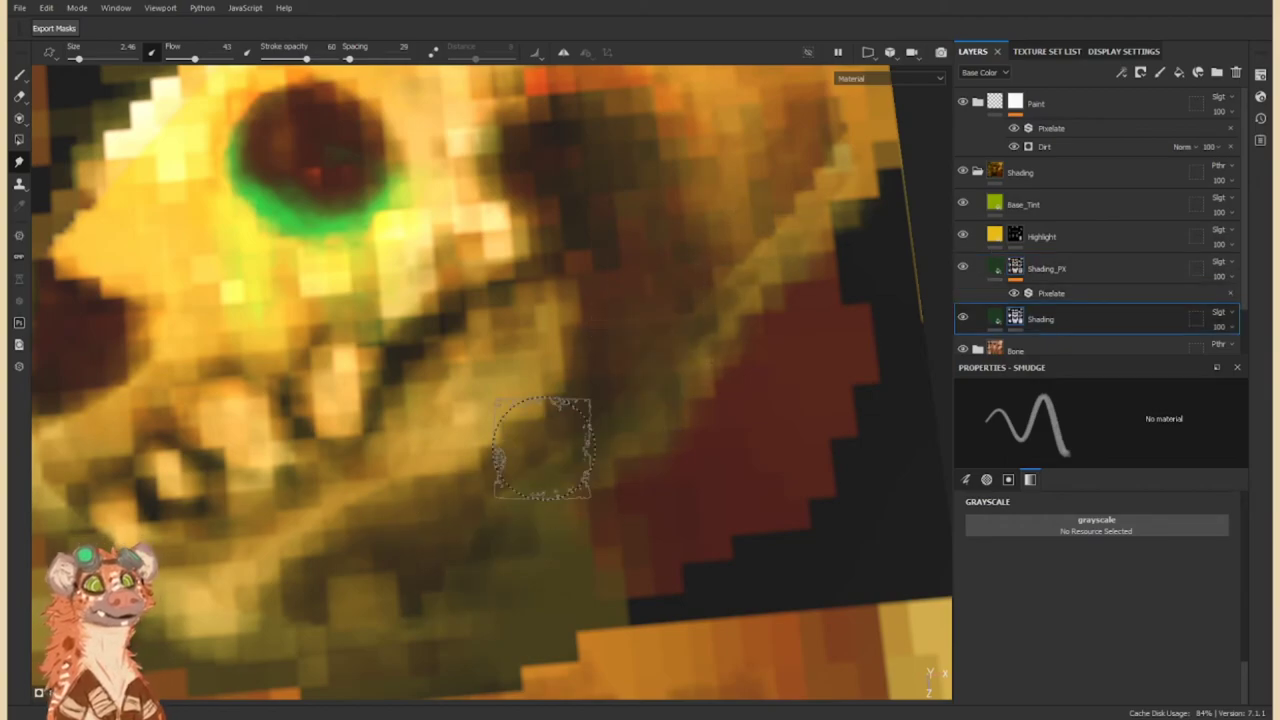
scroll(542, 447, "down", 3)
scroll(542, 447, "down", 3)
scroll(400, 316, "up", 8)
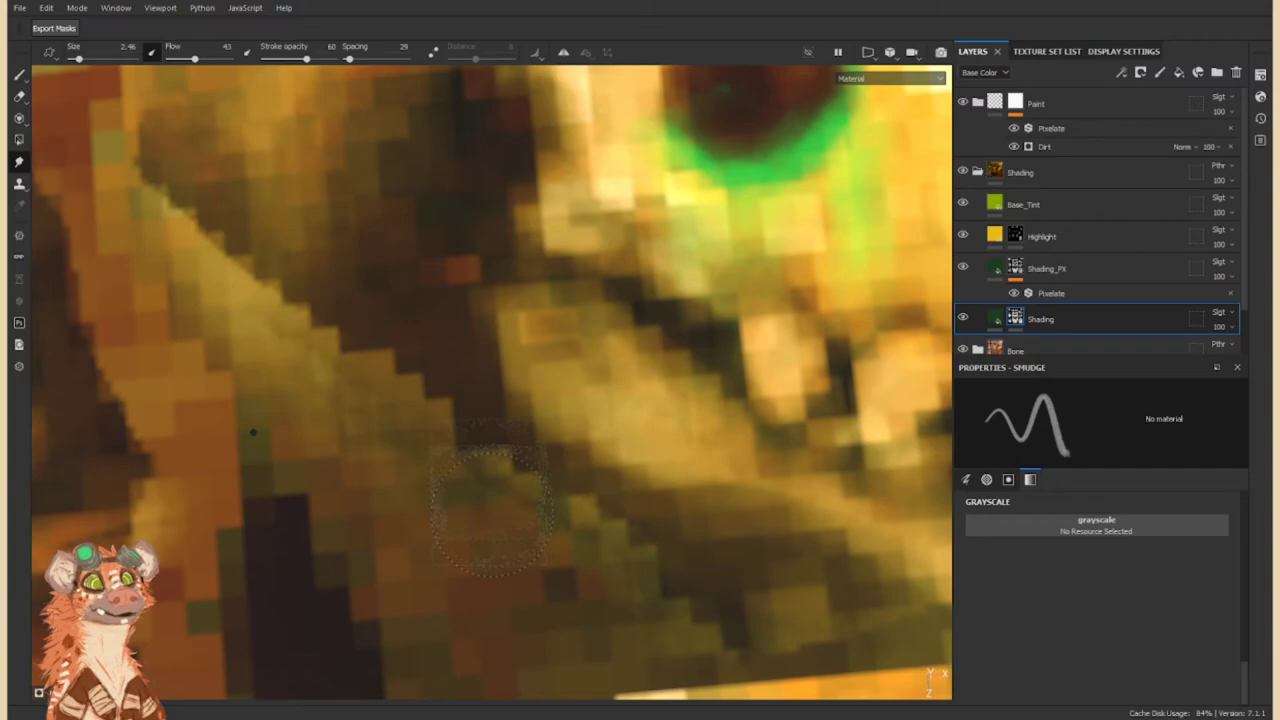
key("Up")
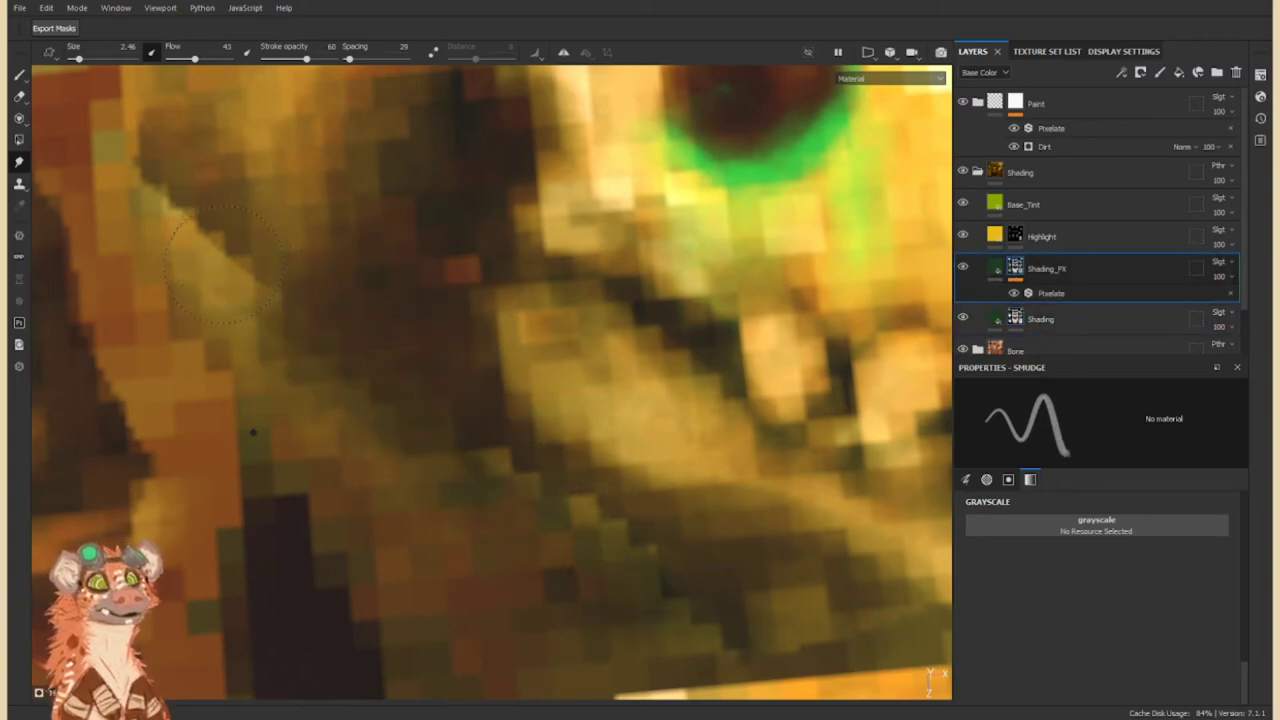
scroll(590, 565, "down", 2)
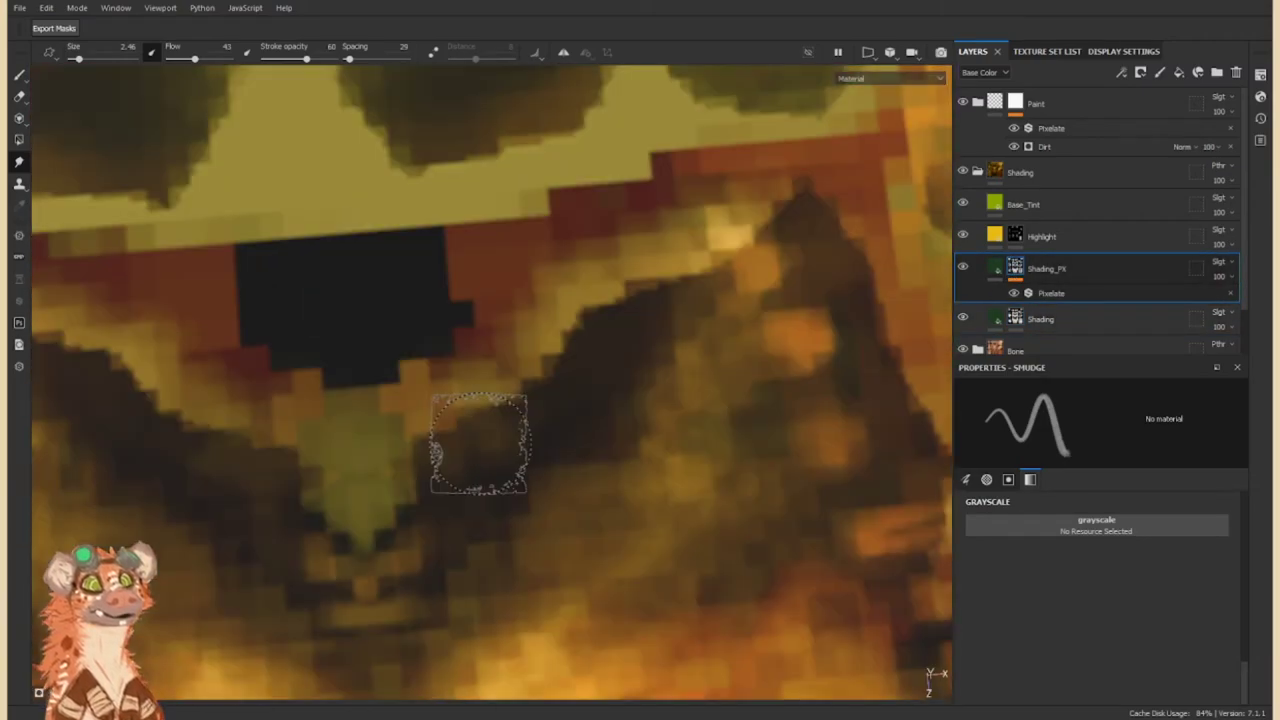
left_click_drag(365, 537, 165, 412)
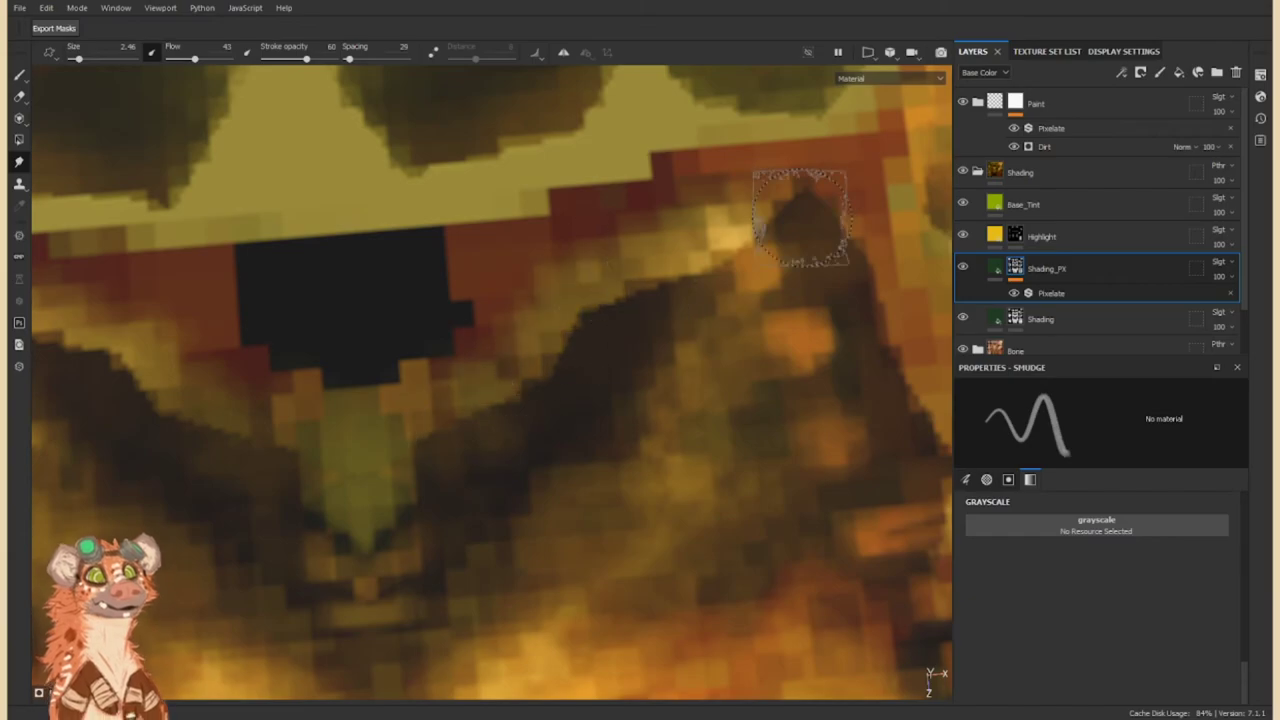
Reselect Shading_FX after checking Shading, and zoom in close on the head.
left_click(1040, 319)
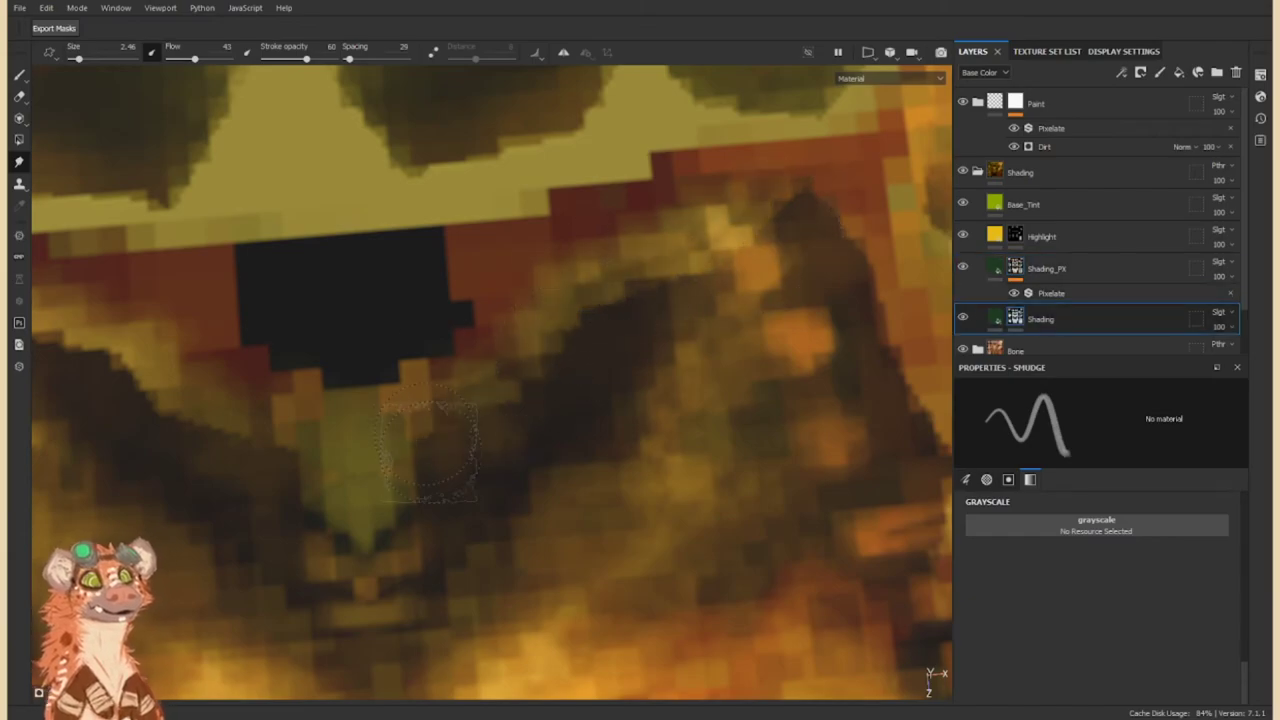
scroll(228, 443, "up", 2)
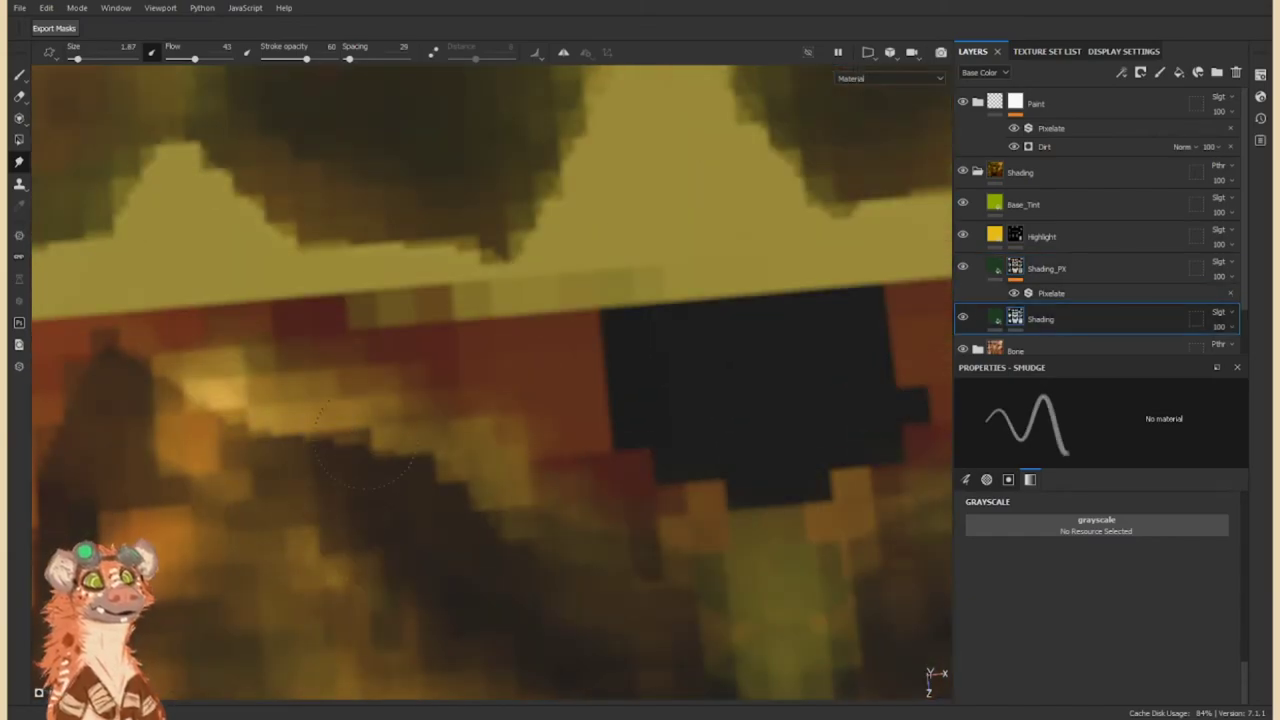
left_click(1046, 268)
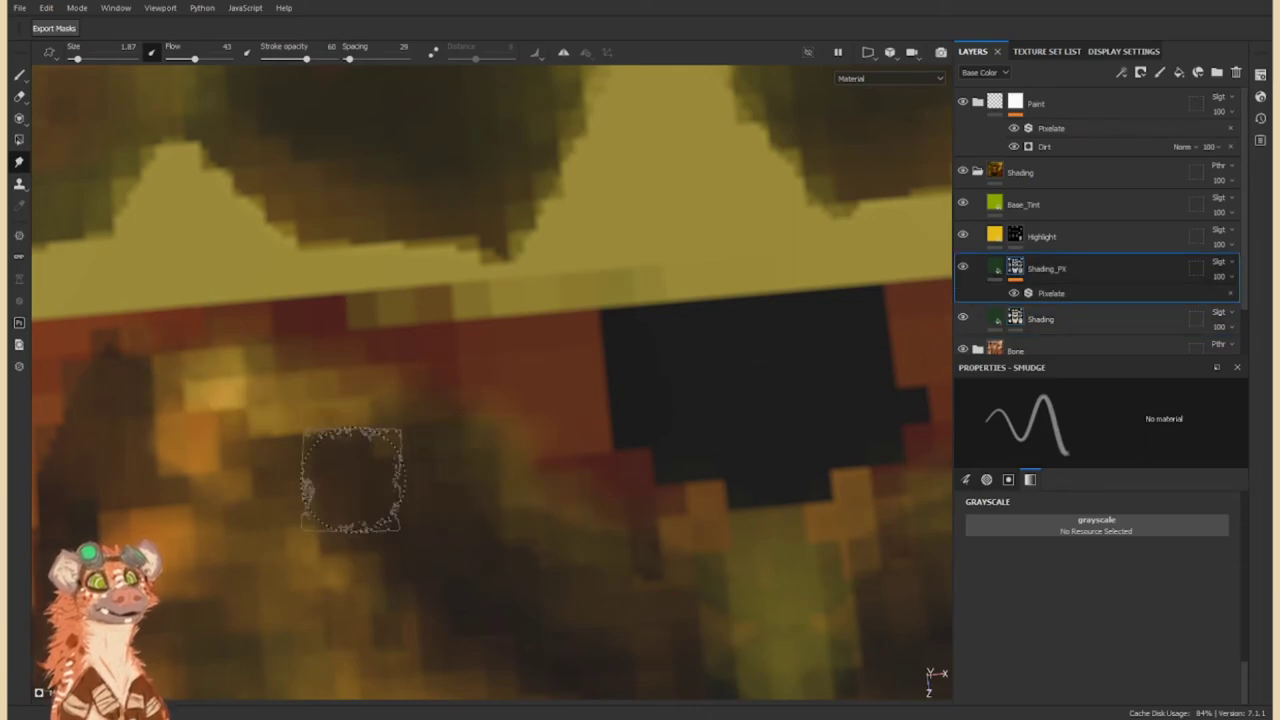
key("f")
left_click_drag(208, 256, 674, 283, "alt")
right_click_drag(674, 283, 657, 529, "alt")
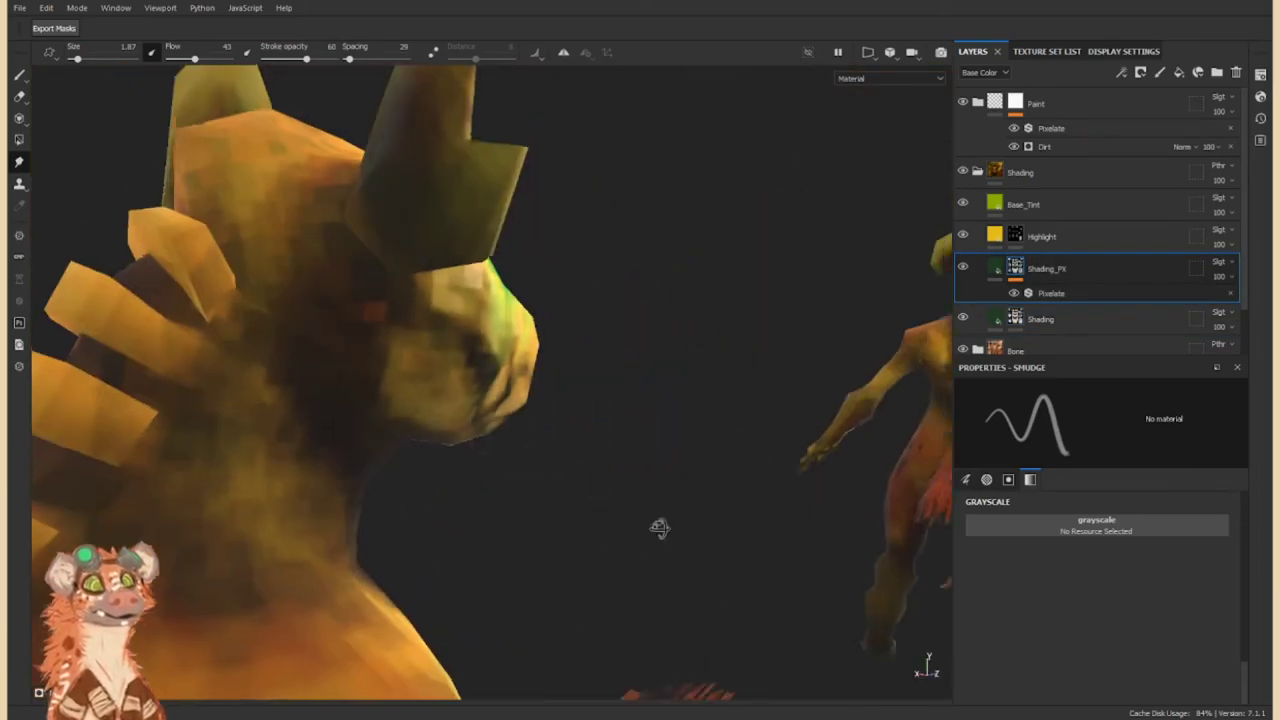
Select the Shading_FX layer and orbit out to view the whole character.
left_click_drag(657, 529, 314, 329, "alt")
left_click(1030, 318)
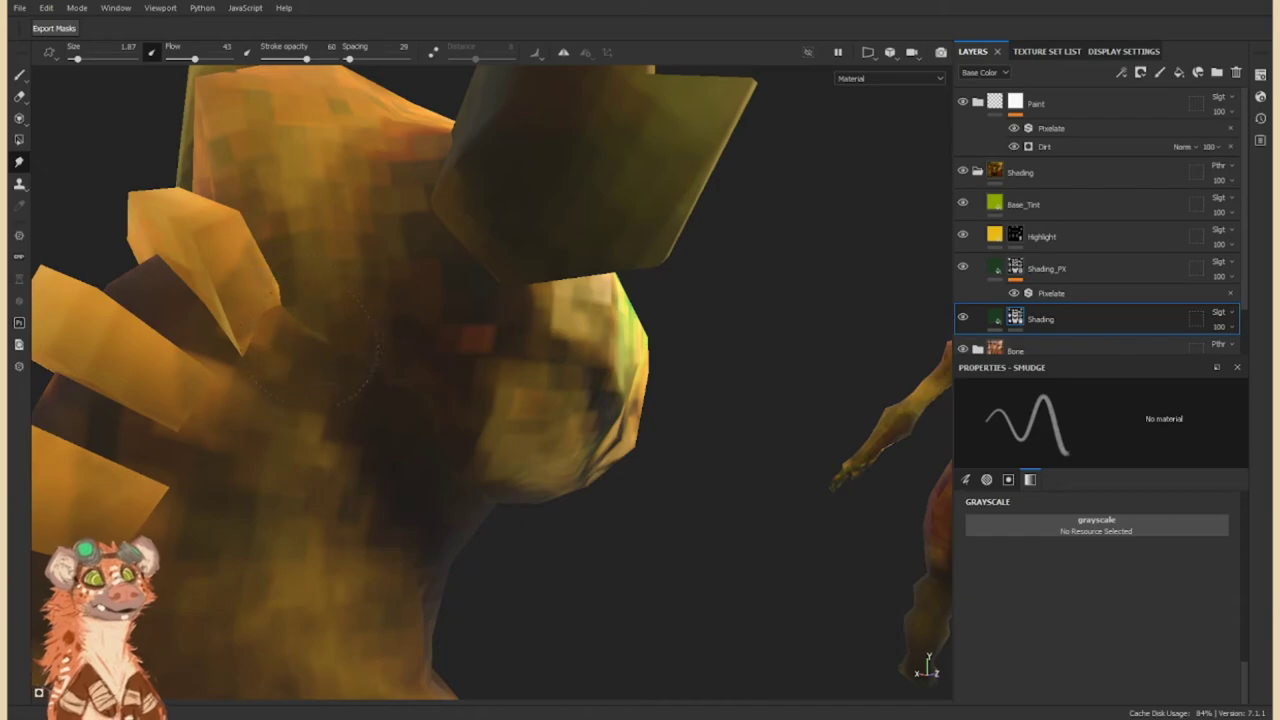
left_click(1060, 270)
mouse_move(328, 350)
left_mouse_down("alt")
mouse_move(328, 448)
mouse_move(366, 354)
left_mouse_up("alt")
right_click_drag(366, 354, 603, 523, "alt")
left_click_drag(603, 523, 541, 479, "alt")
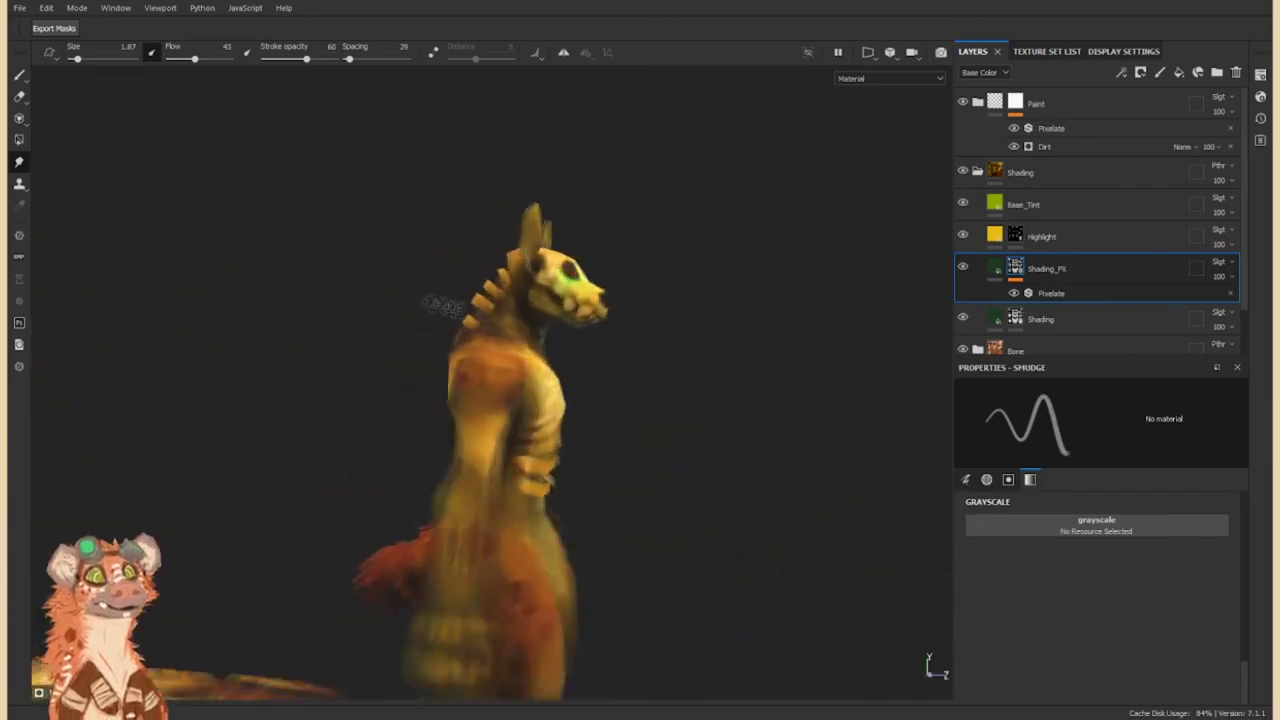
left_click_drag(541, 479, 338, 328, "alt")
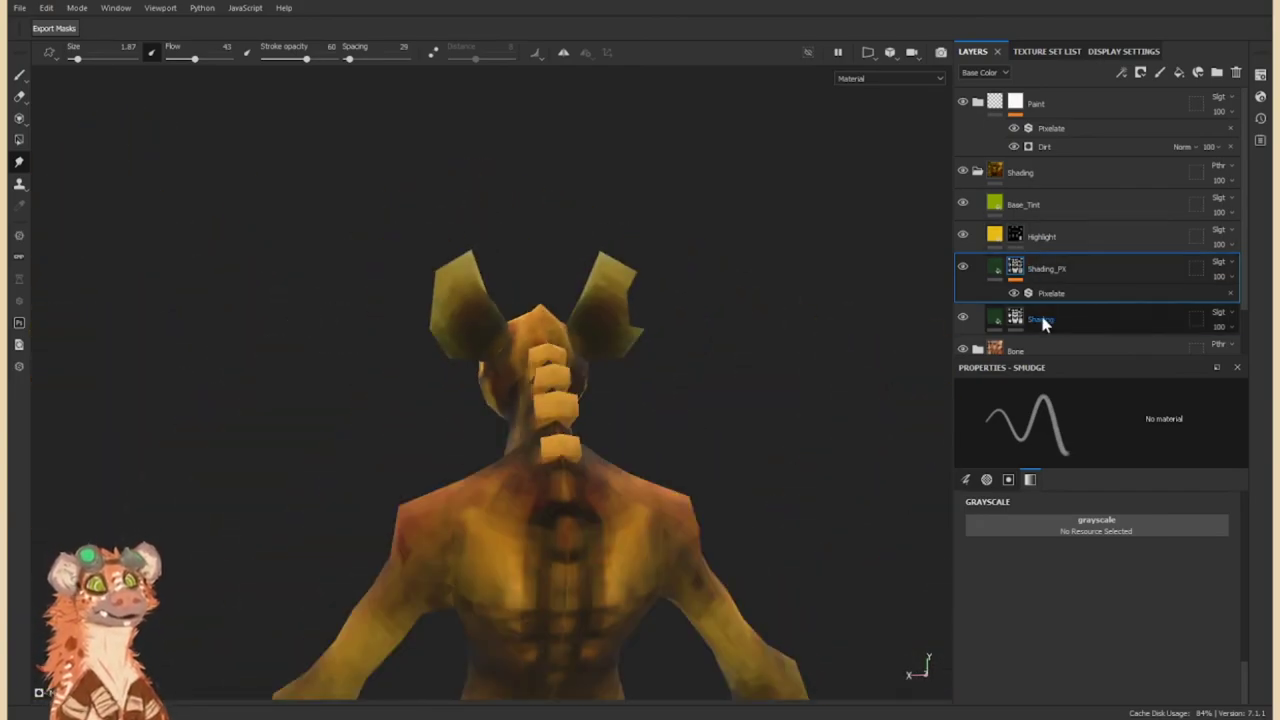
Duplicate the Shading layer and move Shading copy 1 just below the Shading folder.
left_click(1043, 320)
key("ctrl+d")
left_click_drag(1040, 320, 1040, 165)
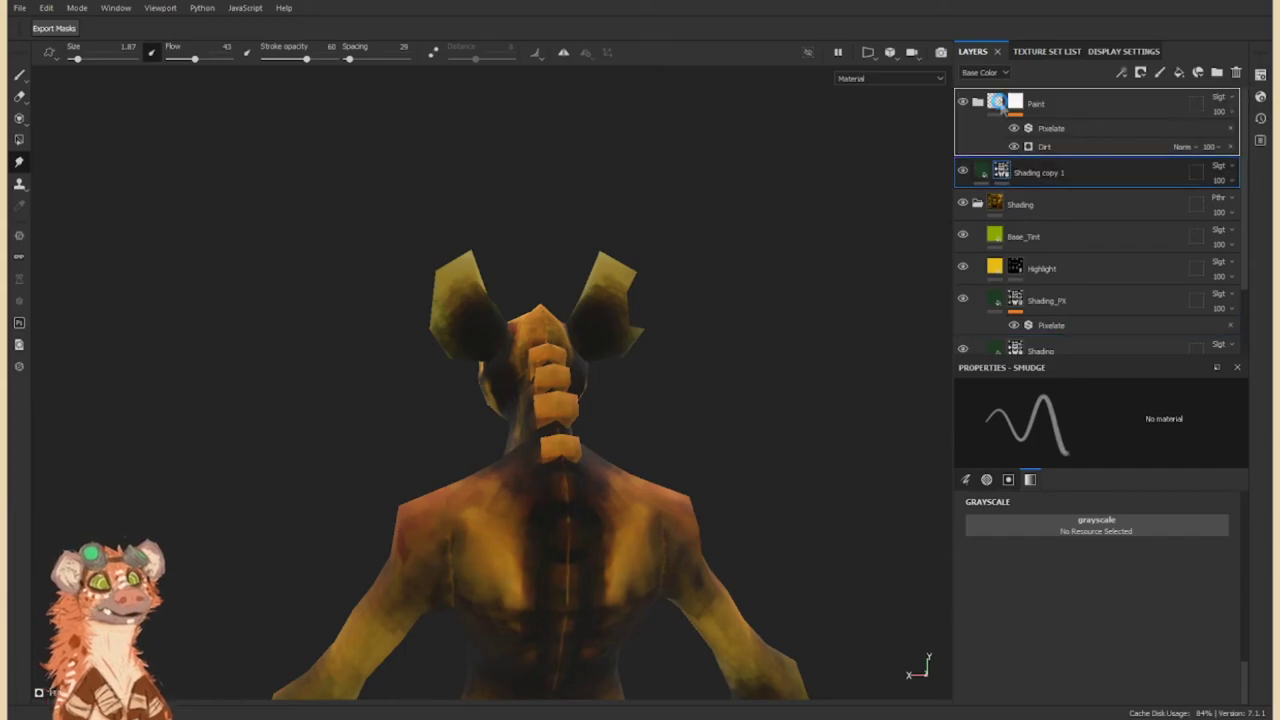
left_click_drag(371, 394, 560, 330, "alt")
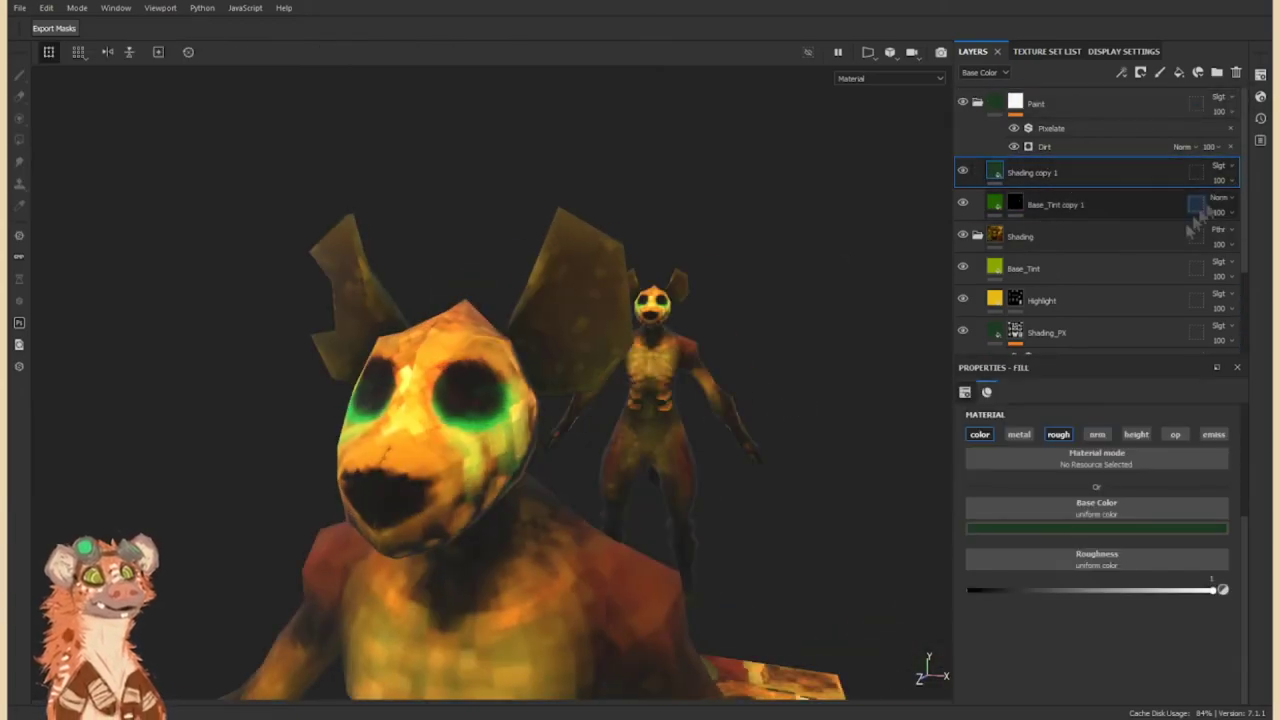
left_click_drag(990, 172, 990, 232)
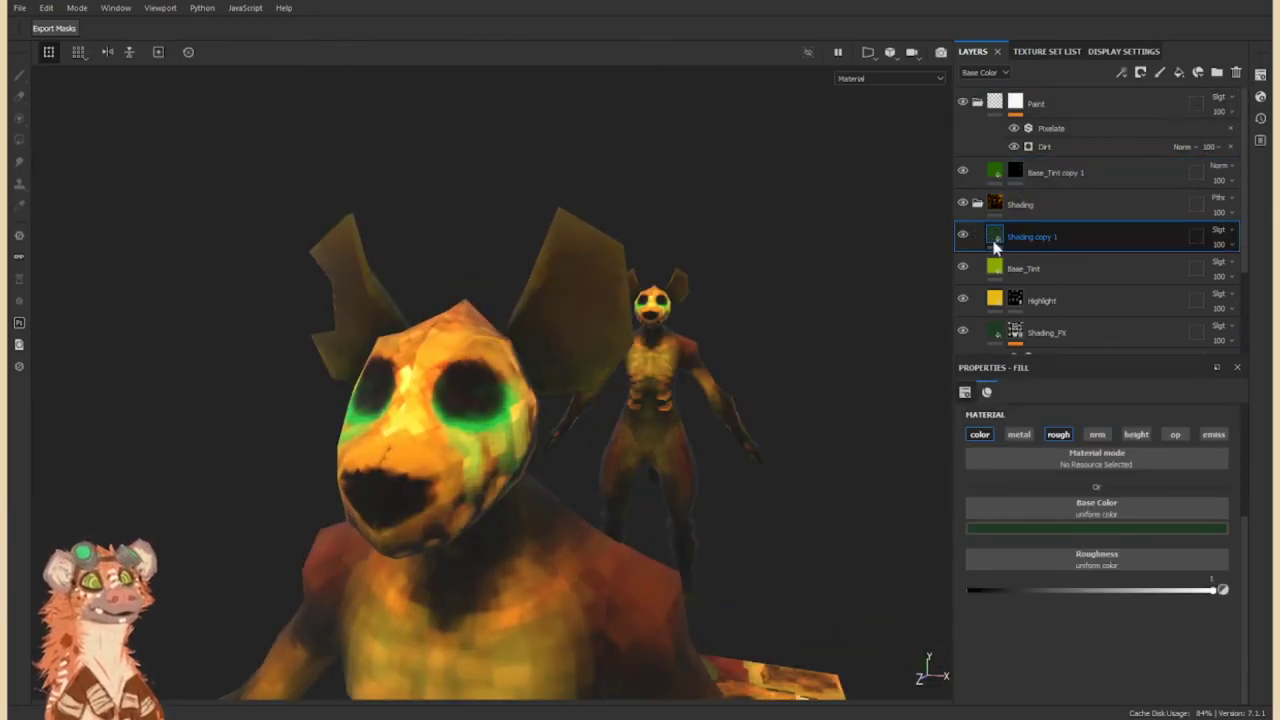
Give Shading copy 1 a black mask with a Dirt generator at 0.88 under a Pixelate filter.
right_click(995, 247)
left_click(1040, 330)
right_click(1057, 251)
left_click(1073, 532)
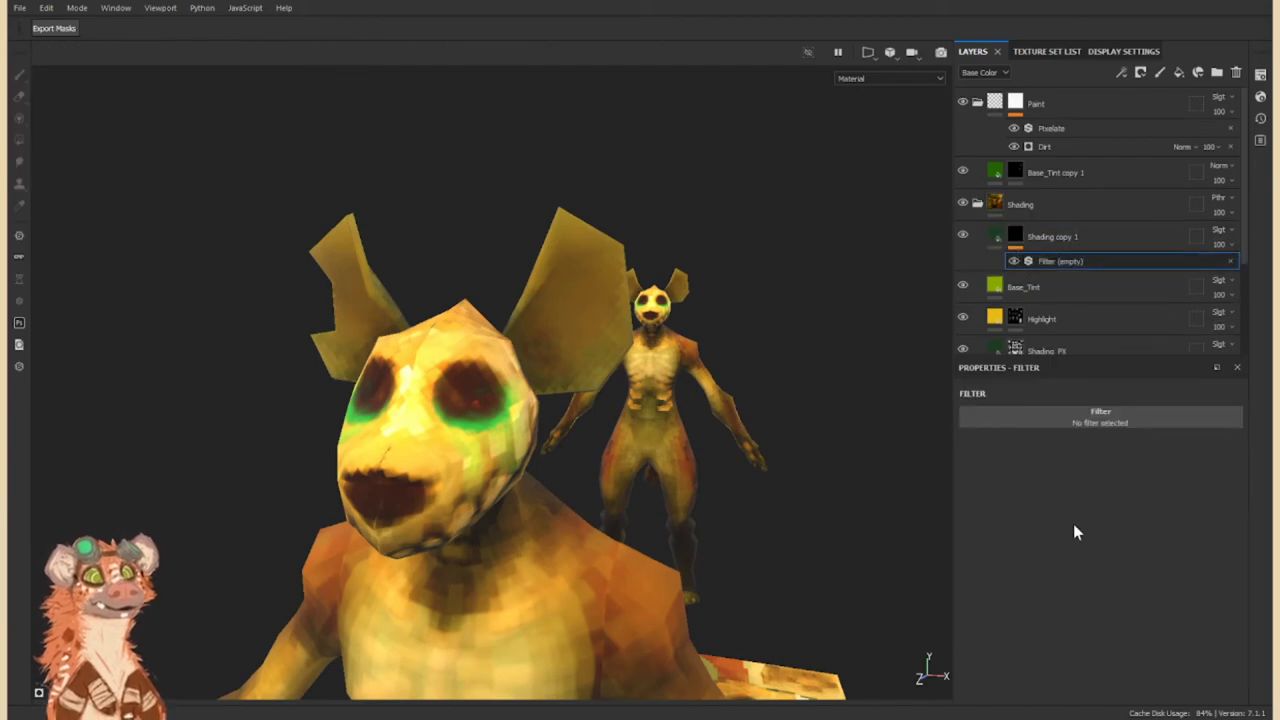
key("5")
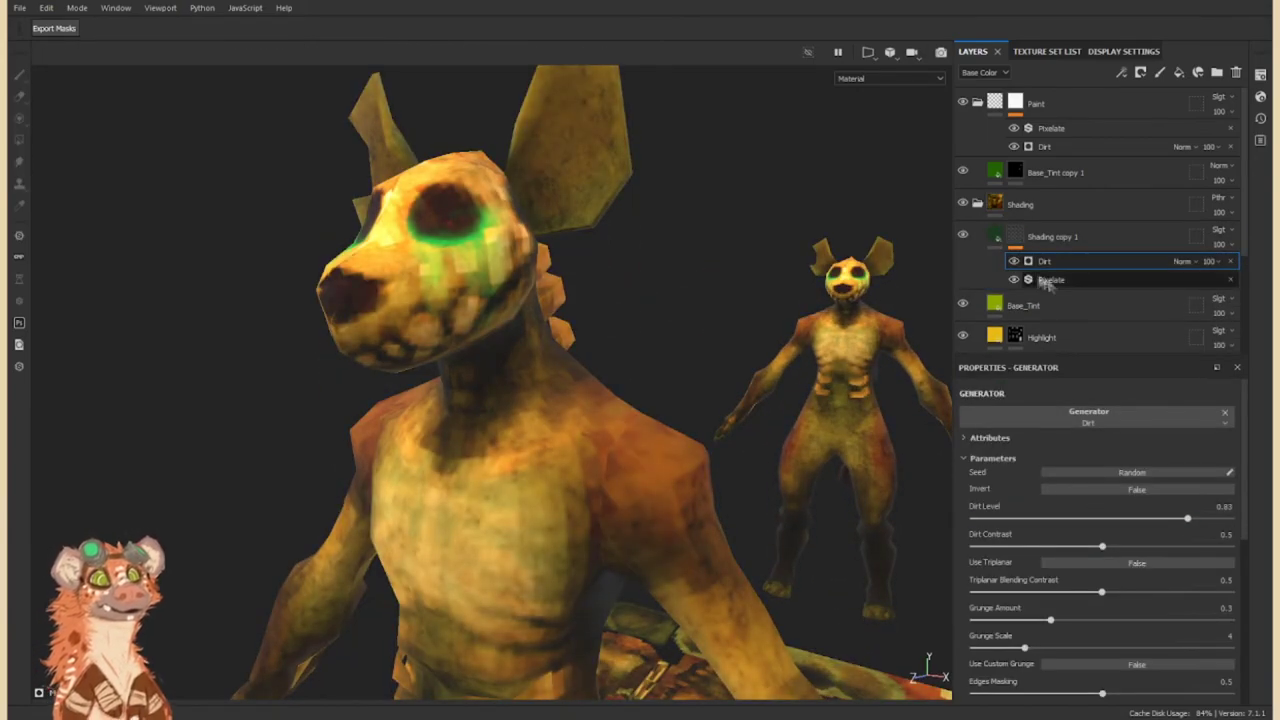
left_click_drag(1050, 283, 1045, 258)
left_click_drag(720, 380, 545, 362, "alt")
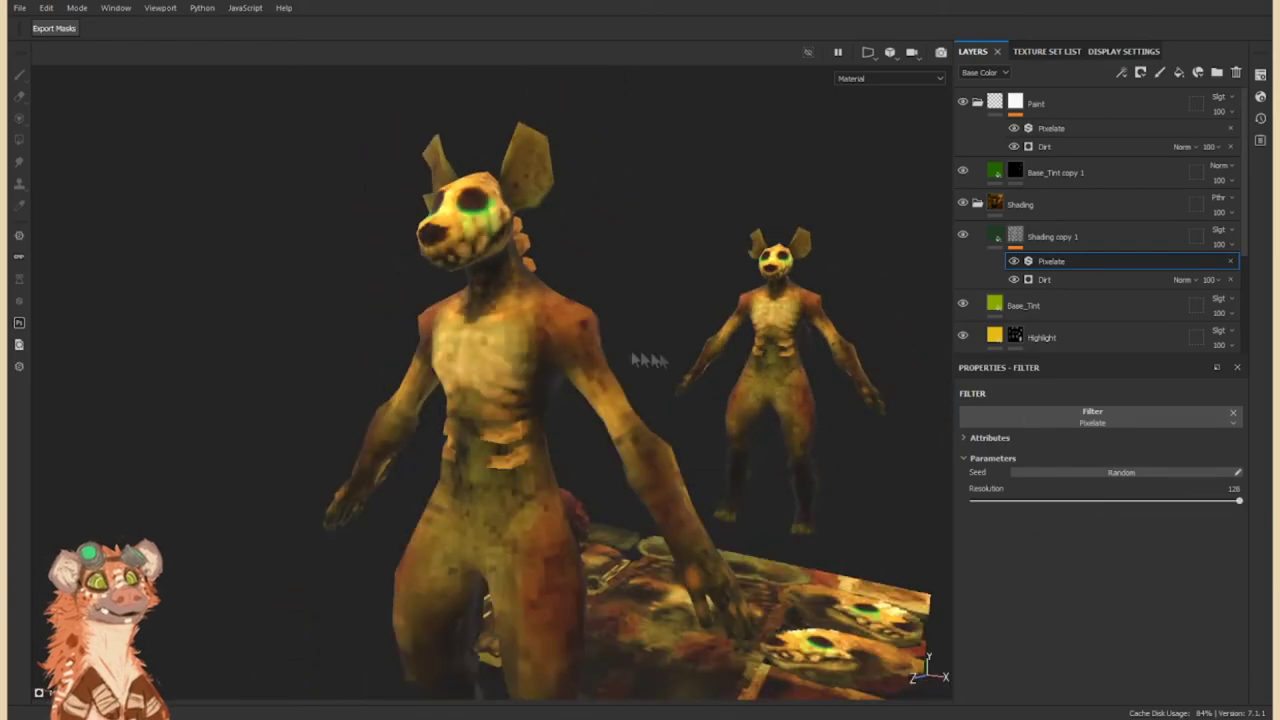
left_click(1040, 280)
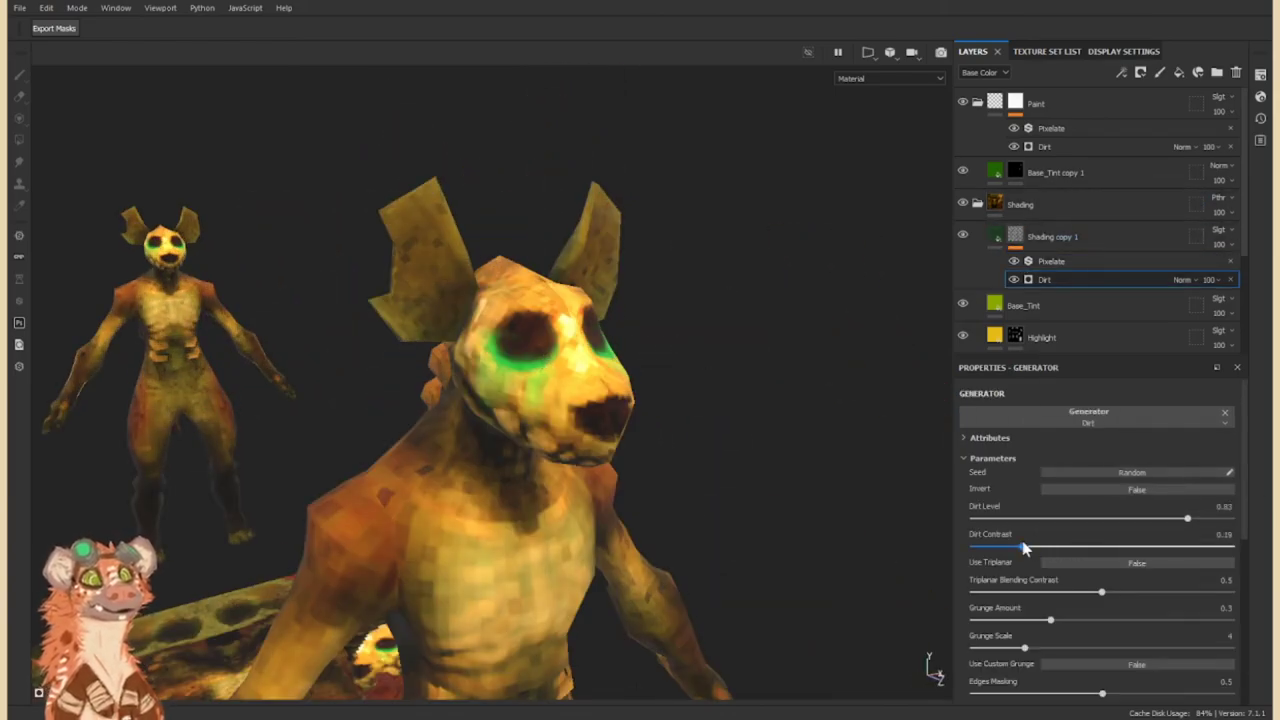
left_click_drag(1185, 527, 1200, 524)
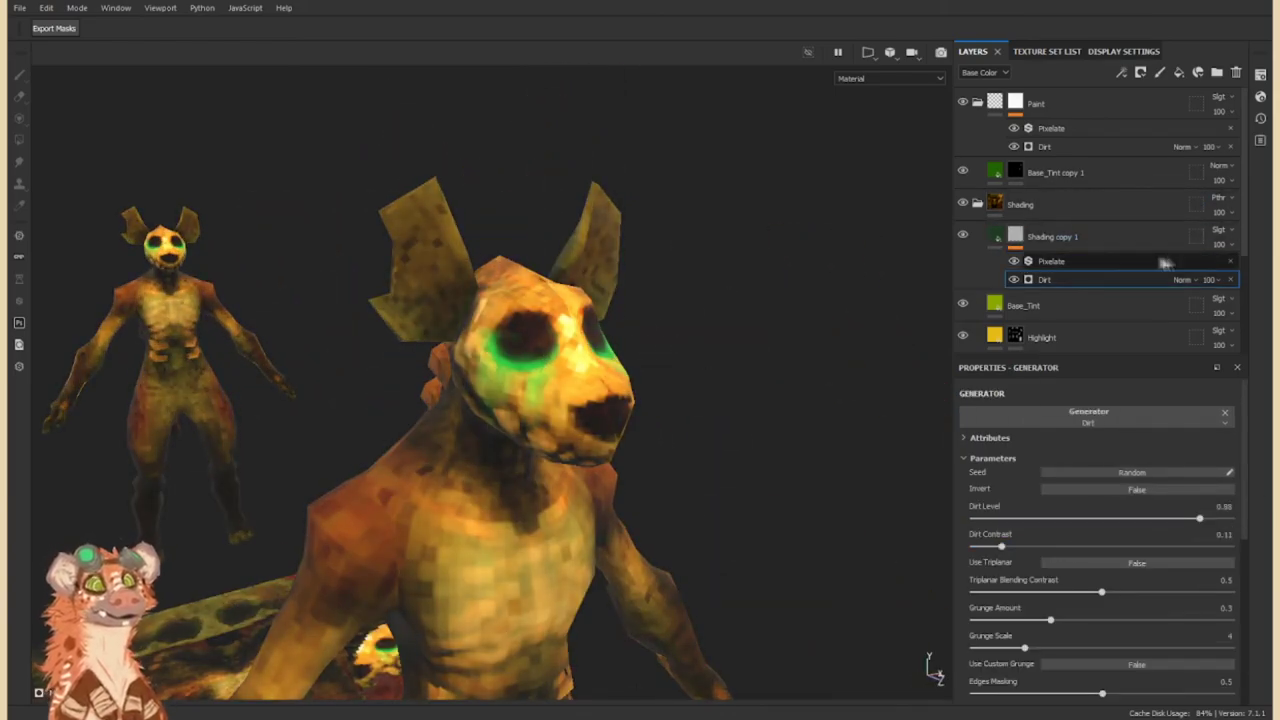
left_click(1150, 238)
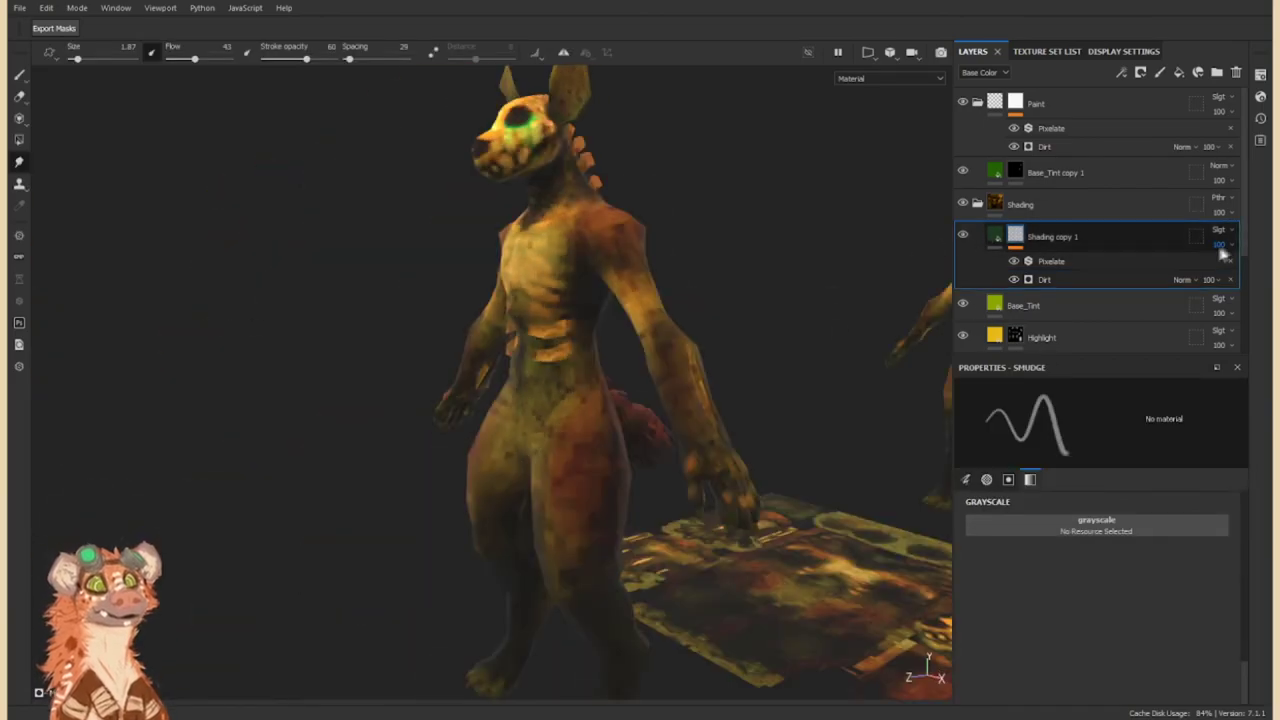
Place Highlight copy 1 above Shading copy 1 and rename them Light_Dirt and Dark_Dirt.
left_click_drag(600, 400, 700, 400, "alt")
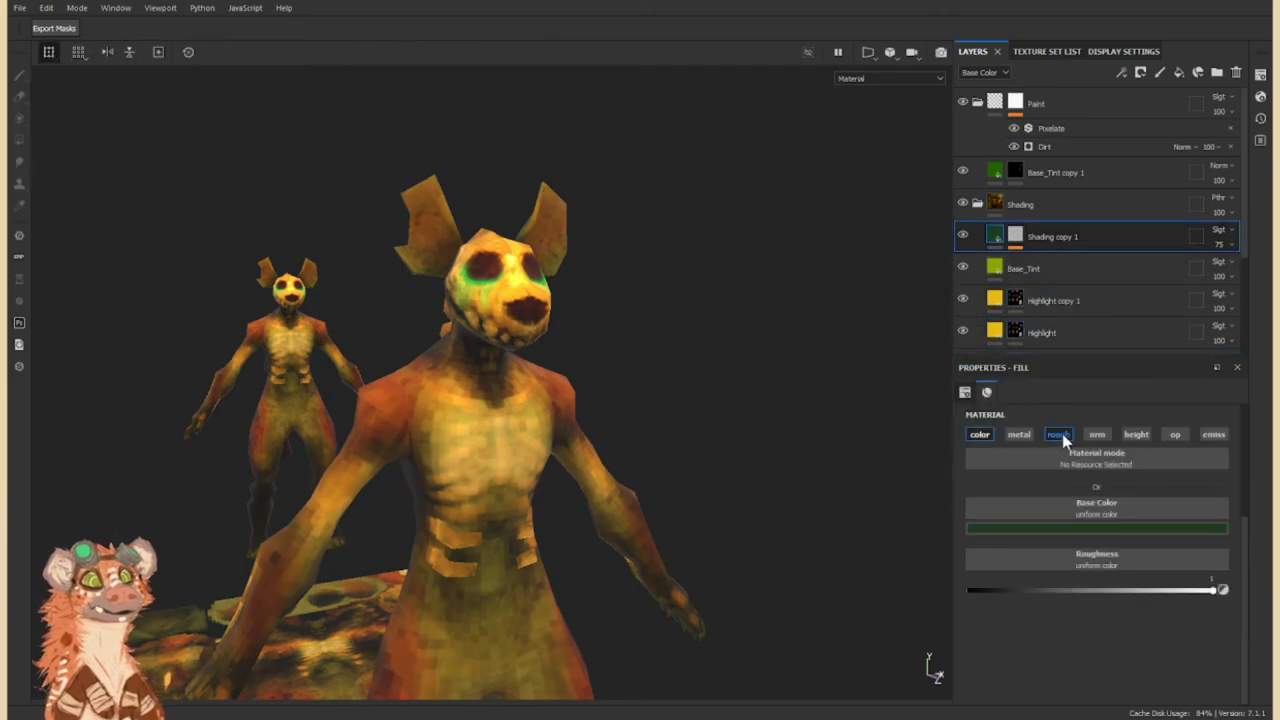
left_click_drag(1040, 300, 1040, 222)
double_click(1050, 268)
type("Dark_Dirt")
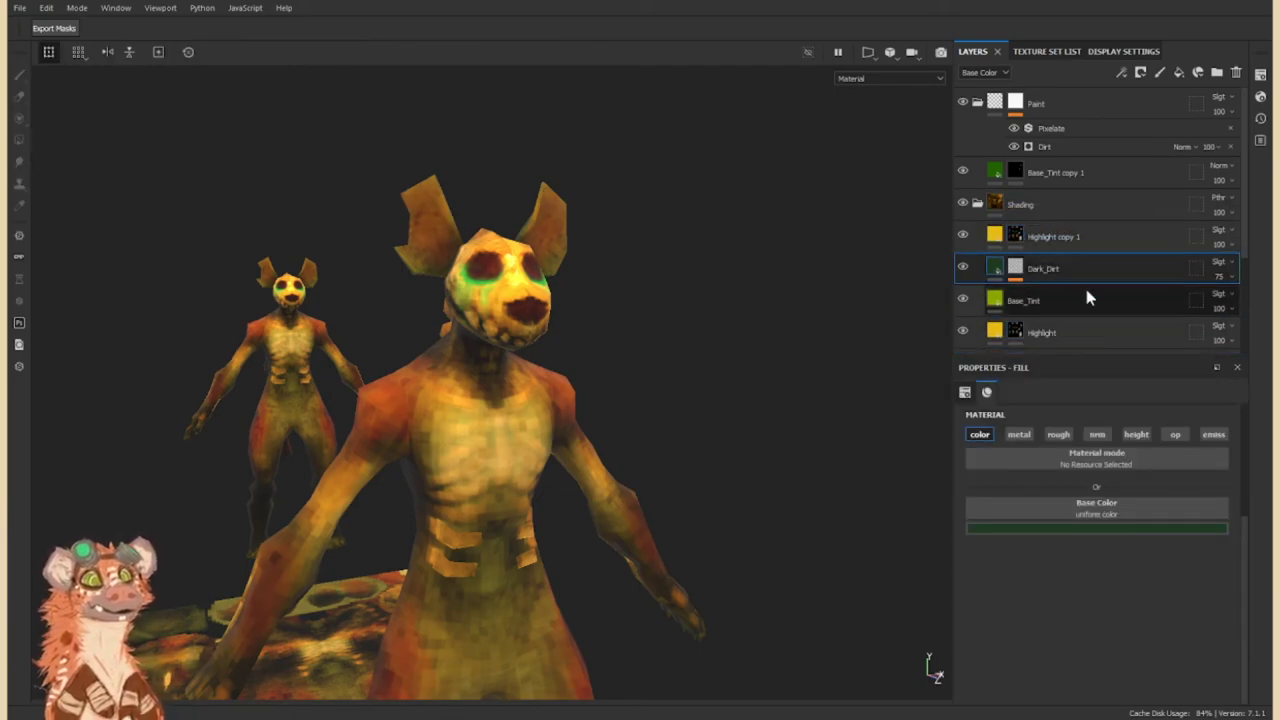
key("Return")
double_click(1051, 235)
type("ght_Dirt")
key("Return")
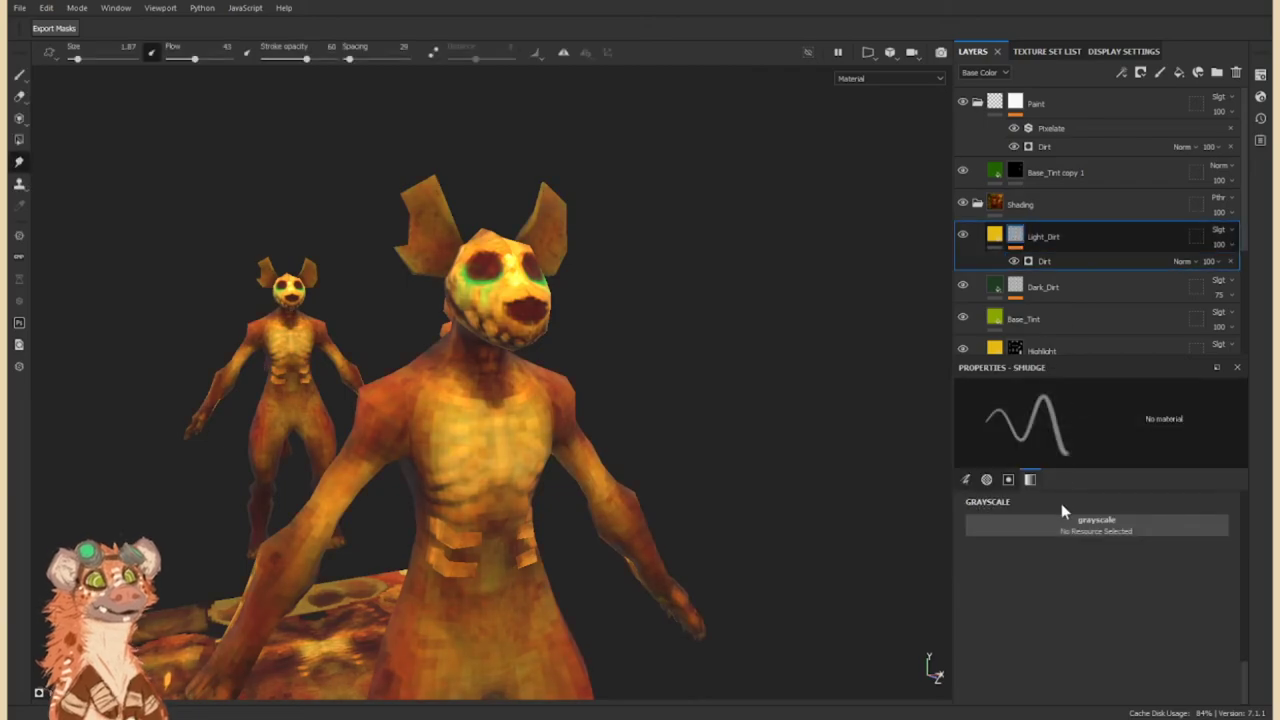
Add a Pixelate filter to Light_Dirt and set its Dirt generator contrast to 0.75.
left_click(1125, 481)
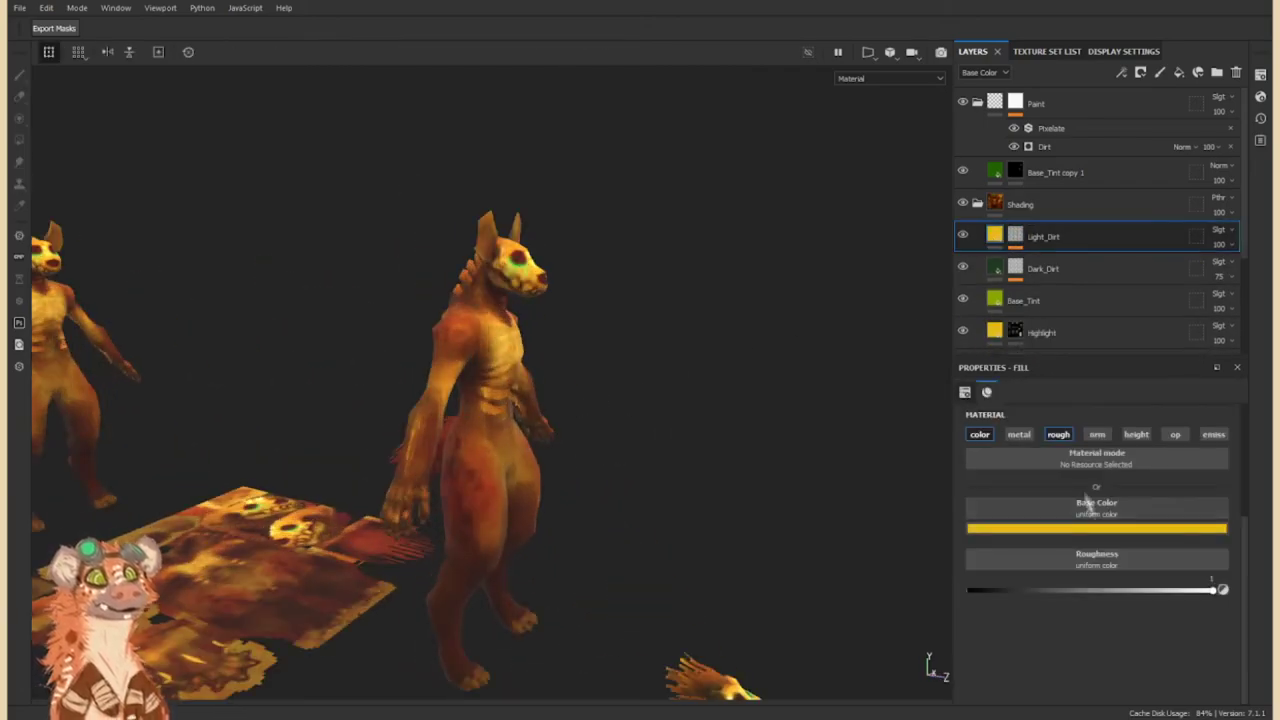
key("5")
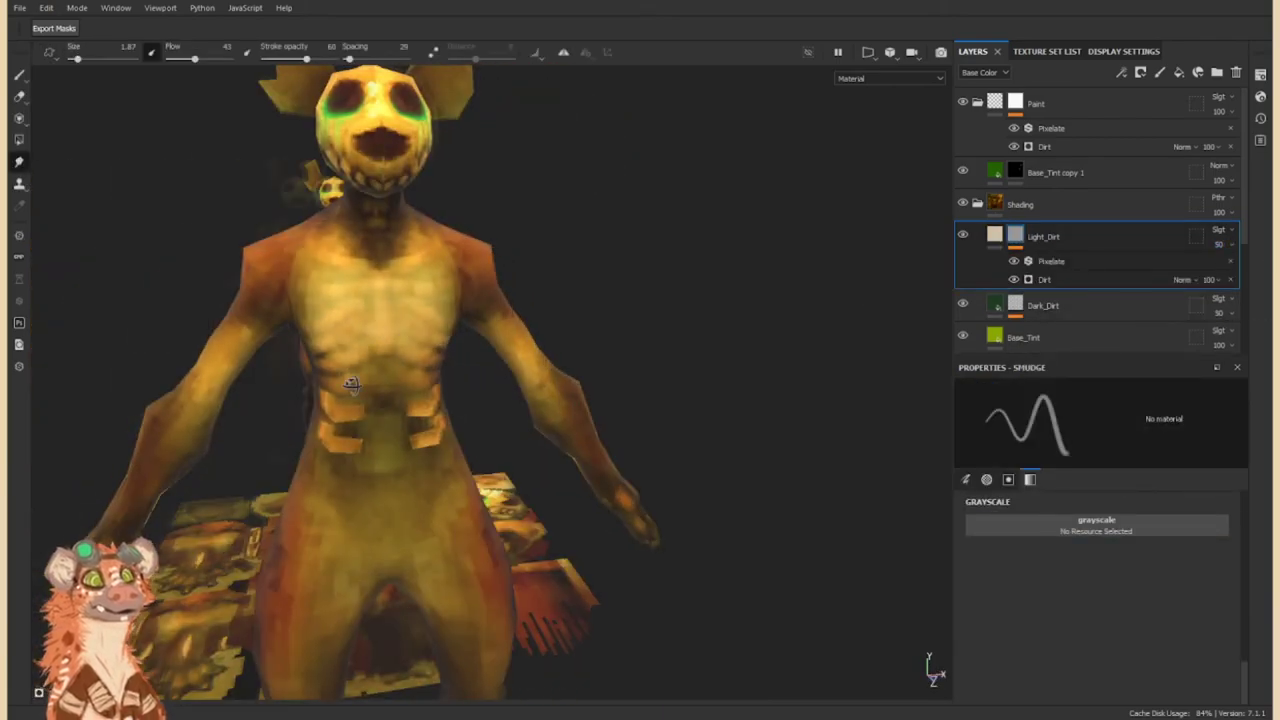
mouse_move(560, 400)
left_mouse_down("alt")
mouse_move(592, 373)
mouse_move(640, 420)
left_mouse_up("alt")
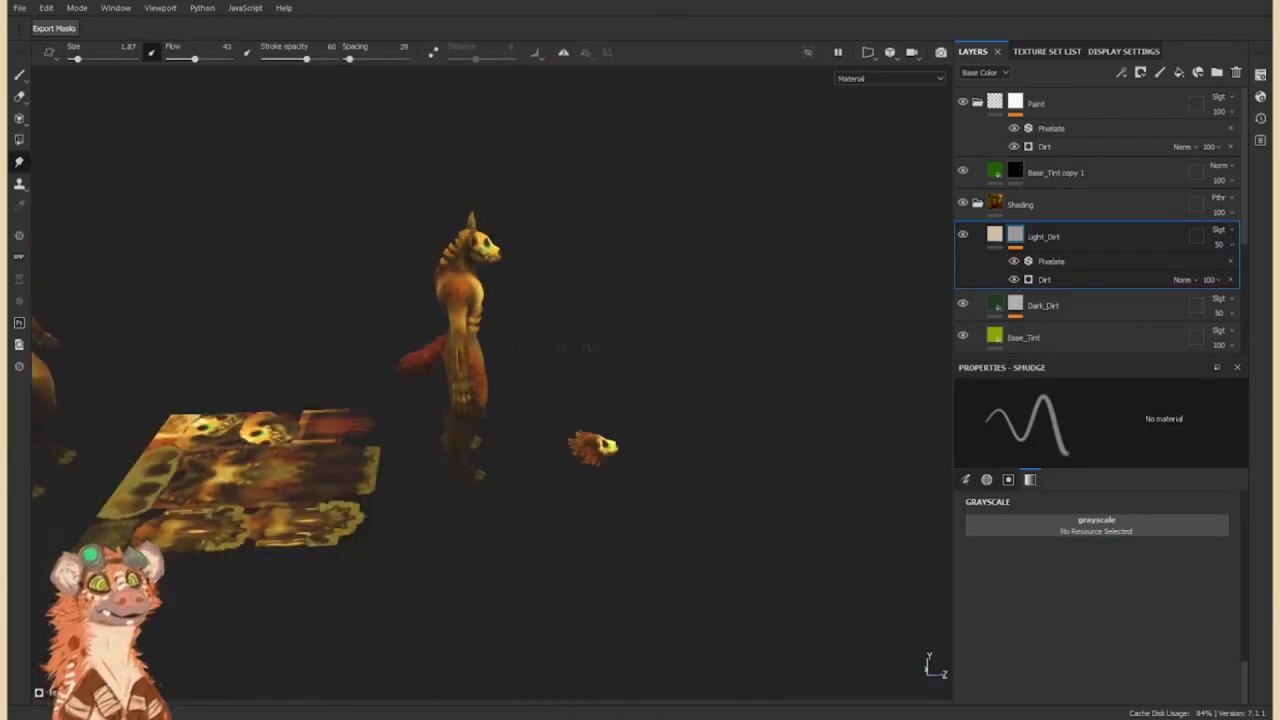
left_click(1075, 313)
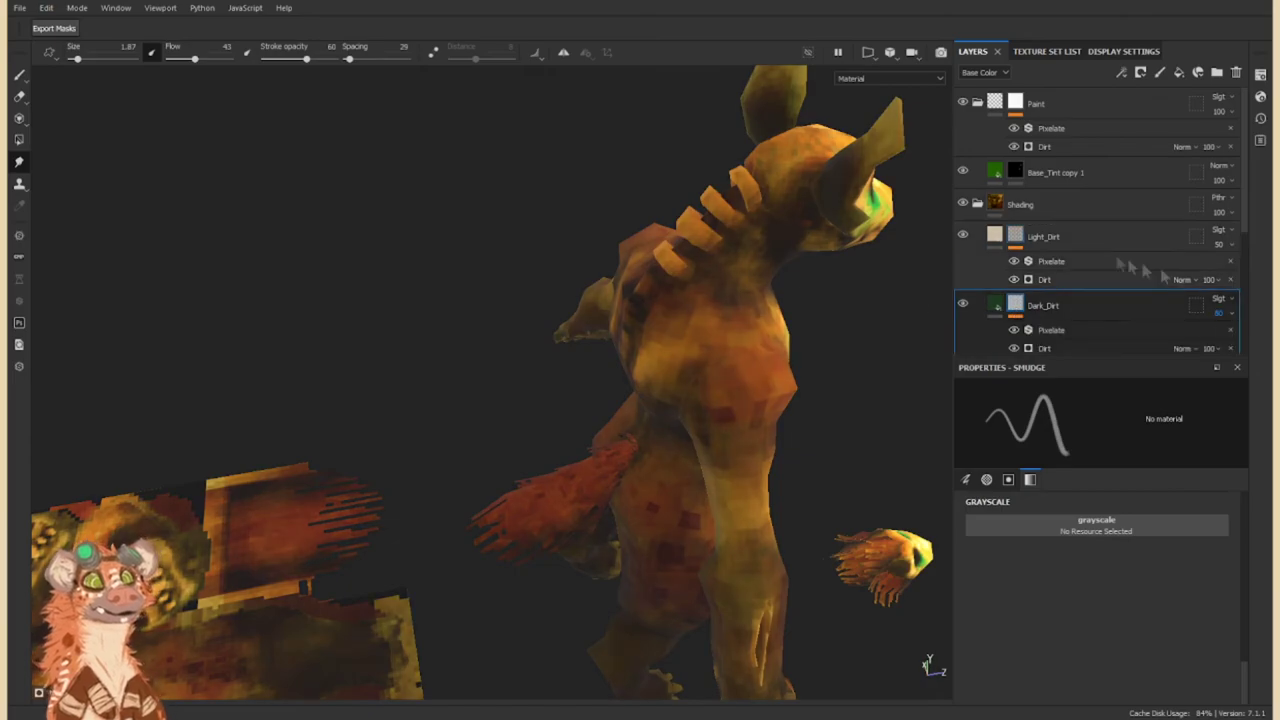
left_click(1016, 236)
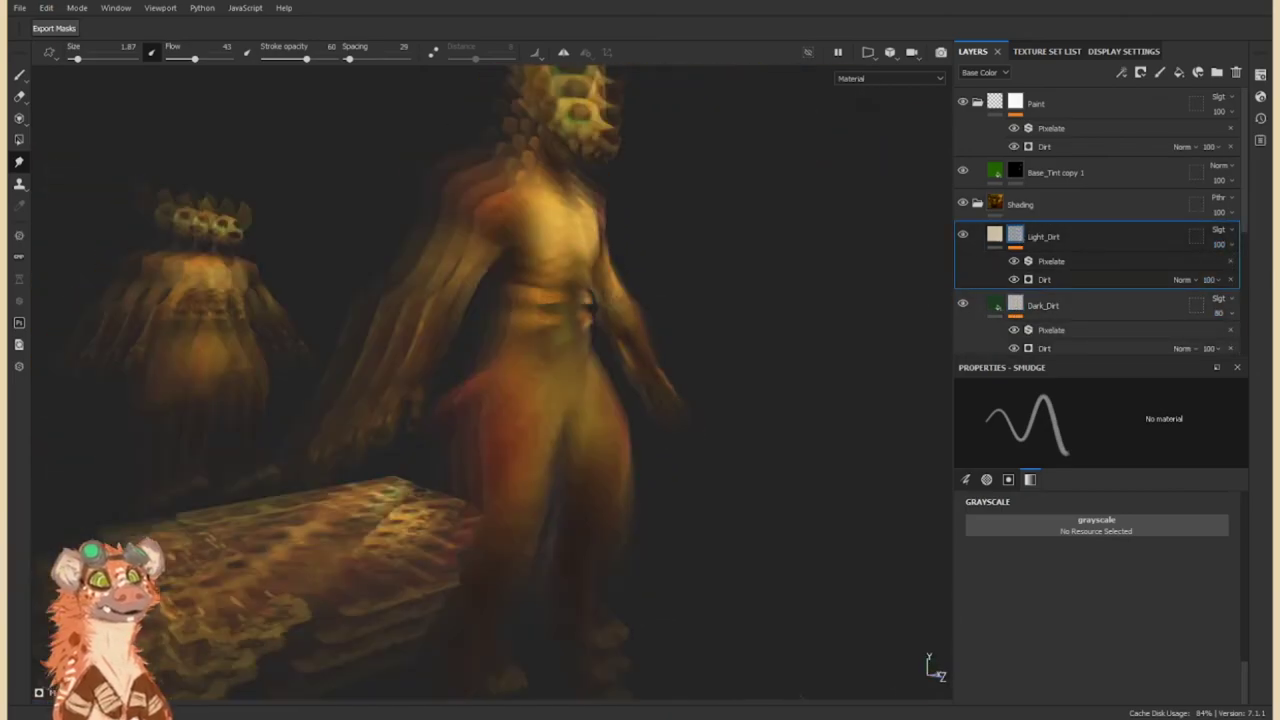
left_click(1043, 279)
key("f")
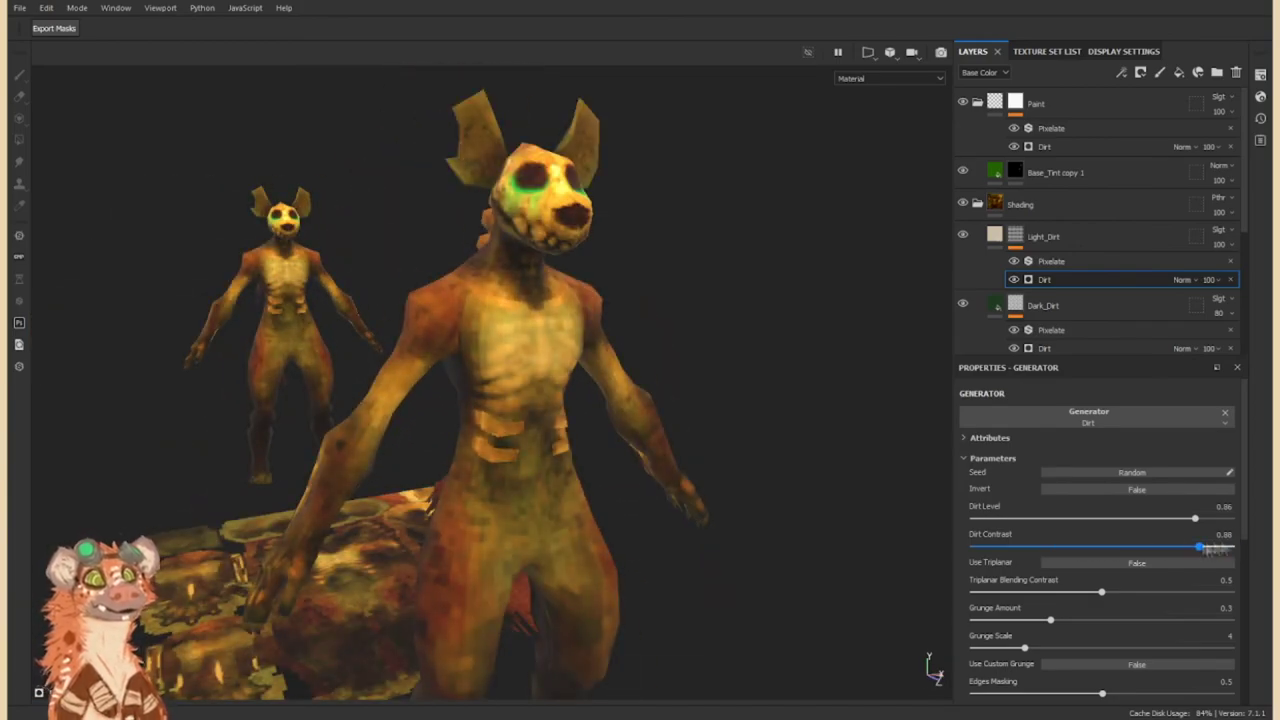
left_click_drag(1190, 557, 1166, 546)
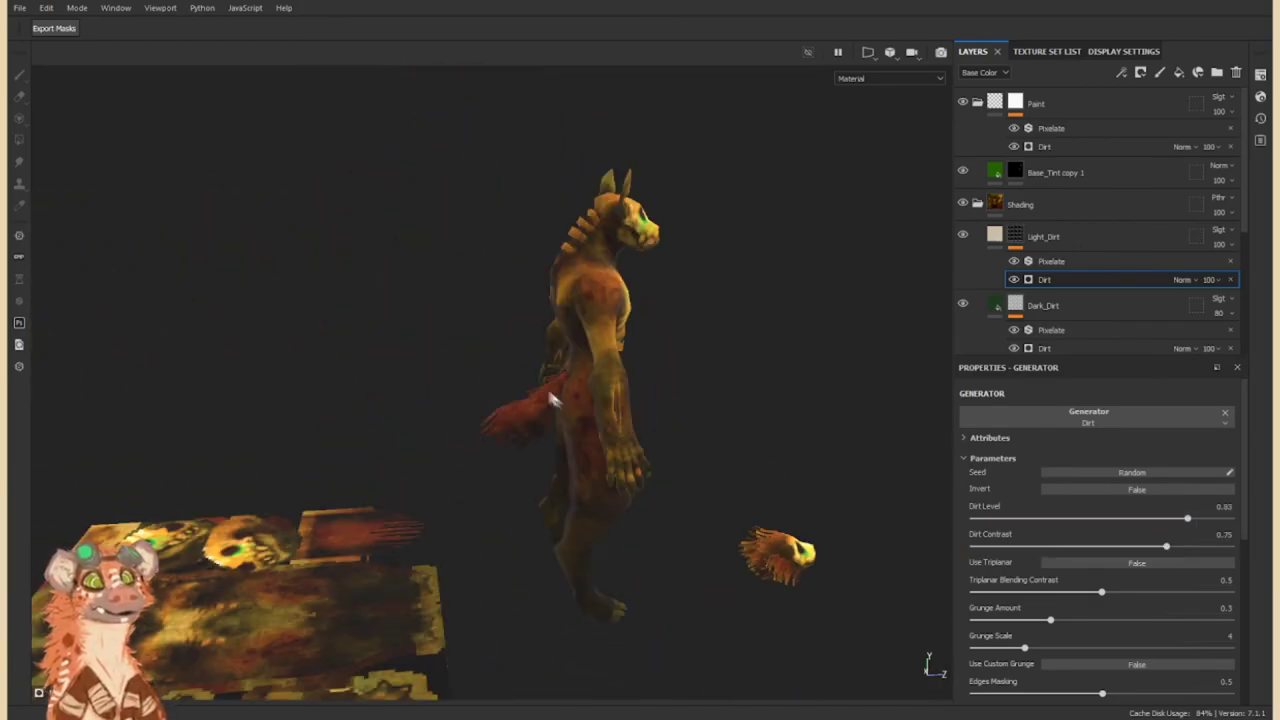
left_click_drag(560, 400, 587, 331, "alt")
key("f")
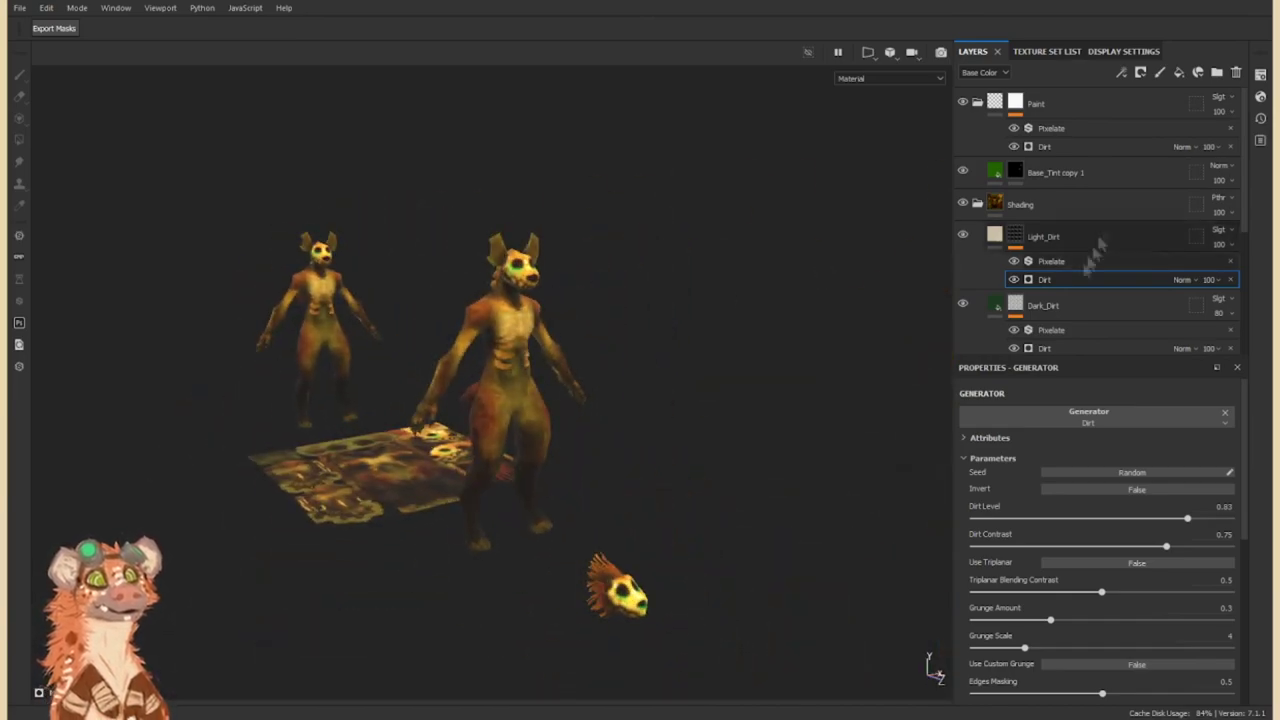
Switch to another texture set from the Texture Set List.
left_click(1047, 51)
left_click(1000, 86)
left_click(973, 51)
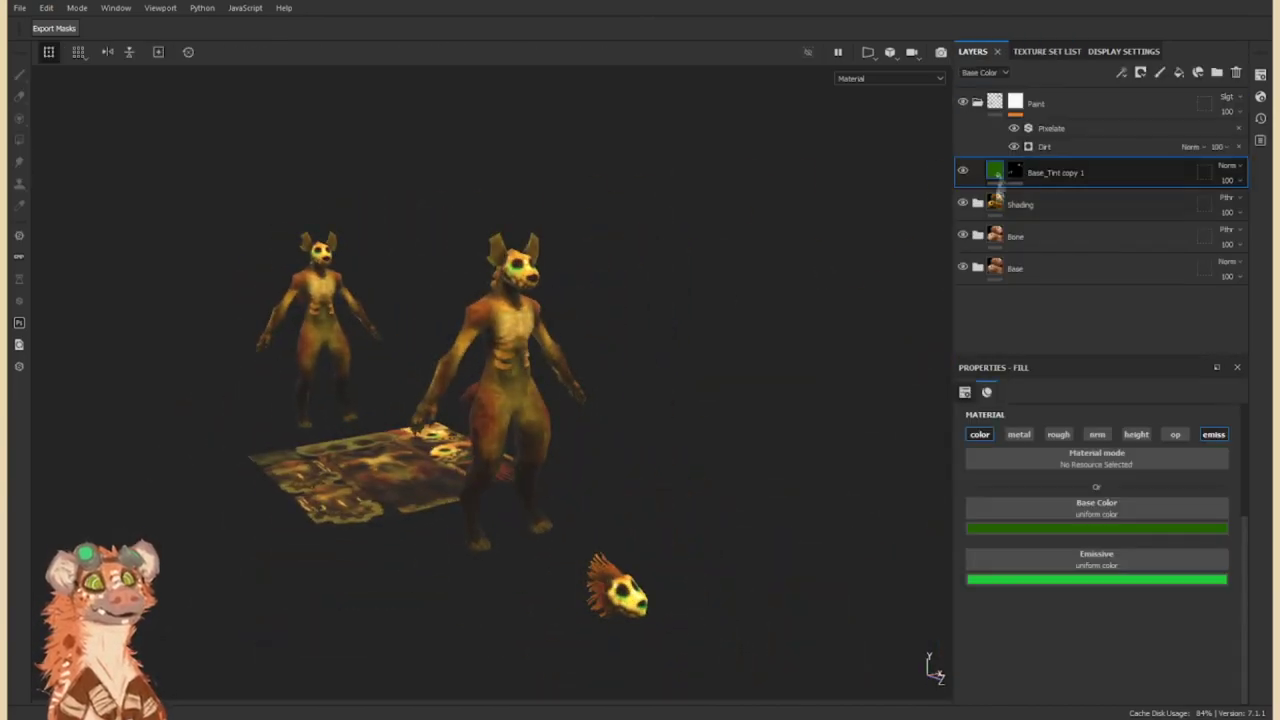
Toggle the Dark_Dirt and Light_Dirt layers off and on to compare the head with and without dirt.
scroll(628, 511, "up", 5)
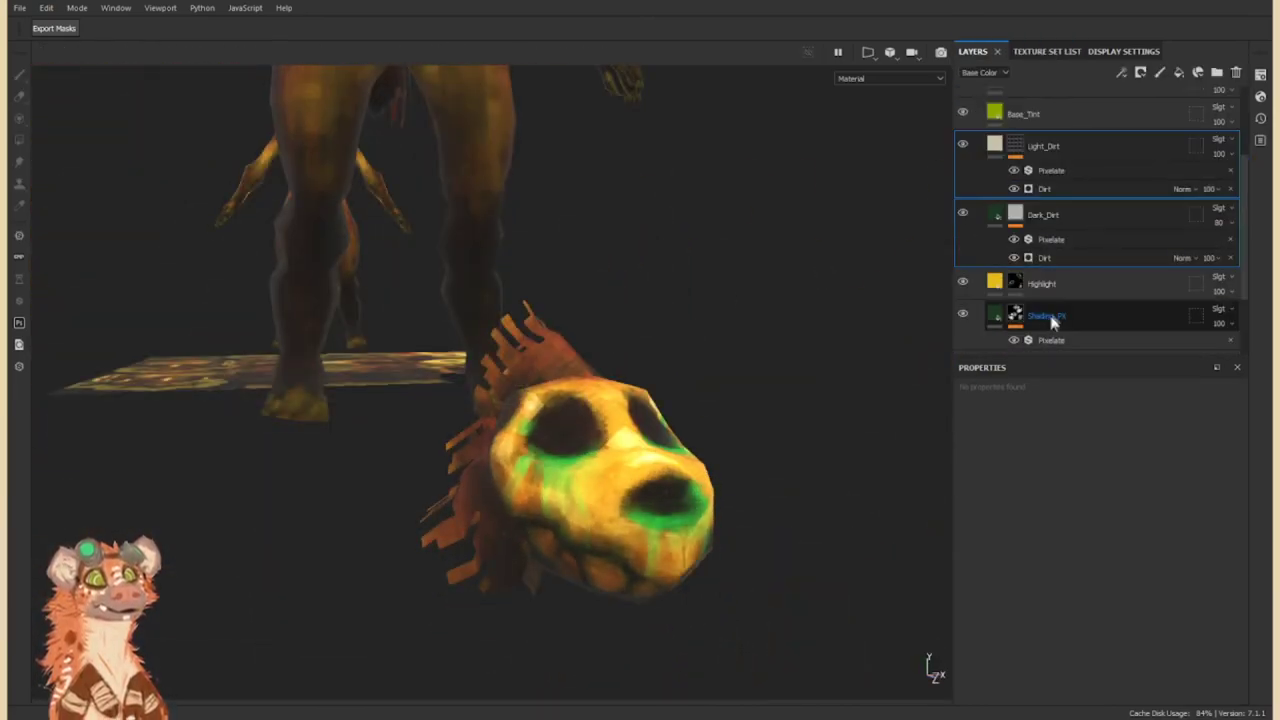
left_click(1077, 213)
left_click(962, 212)
left_click(962, 145)
left_click(964, 145)
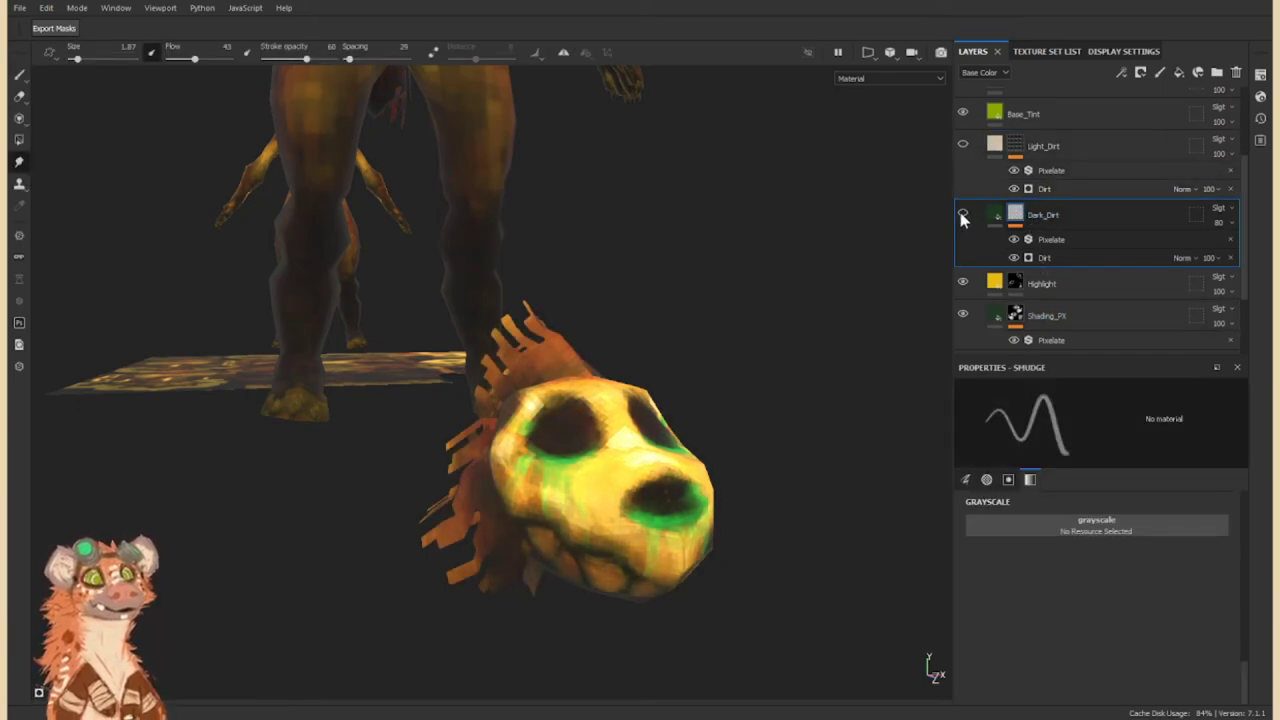
left_click(962, 212)
left_click(962, 145)
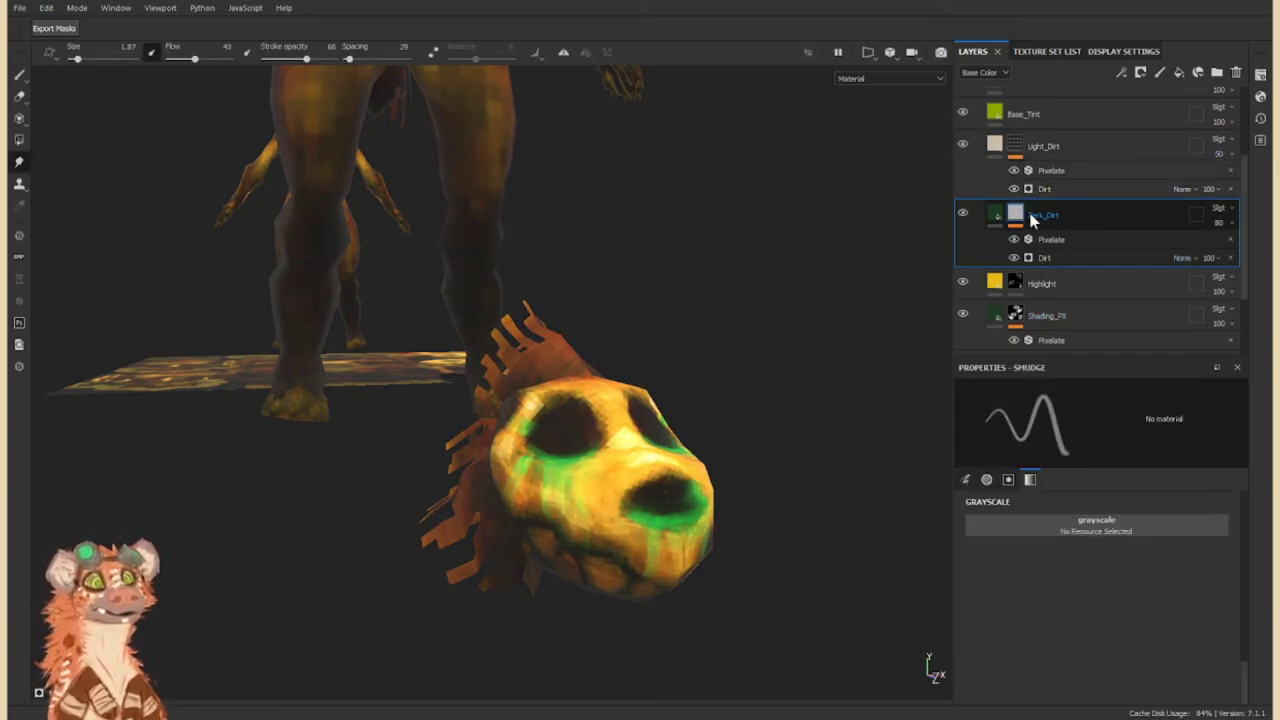
left_click(1040, 297)
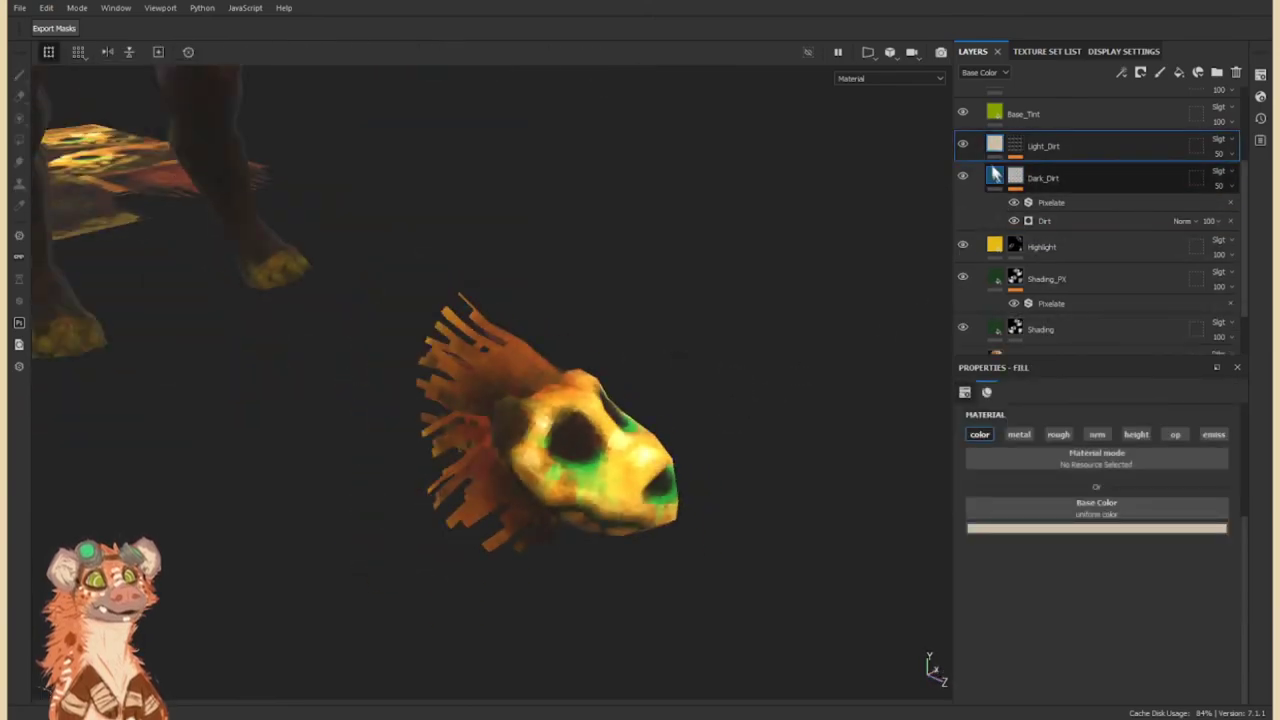
scroll(1040, 250, "down", 5)
left_click_drag(709, 331, 552, 343, "alt")
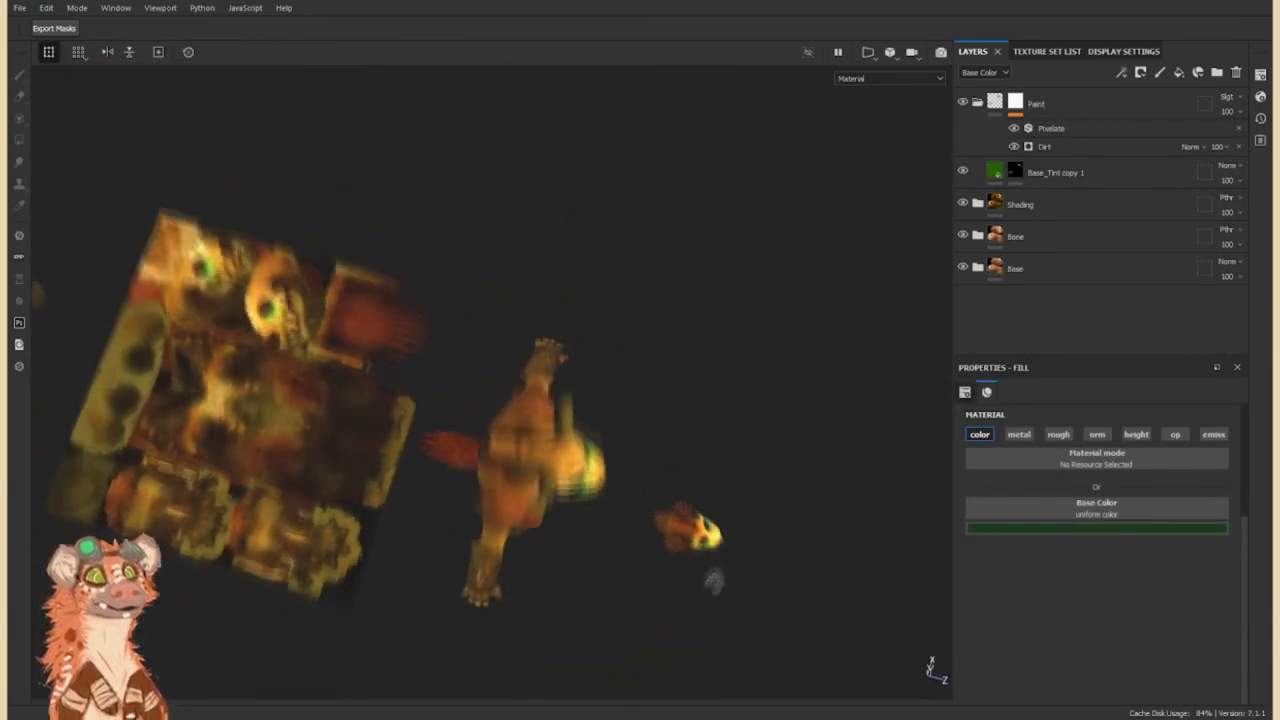
Select the Base_Tint copy 1 fill that drives the eye sockets, with a closer three-quarter view of the head.
left_click(1035, 51)
left_click(972, 51)
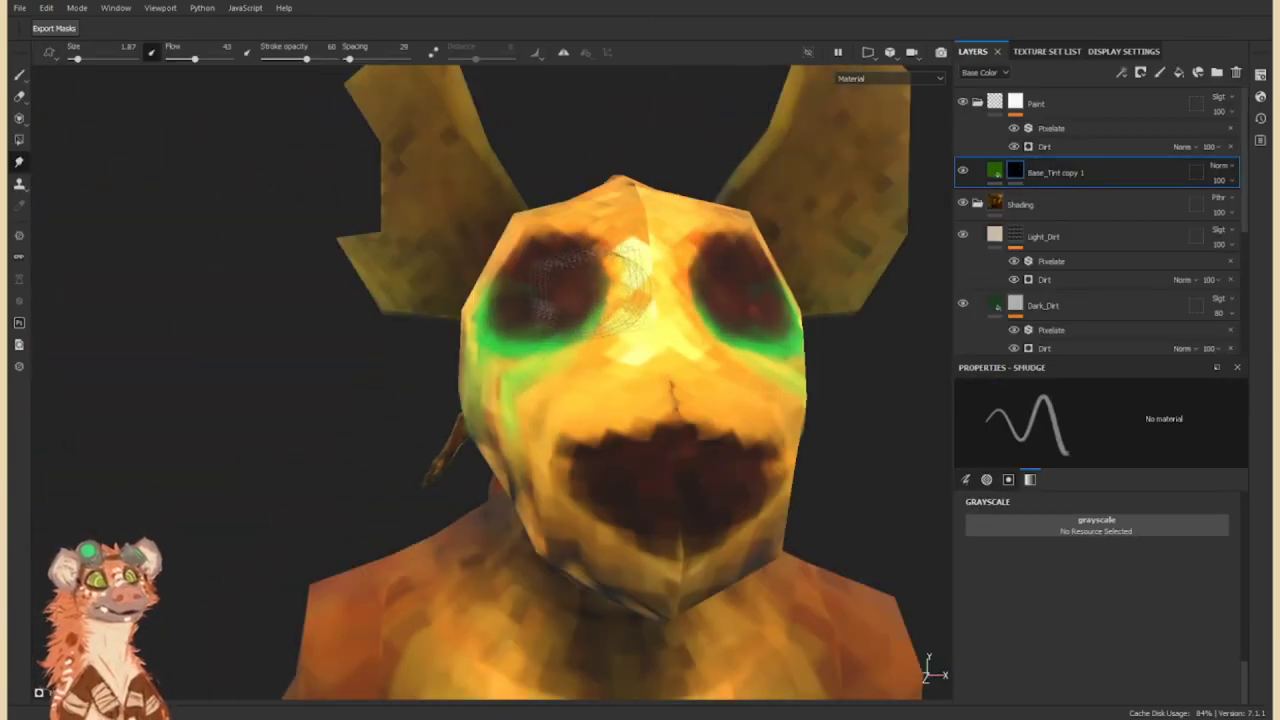
left_click_drag(600, 286, 552, 286, "alt")
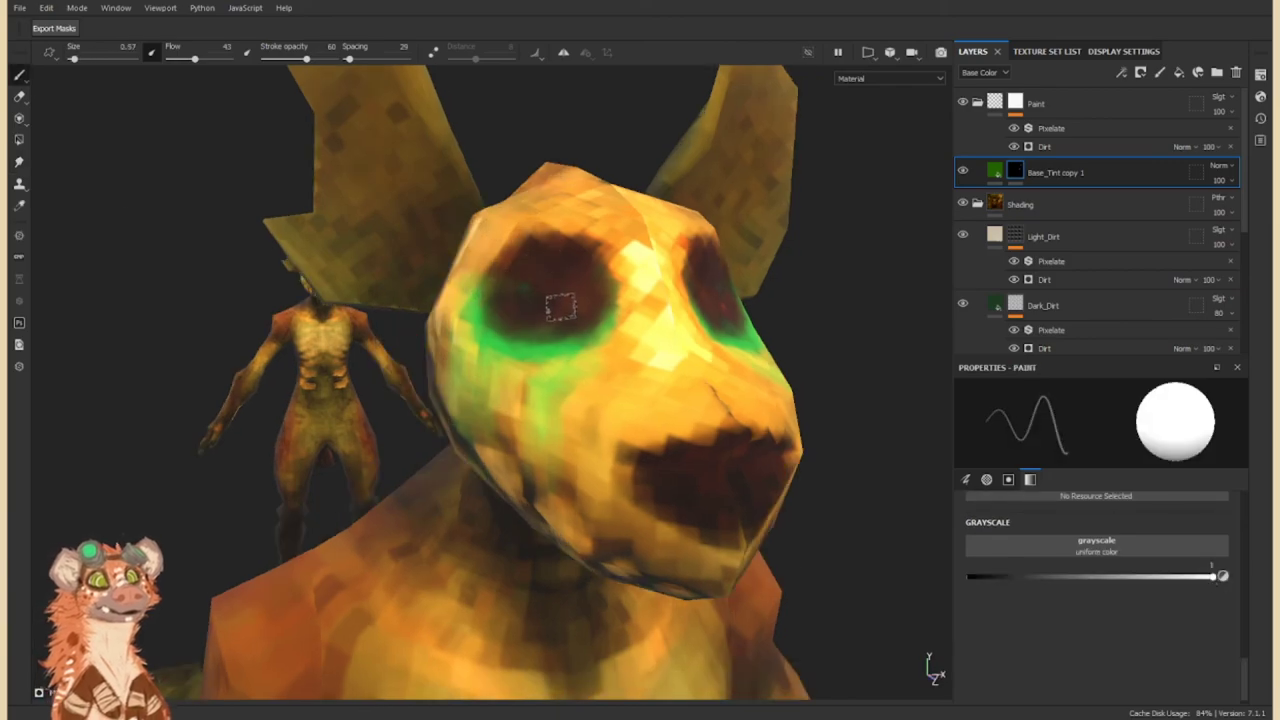
left_click_drag(567, 288, 650, 380, "alt")
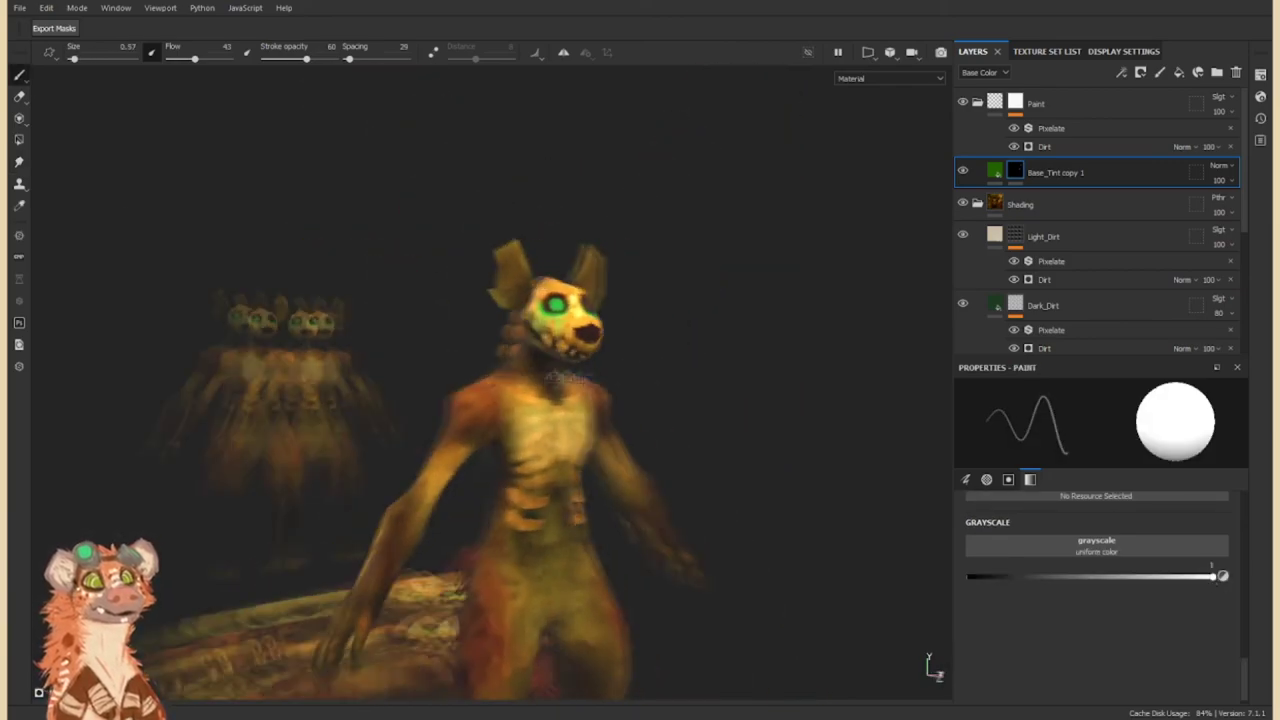
left_click(995, 172)
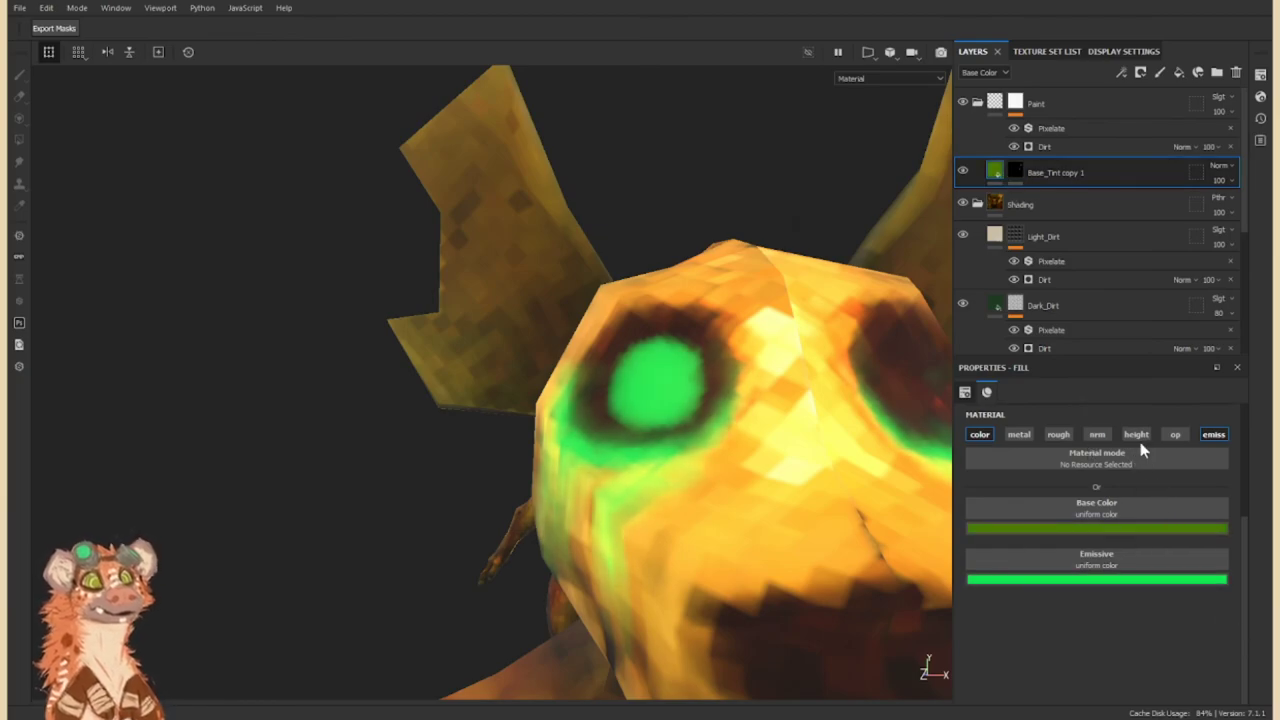
key("f")
mouse_move(570, 352)
left_mouse_down("alt")
mouse_move(600, 340)
mouse_move(677, 380)
left_mouse_up("alt")
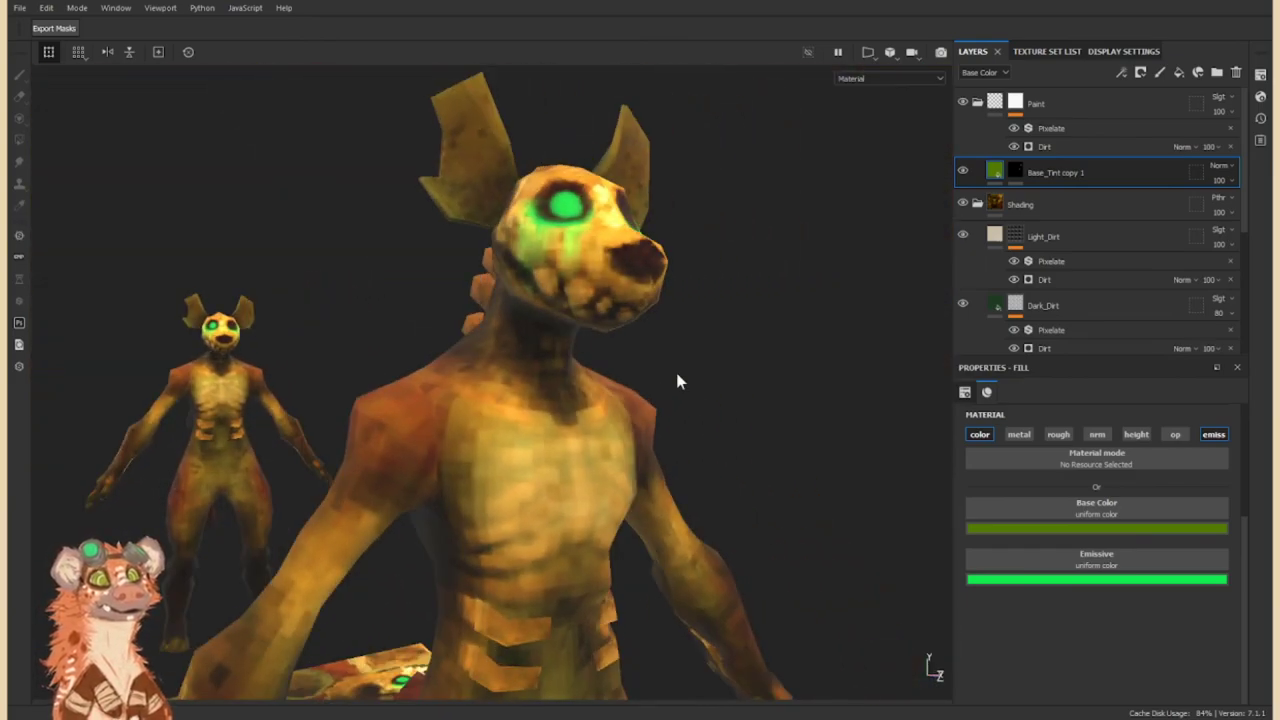
mouse_move(315, 231)
left_mouse_down("alt")
mouse_move(430, 350)
mouse_move(562, 345)
left_mouse_up("alt")
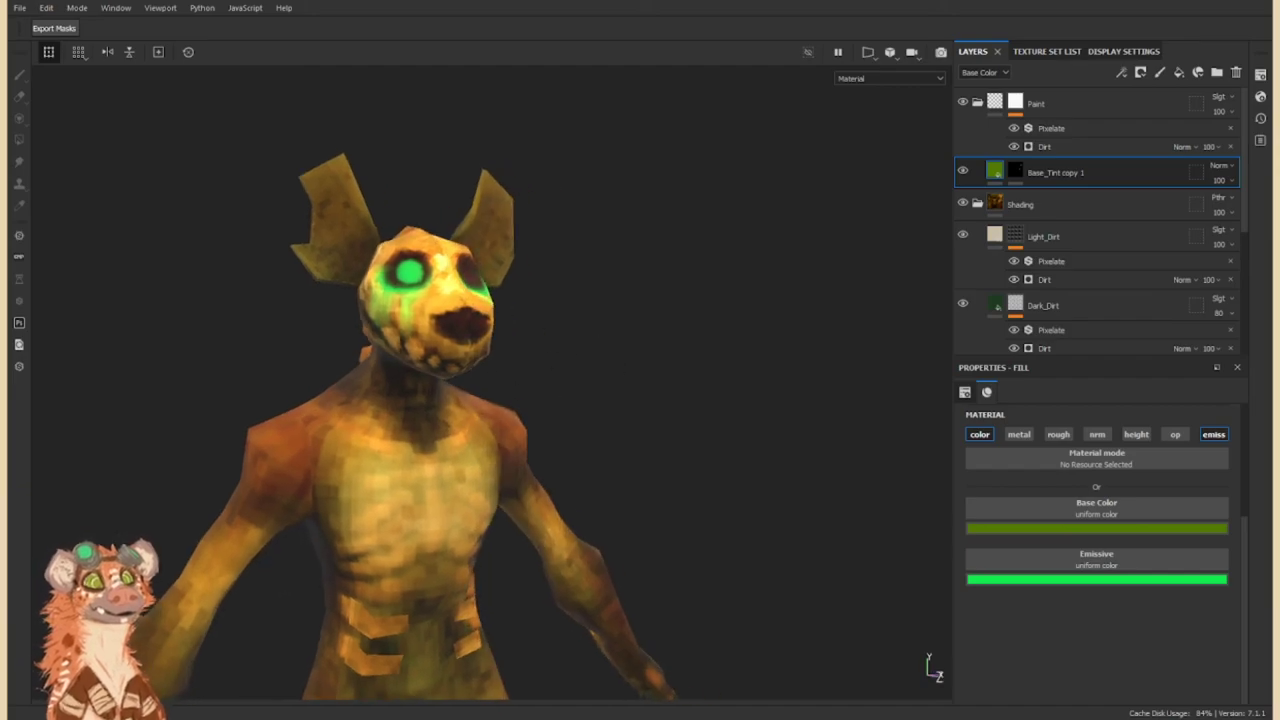
mouse_move(562, 345)
left_mouse_down("alt")
mouse_move(586, 514)
mouse_move(457, 343)
mouse_move(429, 357)
mouse_move(541, 332)
mouse_move(628, 378)
left_mouse_up("alt")
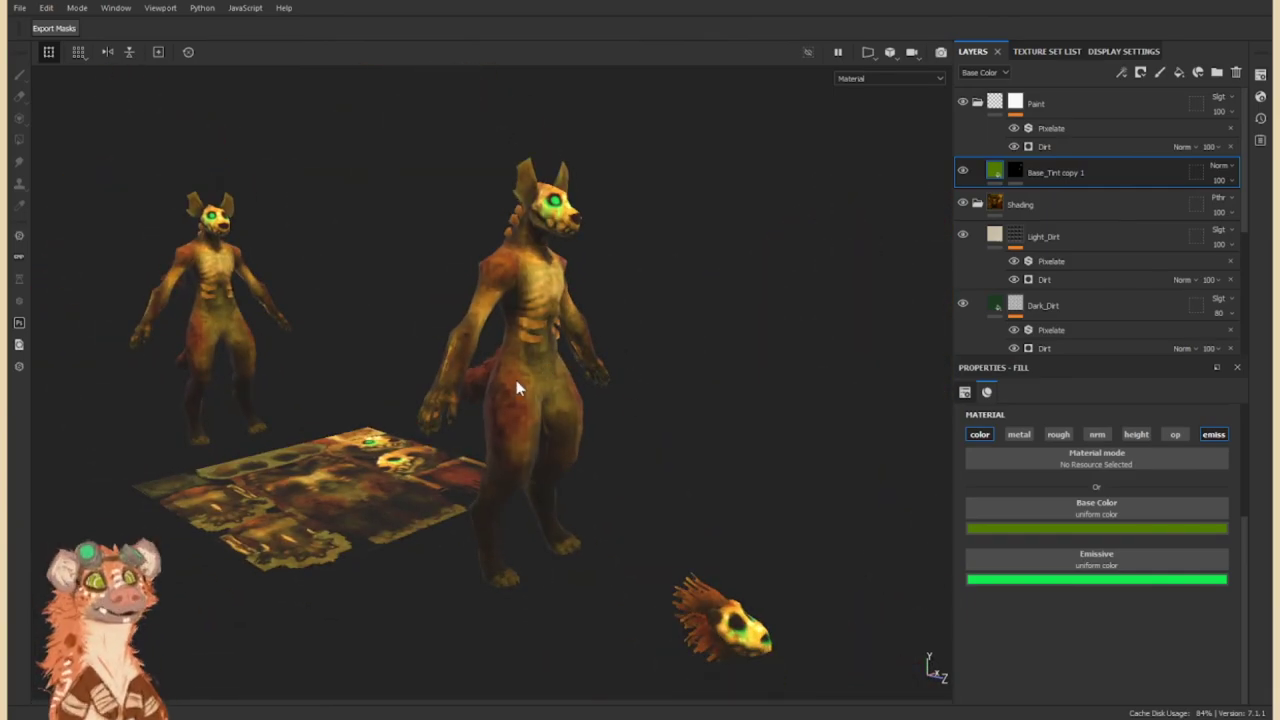
mouse_move(516, 388)
left_mouse_down("alt")
mouse_move(529, 466)
mouse_move(236, 383)
mouse_move(420, 449)
mouse_move(371, 443)
mouse_move(654, 449)
left_mouse_up("alt")
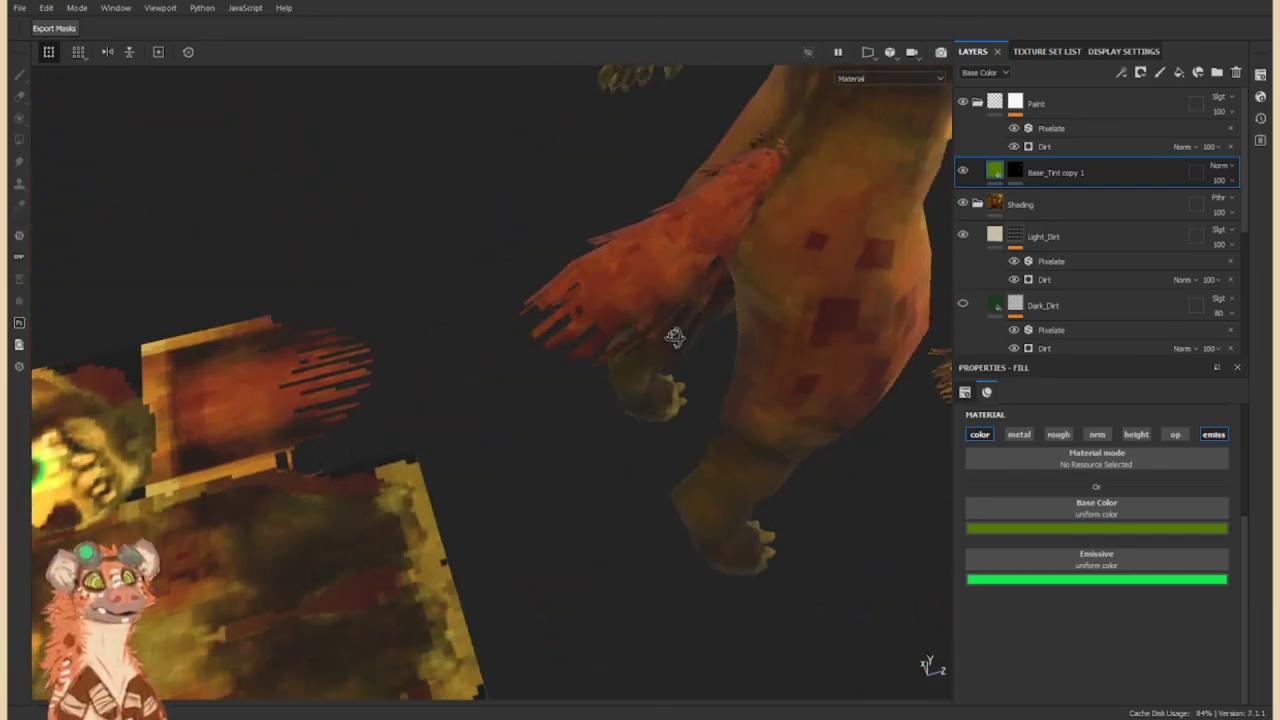
left_click(1015, 305)
key("1")
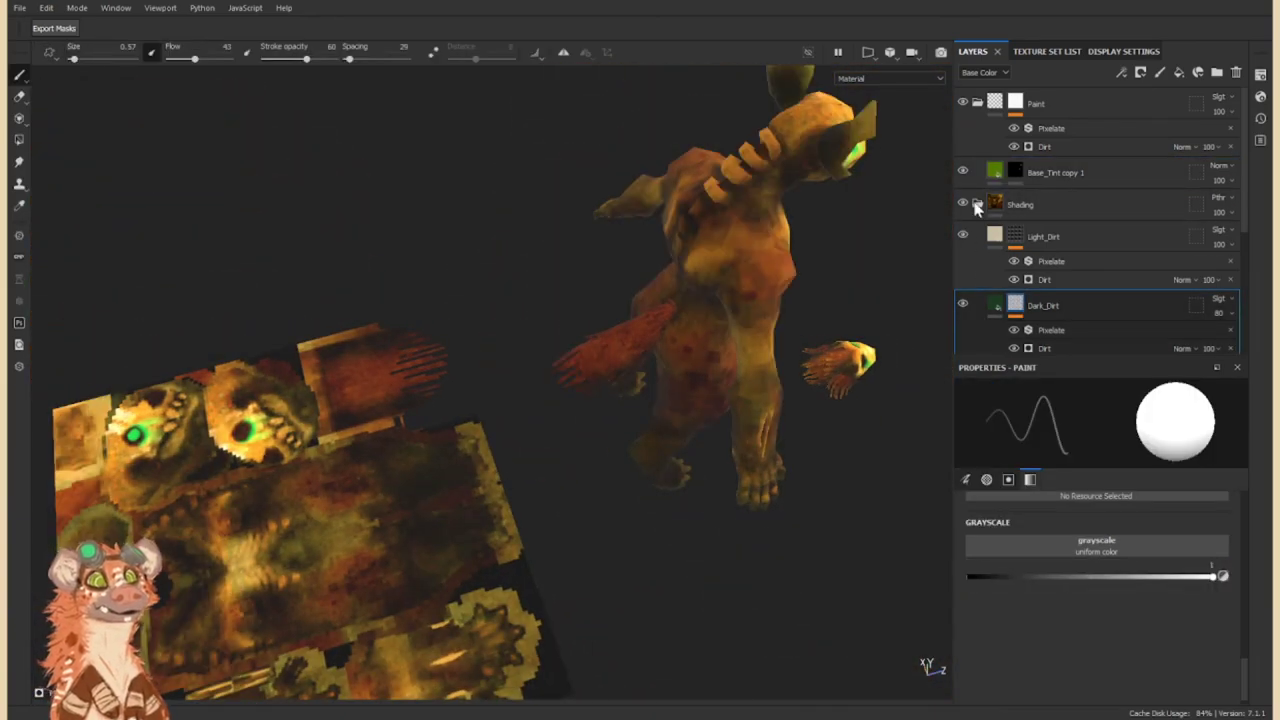
left_click(963, 204)
scroll(965, 230, "down", 2)
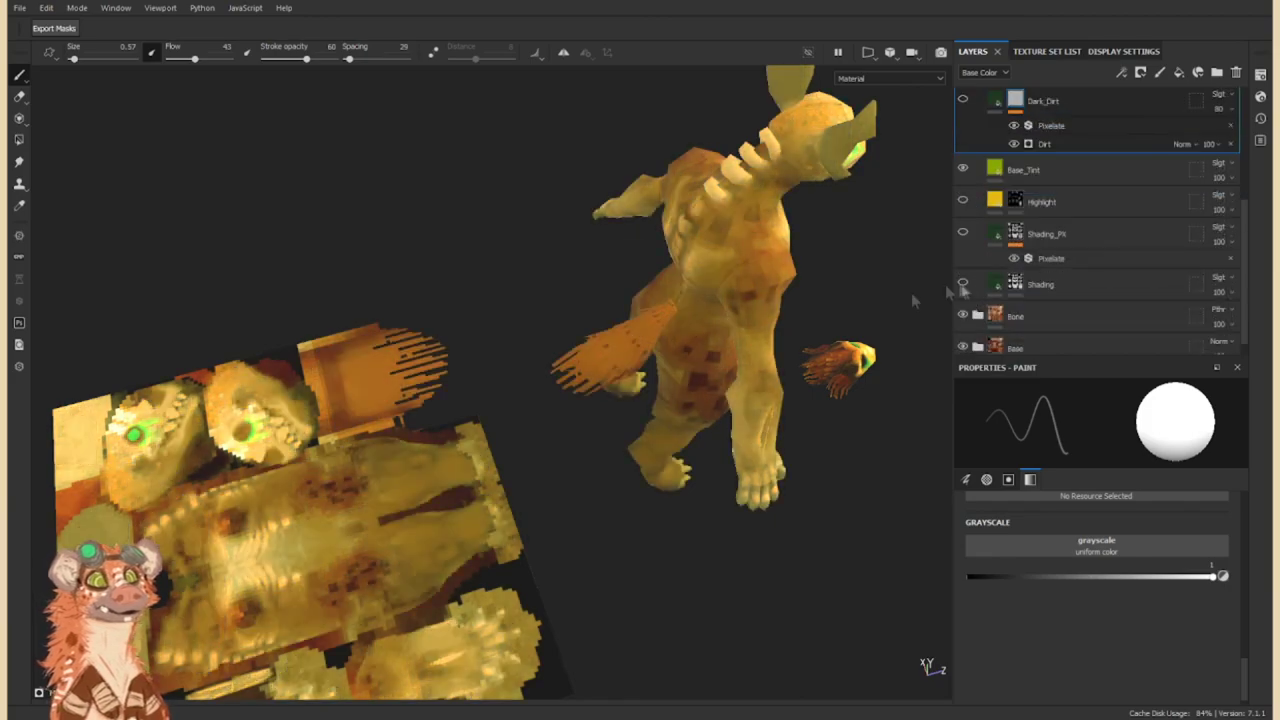
scroll(966, 226, "up", 1)
left_click(966, 226)
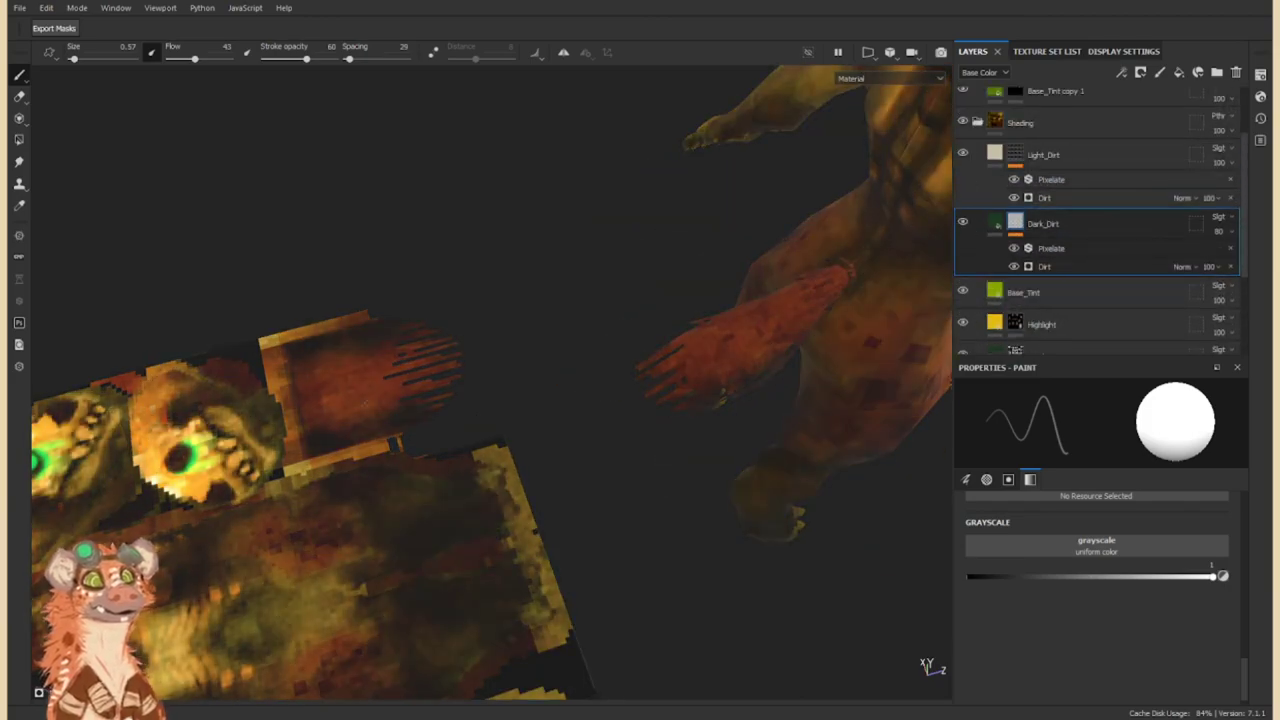
left_click_drag(722, 393, 629, 289, "alt")
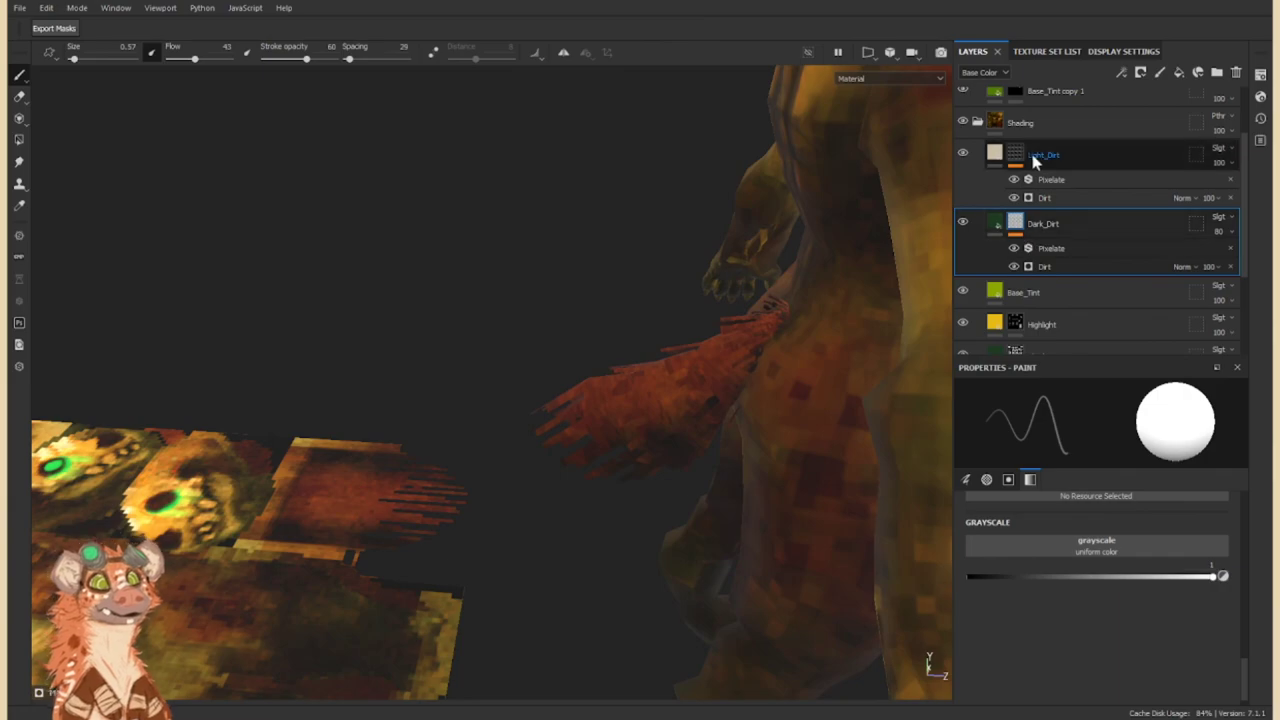
left_click(1035, 130)
Group Light_Dirt and Dark_Dirt into the Grunge folder, give it a mask, and set brush size 5.53.
key("ctrl+g")
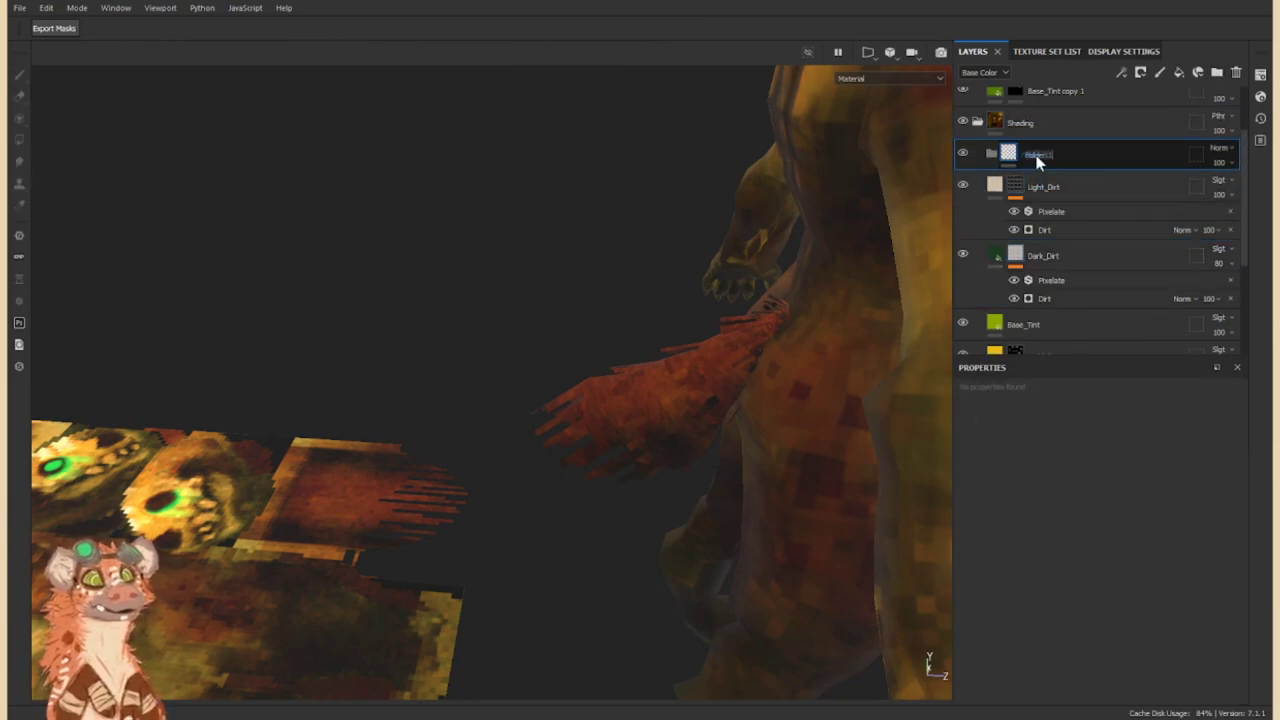
left_click_drag(1043, 255, 1040, 160)
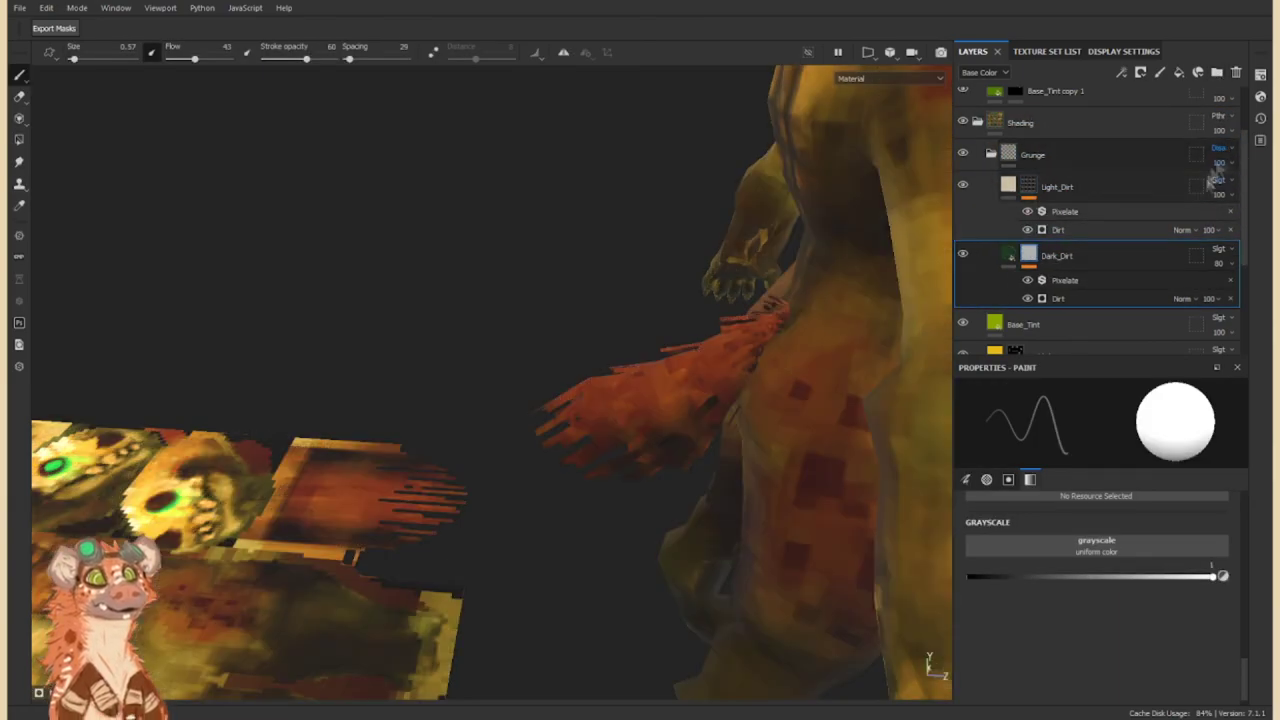
left_click(1050, 165)
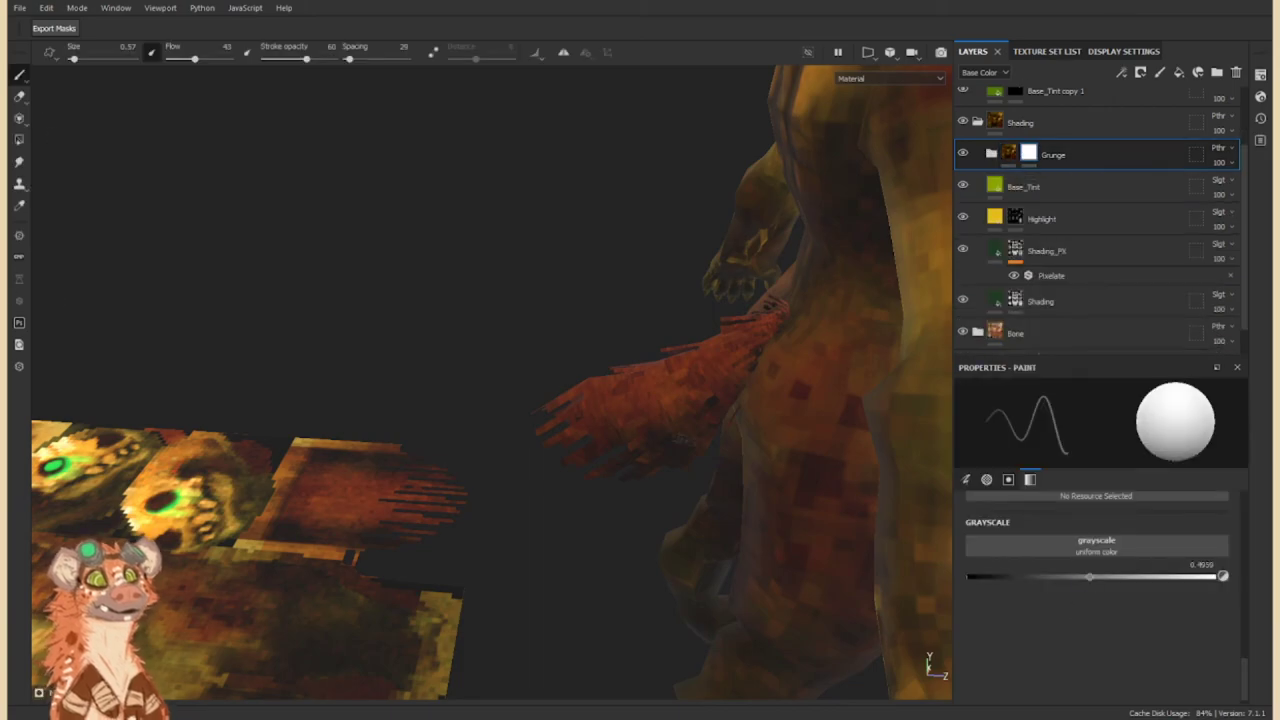
left_click_drag(608, 371, 447, 423, "alt")
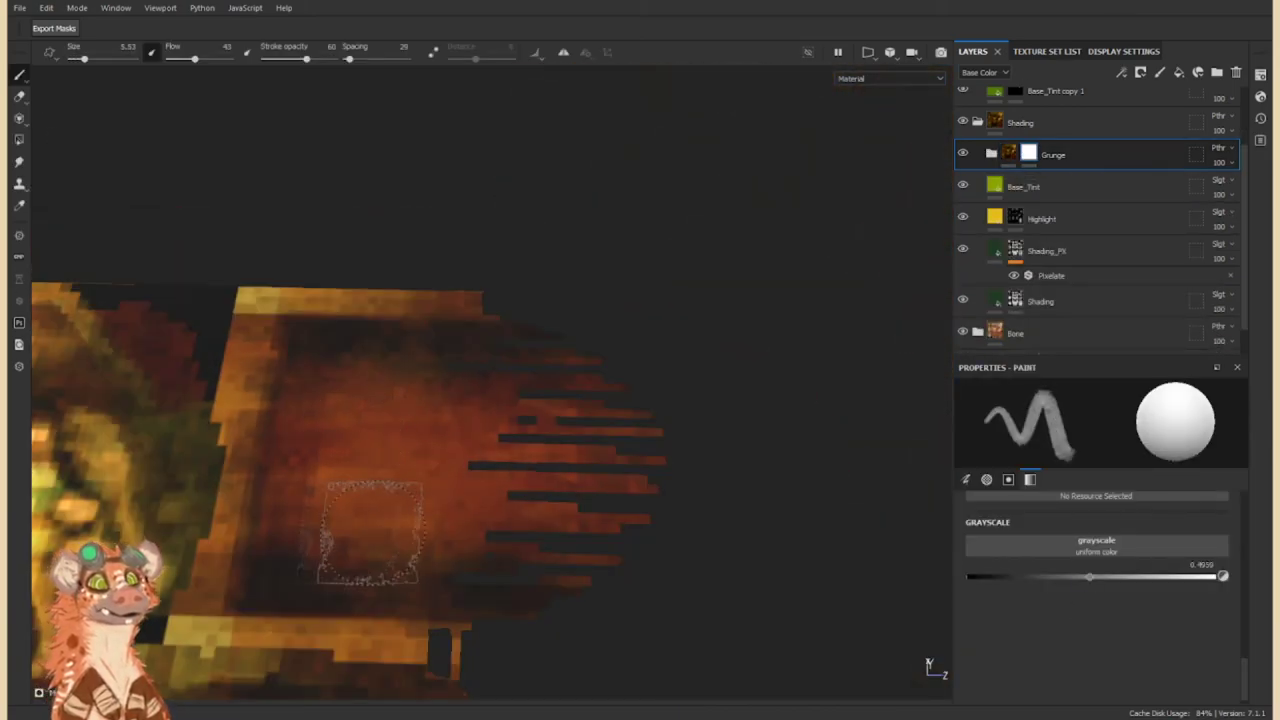
Collapse the Shading group and frame the view to review both ghoul models.
key("f")
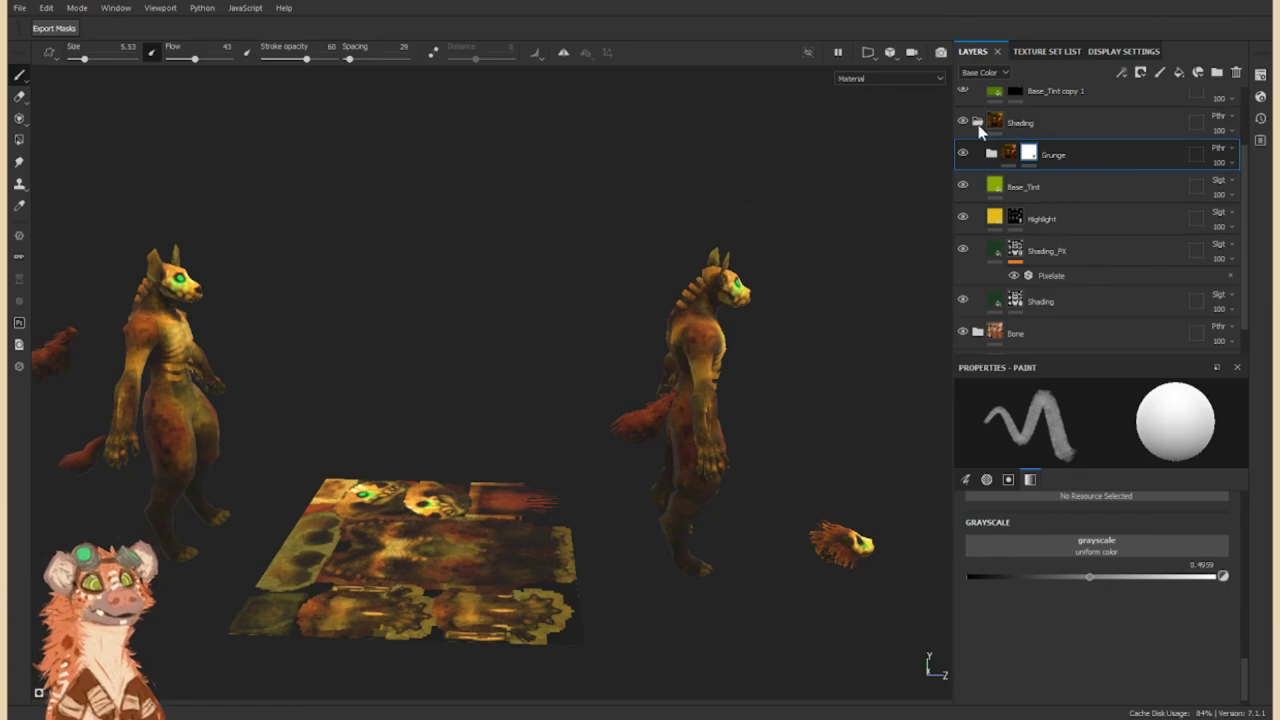
left_click(978, 122)
left_click_drag(520, 271, 1005, 543, "alt")
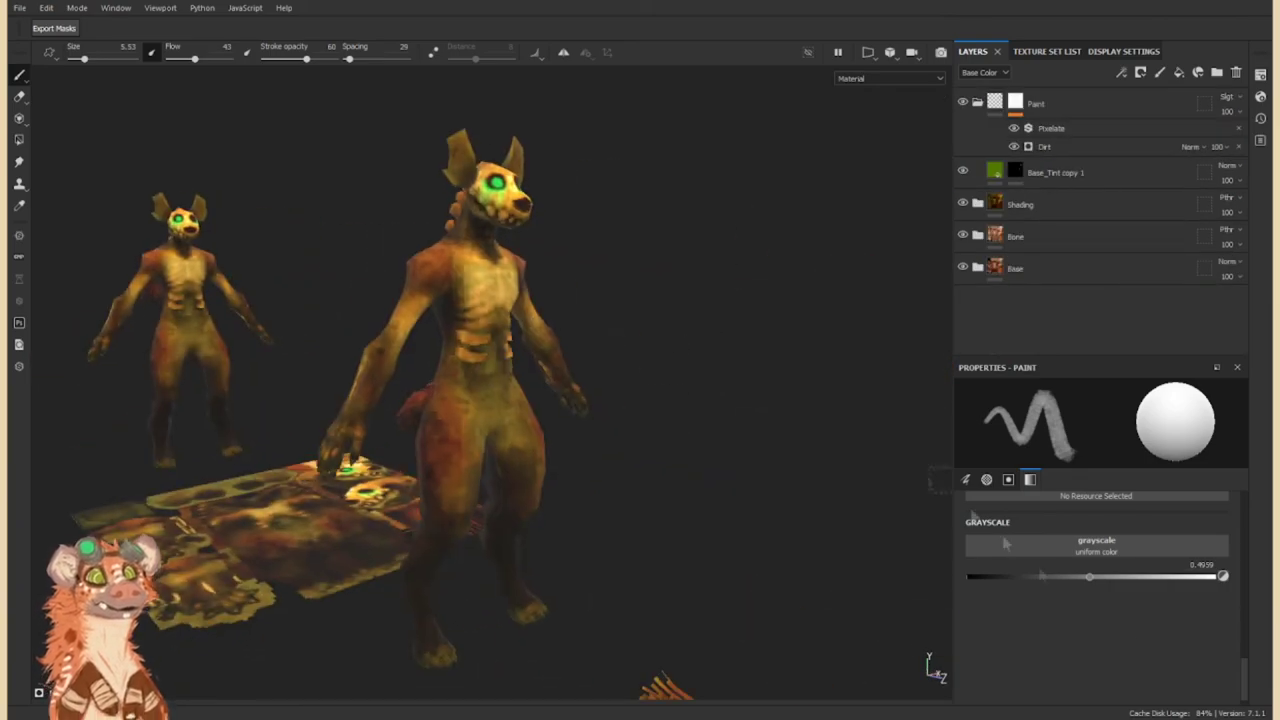
mouse_move(420, 380)
left_mouse_down("alt")
mouse_move(323, 346)
mouse_move(277, 340)
mouse_move(420, 380)
mouse_move(214, 349)
mouse_move(420, 380)
left_mouse_up("alt")
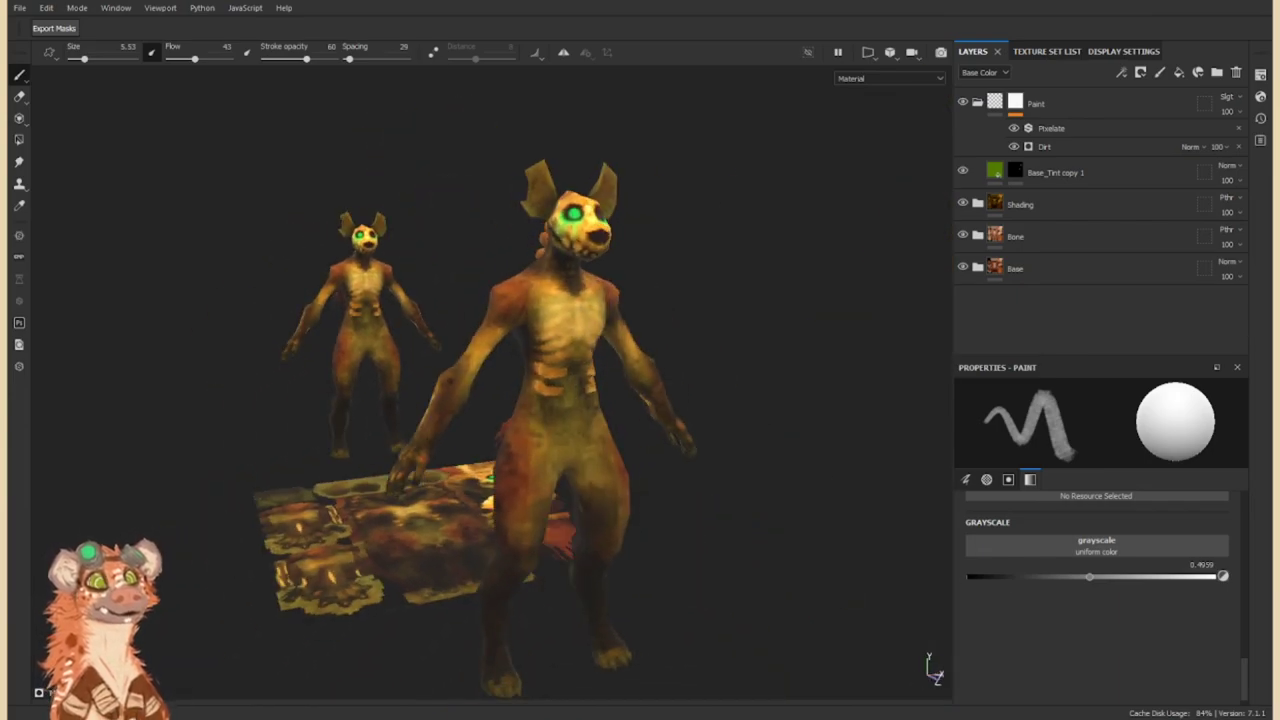
left_click_drag(600, 380, 666, 417, "alt")
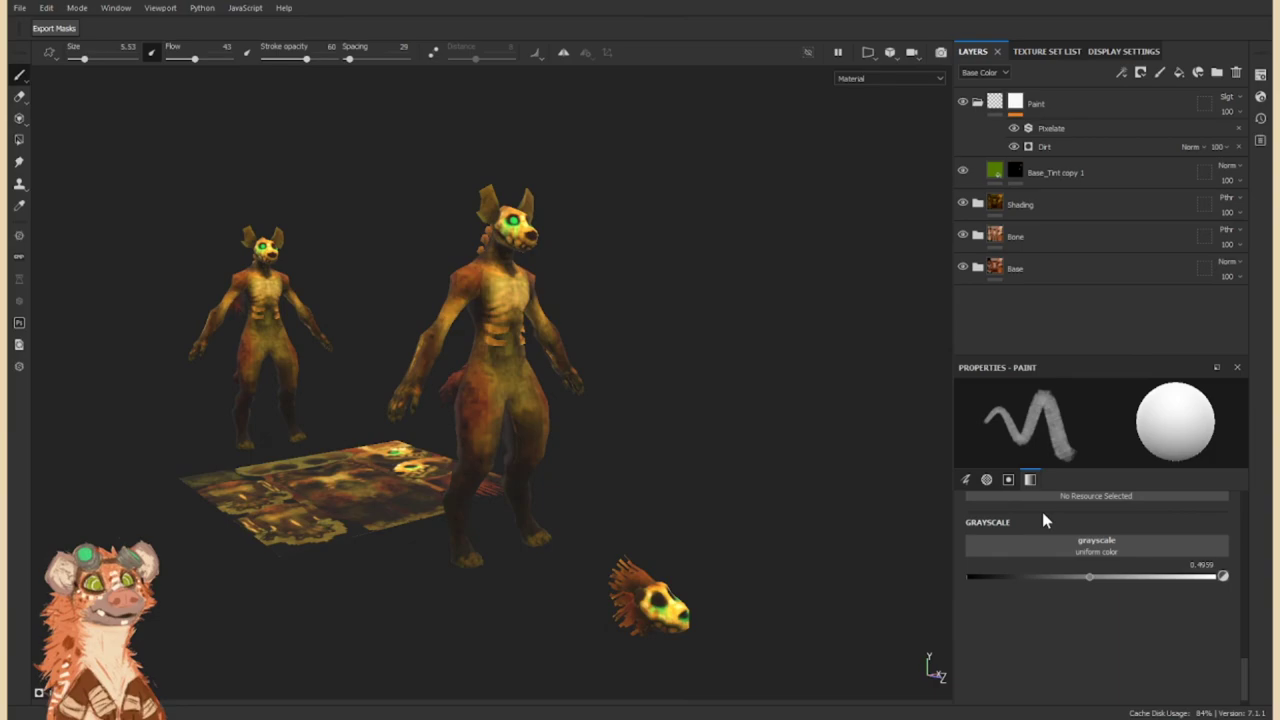